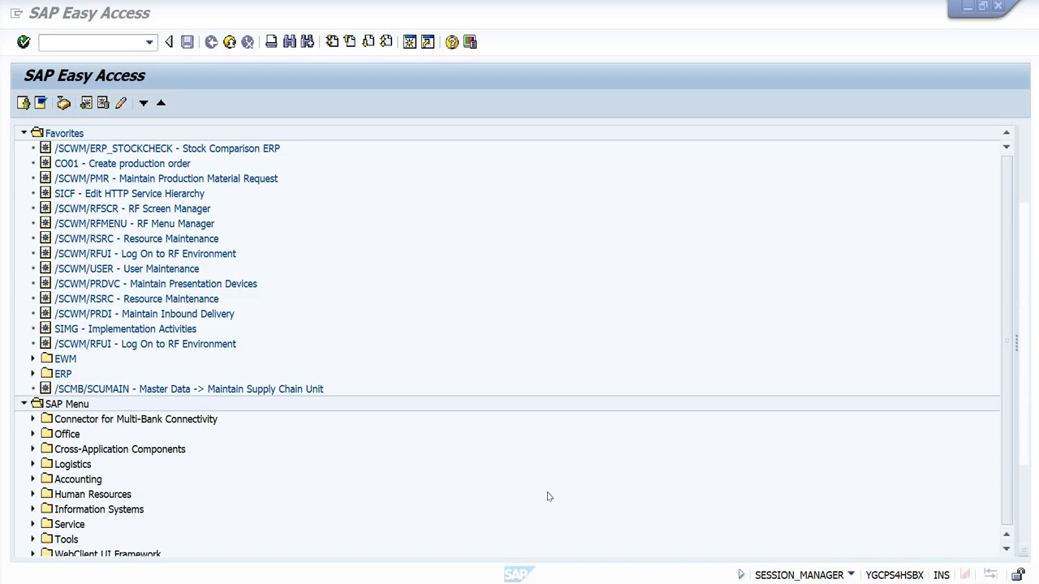
Step: Switch to the Serial Number Profile workbook in Excel and review the document item, warehouse and inventory management profile levels
click(703, 573)
click(702, 206)
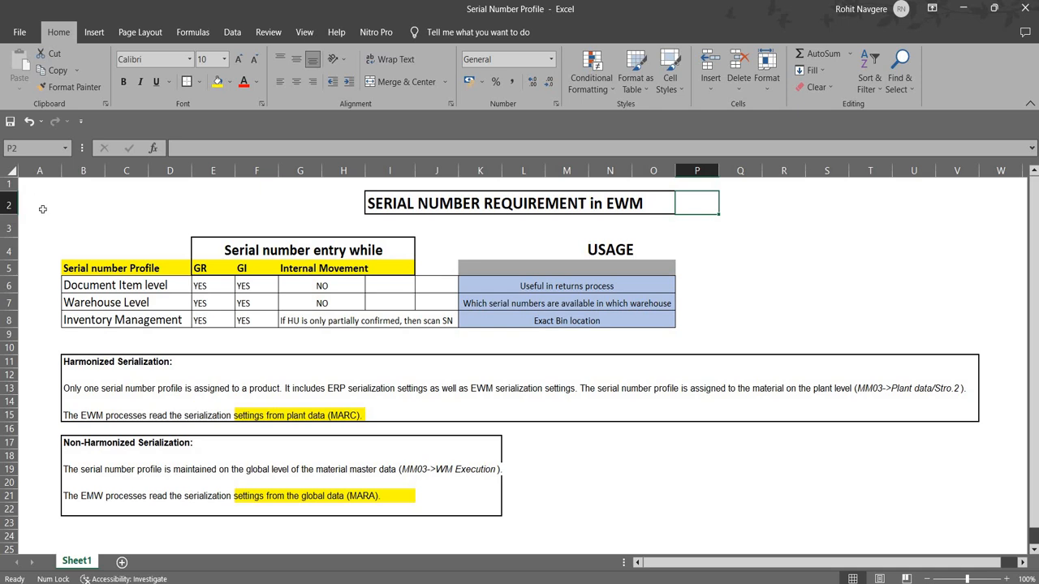
click(925, 485)
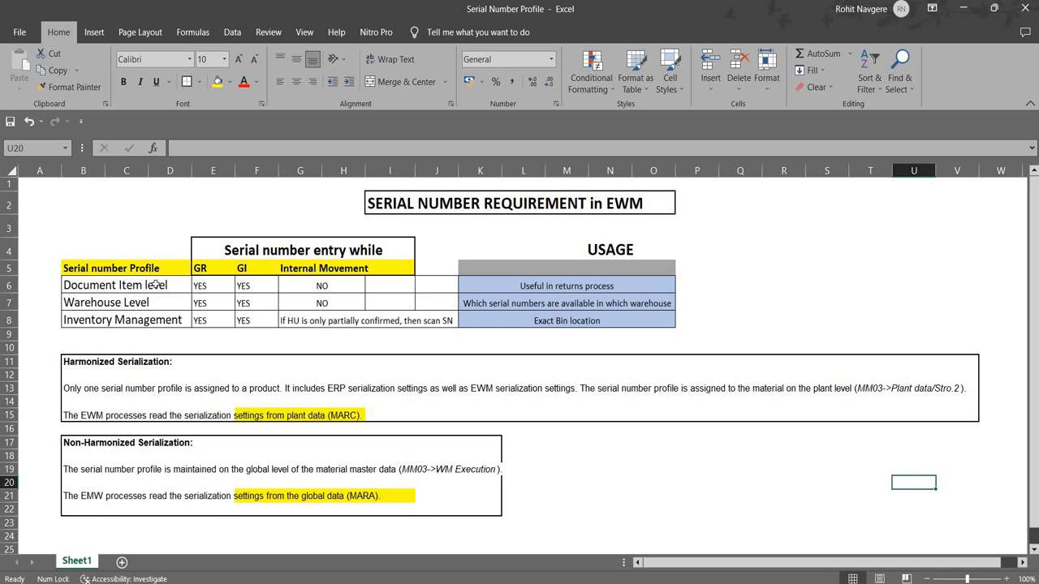
click(71, 284)
click(72, 301)
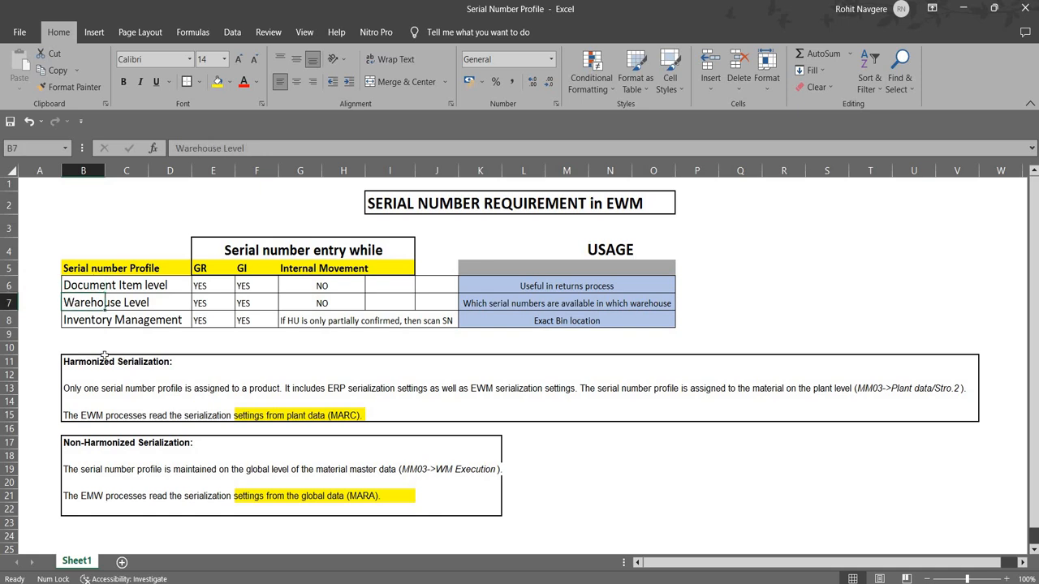
key(Down)
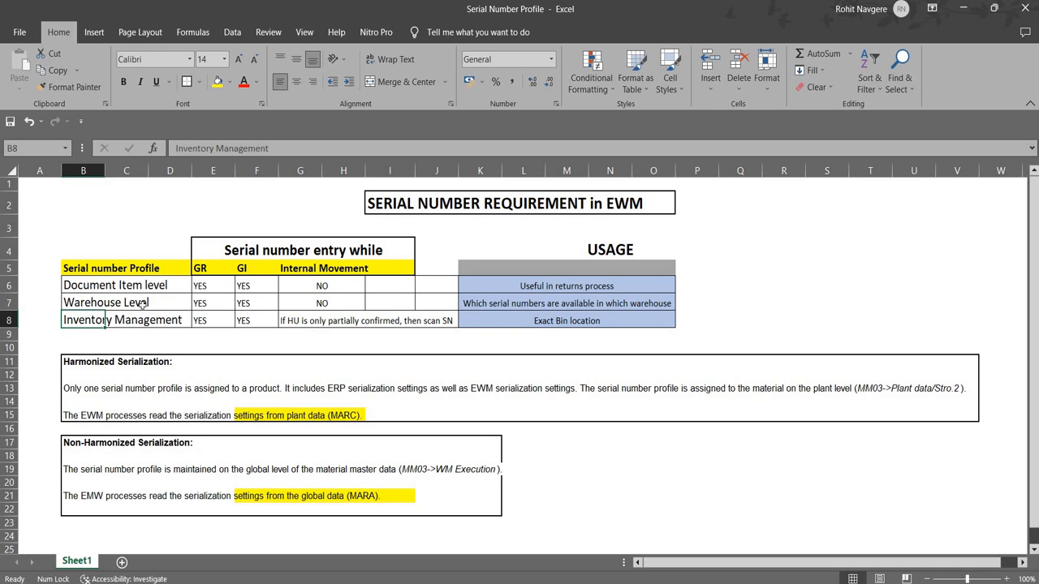
drag(115, 286, 118, 322)
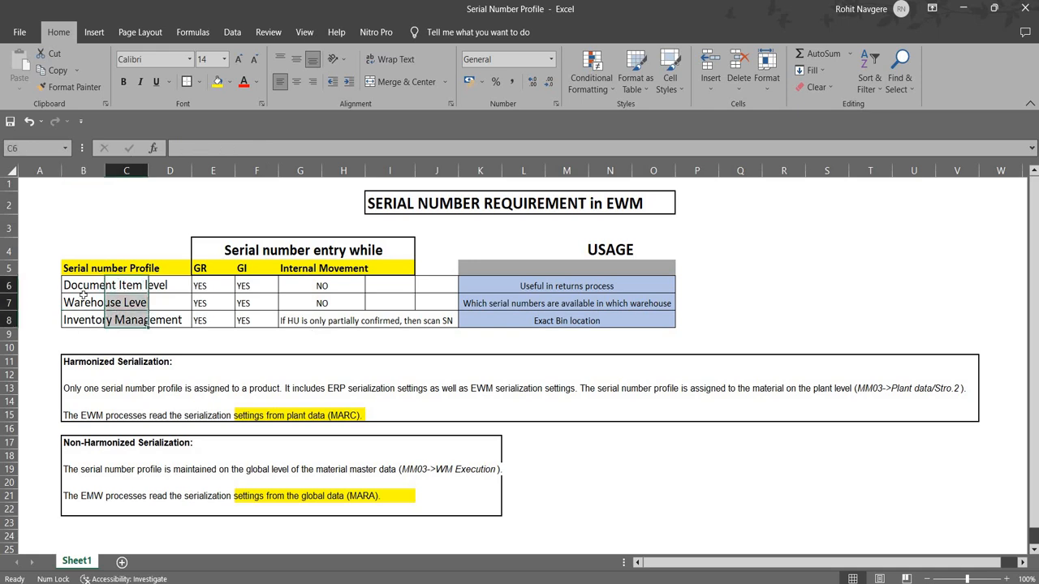
click(78, 285)
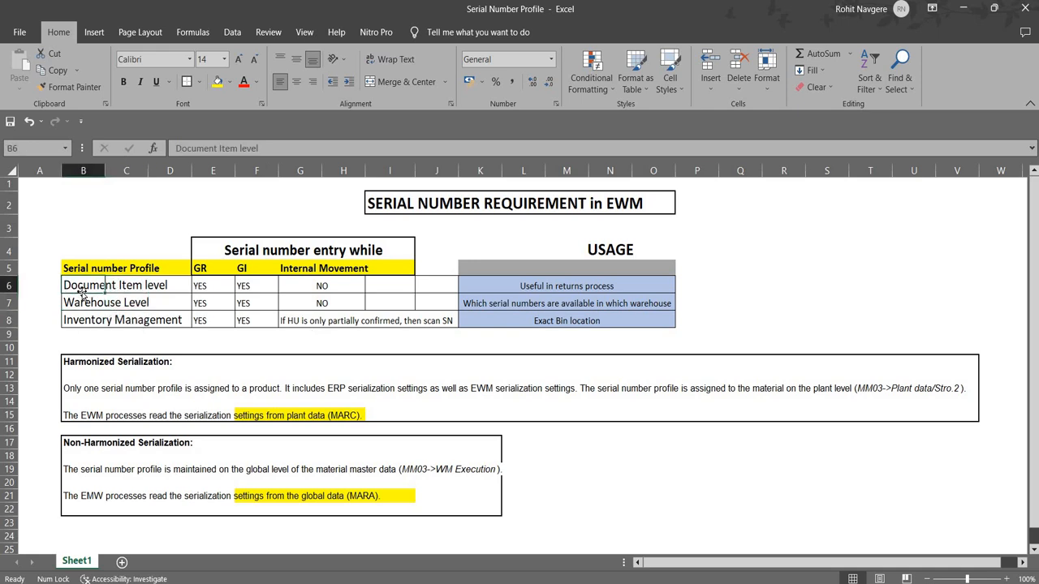
click(106, 269)
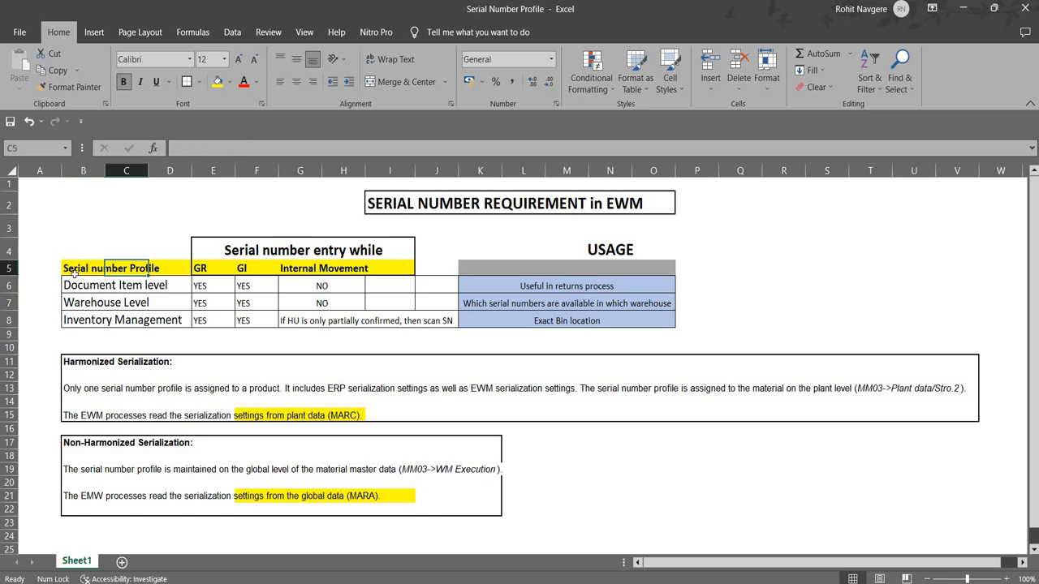
click(86, 284)
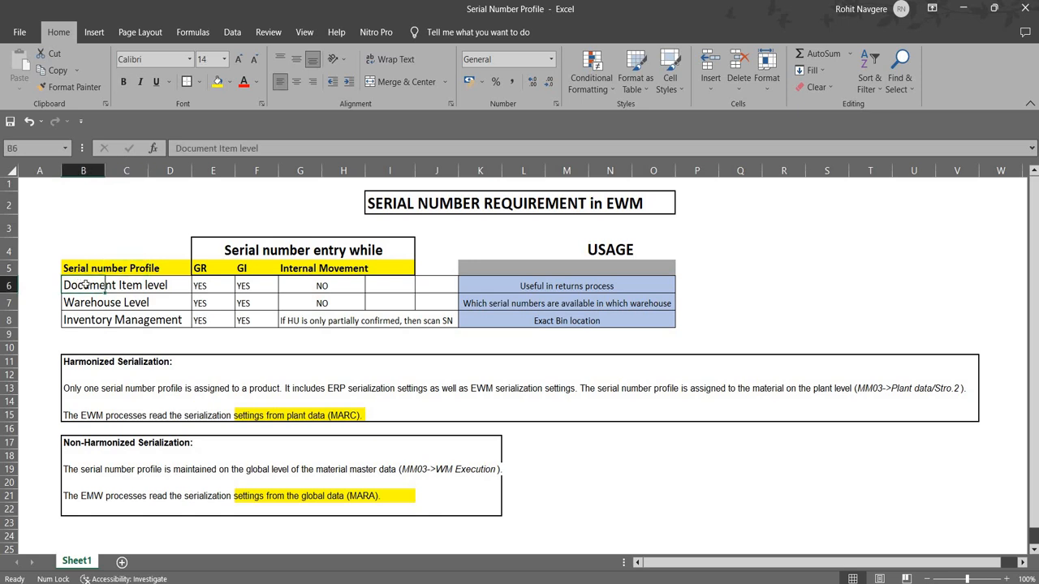
click(86, 304)
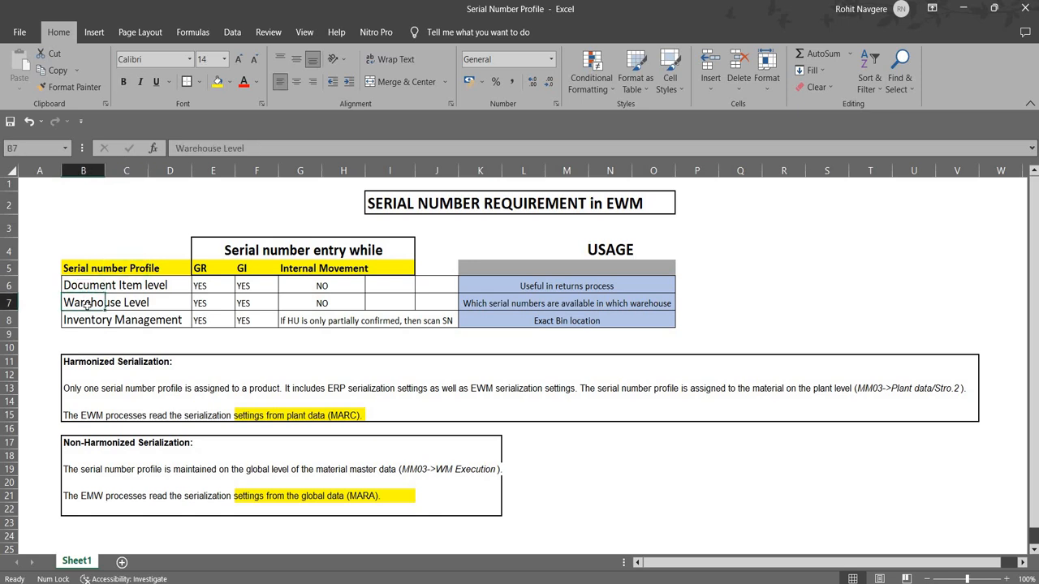
click(86, 320)
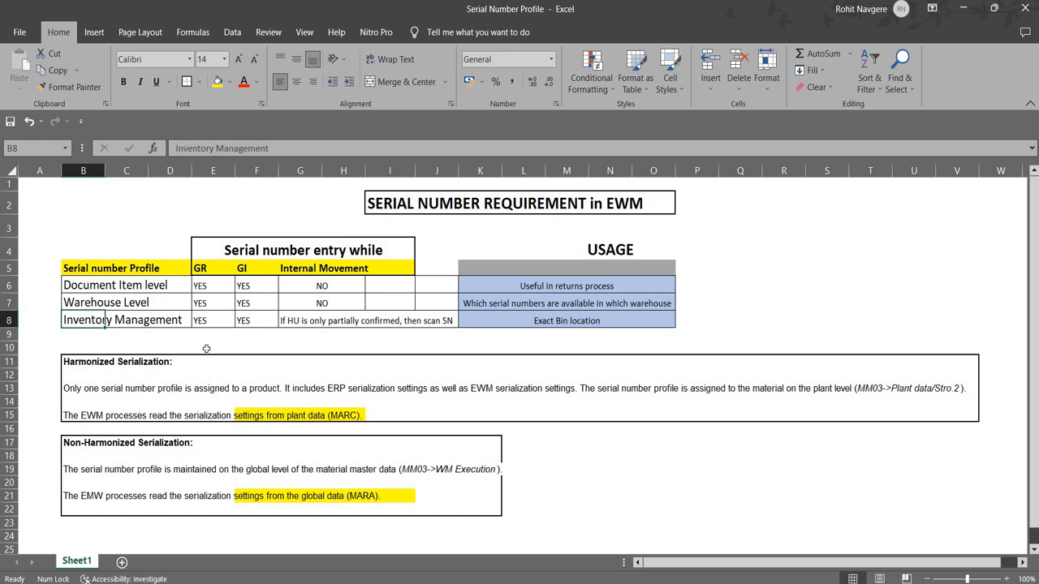
Step: Compare the GR, GI and Internal Movement serial number entry requirements across the three profile levels
drag(212, 268, 215, 318)
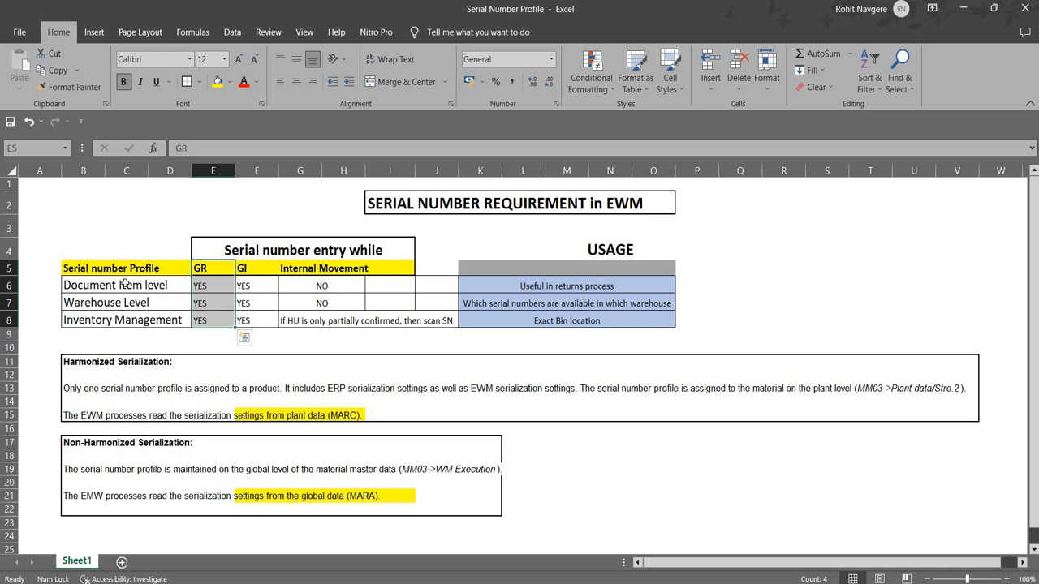
click(252, 268)
drag(254, 287, 257, 321)
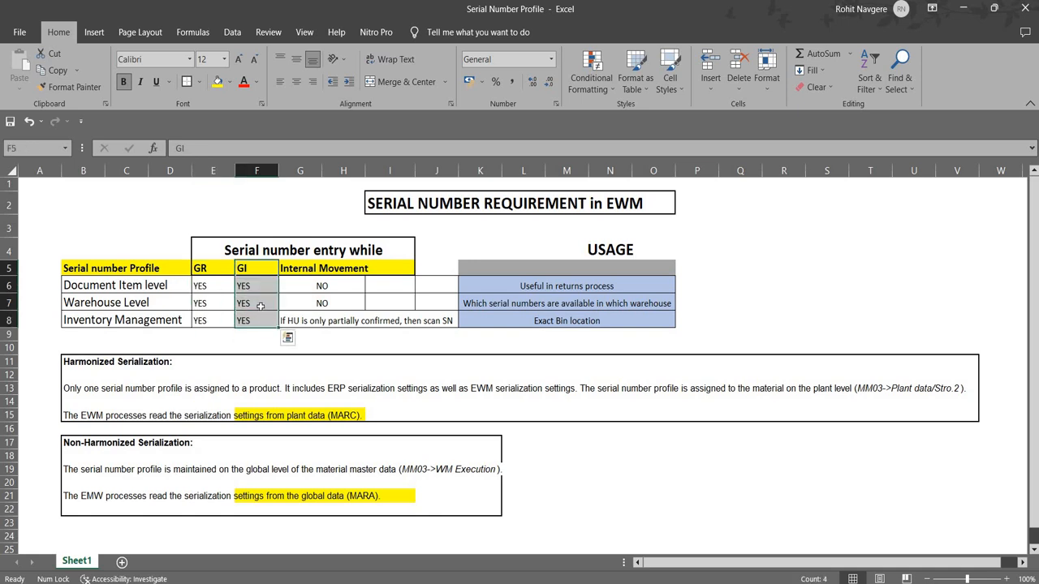
click(323, 288)
drag(340, 268, 335, 322)
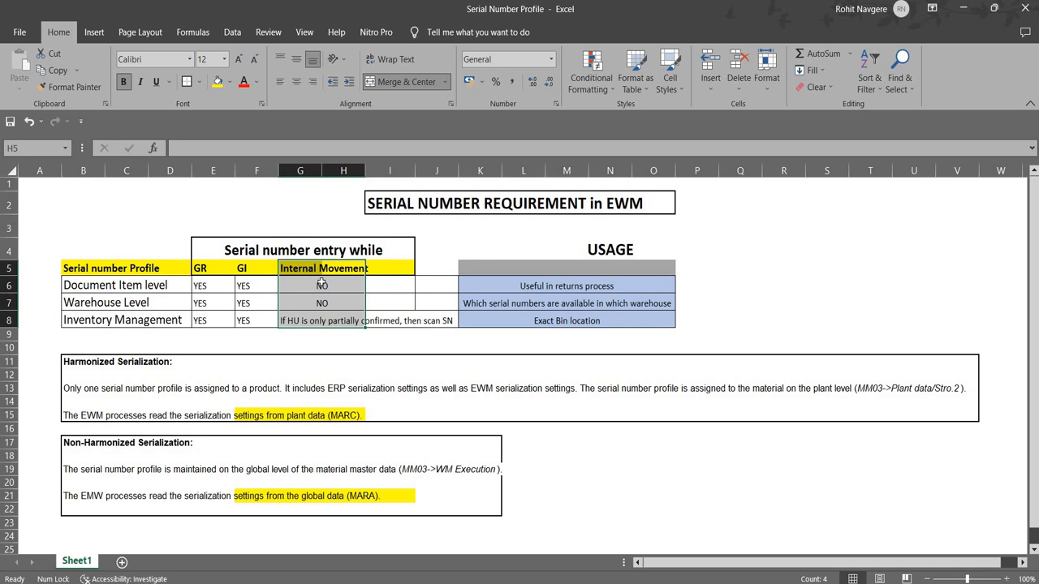
click(111, 286)
click(111, 299)
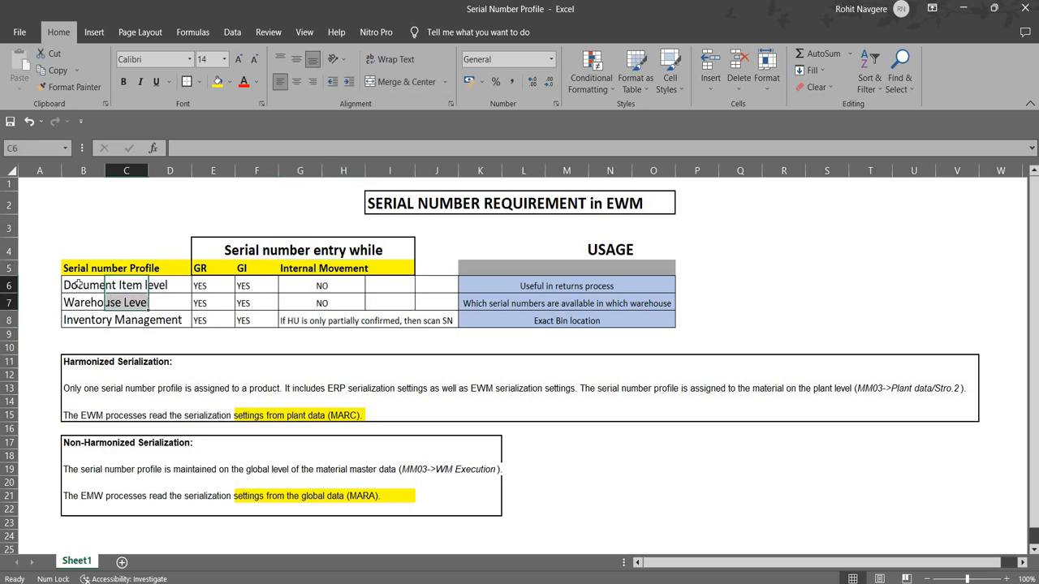
drag(77, 284, 321, 303)
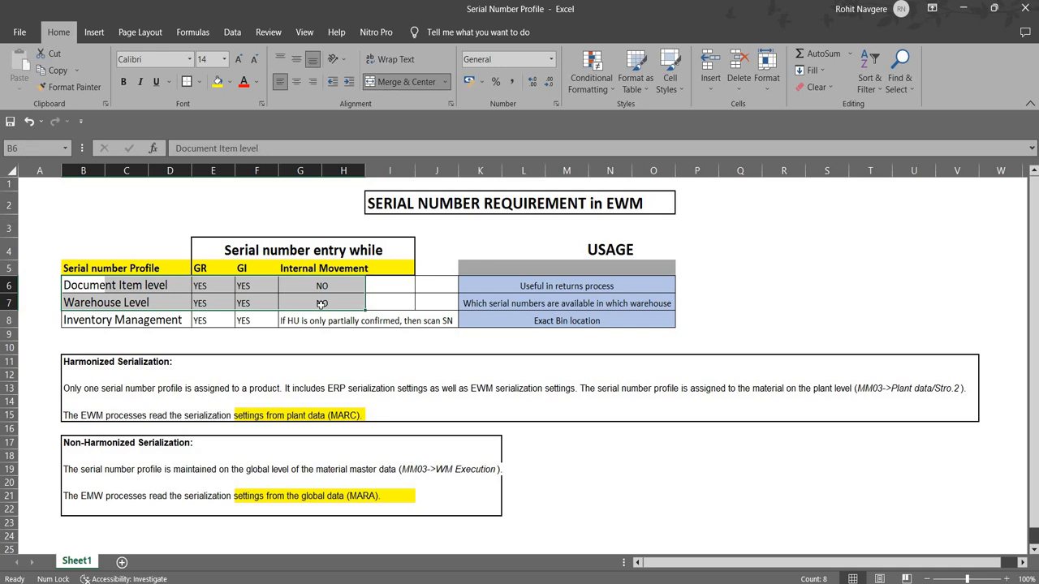
click(78, 320)
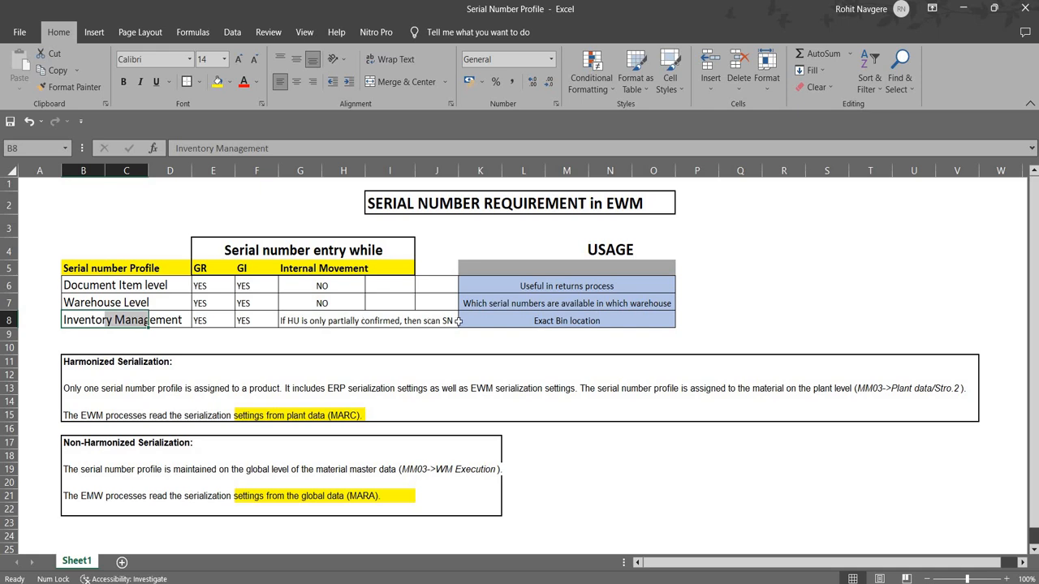
Step: Review the usage listed for each serial number profile level in the table
click(519, 322)
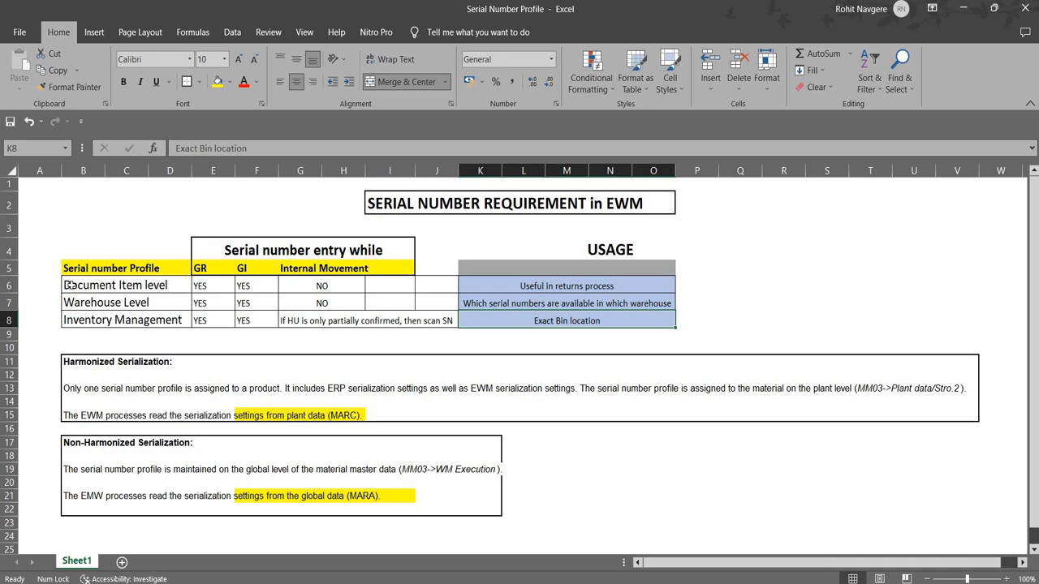
drag(71, 285, 191, 294)
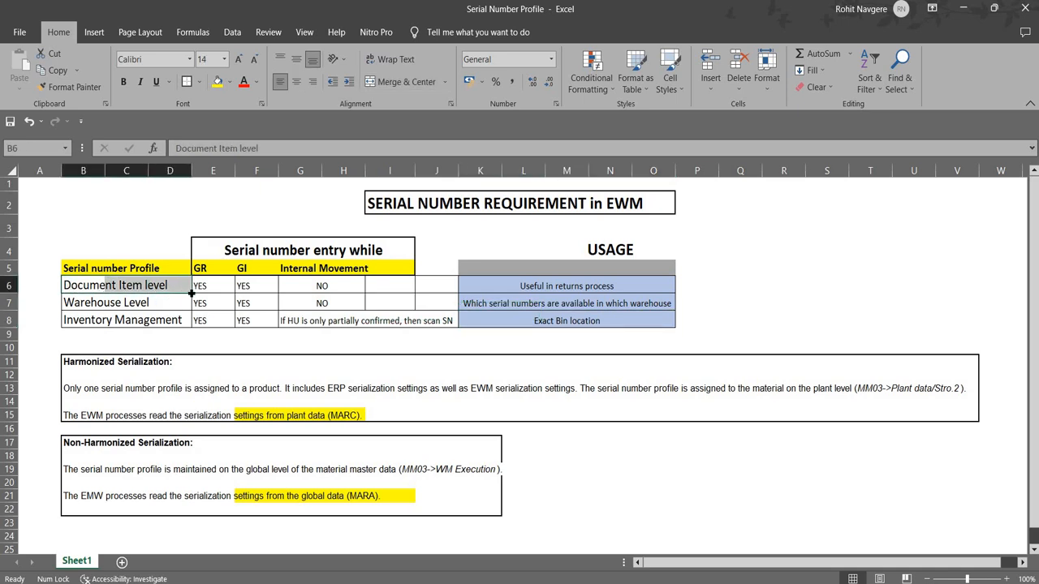
click(526, 283)
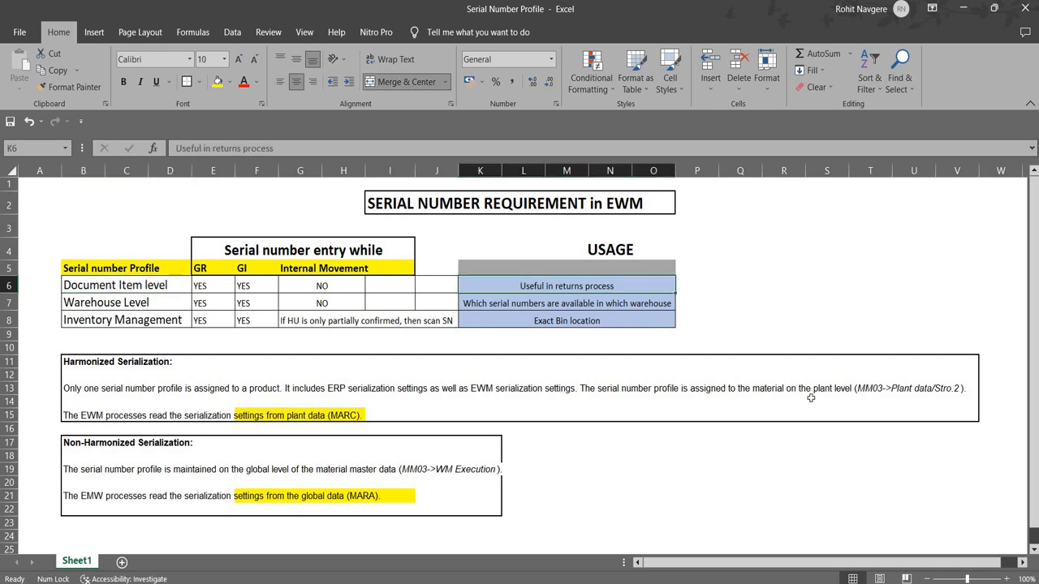
click(93, 306)
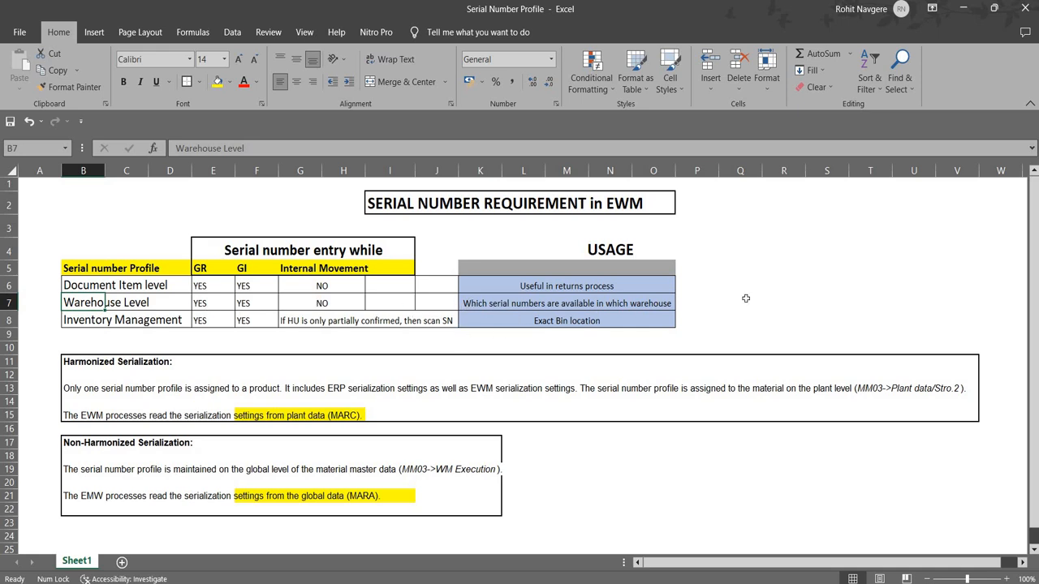
click(81, 322)
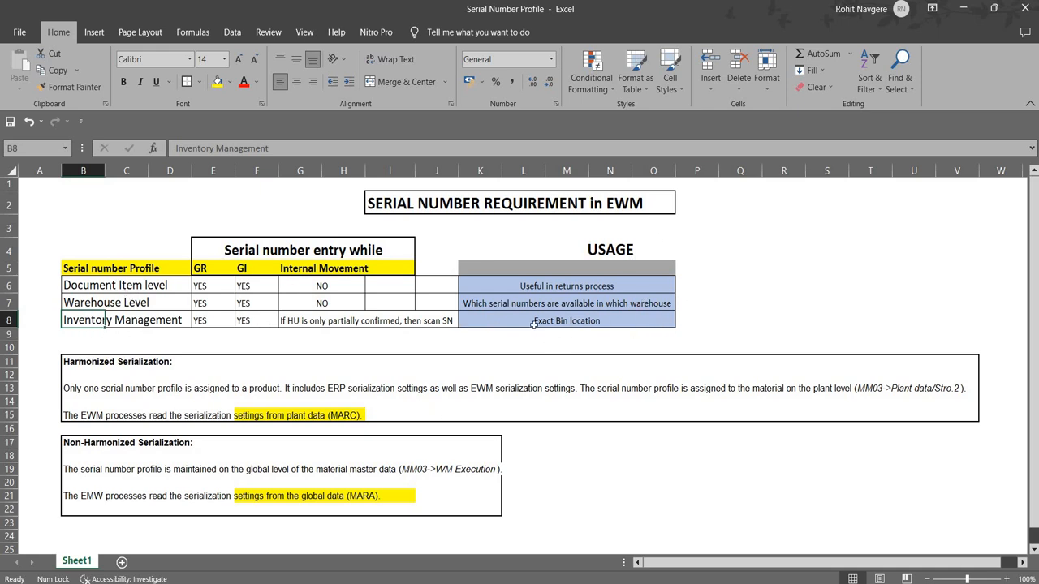
click(668, 322)
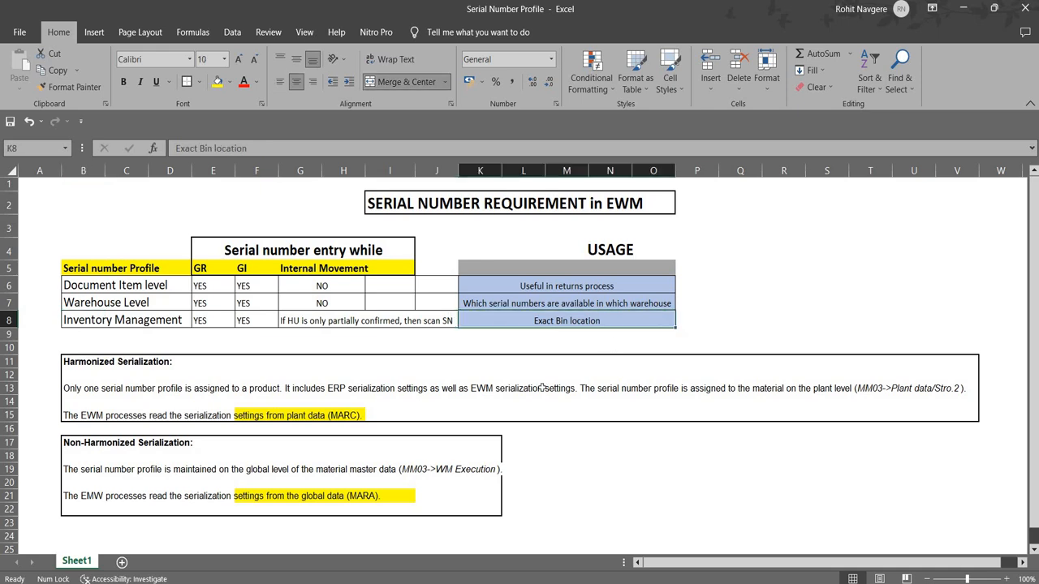
Step: Review the Non-Harmonized Serialization notes below the table
click(671, 459)
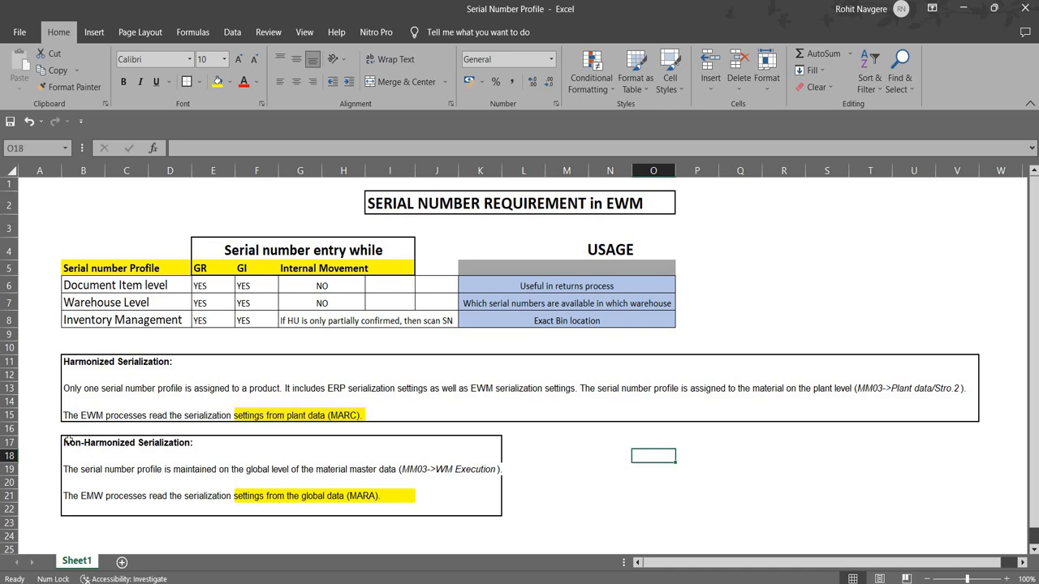
drag(87, 453, 499, 505)
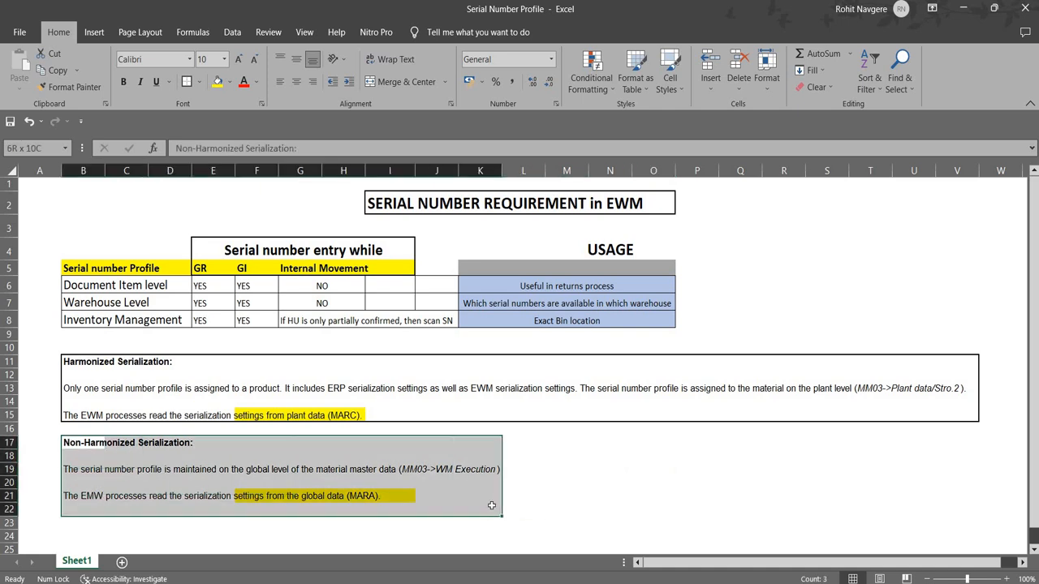
click(707, 505)
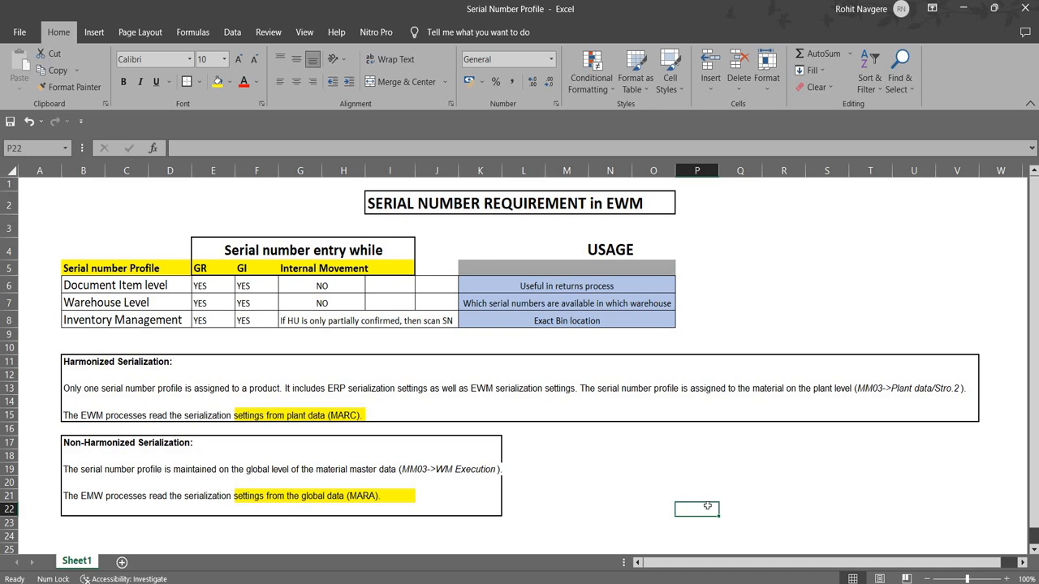
Step: Switch to the SAP Easy Access window and open the SIMG Implementation Activities favorite
mouse_move(463, 576)
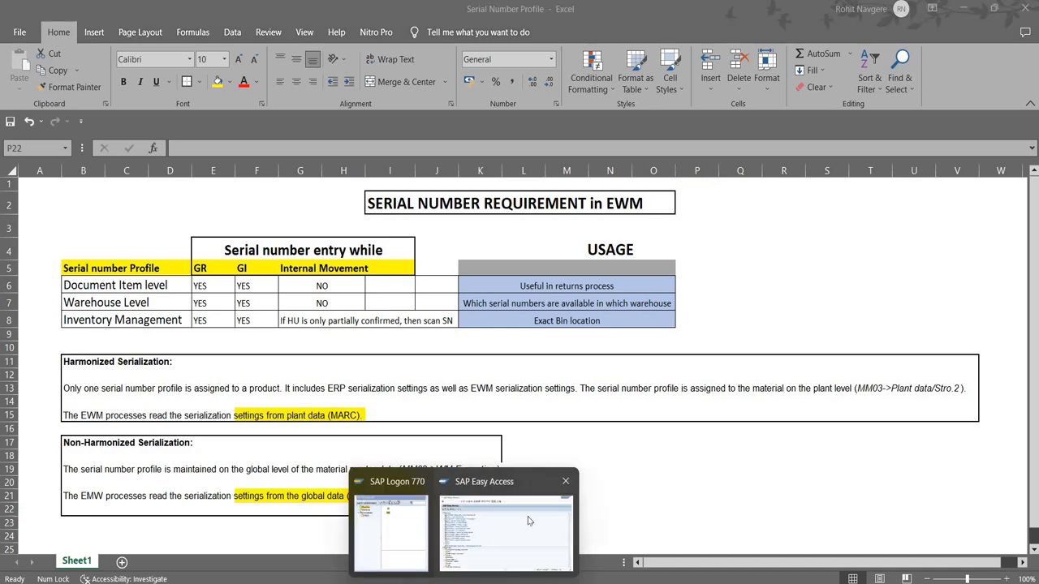
click(516, 511)
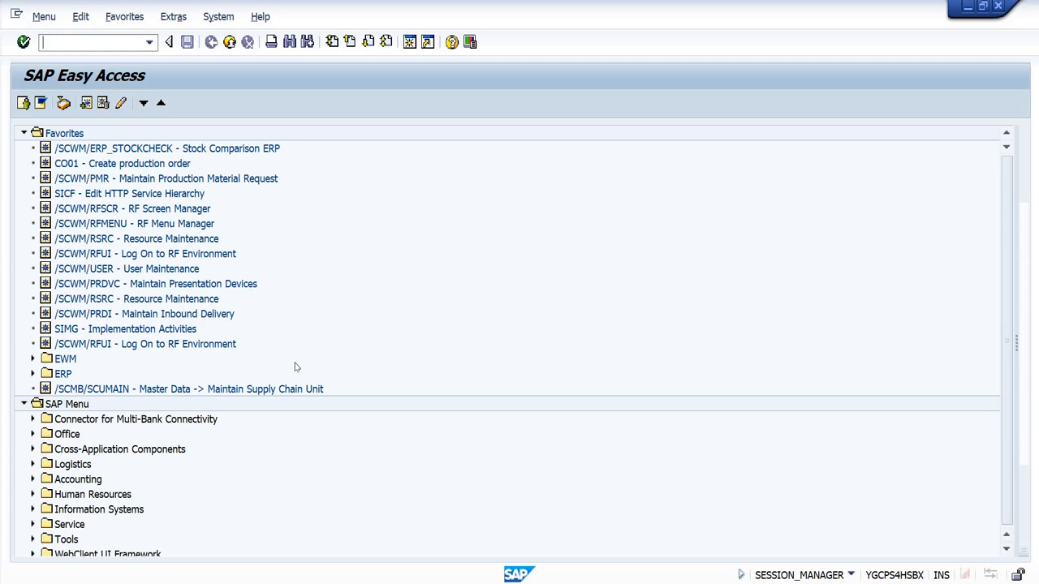
double_click(128, 330)
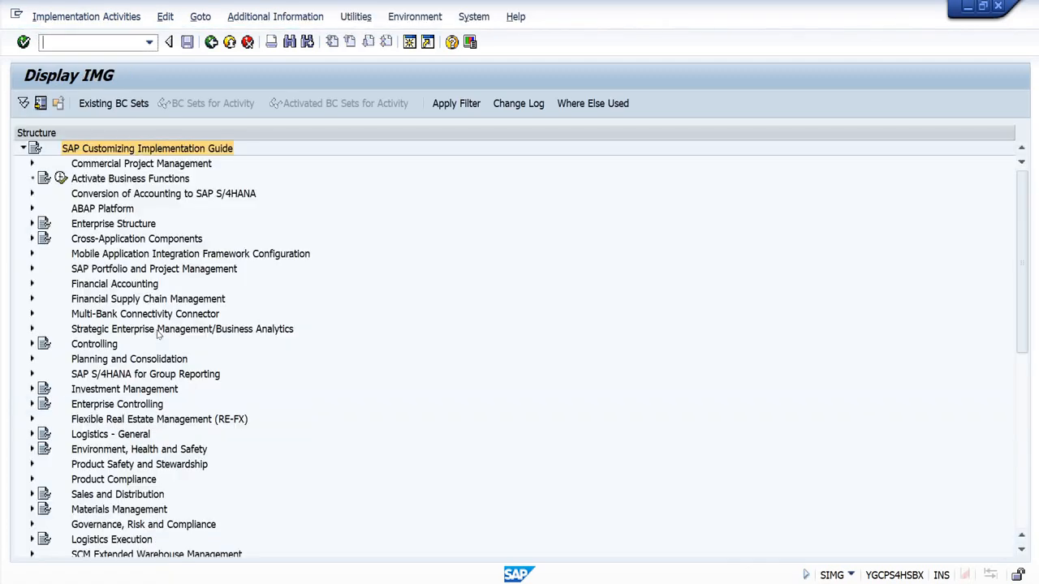
Step: Expand Logistics Execution, Shipping, Basic Shipping Functions and Serial Numbers in the implementation guide structure
click(124, 226)
scroll(119, 377, down, 4)
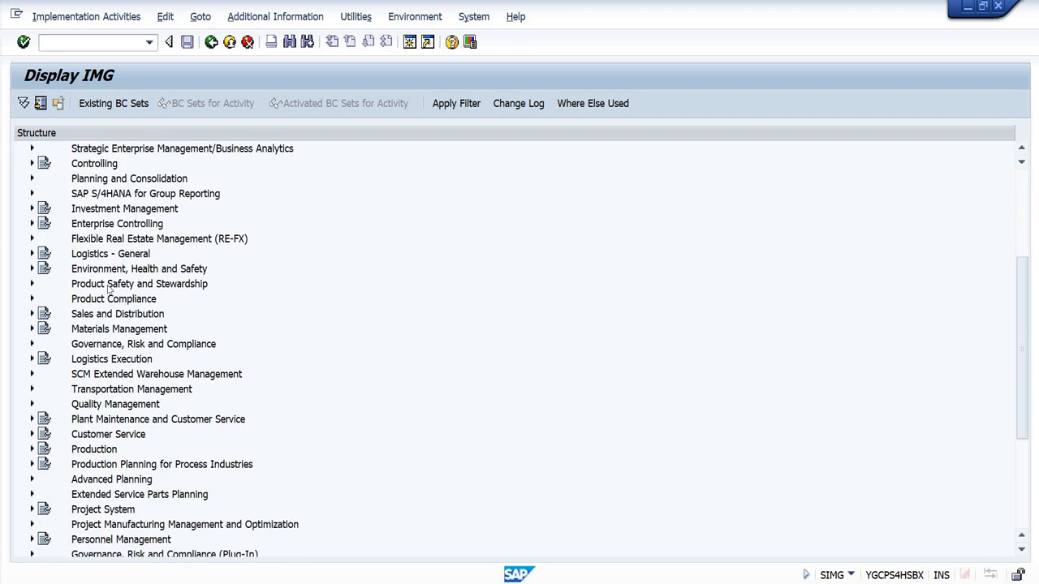
click(106, 361)
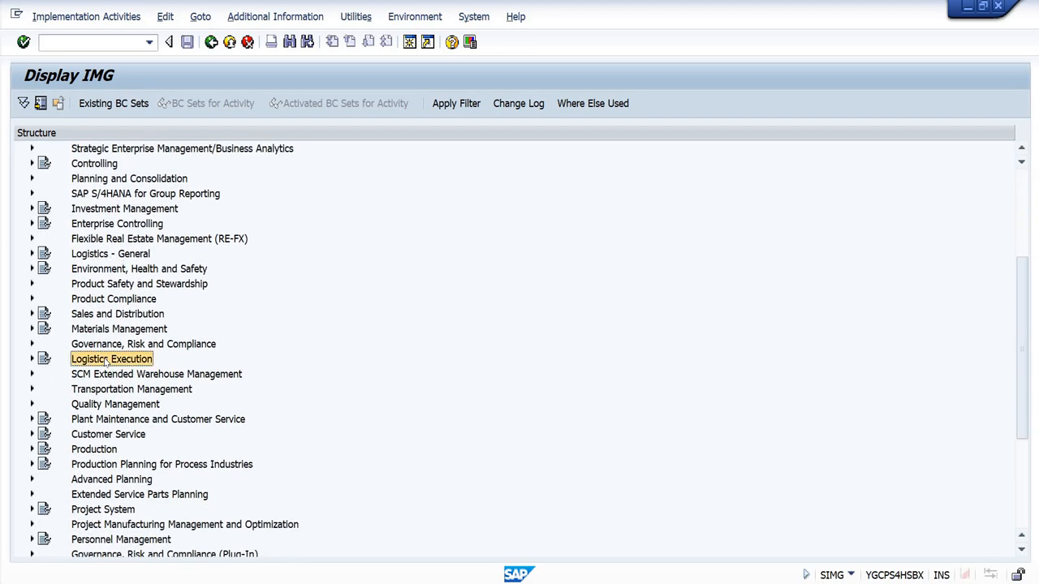
double_click(107, 360)
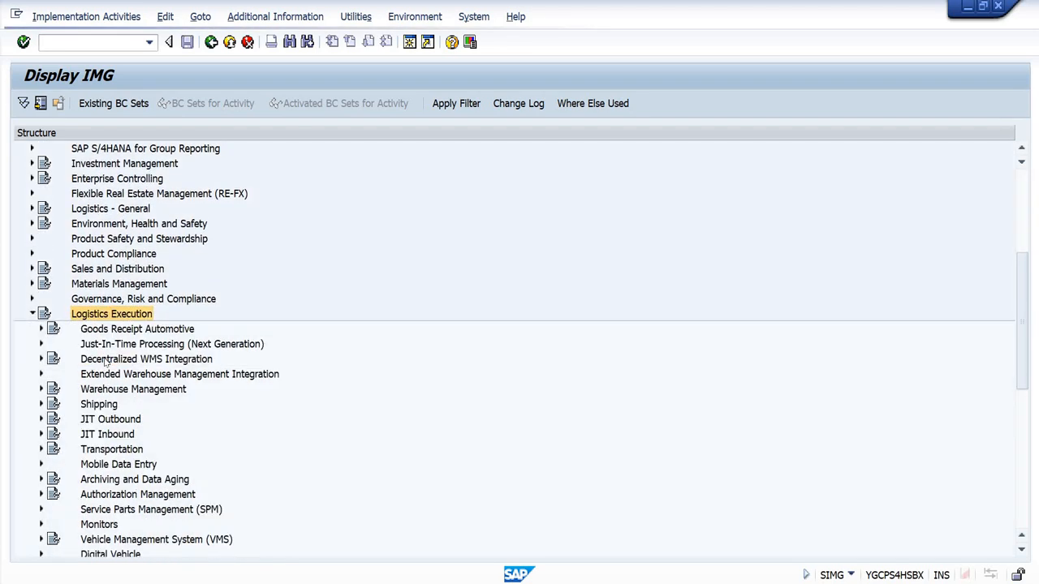
click(104, 405)
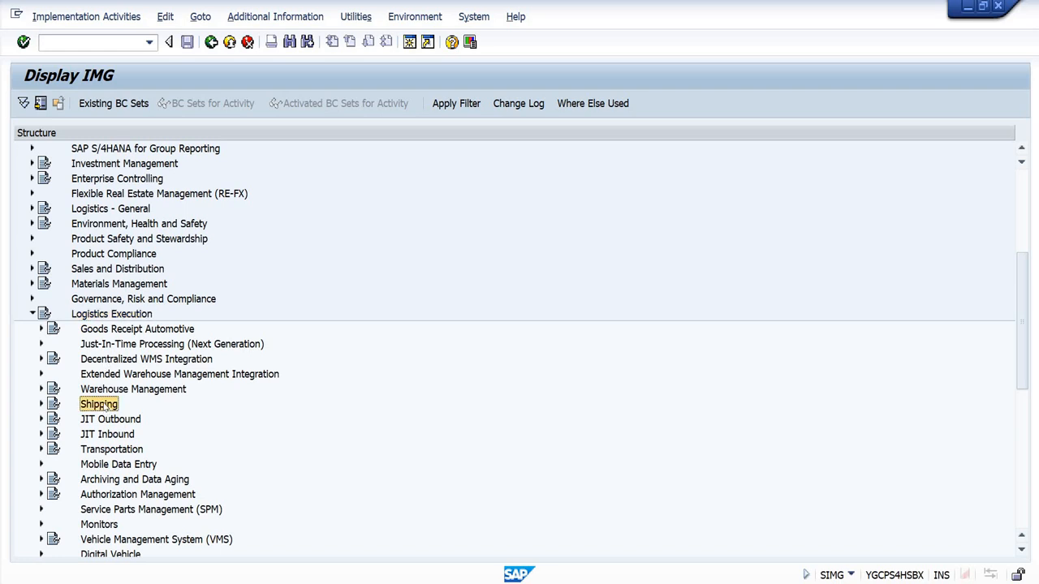
double_click(106, 405)
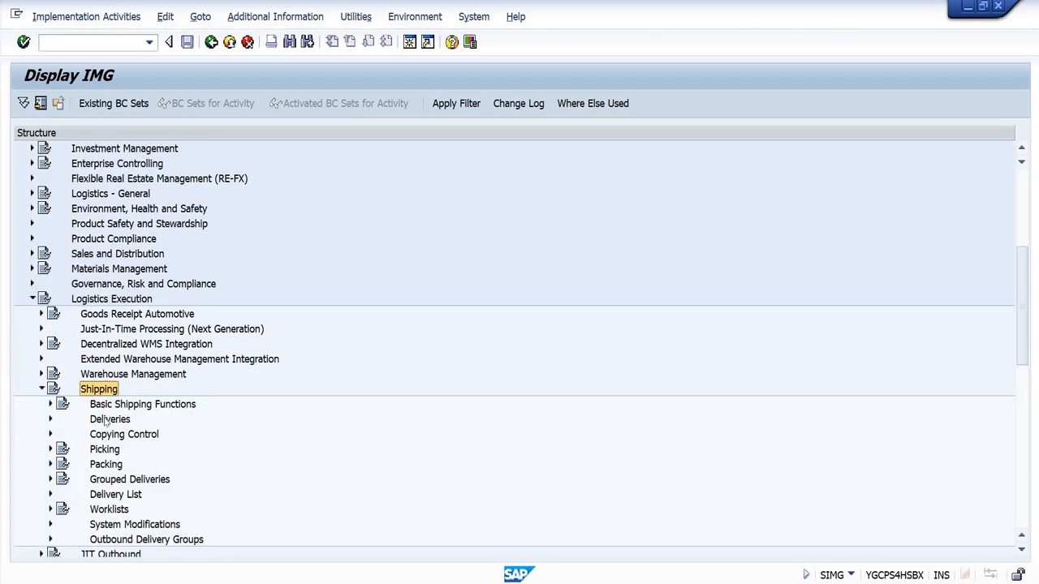
click(107, 420)
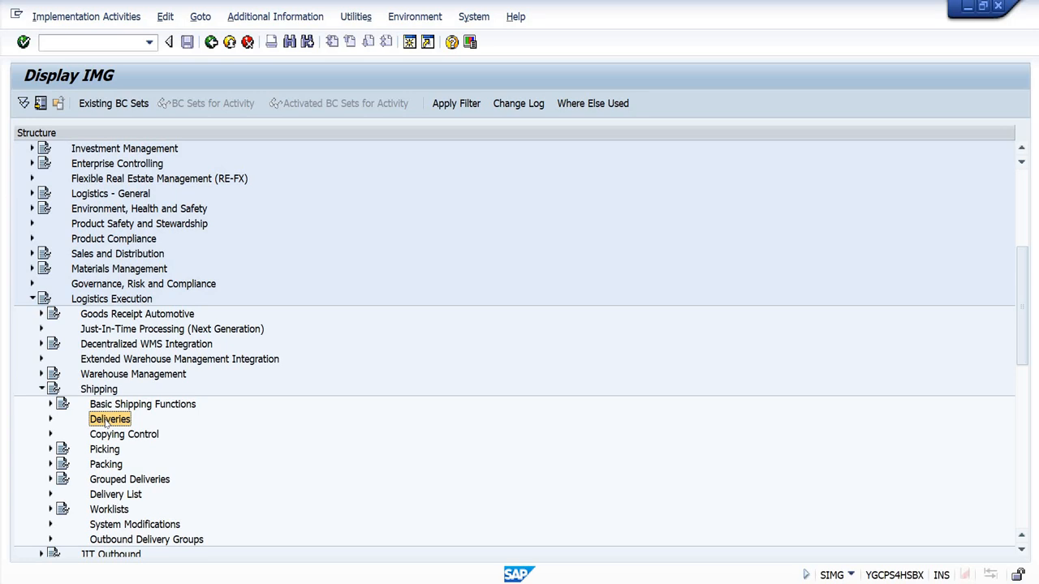
double_click(106, 404)
click(146, 420)
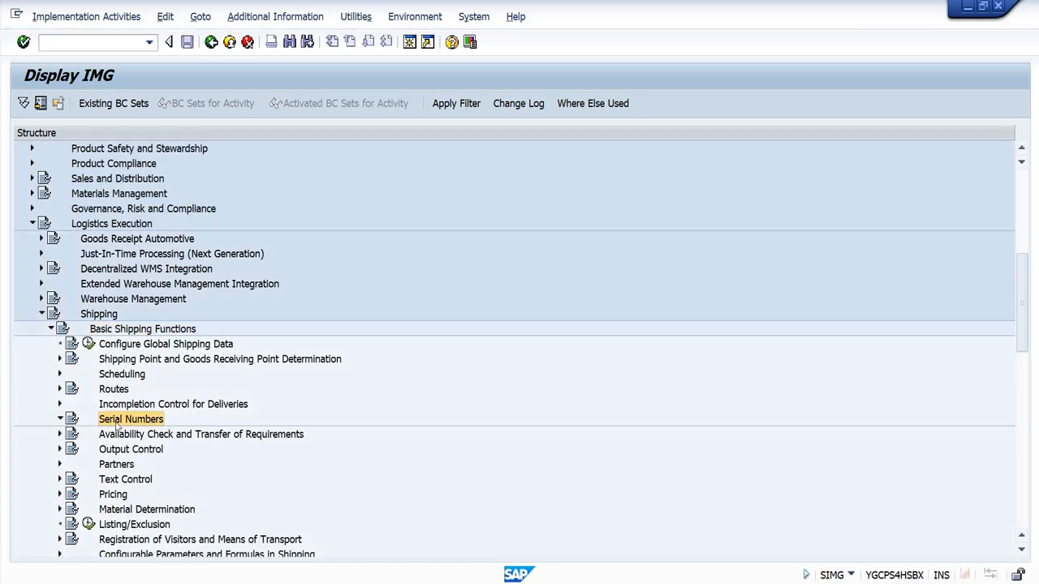
Step: Expand Serial Numbers and open the Determine Serial Number Profiles activity
double_click(121, 421)
click(196, 437)
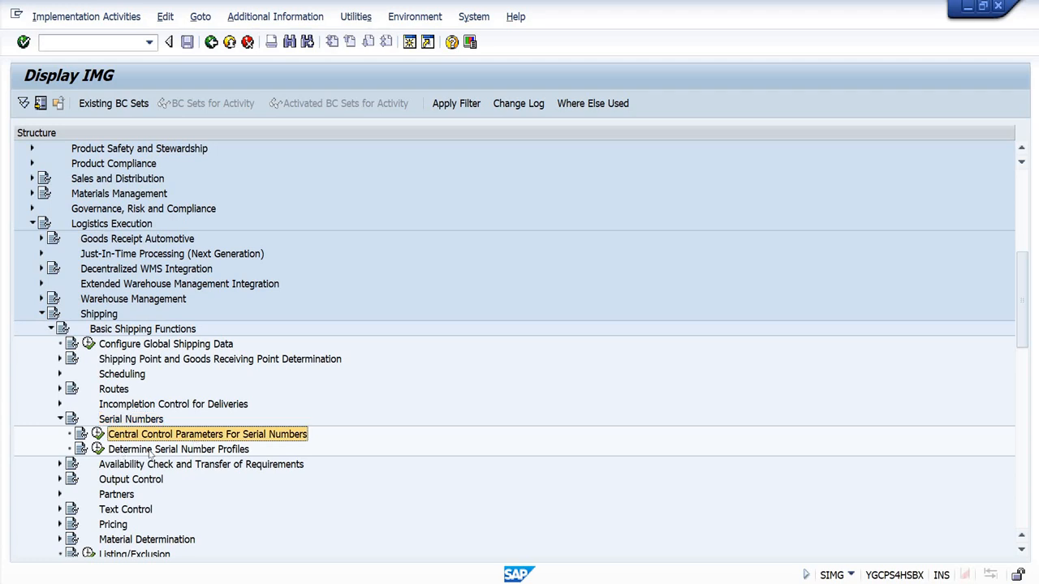
click(151, 454)
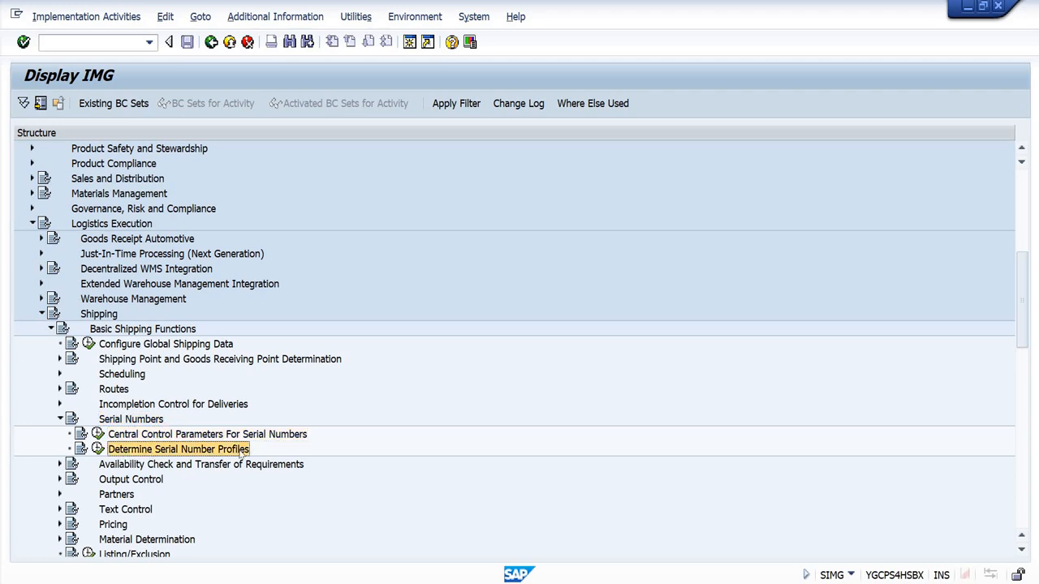
click(97, 449)
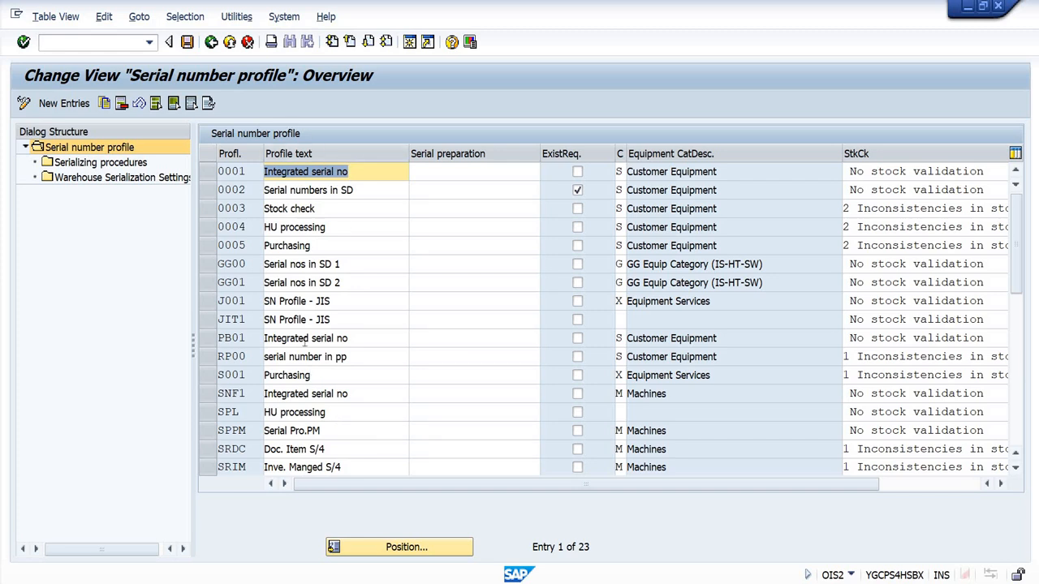
Step: Find the SRDC, SRIM and SRWH profiles in the serial number profile table and select all three
scroll(362, 361, down, 3)
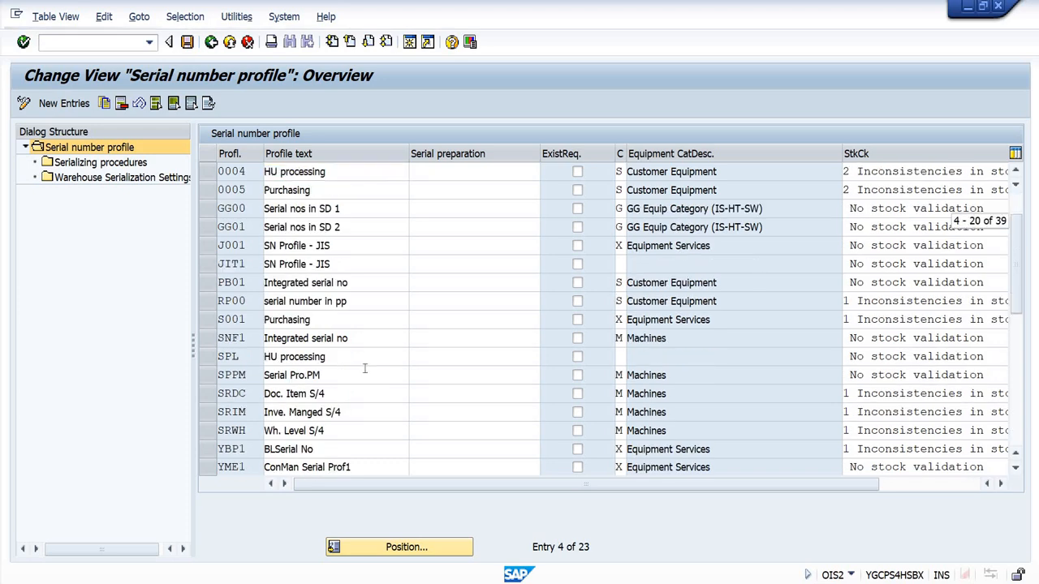
scroll(347, 365, up, 1)
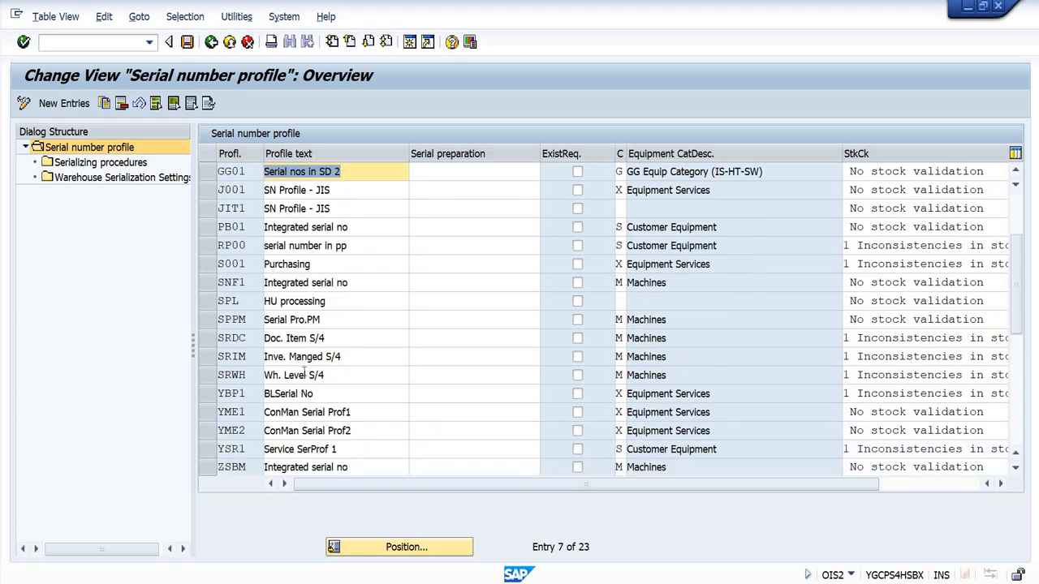
click(208, 340)
click(209, 362)
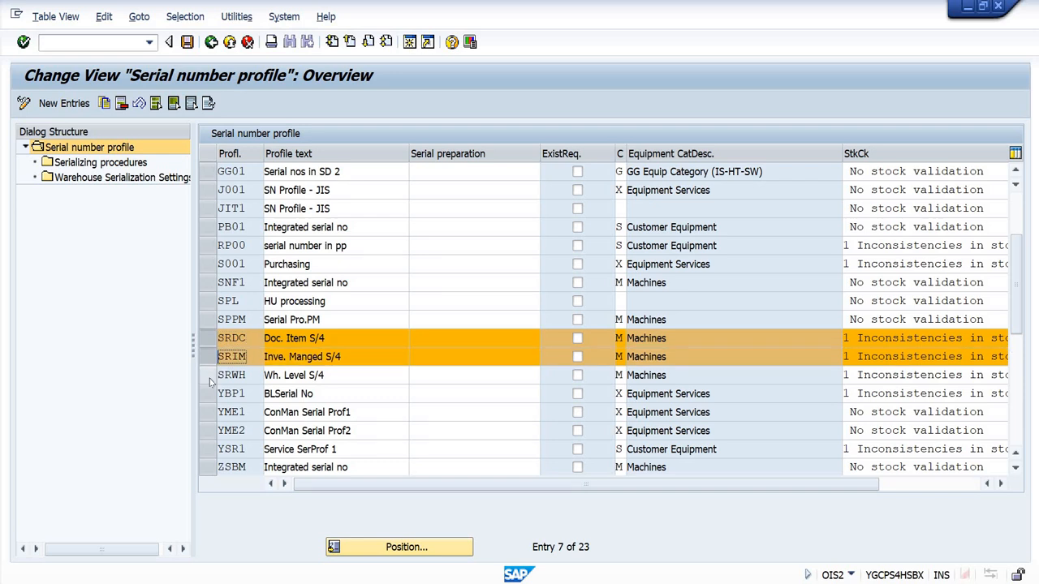
click(208, 377)
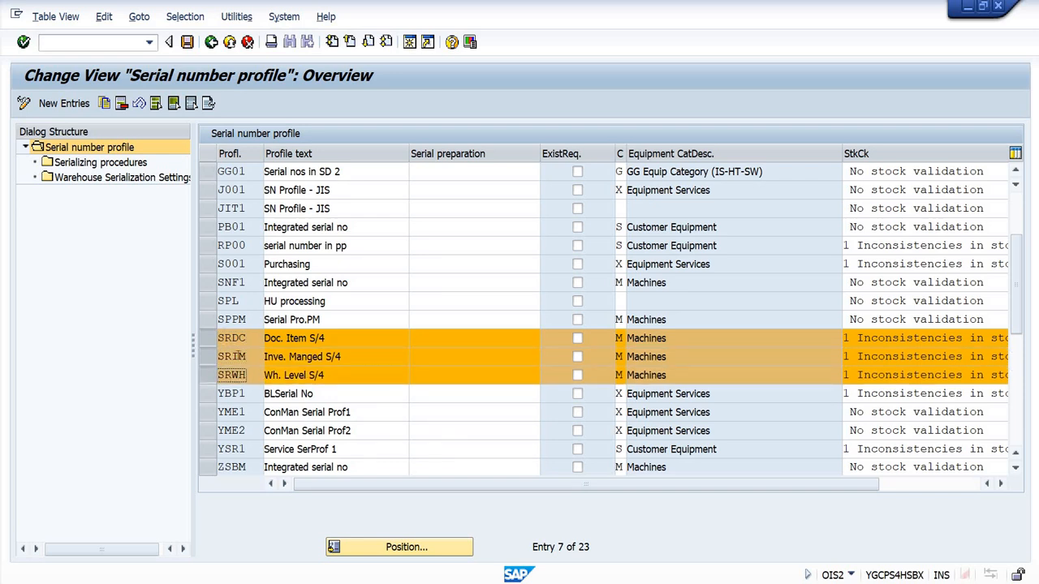
Step: Deselect SRIM and SRWH so SRDC remains selected, and check the warehouse serialization flags of these profiles
click(209, 358)
click(208, 374)
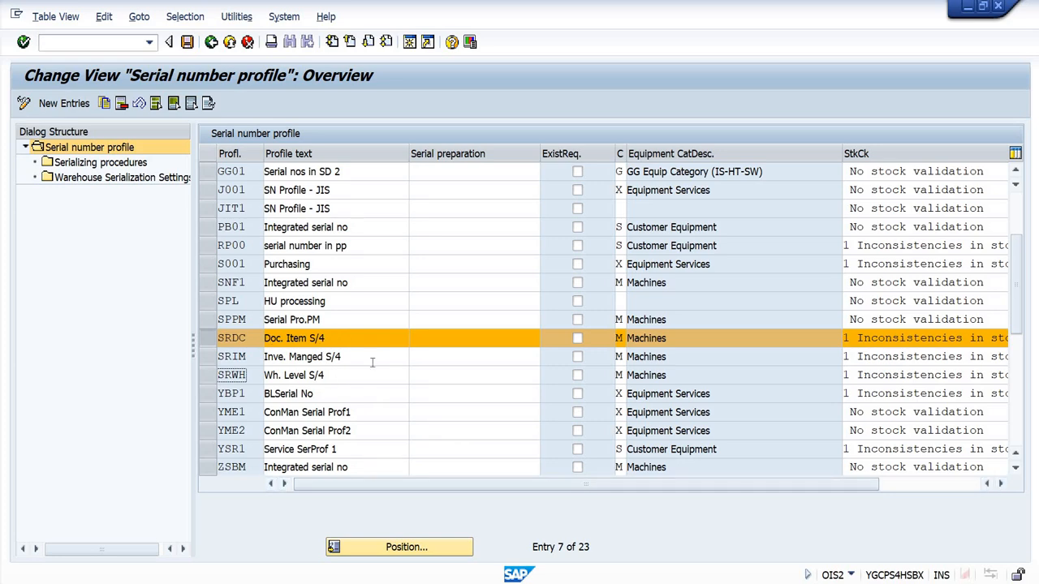
drag(568, 483, 606, 484)
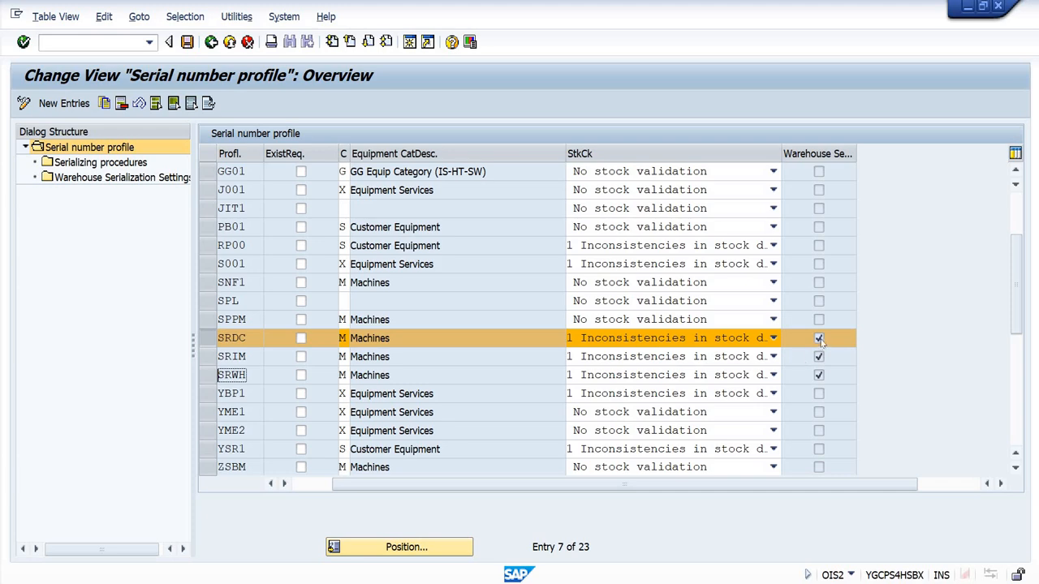
drag(514, 484, 398, 490)
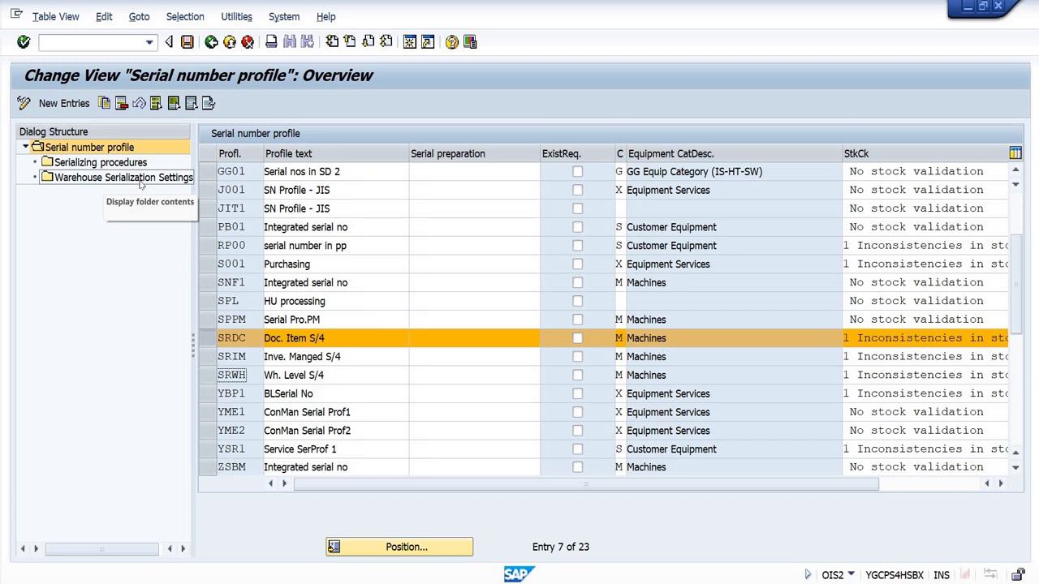
Step: Open the Warehouse Serialization Settings of SRDC, review its number range, serial number requirement and base unit, and return to the overview
double_click(90, 177)
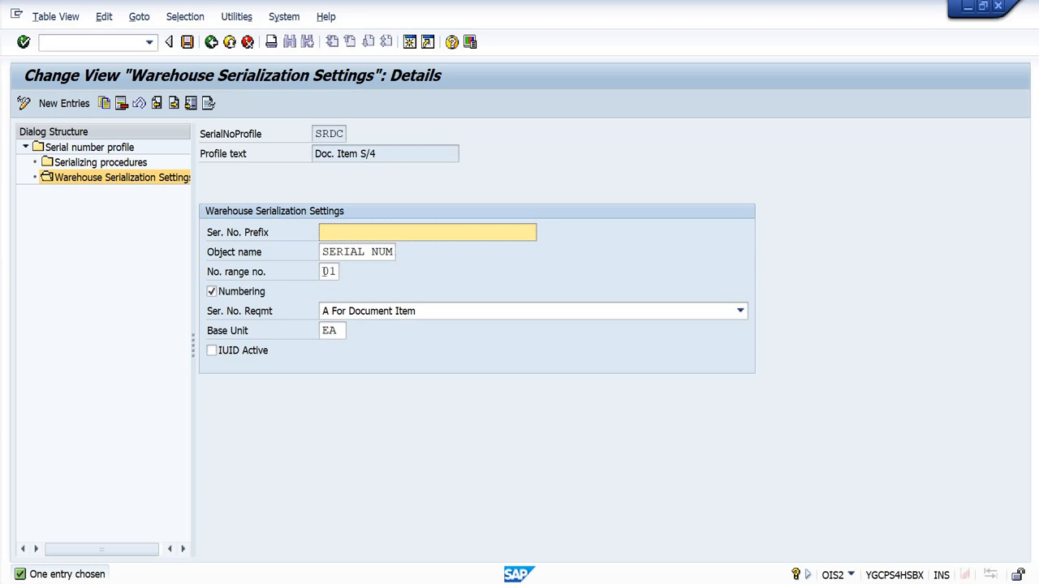
click(329, 271)
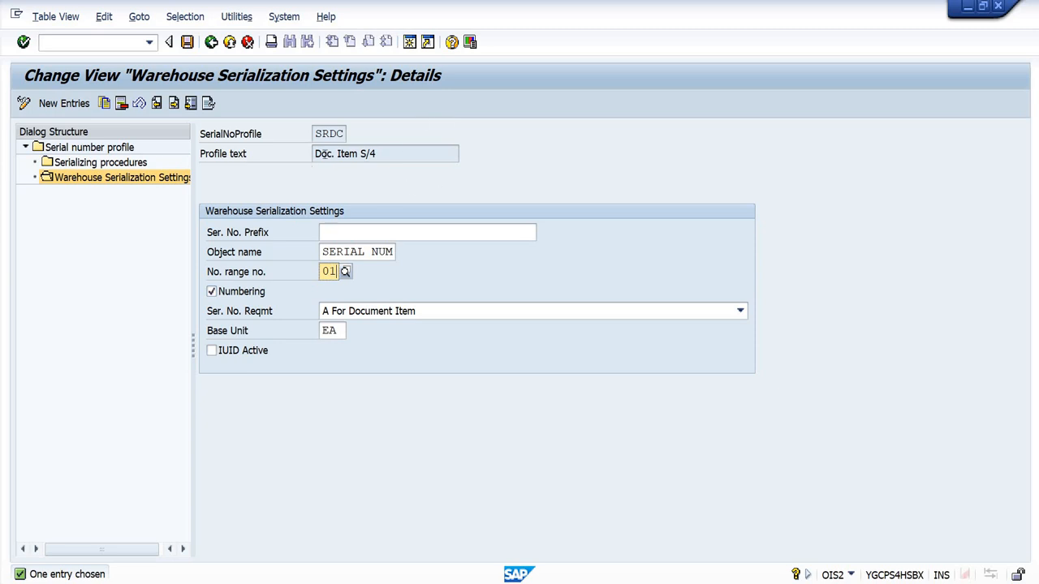
click(341, 154)
click(428, 312)
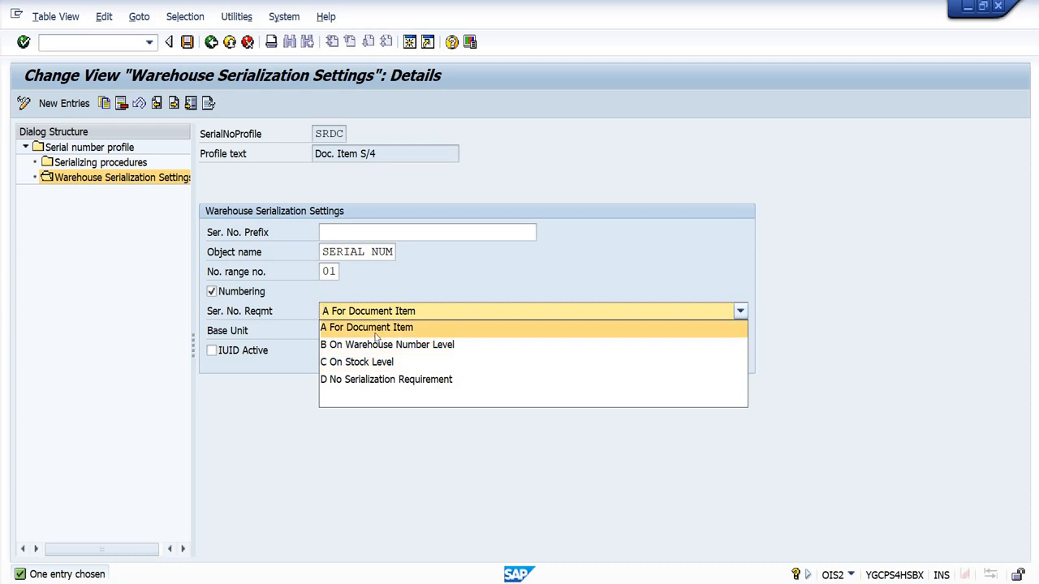
click(405, 327)
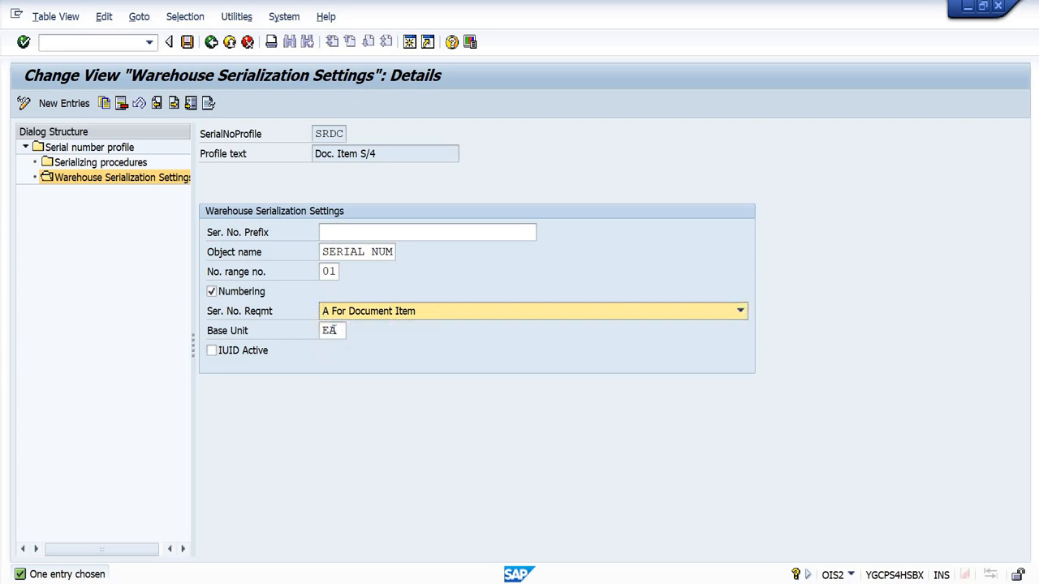
click(338, 332)
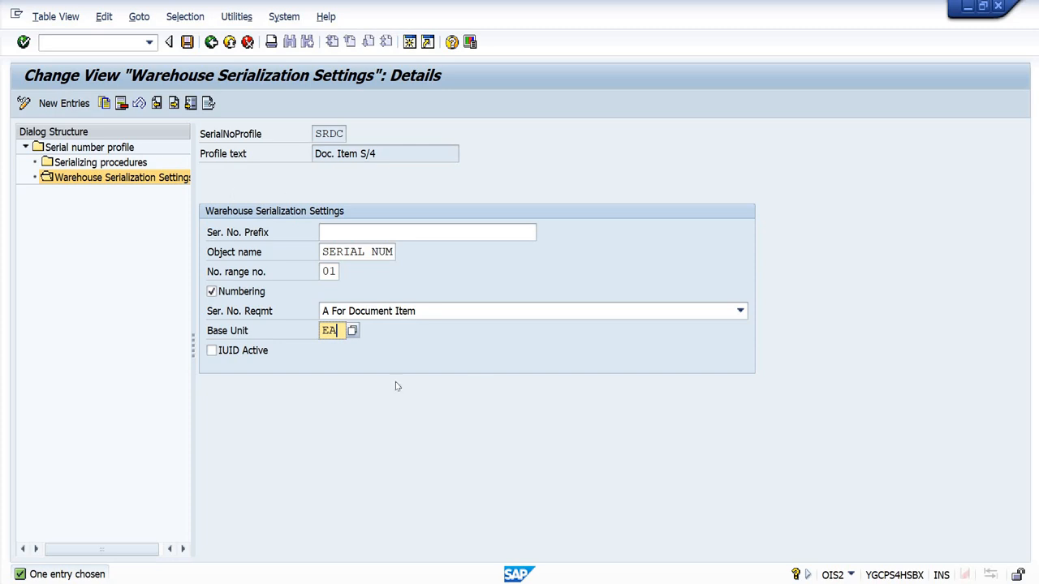
click(211, 41)
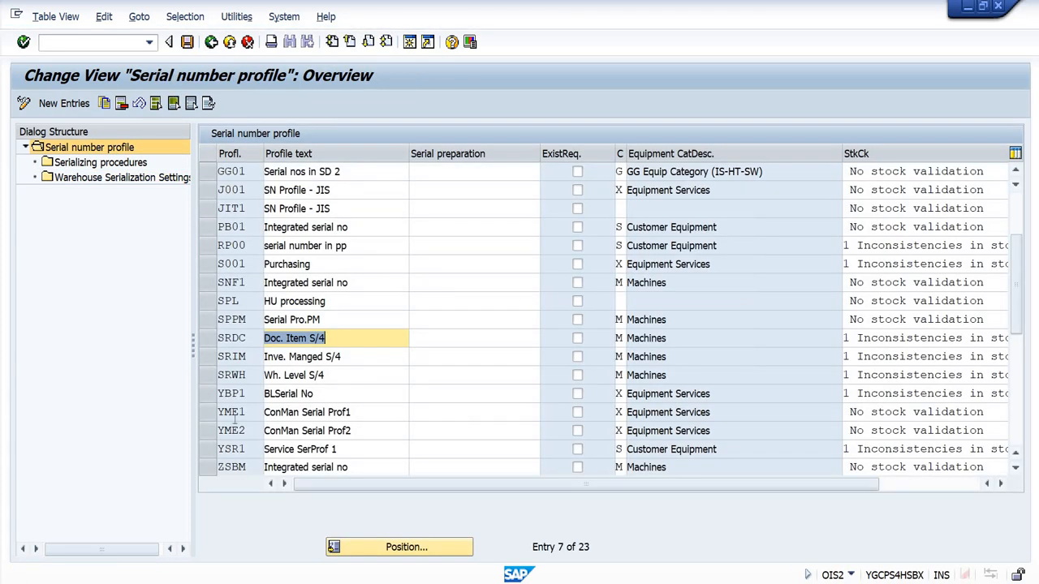
Step: Select the SRDC profile in the overview and recheck its warehouse serialization flag
click(205, 338)
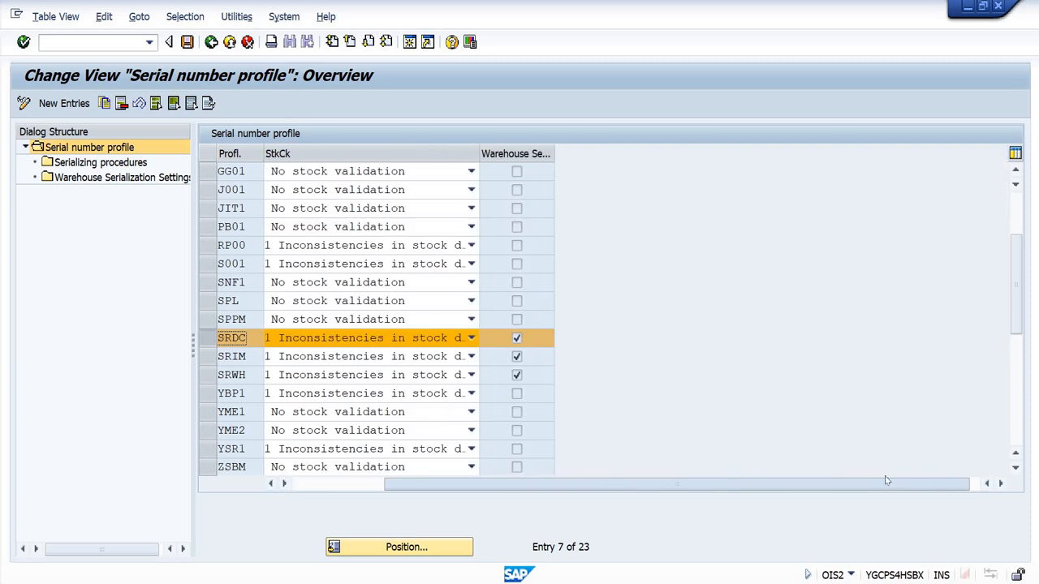
click(883, 484)
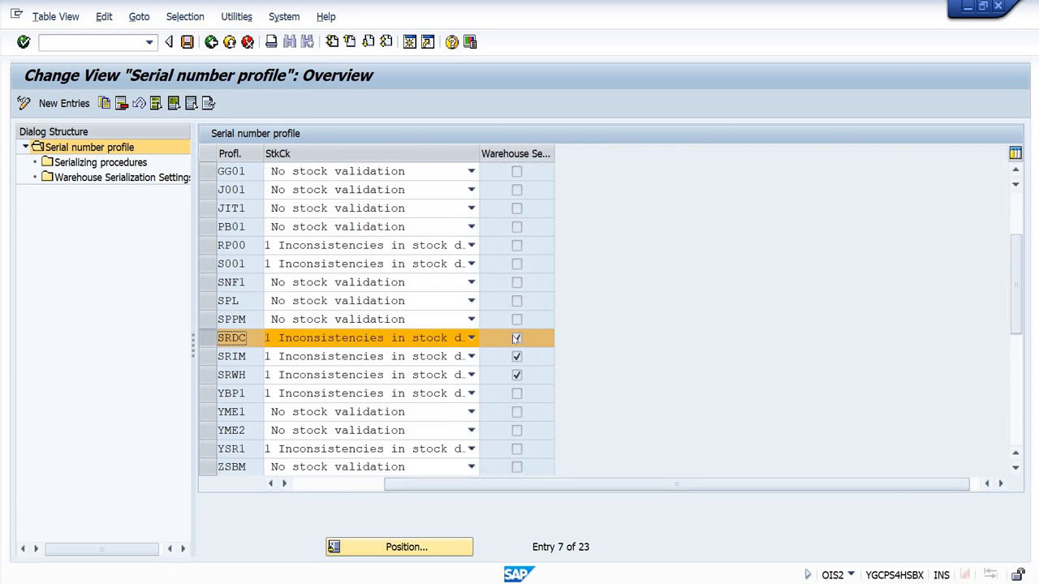
drag(596, 484, 366, 486)
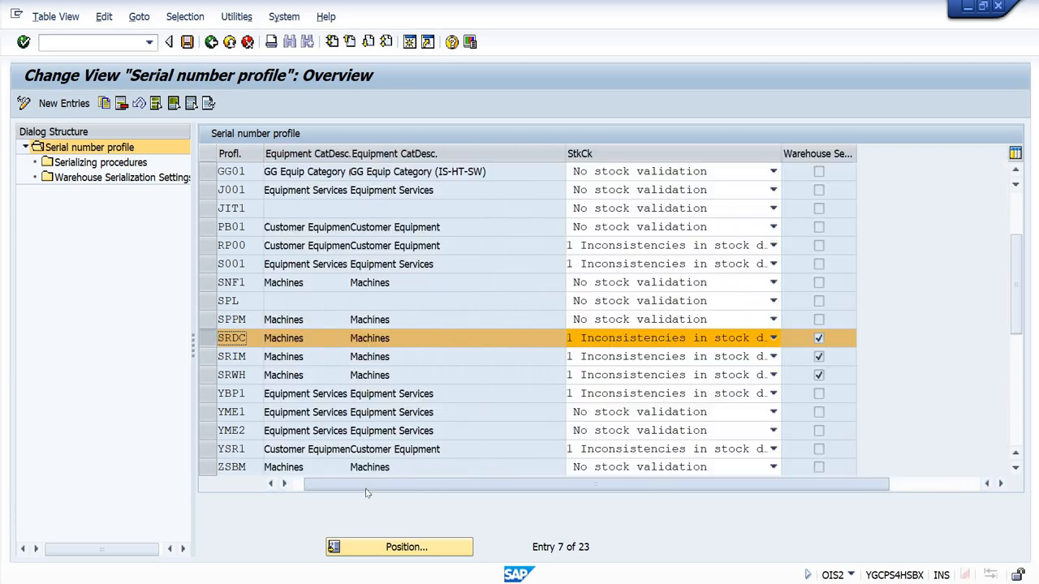
Step: Open the Warehouse Serialization Settings of profile SRIM, review its serial number requirement options, and return to the overview
click(208, 356)
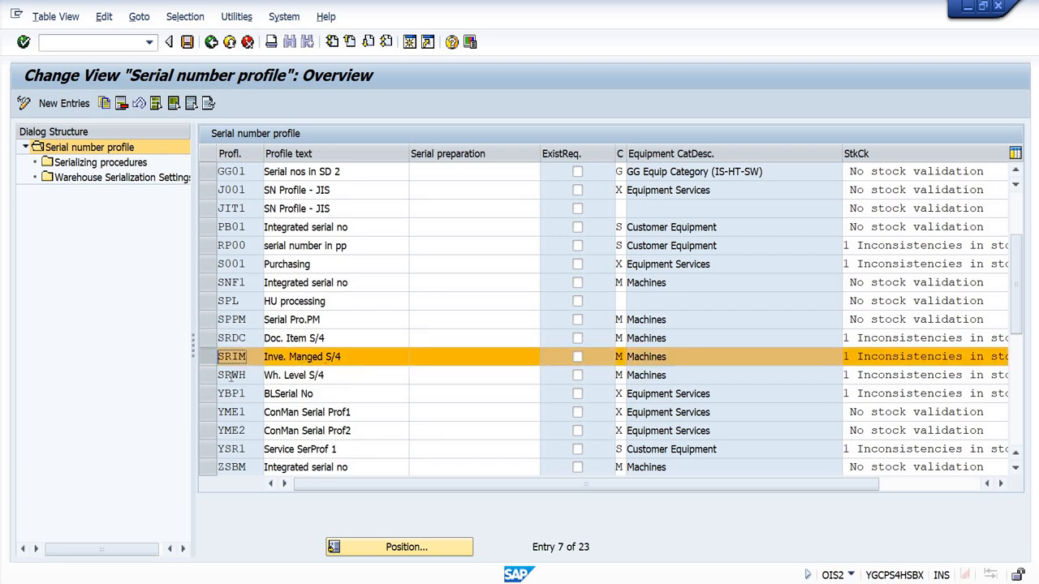
double_click(107, 182)
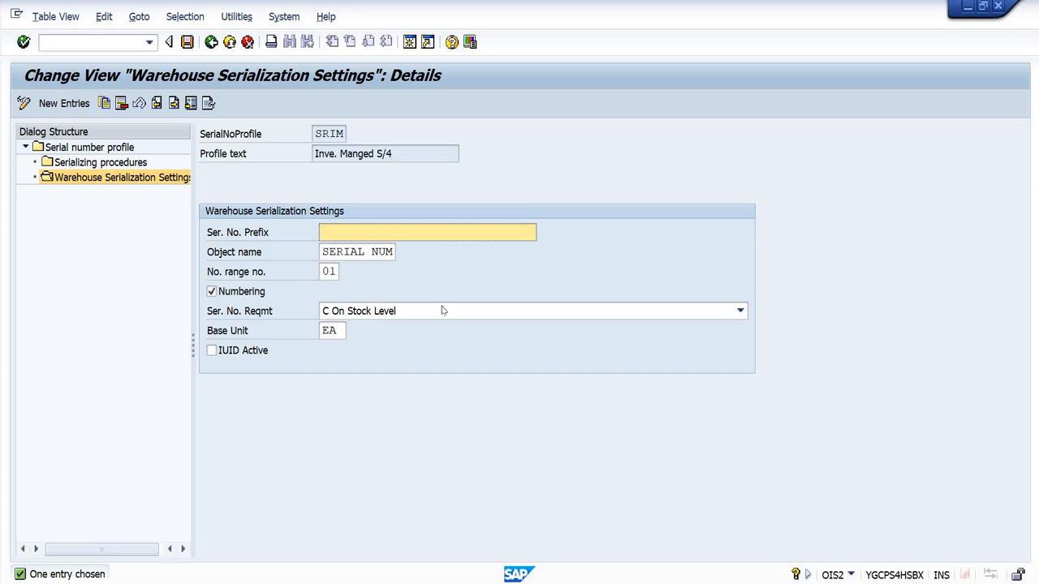
click(399, 154)
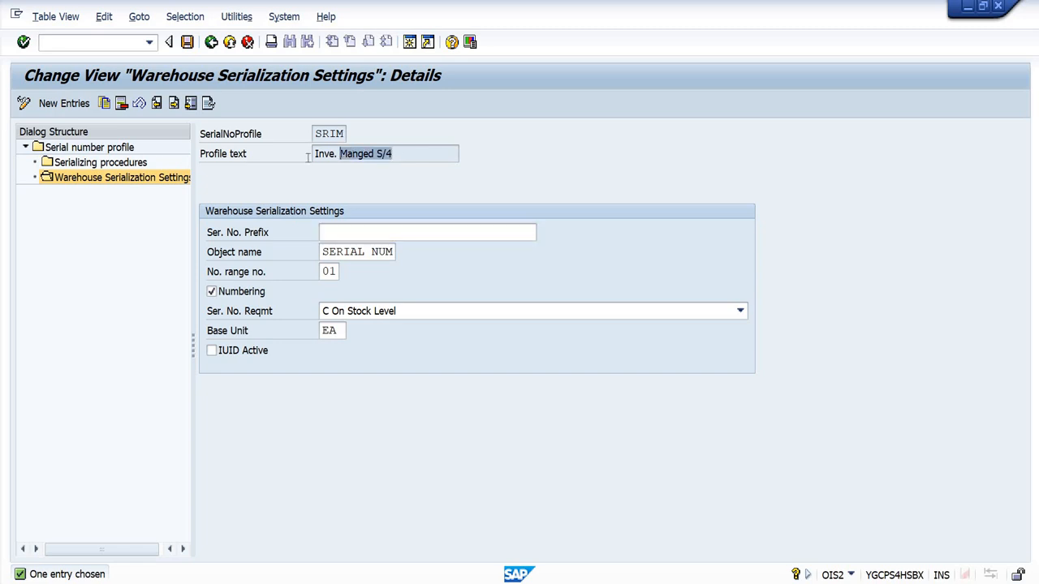
click(408, 315)
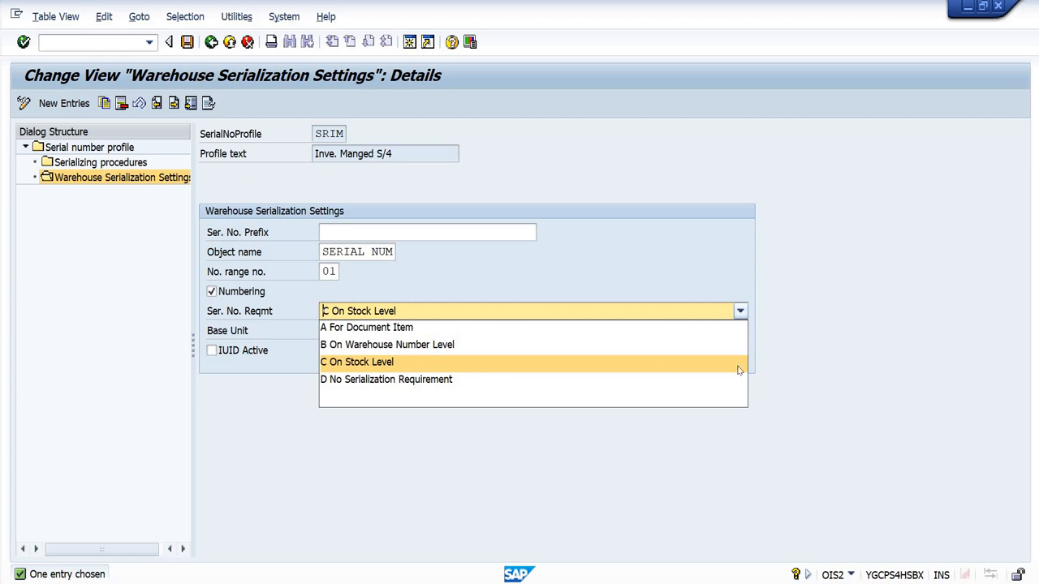
click(826, 371)
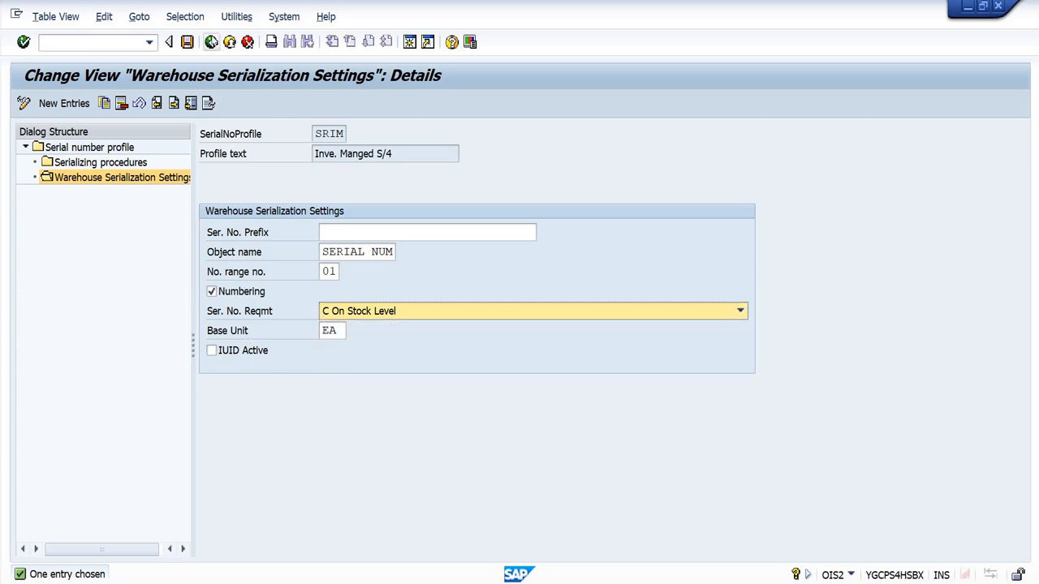
click(214, 42)
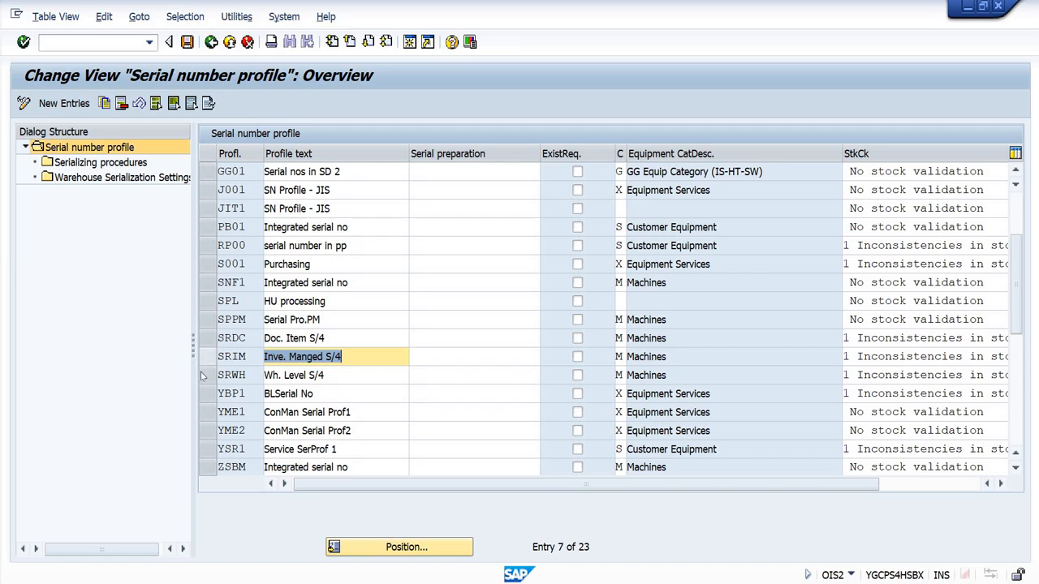
Step: Open the Warehouse Serialization Settings of profile SRWH, review its serial number requirement options, and return to the overview
click(208, 375)
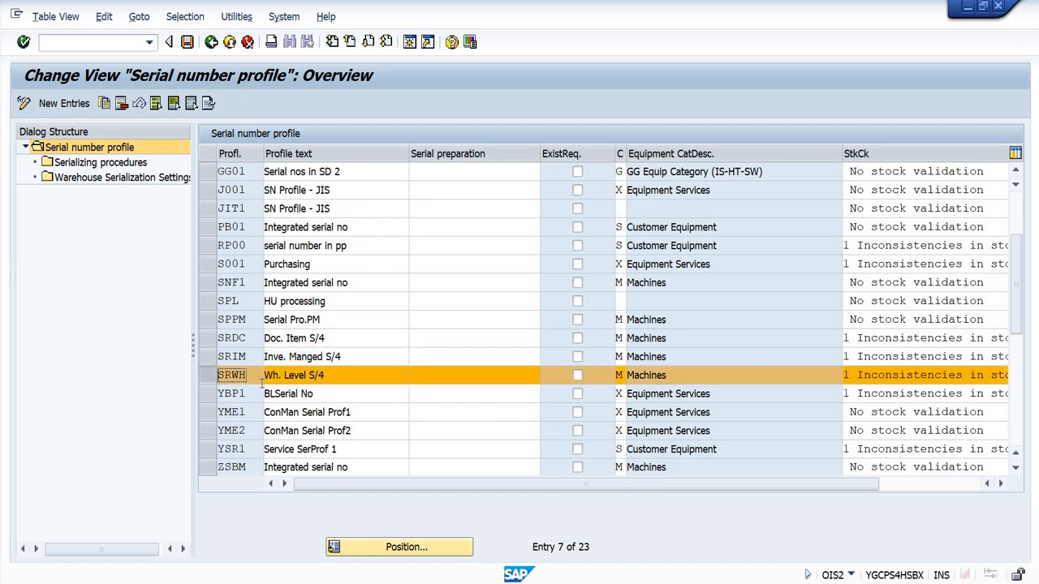
click(121, 177)
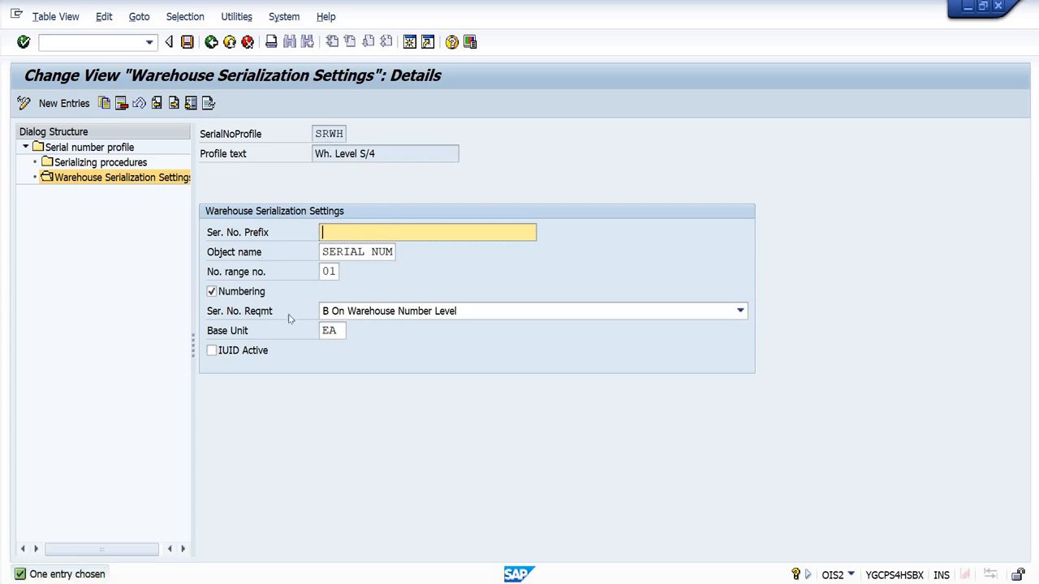
click(442, 315)
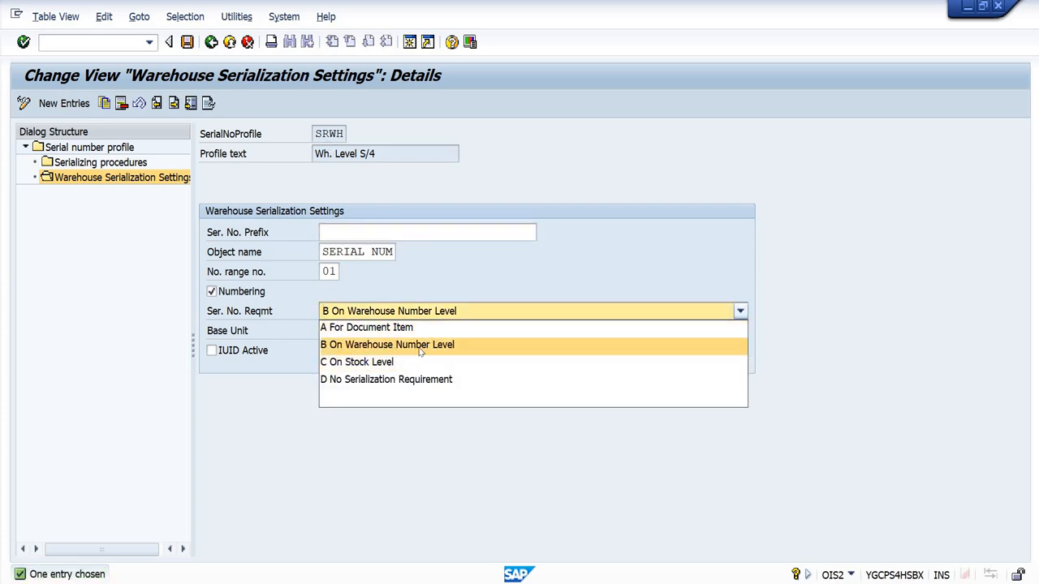
click(889, 350)
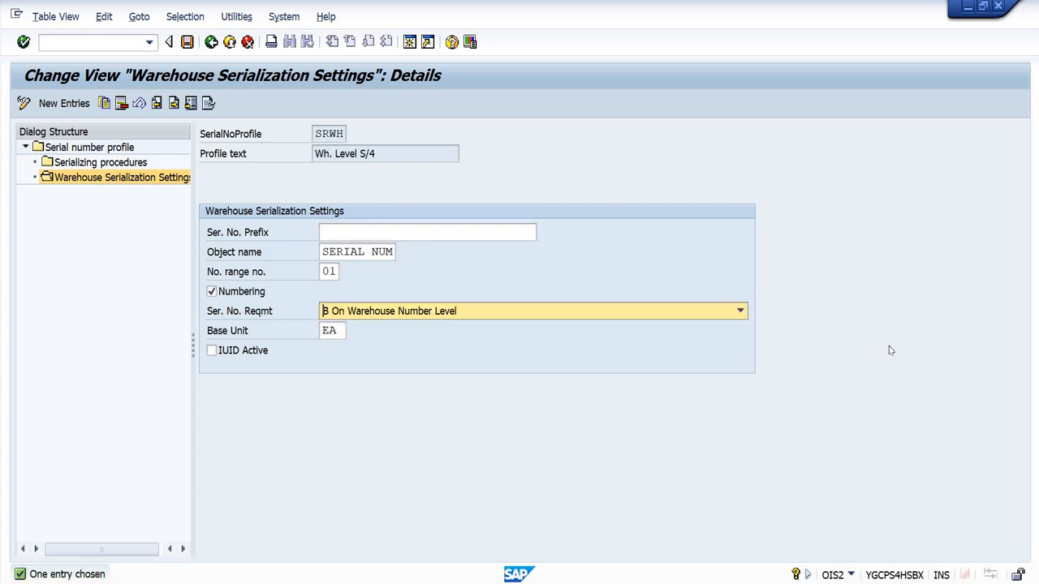
click(211, 41)
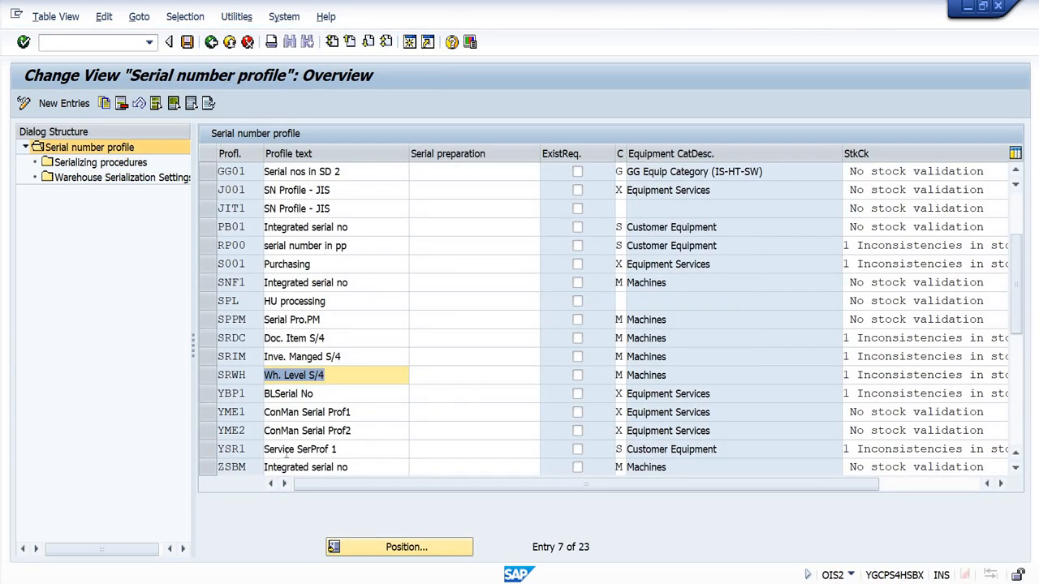
Step: Return to the implementation guide and collapse the Serial Numbers, Basic Shipping Functions and Shipping nodes
click(212, 43)
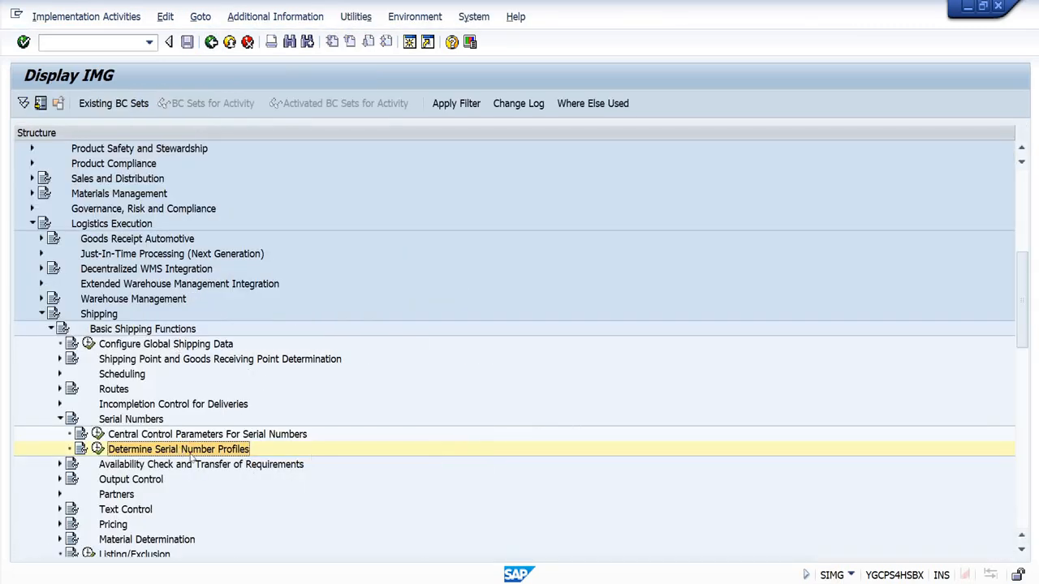
click(59, 419)
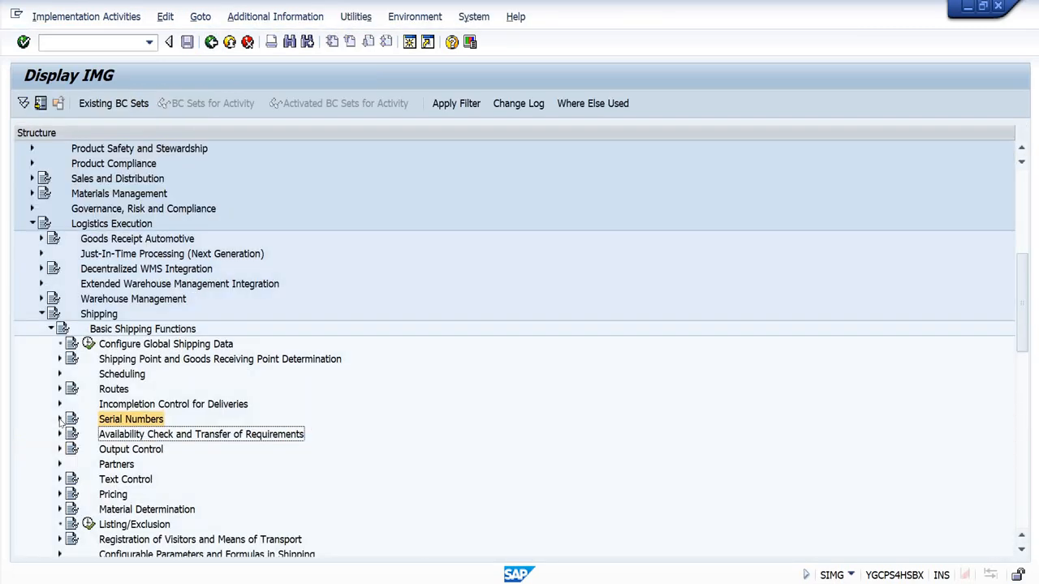
scroll(201, 448, down, 2)
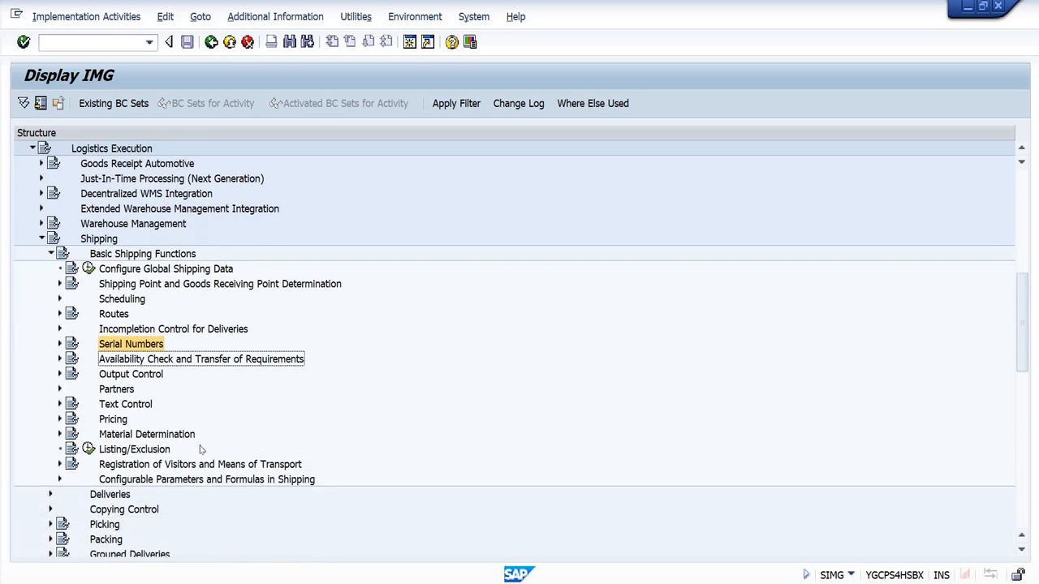
click(50, 254)
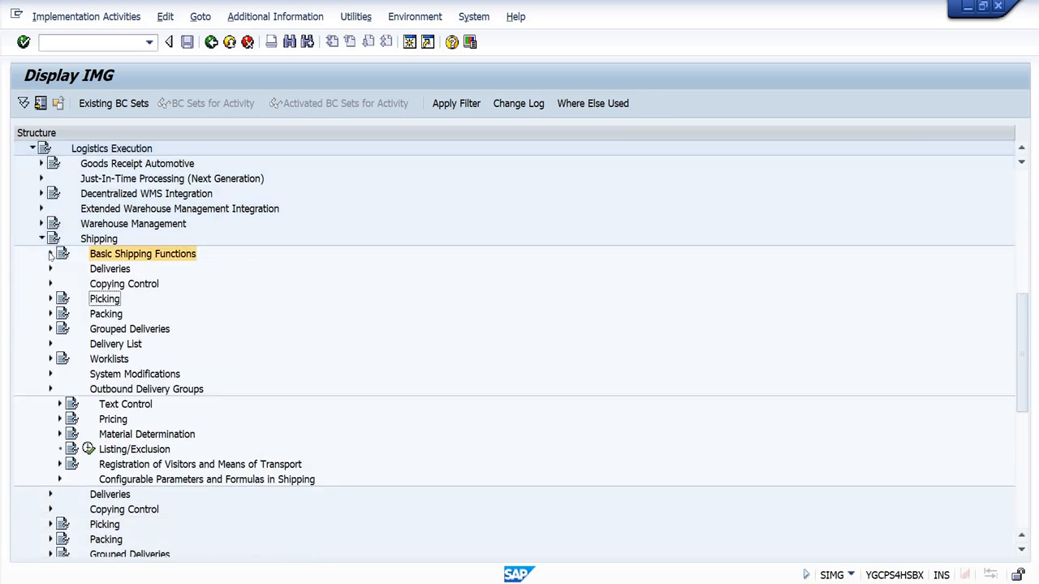
click(41, 238)
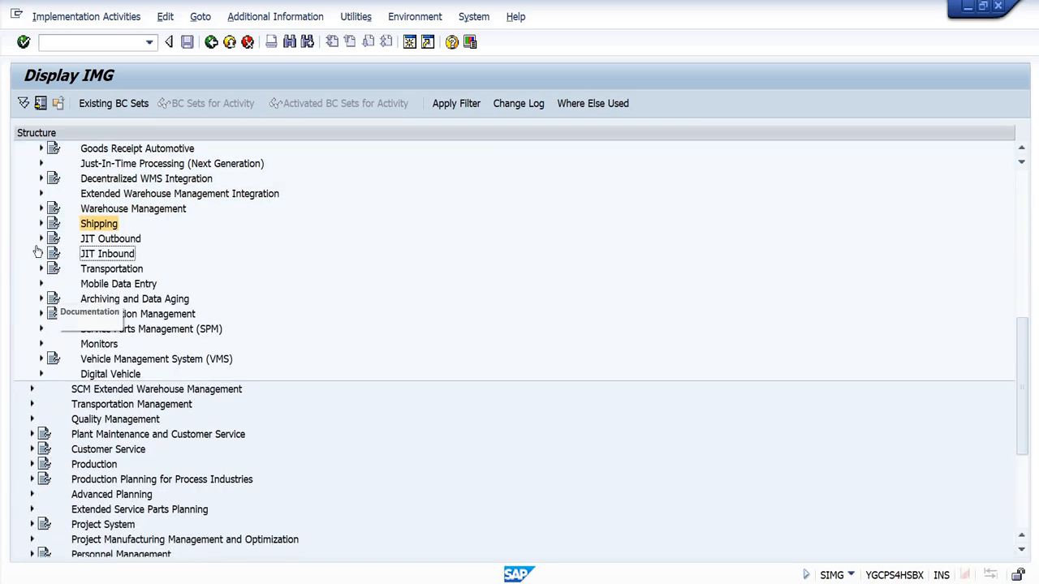
Step: Collapse the Logistics Execution node in the implementation guide
scroll(49, 300, up, 2)
click(30, 195)
scroll(173, 358, down, 1)
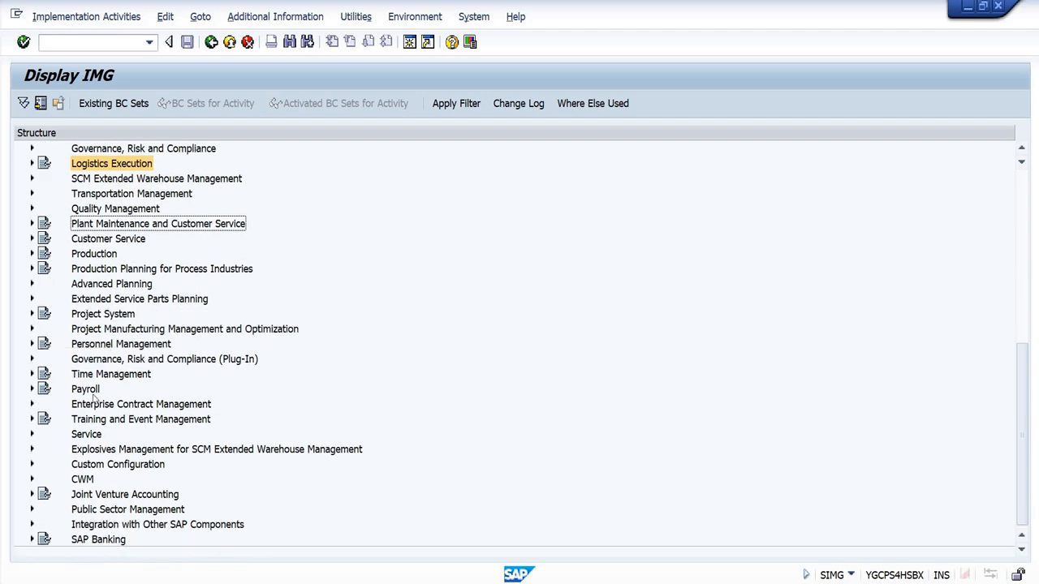
Step: Expand SCM Extended Warehouse Management and its Extended Warehouse Management node in the implementation guide
scroll(127, 419, up, 5)
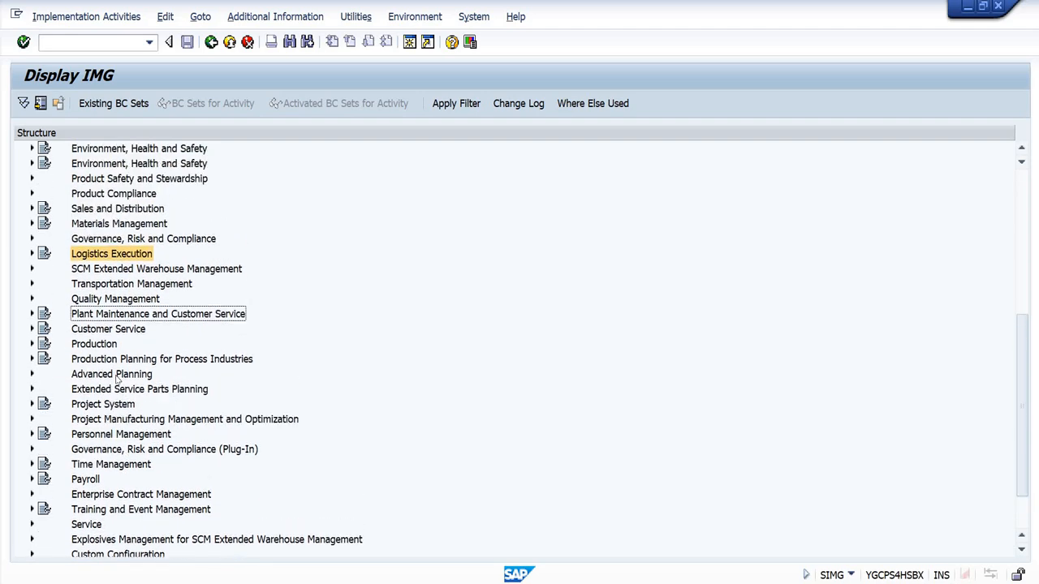
scroll(117, 378, down, 4)
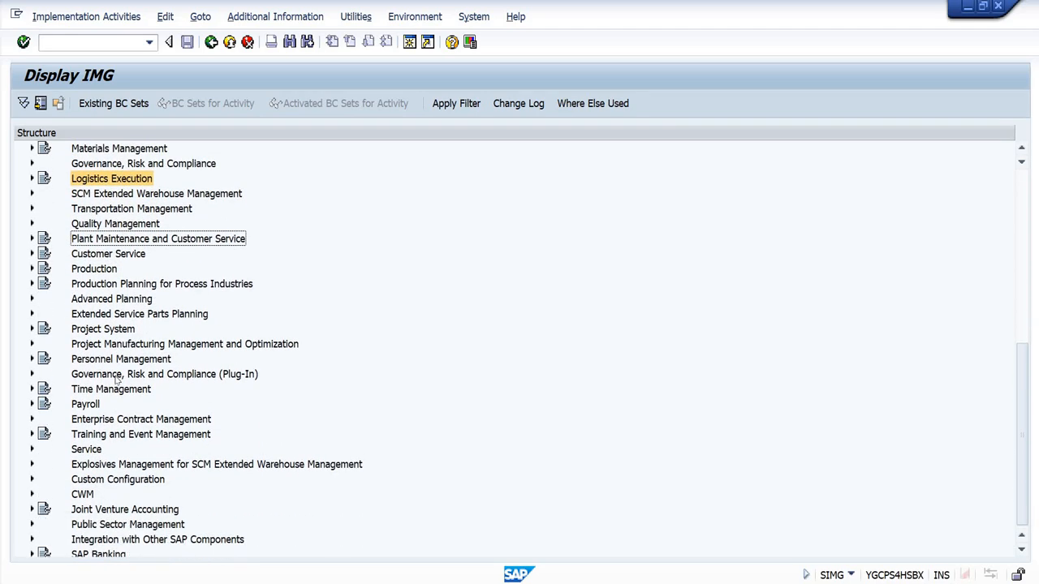
scroll(116, 379, up, 8)
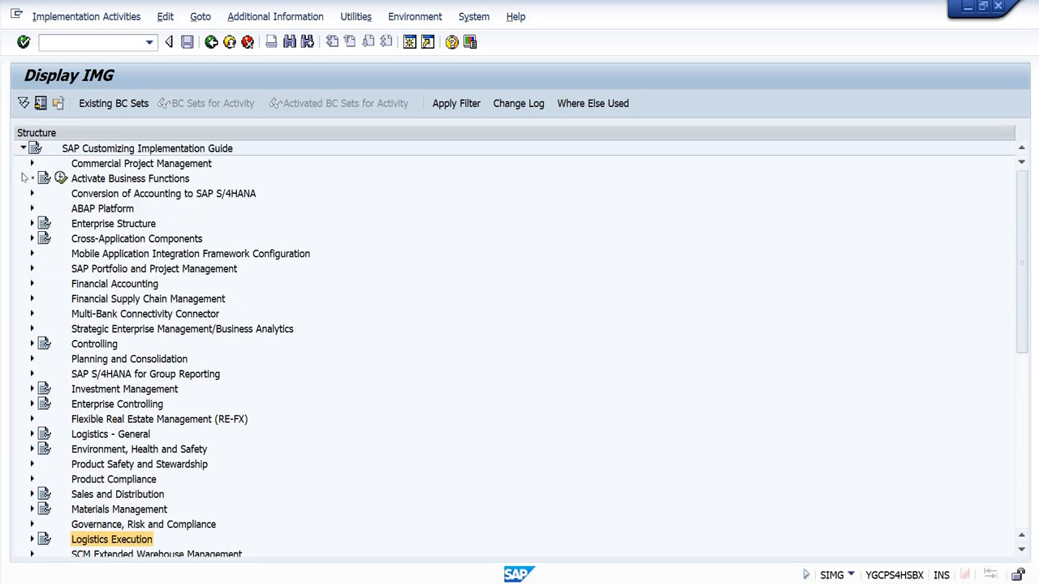
scroll(103, 383, down, 3)
click(32, 419)
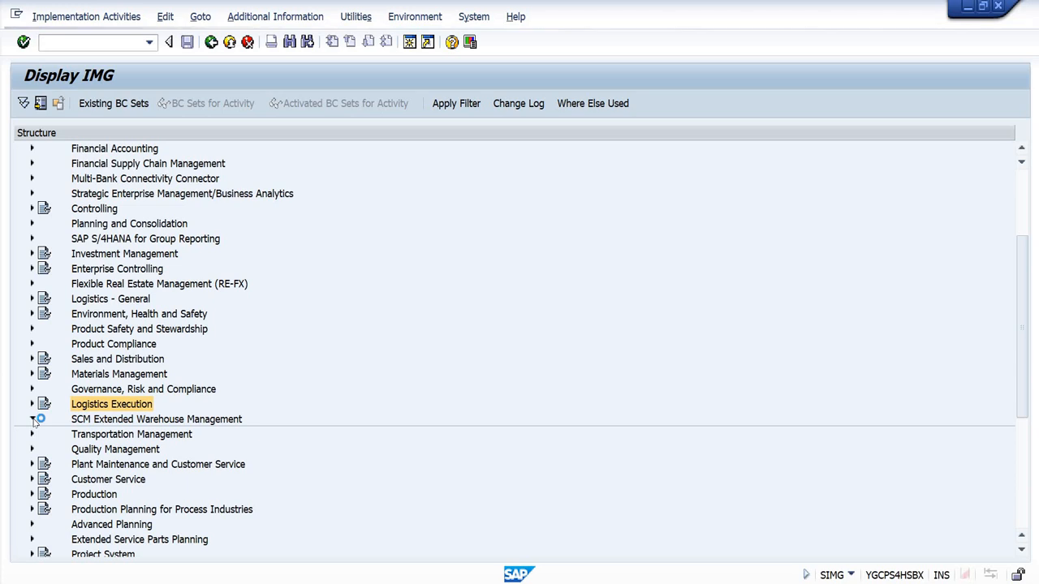
click(105, 434)
click(40, 435)
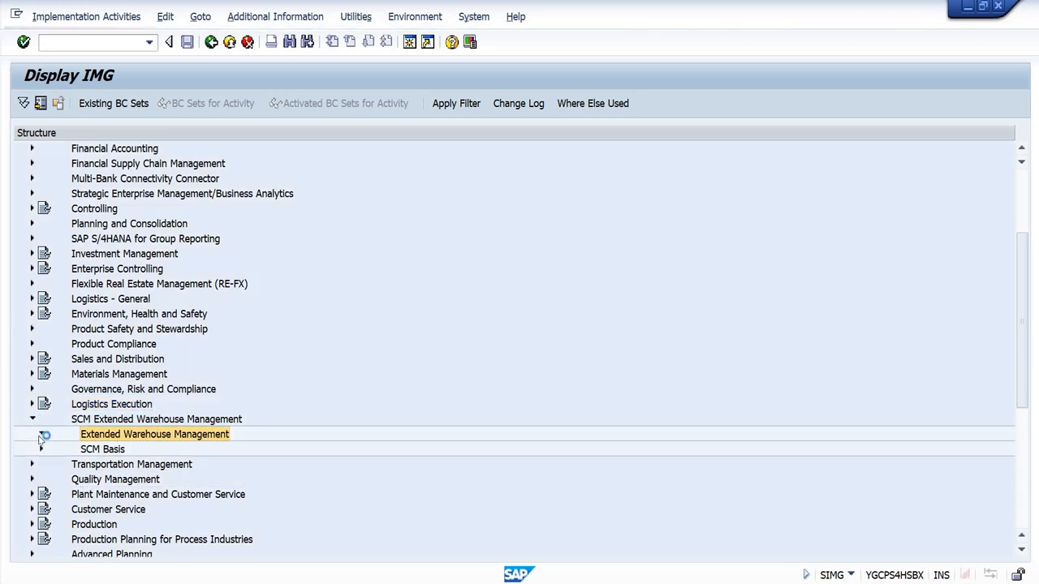
click(122, 449)
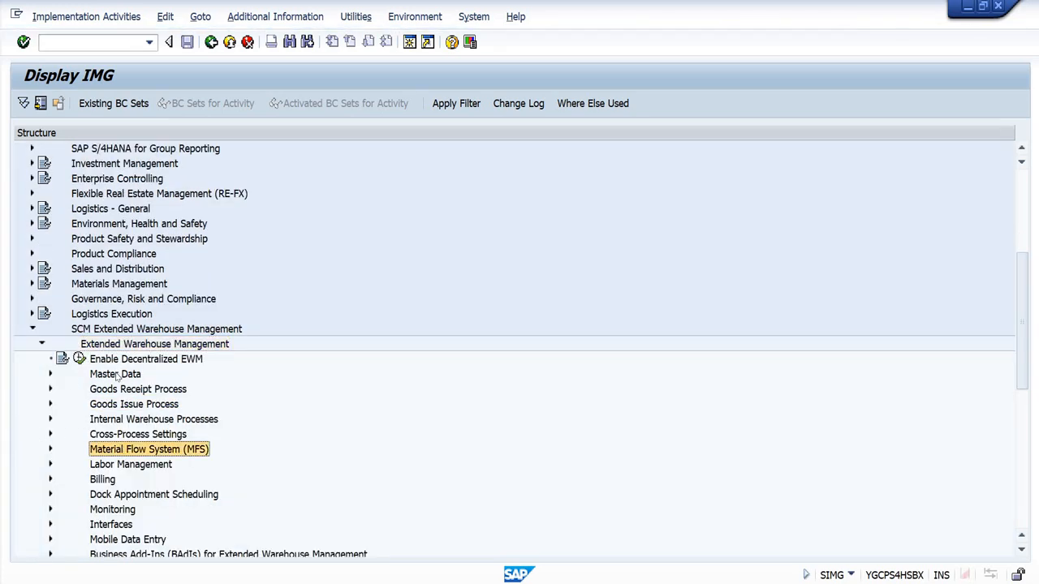
Step: Expand Master Data, Product and Serial Number Profiles under Extended Warehouse Management
click(116, 375)
click(50, 374)
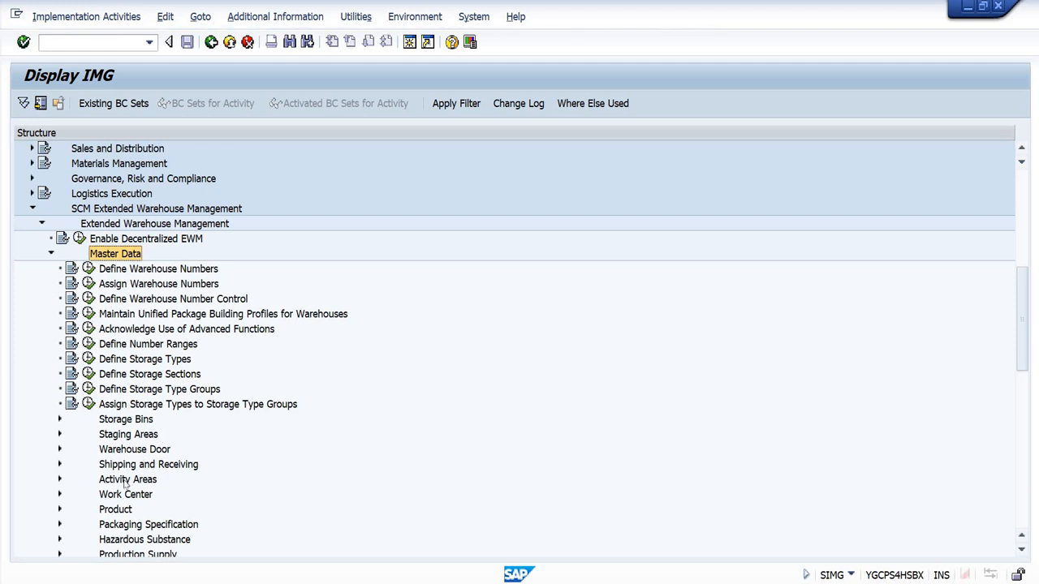
click(115, 509)
click(59, 508)
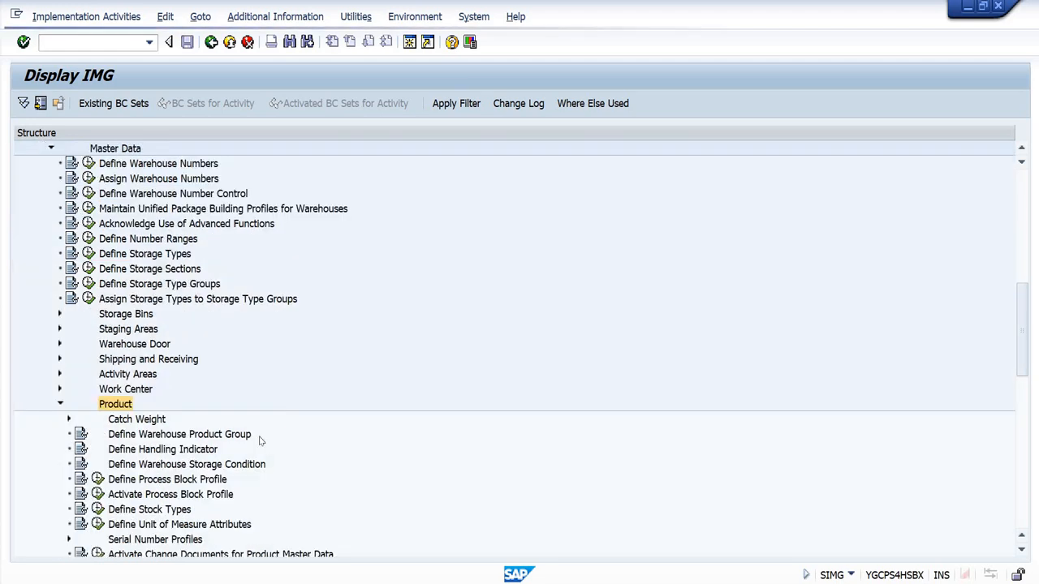
scroll(198, 455, down, 2)
click(162, 466)
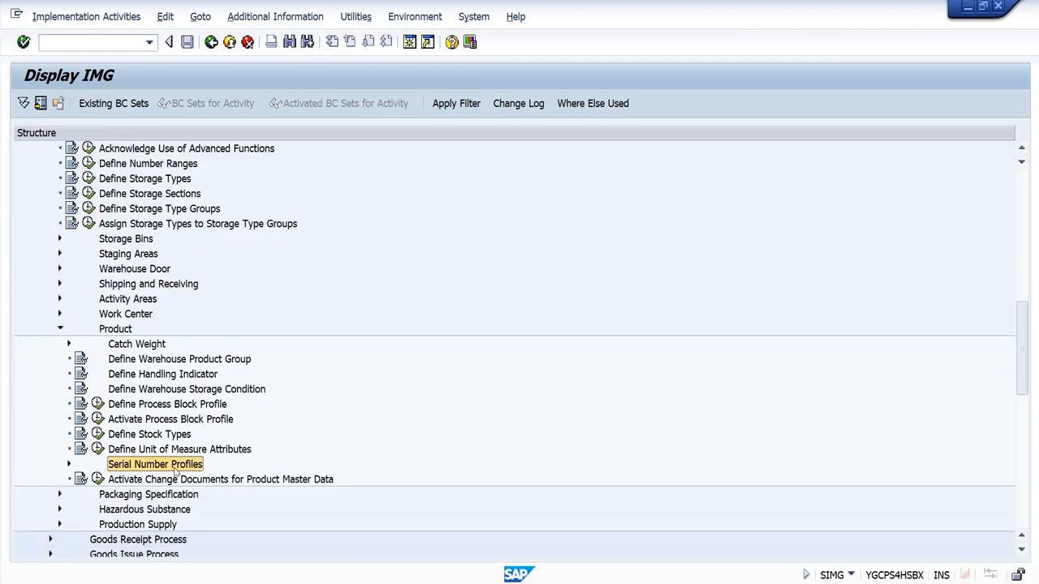
click(69, 464)
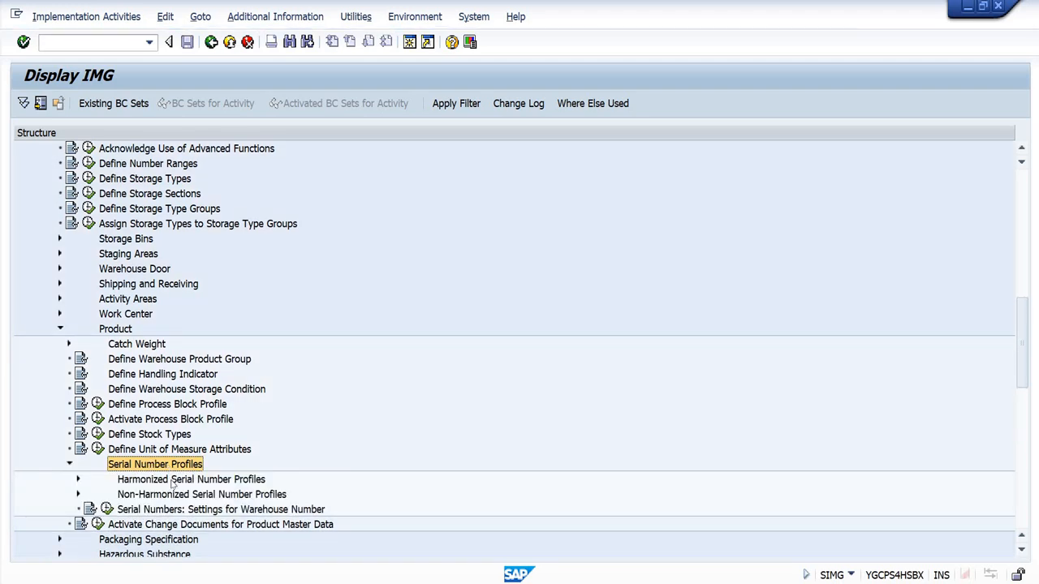
Step: Point out the harmonized and non-harmonized serial number profile nodes, and expand Harmonized Serial Number Profiles
click(172, 480)
click(172, 493)
click(172, 477)
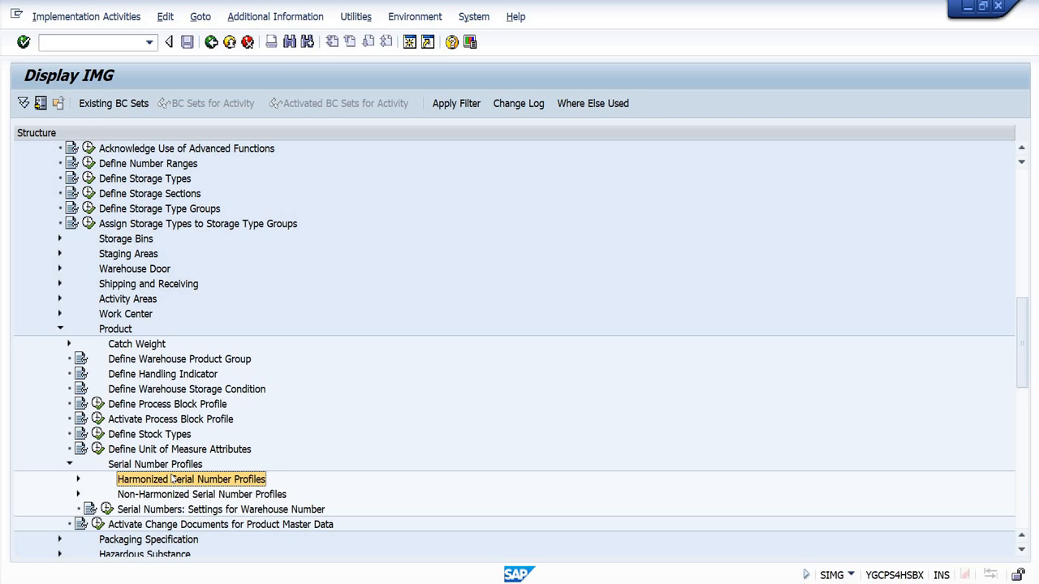
click(177, 497)
click(179, 482)
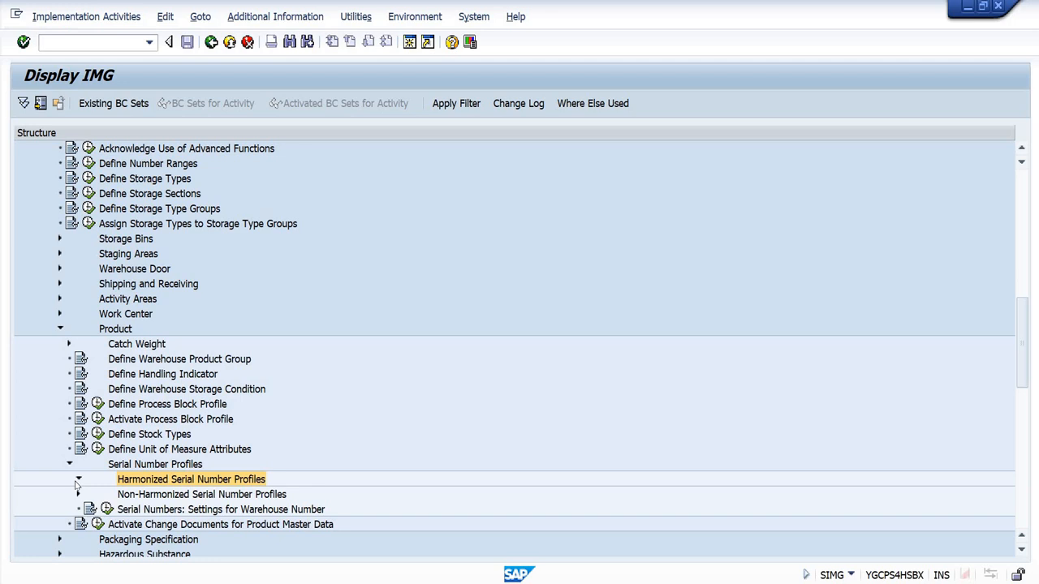
click(78, 479)
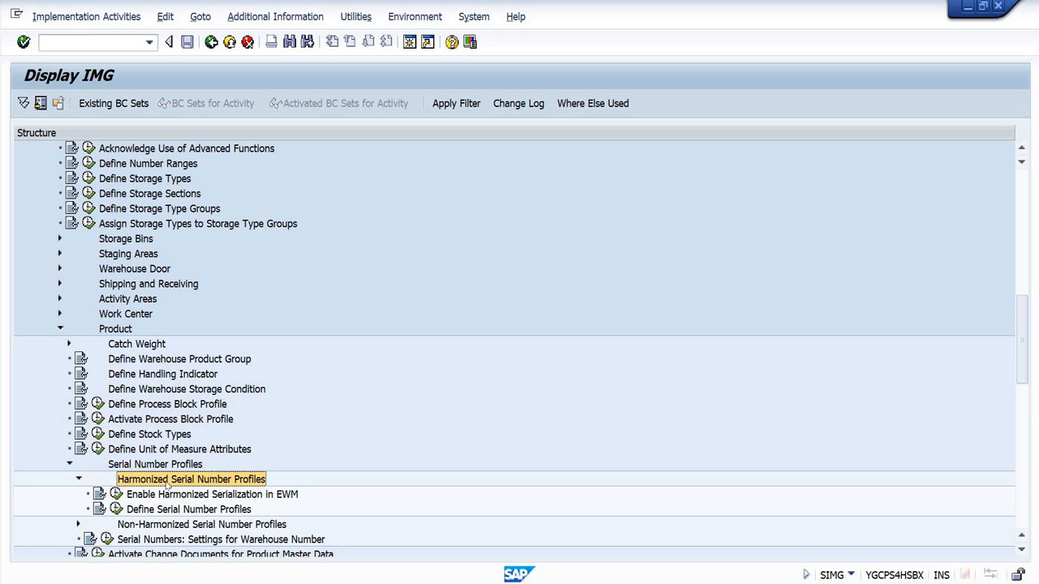
Step: Open the Enable Harmonized Serialization in EWM activity, check its setting, and return to the implementation guide
click(203, 495)
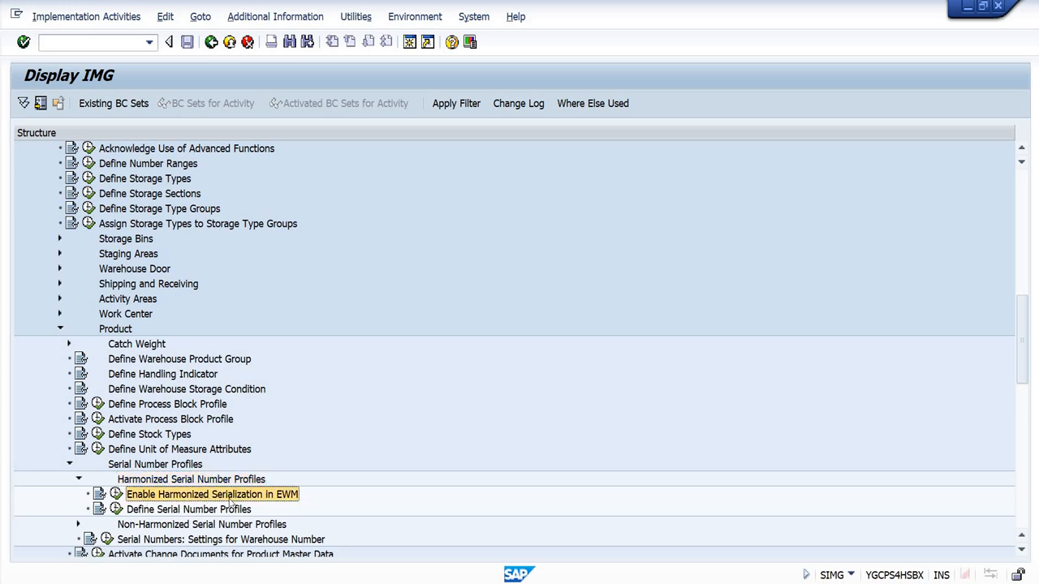
click(116, 495)
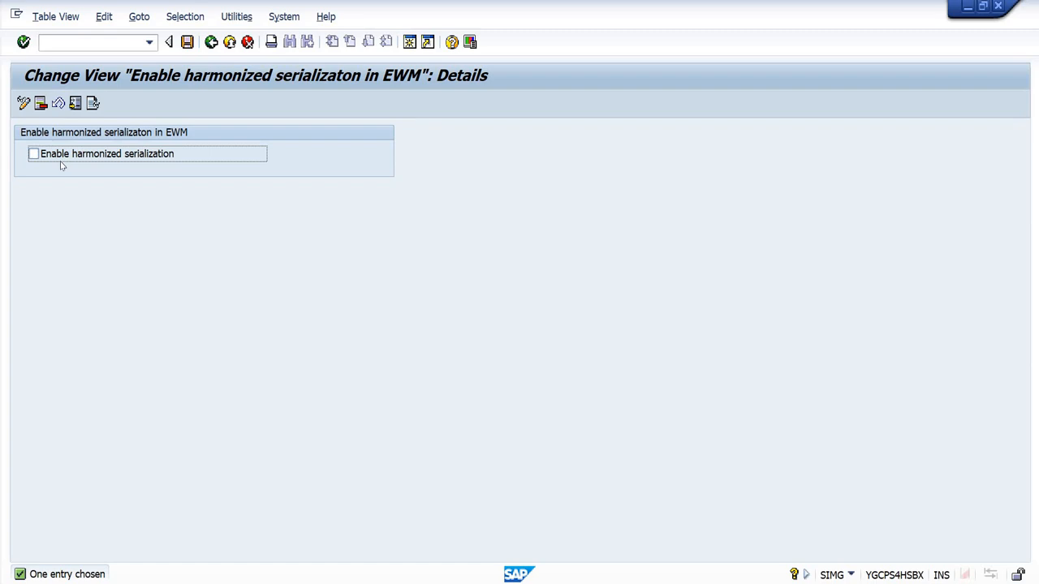
click(211, 43)
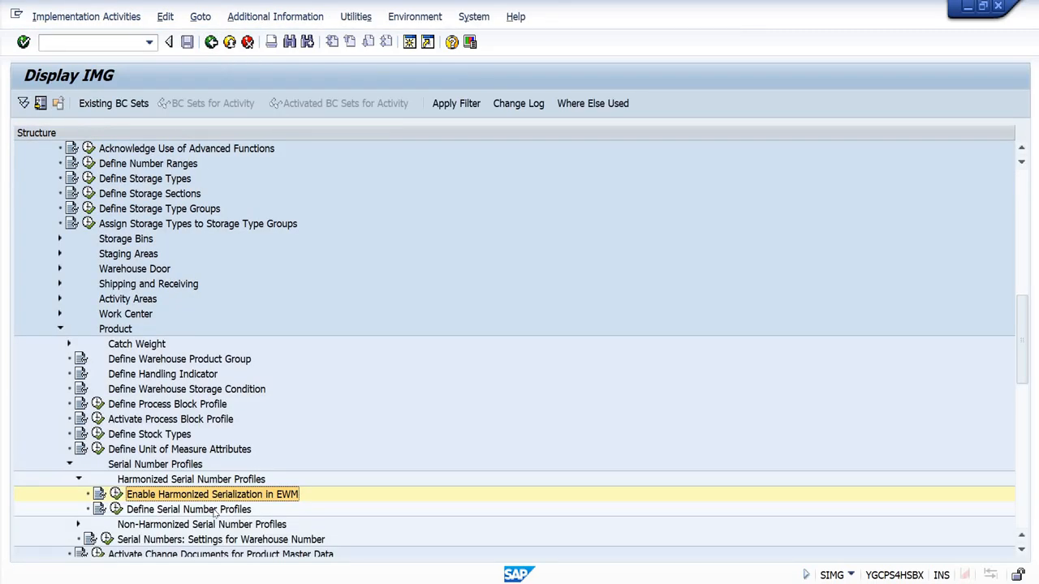
Step: Open Define Serial Number Profiles under the harmonized profiles, highlight SRDC, SRIM and SRWH, and return to the implementation guide
click(214, 509)
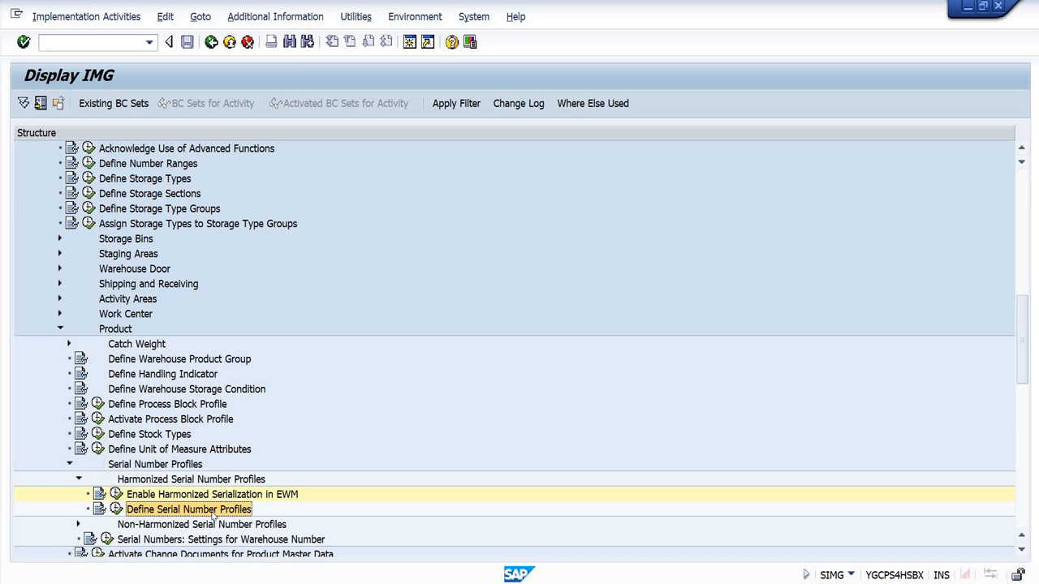
click(116, 509)
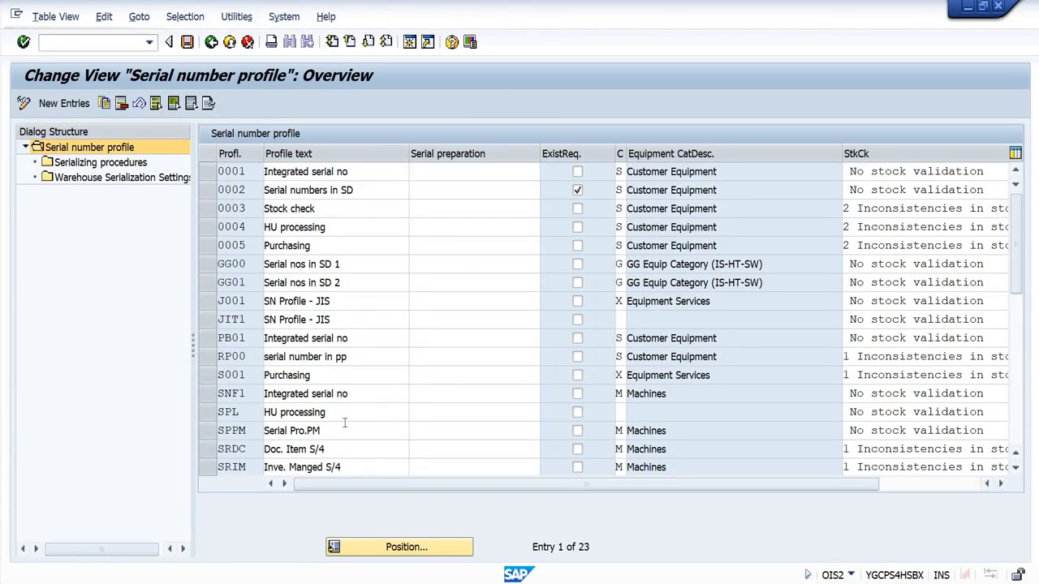
scroll(347, 419, down, 1)
drag(209, 396, 209, 436)
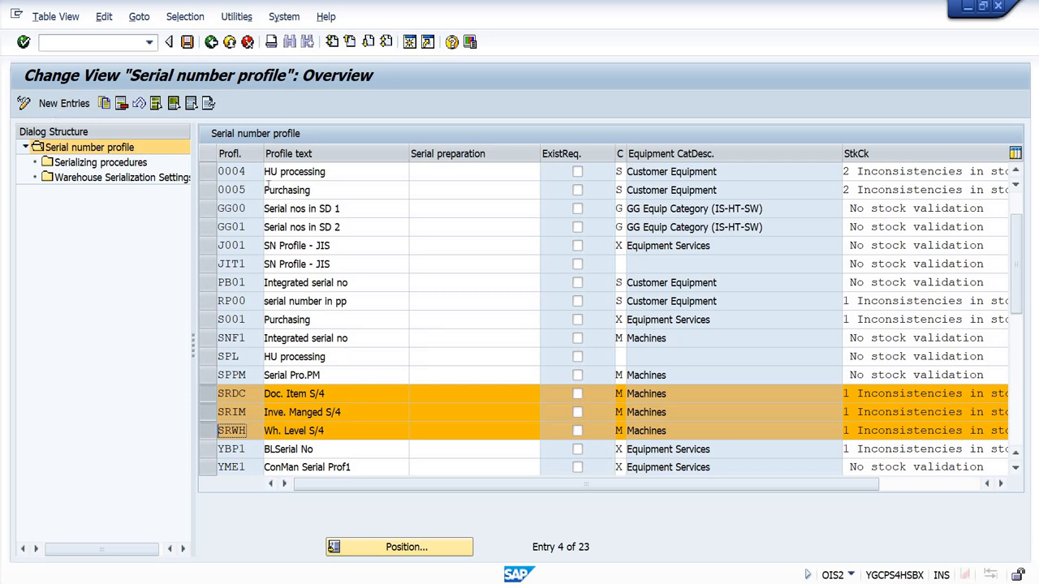
click(210, 42)
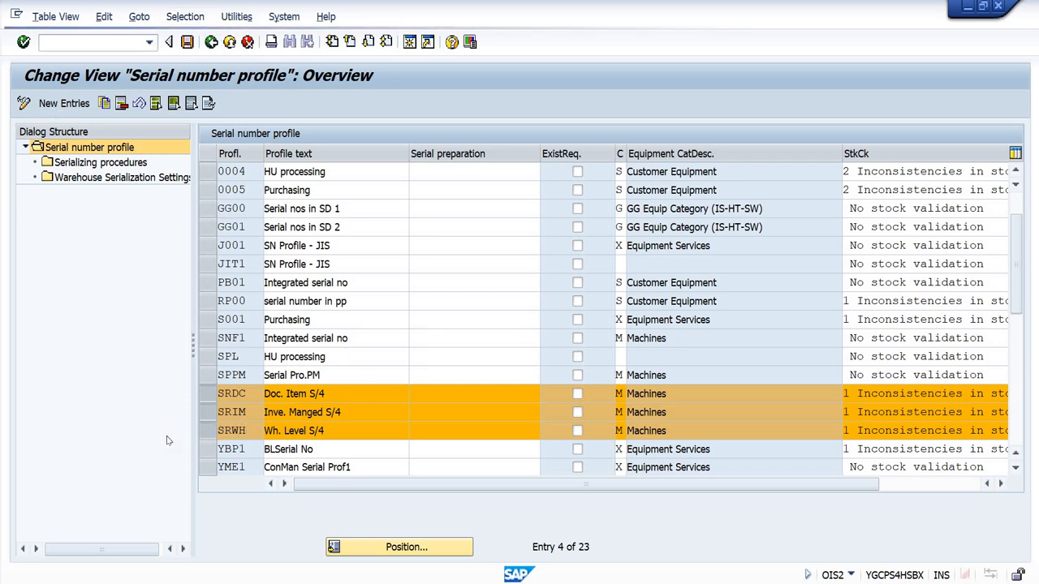
Step: Collapse Harmonized Serial Number Profiles, then expand Non-Harmonized Serial Number Profiles and point out its warehouse number-dependent and warehouse number-independent activities
scroll(164, 441, down, 5)
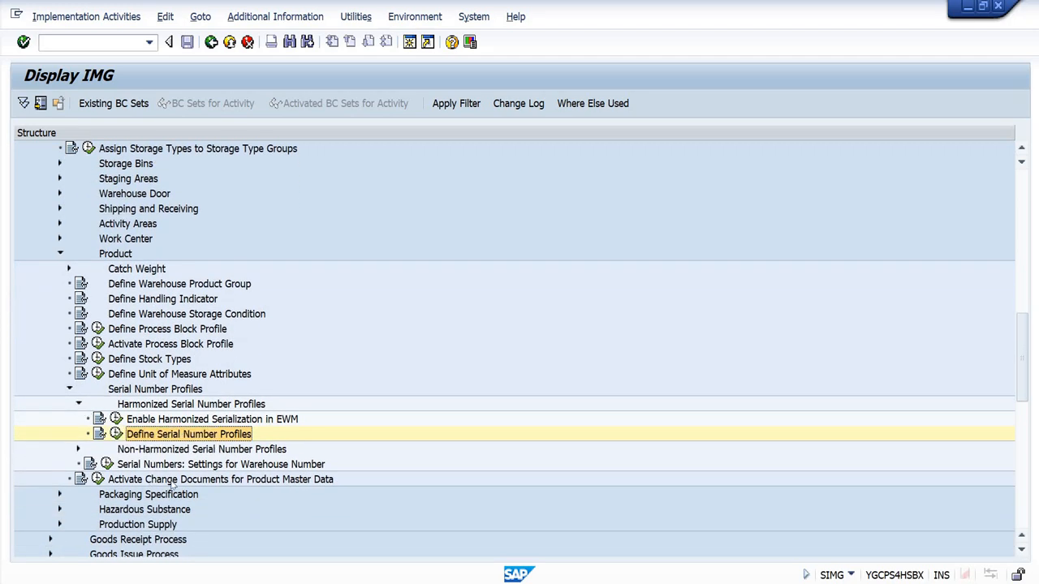
click(79, 406)
click(79, 419)
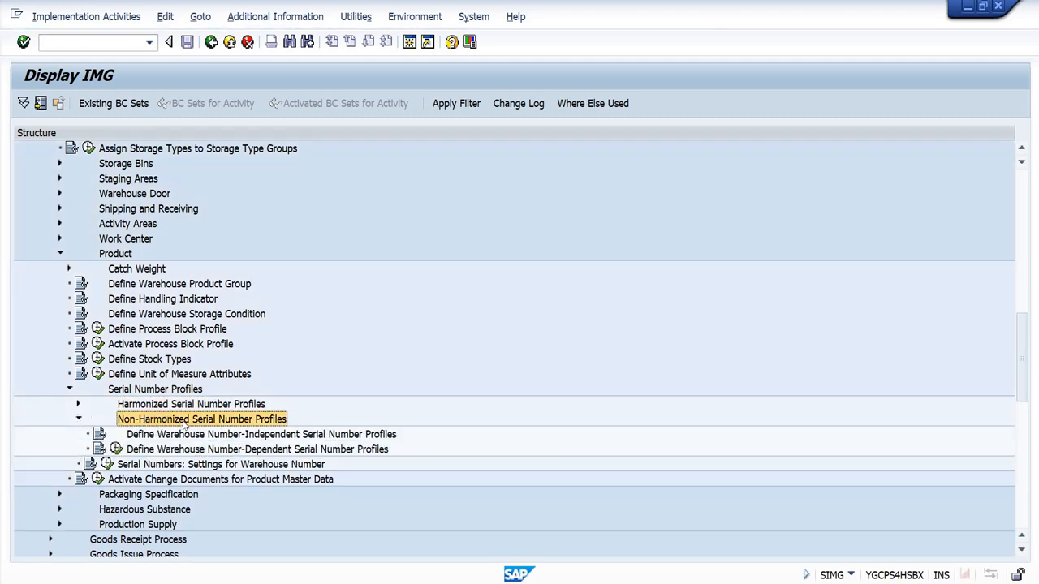
click(182, 448)
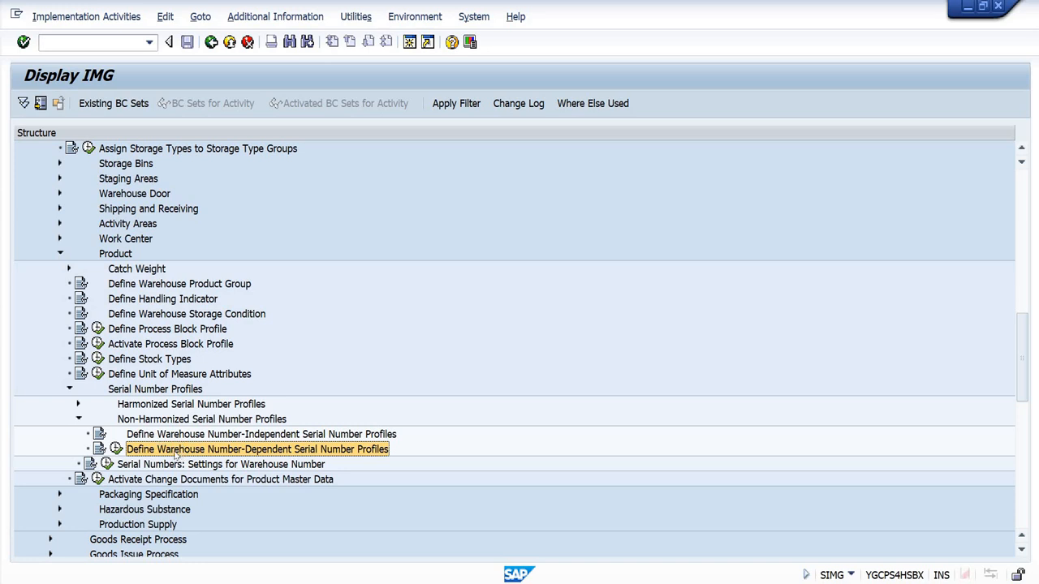
click(180, 437)
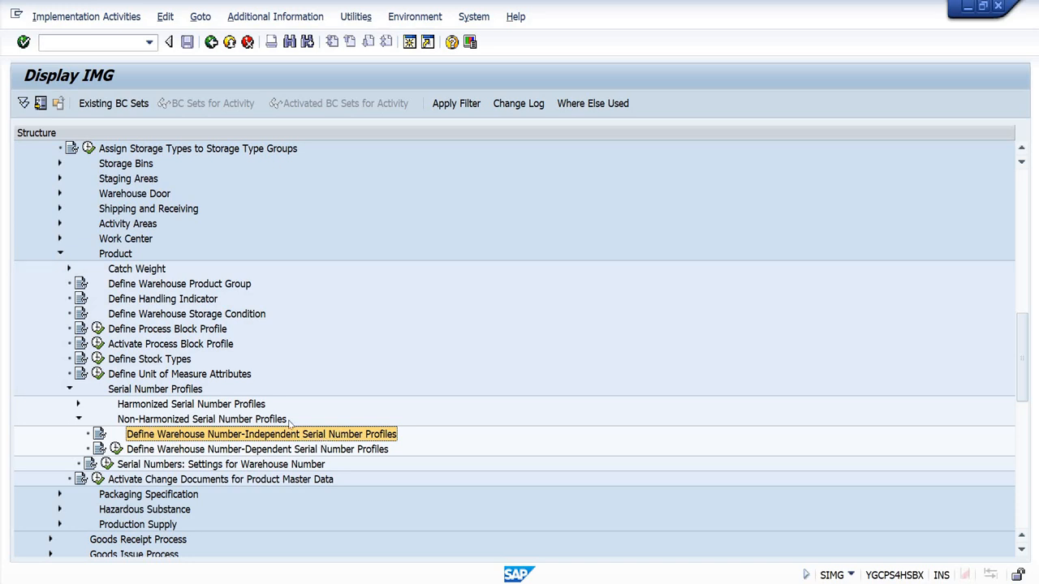
Step: Switch to the Serial Number Profile workbook in Excel and compare the harmonized (MARC) and non-harmonized (MARA) serialization notes
key(alt+Tab)
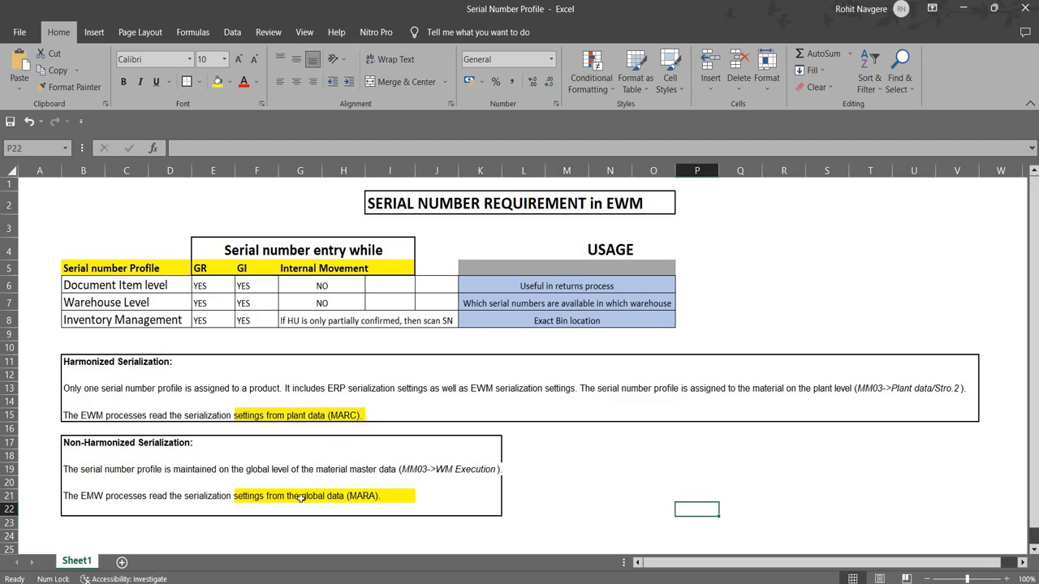
drag(242, 495, 375, 497)
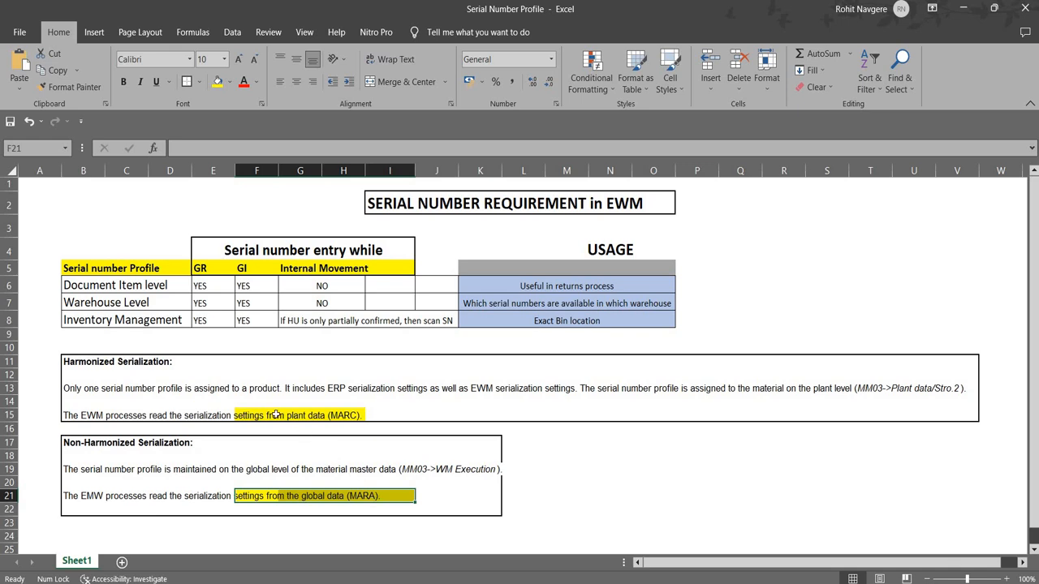
drag(237, 414, 365, 416)
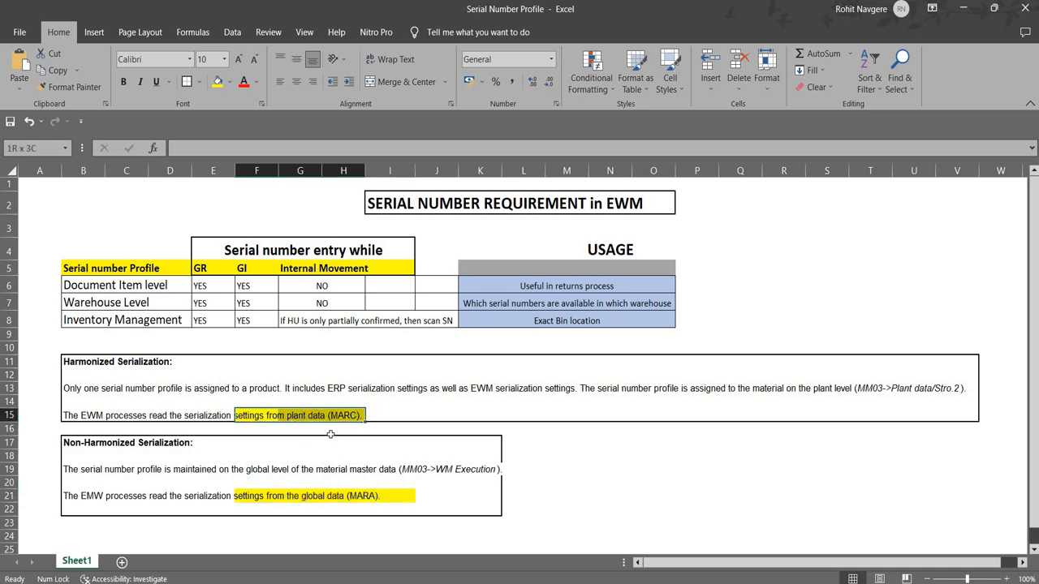
drag(237, 496, 407, 496)
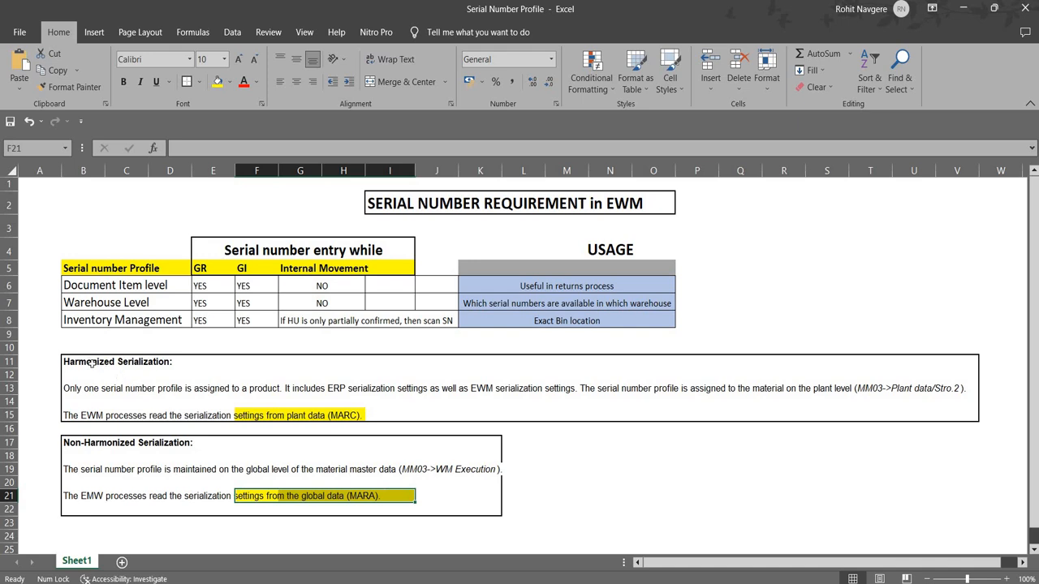
drag(89, 362, 308, 415)
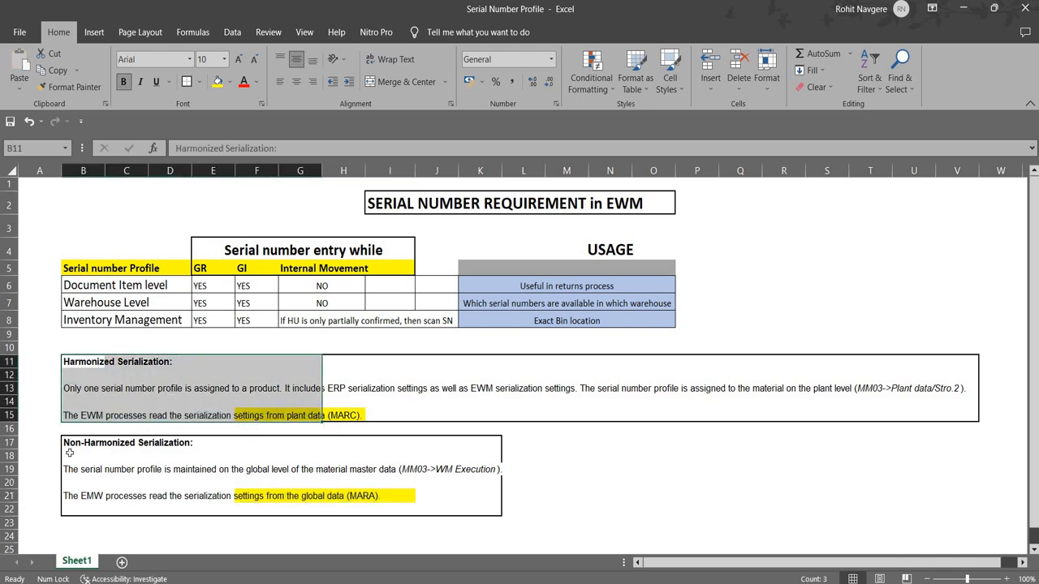
drag(70, 445, 81, 469)
drag(302, 489, 472, 506)
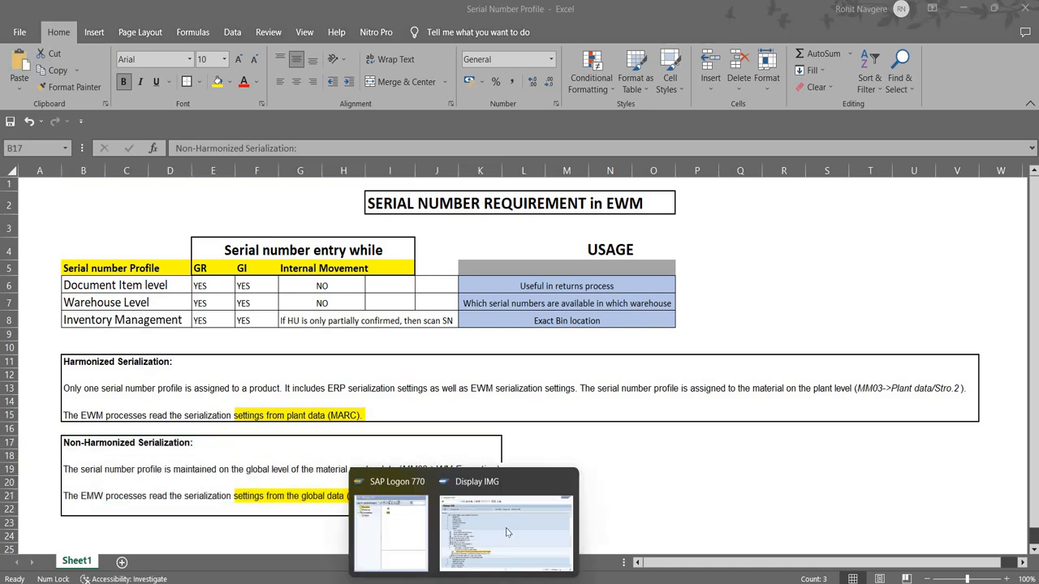
Step: Switch back to the SAP implementation guide and select Define Warehouse Number-Dependent Serial Number Profiles
click(506, 519)
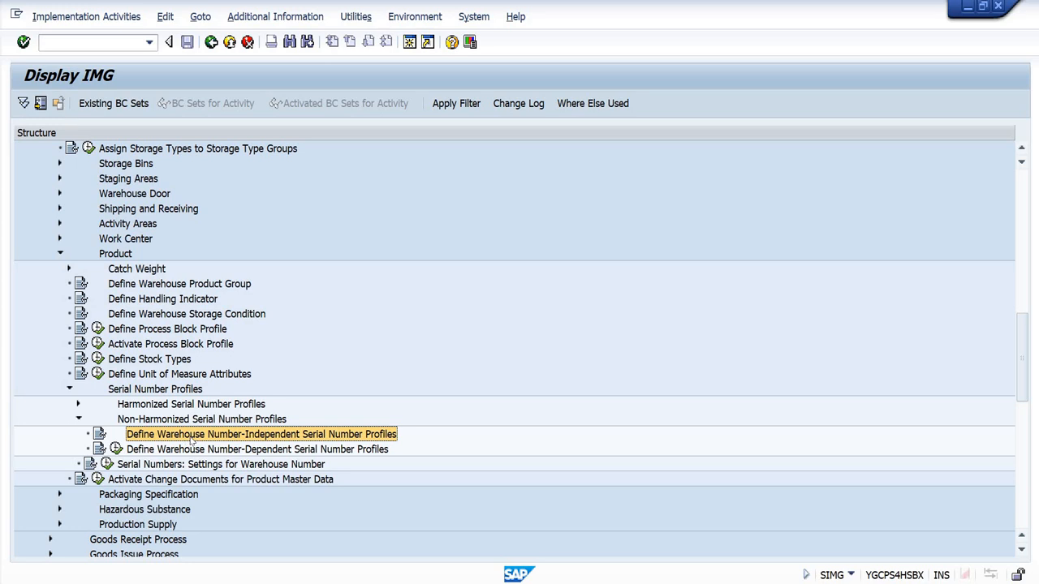
click(179, 451)
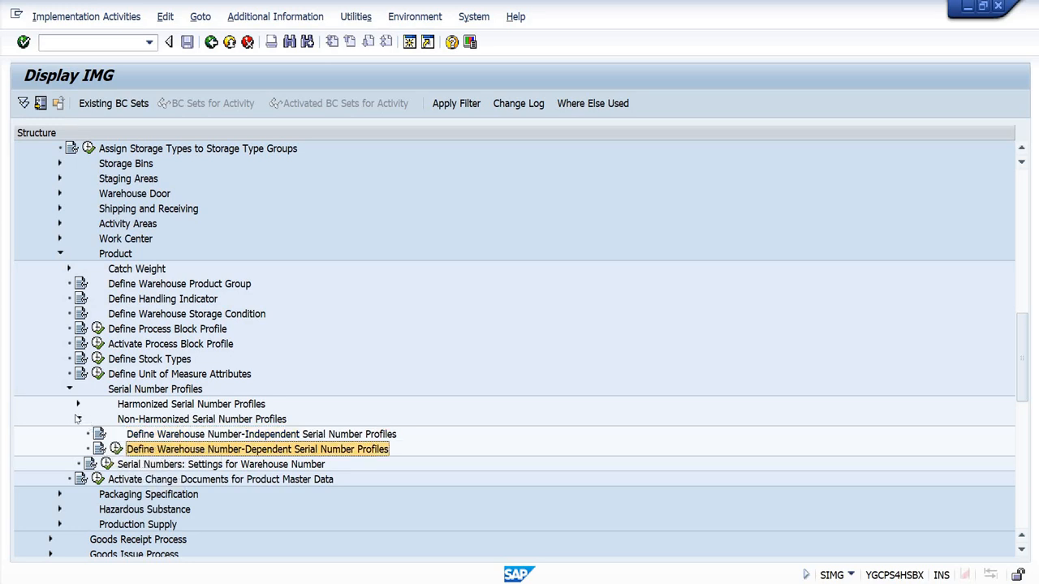
Step: Expand Integration with Other SAP Components in the implementation guide, and expand Extended Warehouse Management beneath it
scroll(68, 273, up, 1)
scroll(77, 325, down, 15)
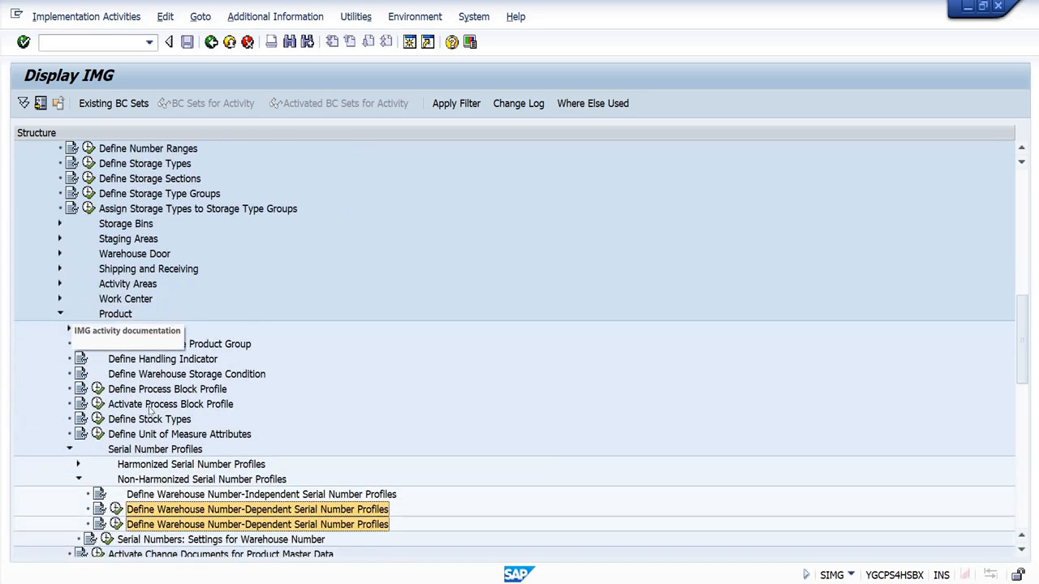
scroll(142, 485, down, 3)
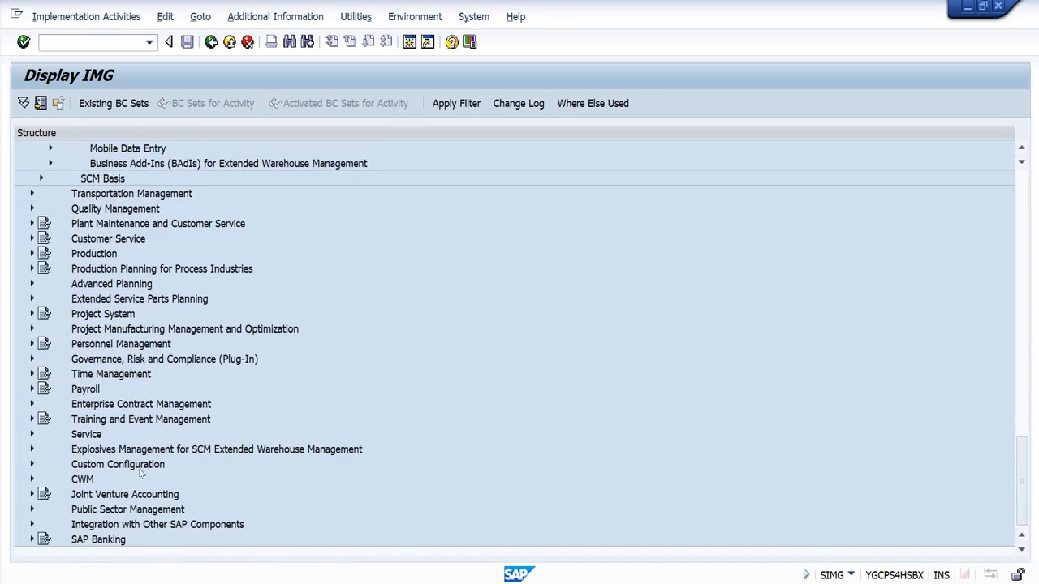
click(108, 524)
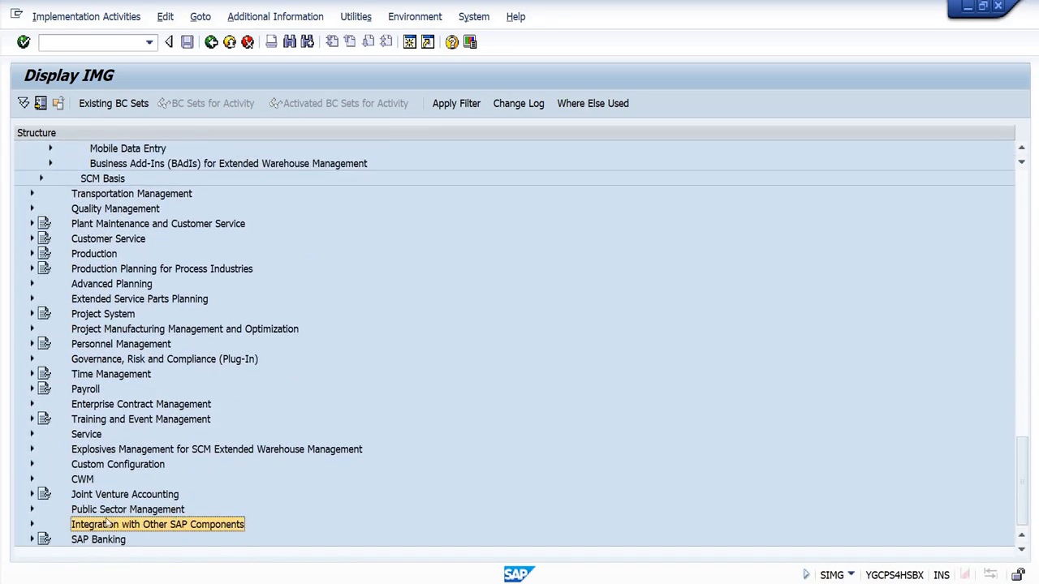
click(32, 524)
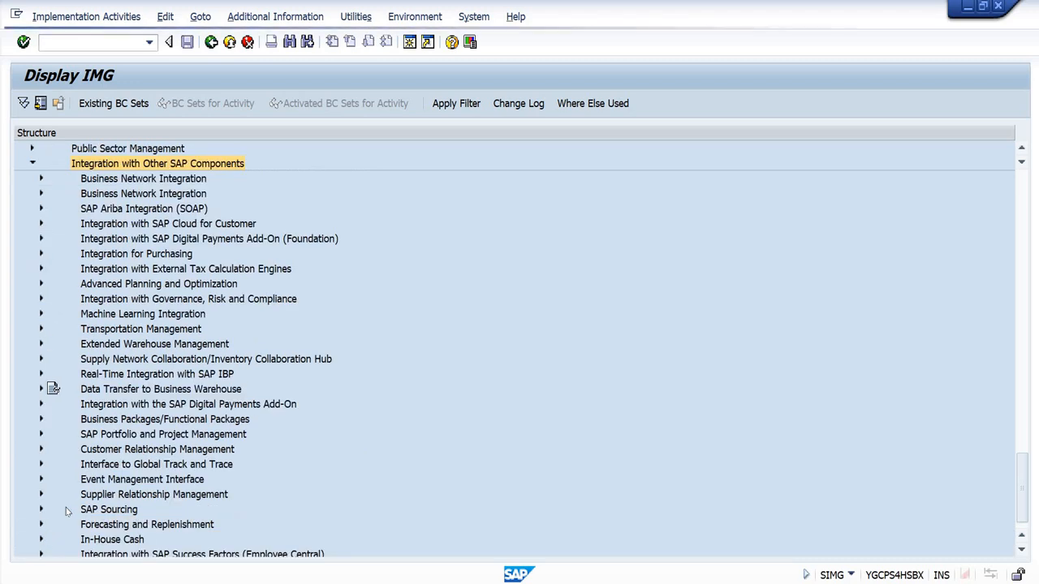
click(42, 344)
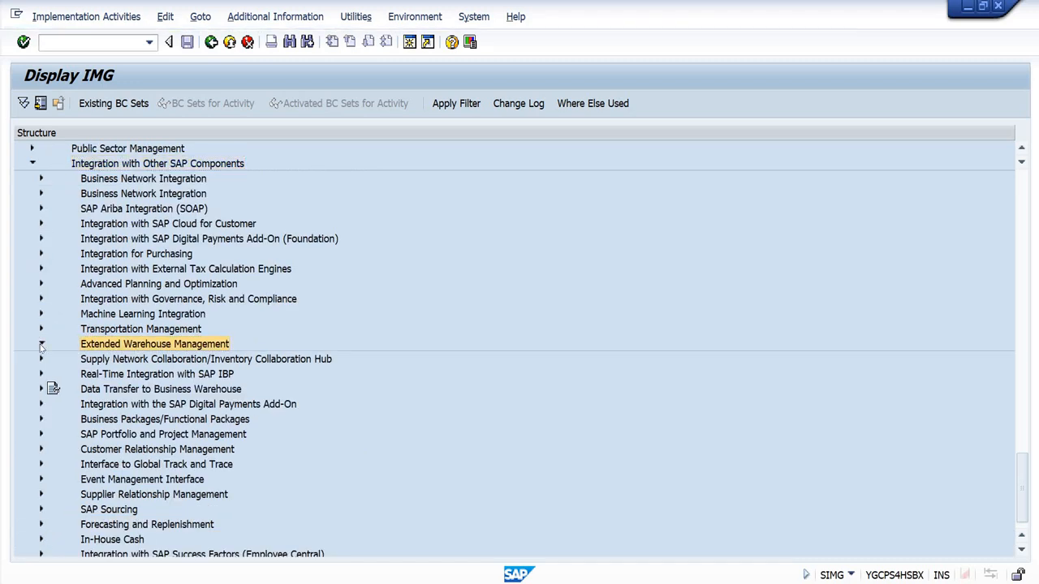
Step: Expand Additional Material Attributes and its Attribute Values for Additional Material Master Fields, and open the Define Serial Number Profile activity
click(159, 404)
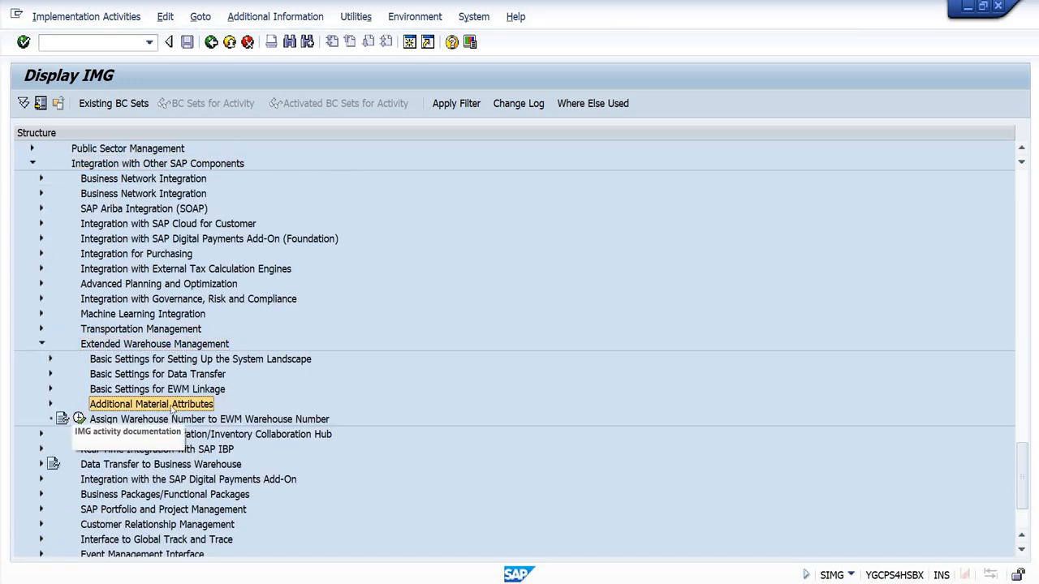
click(50, 404)
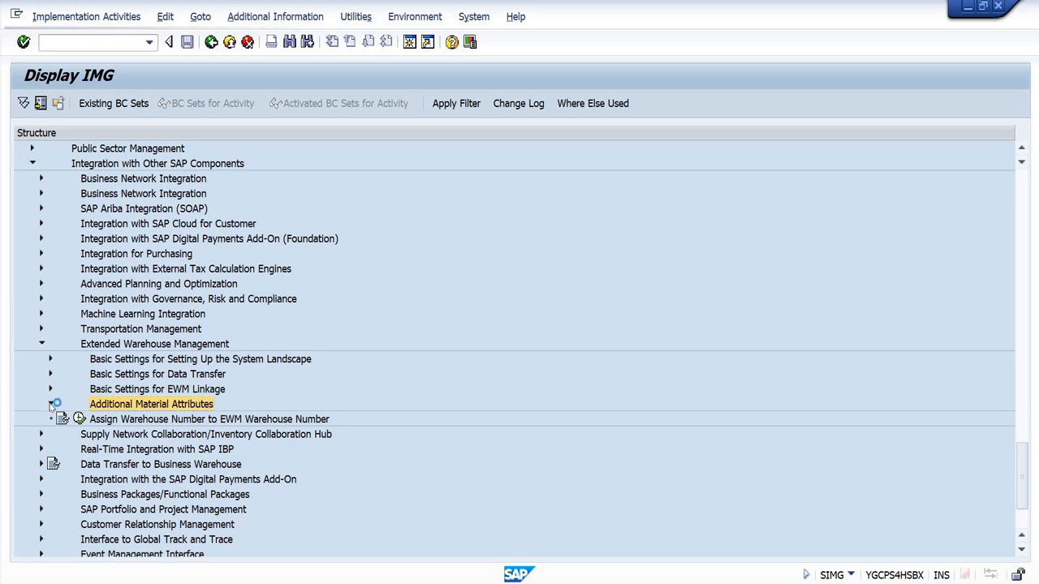
click(175, 451)
click(170, 494)
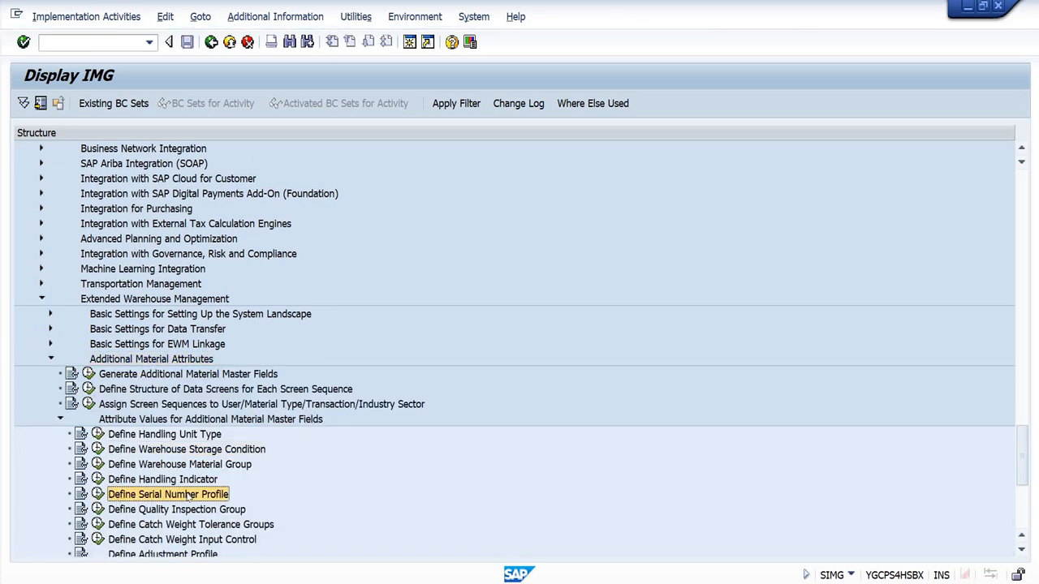
click(97, 493)
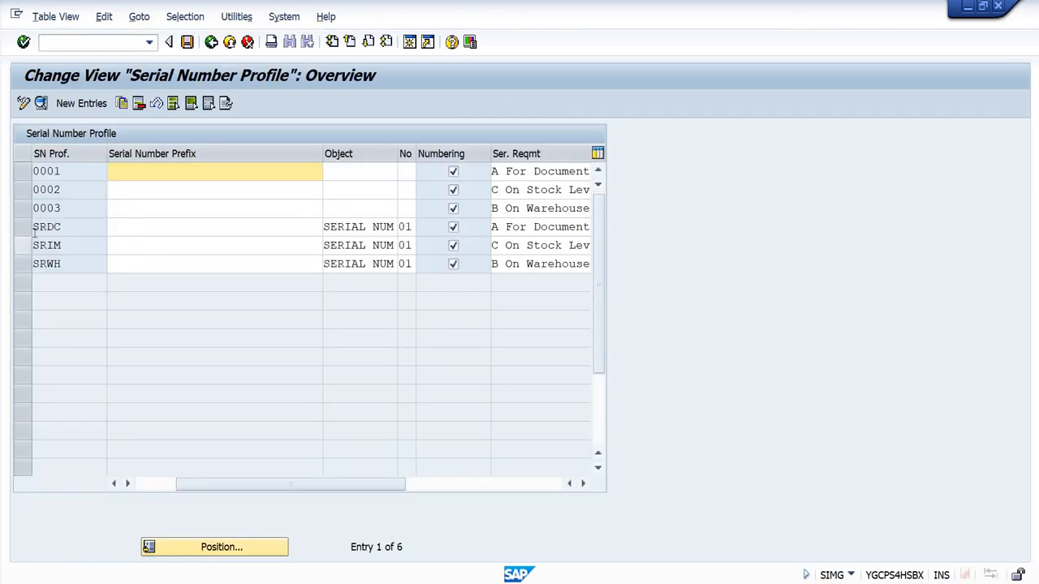
Step: Highlight the SRDC, SRIM and SRWH rows in the Serial Number Profile overview, and clear the highlighting
click(36, 229)
drag(24, 227, 24, 263)
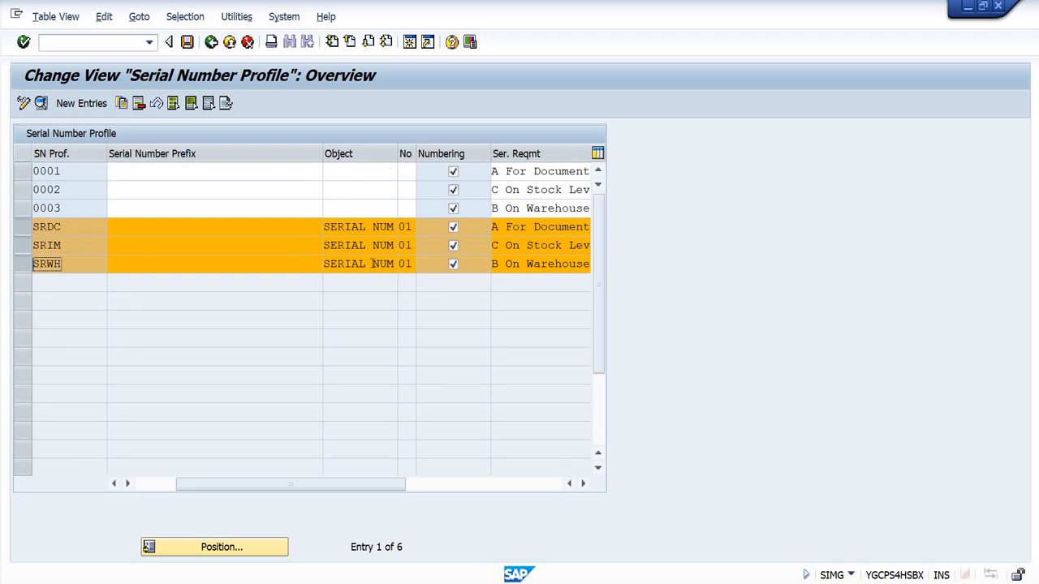
click(23, 246)
click(23, 261)
Step: Open the SRDC profile's details, examine its description, object name, number range and serial number requirement options, and return to the overview
click(23, 228)
click(23, 228)
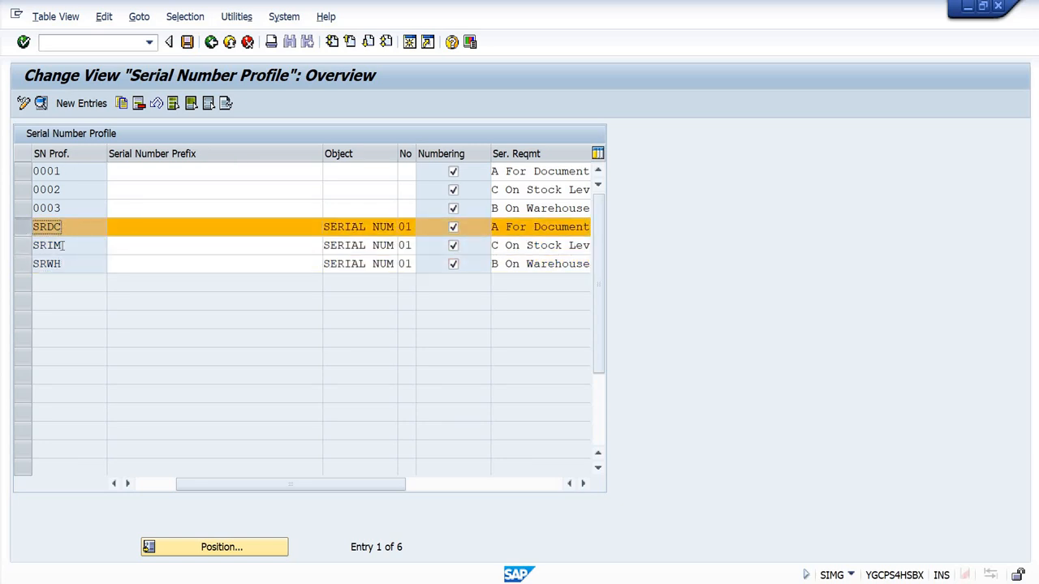
click(42, 106)
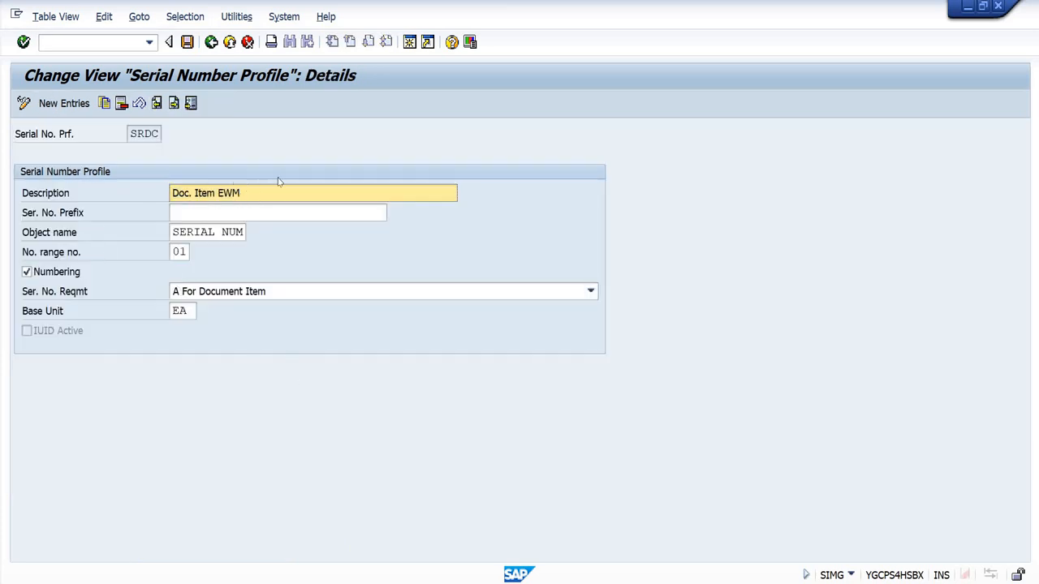
drag(254, 196, 159, 235)
click(158, 237)
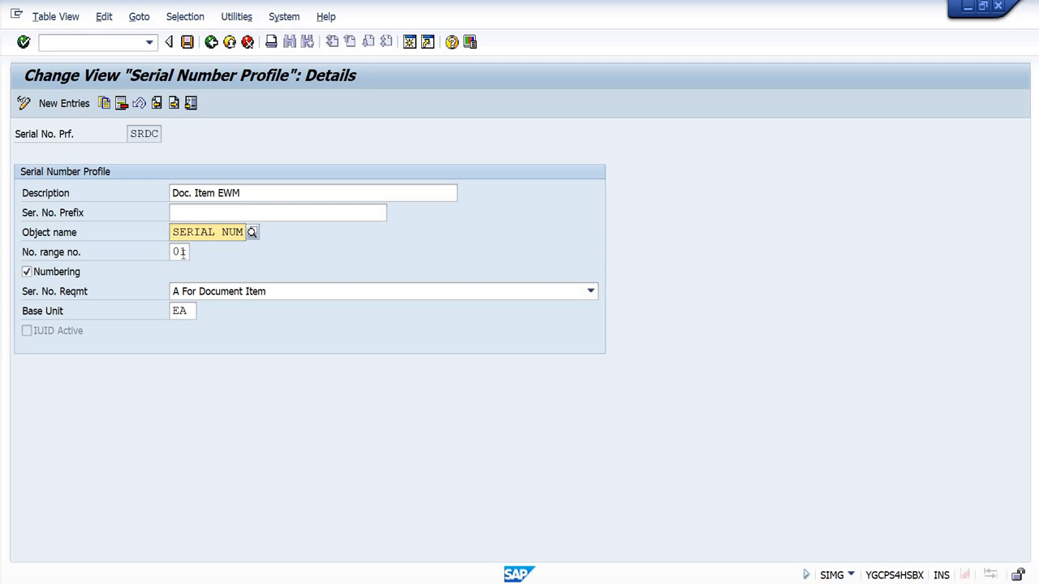
click(173, 252)
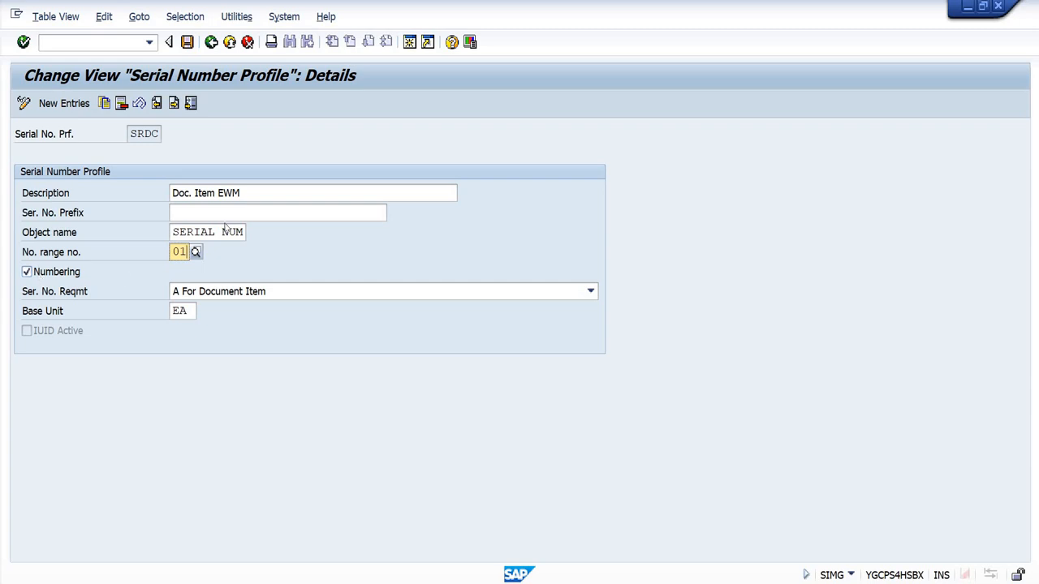
click(259, 296)
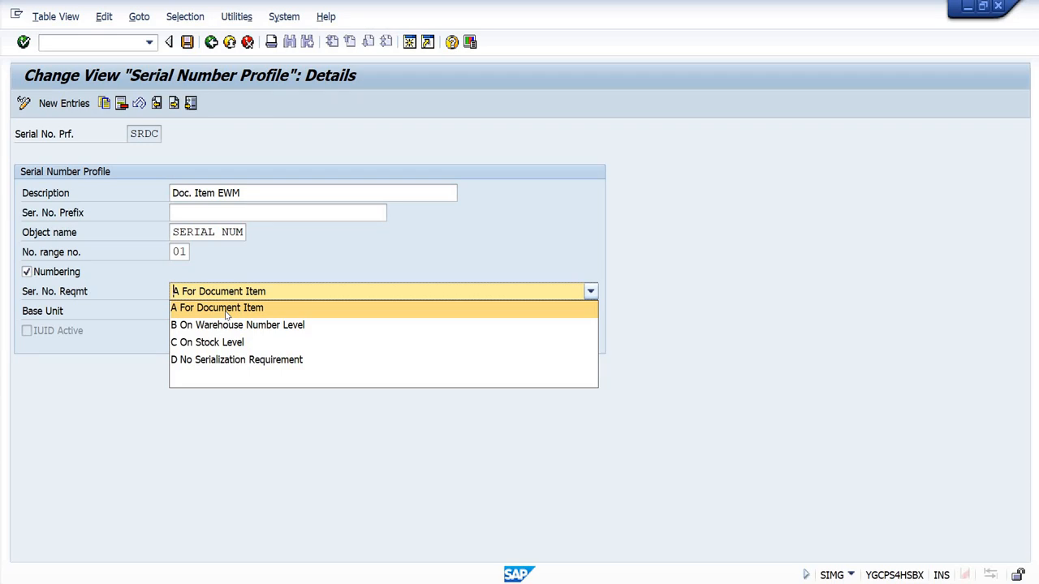
click(226, 313)
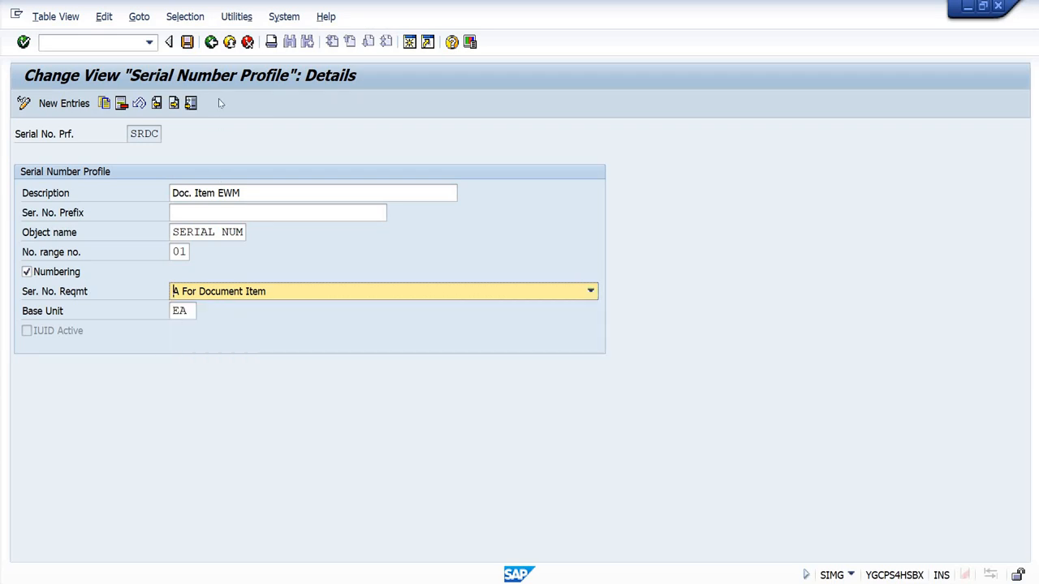
click(211, 43)
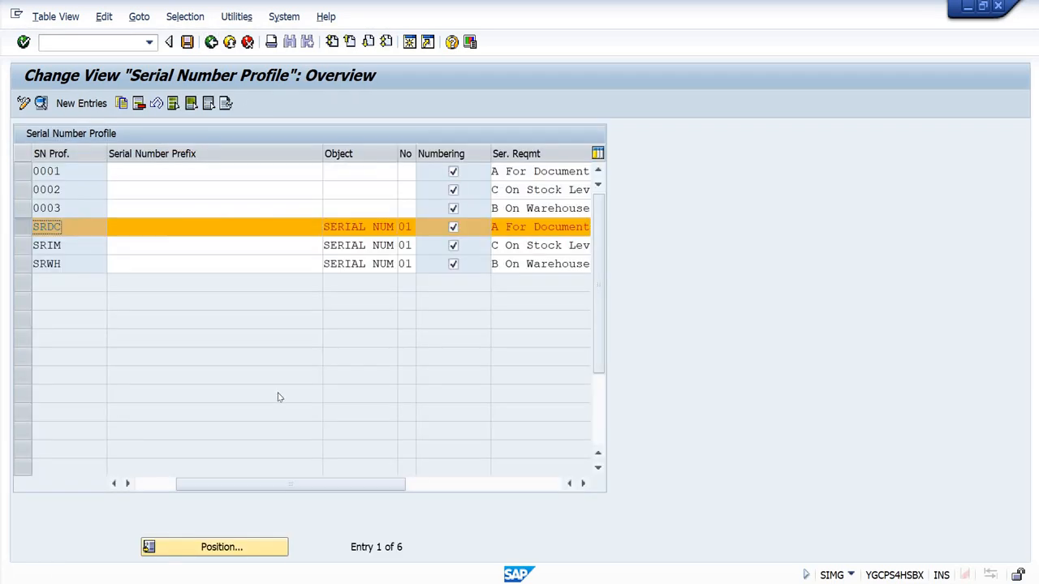
Step: Select the SRIM and SRWH profiles, open their details, and examine SRIM's serial number requirement options and description
click(26, 245)
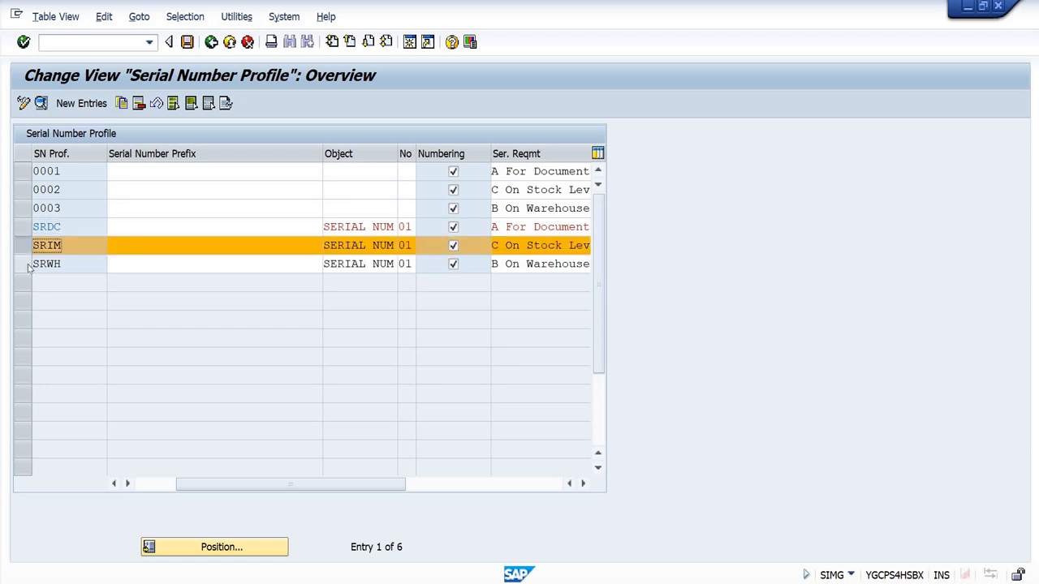
click(25, 264)
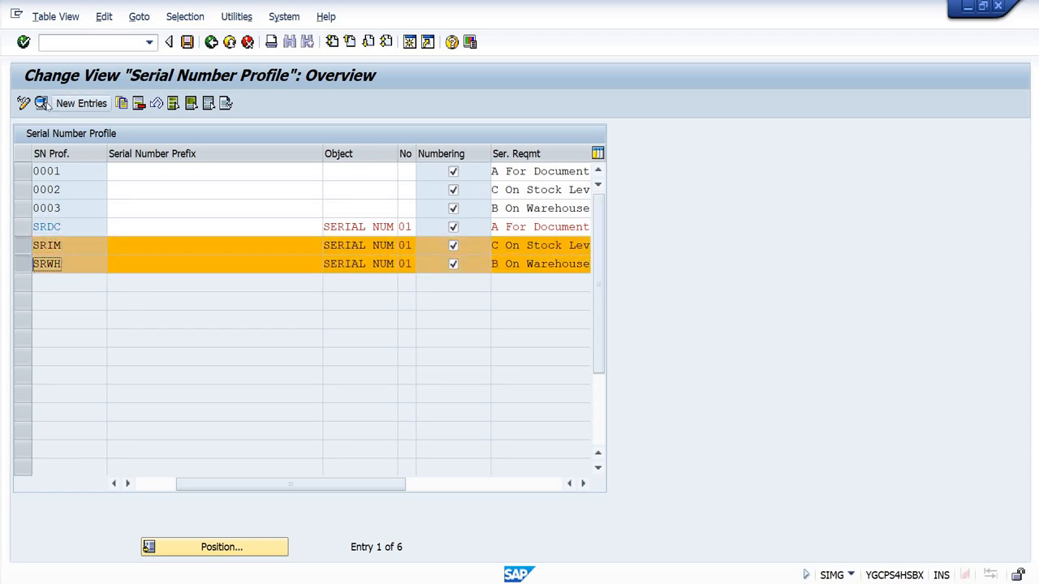
key(ctrl+shift+F2)
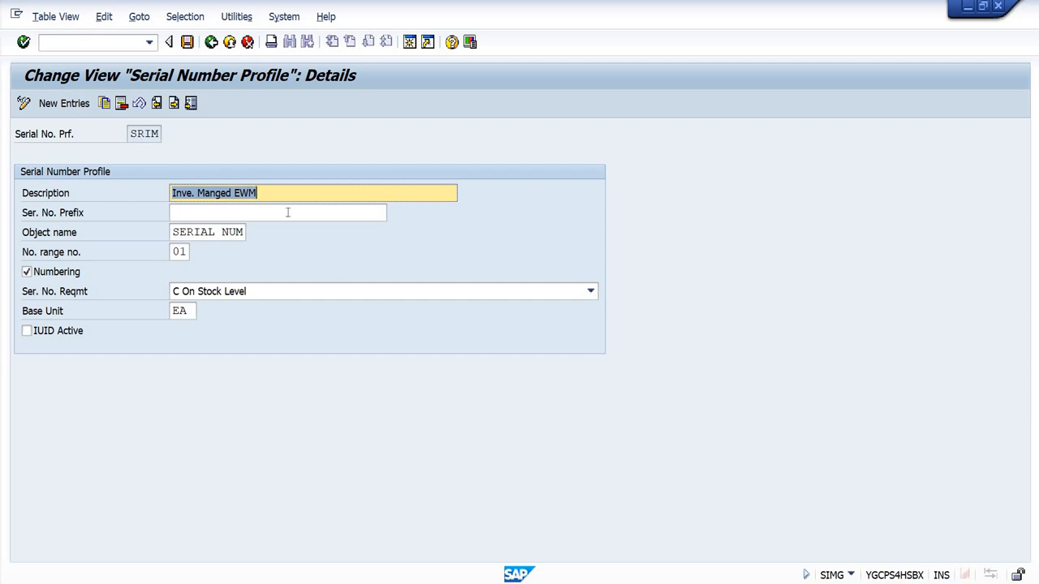
click(289, 295)
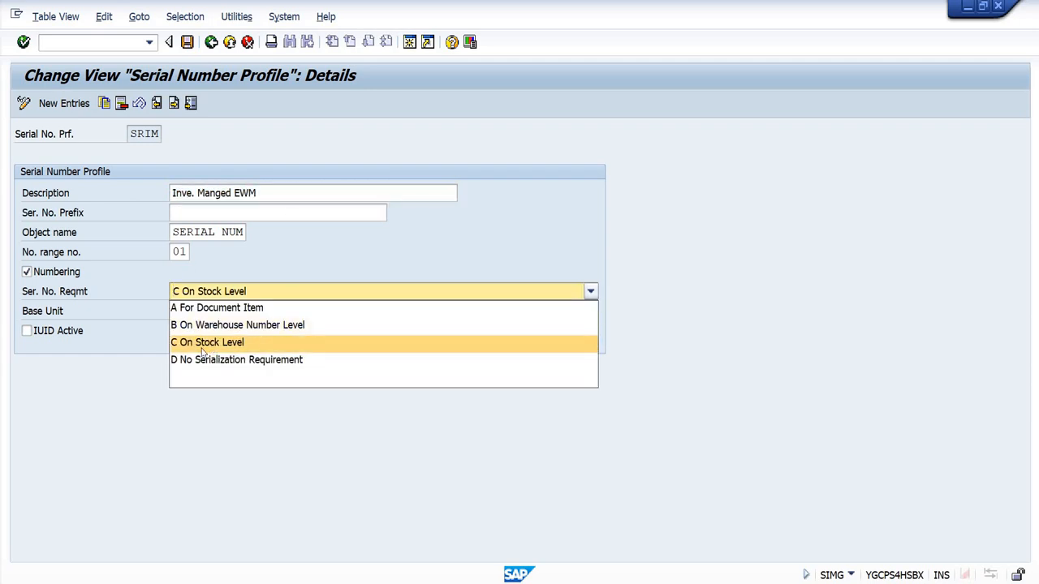
click(183, 439)
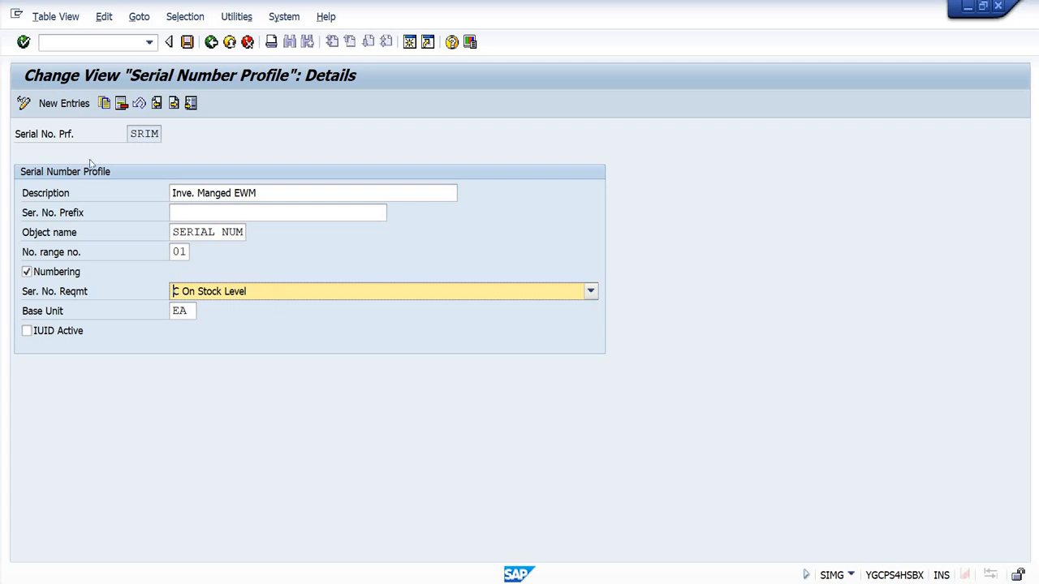
click(222, 195)
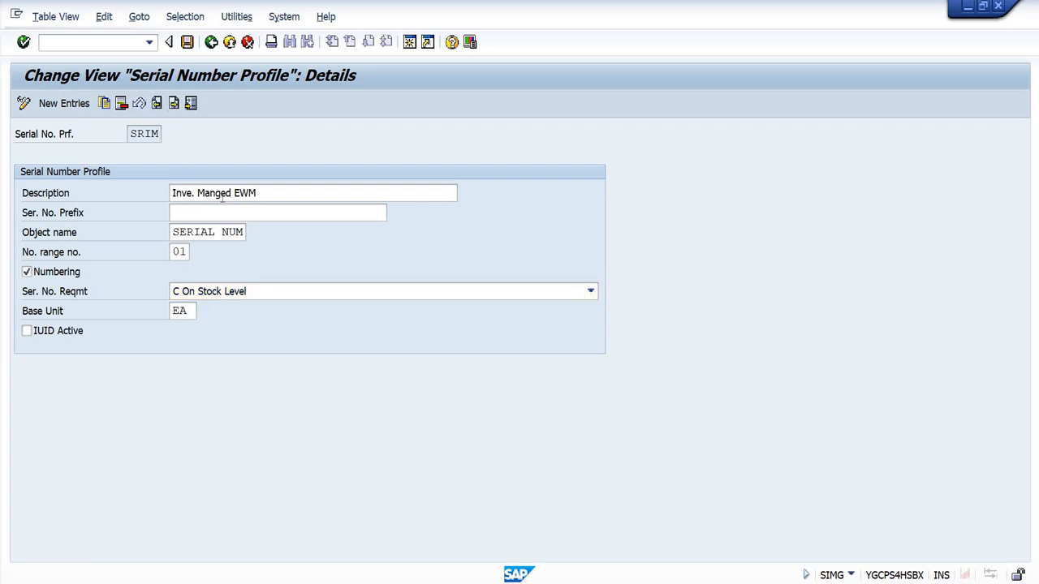
Step: Go to the SRWH profile's details, check its serial number requirement options, and return to the implementation guide
key(F8)
click(281, 296)
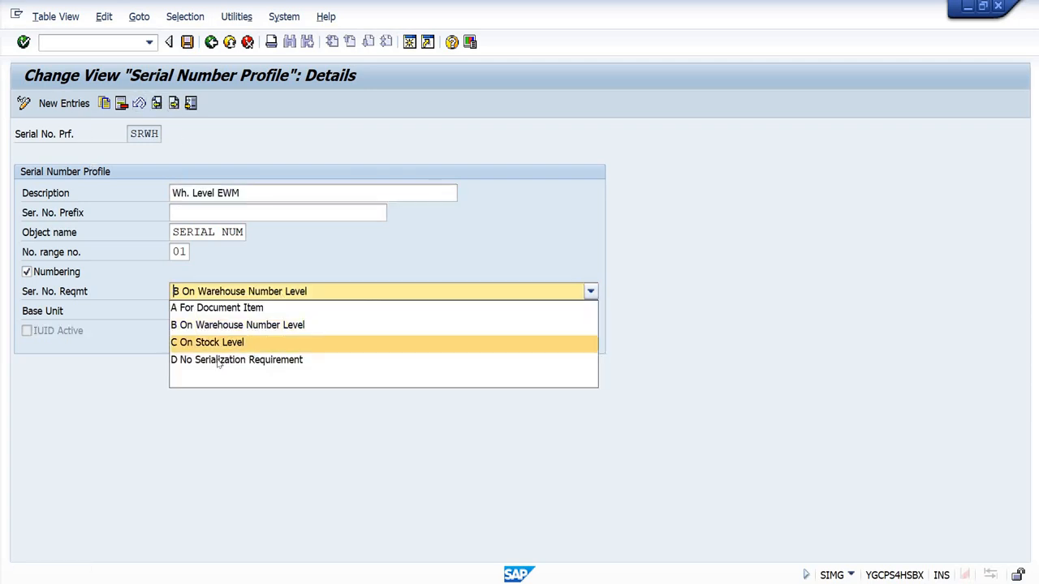
click(847, 334)
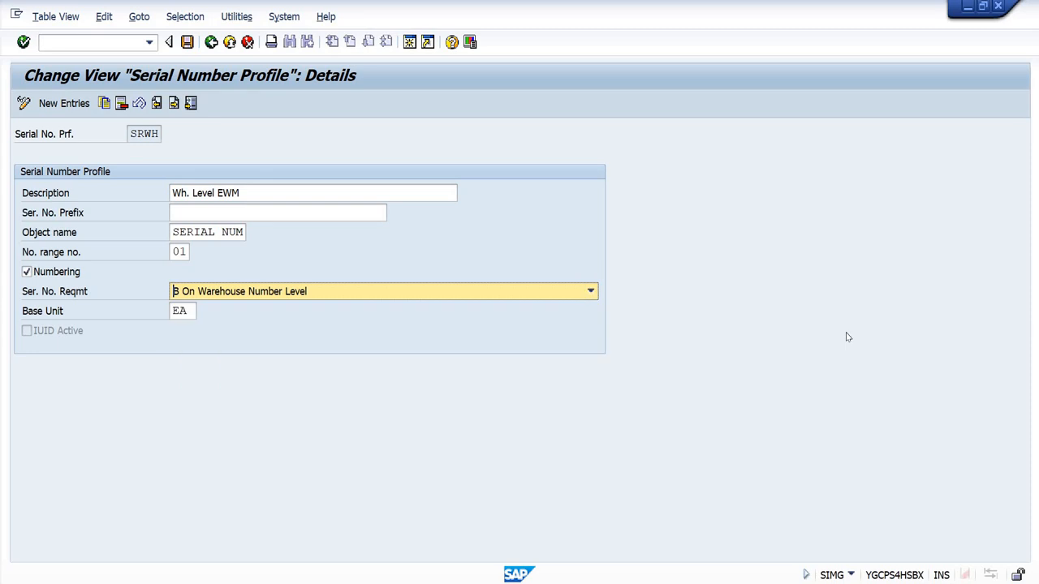
click(210, 42)
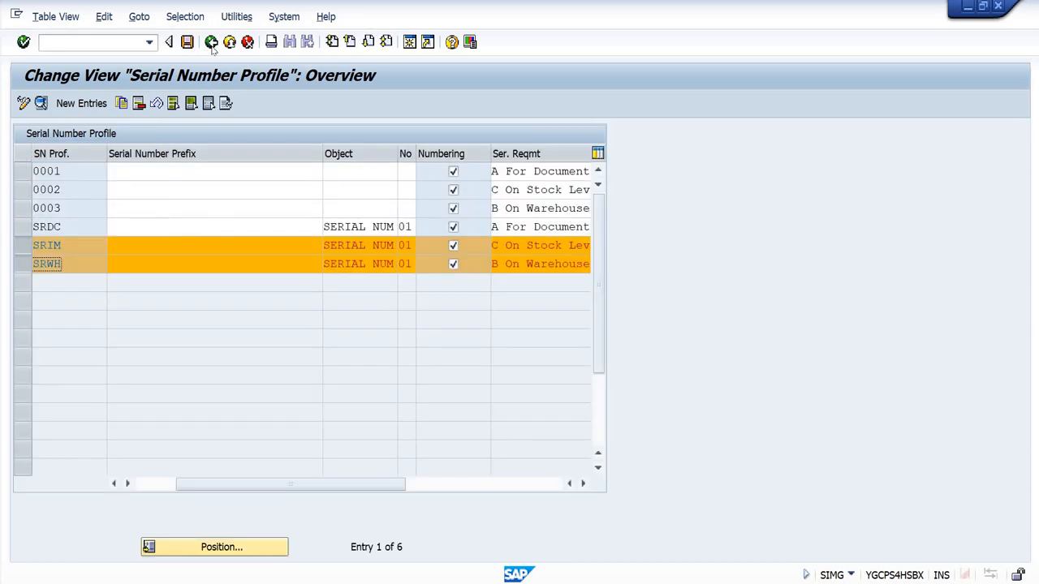
click(210, 42)
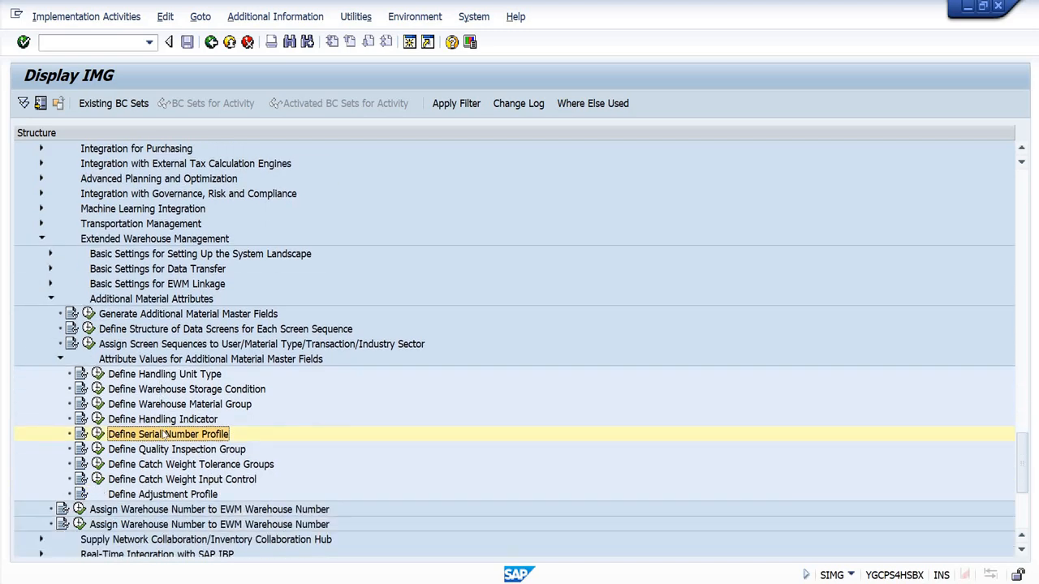
Step: Go back to Non-Harmonized Serial Number Profiles in the implementation guide and open Define Warehouse Number-Dependent Serial Number Profiles
scroll(163, 446, up, 4)
scroll(174, 390, up, 12)
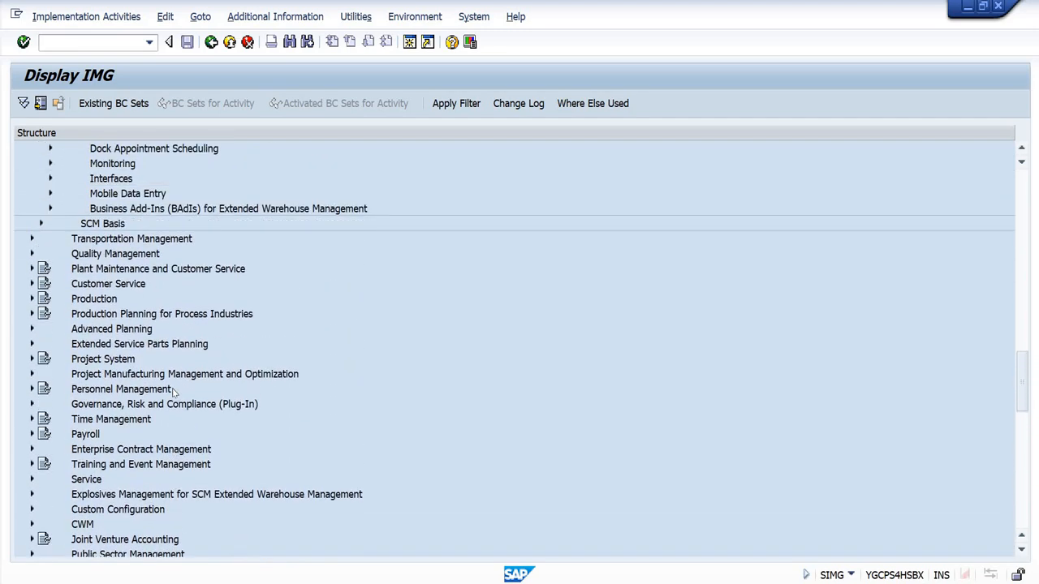
scroll(173, 394, up, 3)
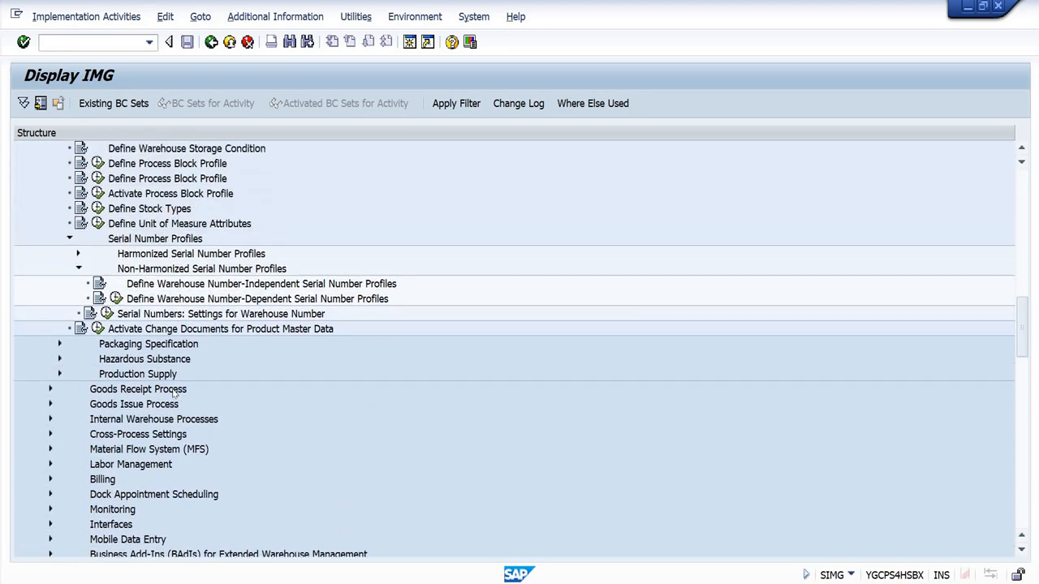
click(198, 347)
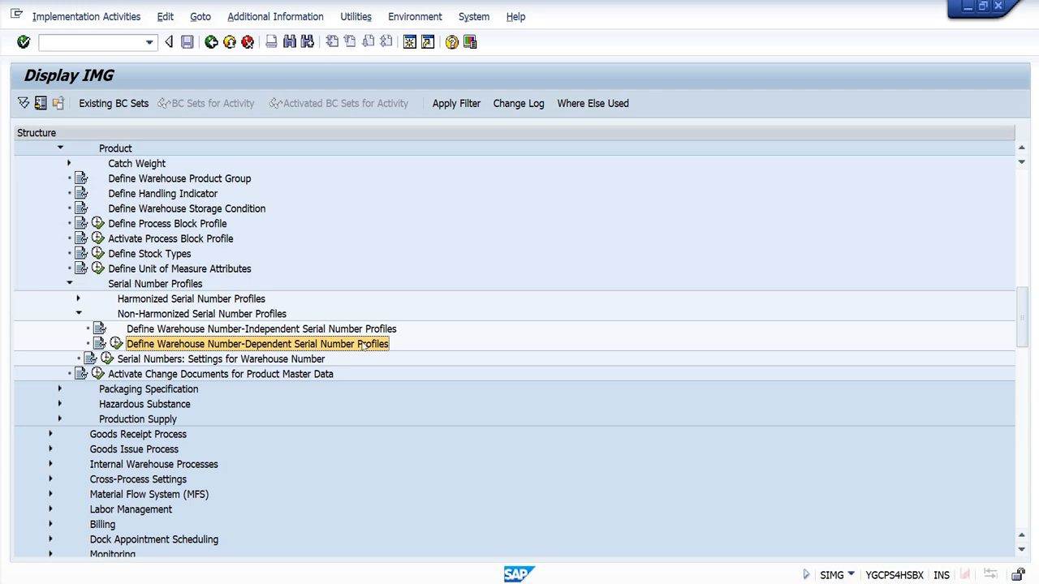
click(116, 344)
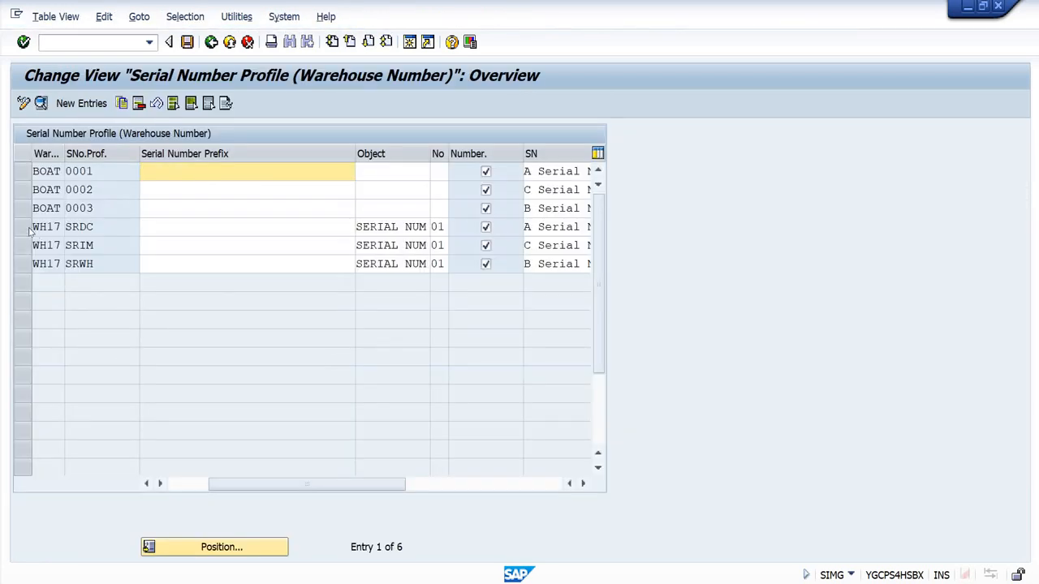
Step: Open the details of the SRDC profile for warehouse WH17, review its settings, and return to the overview
click(31, 228)
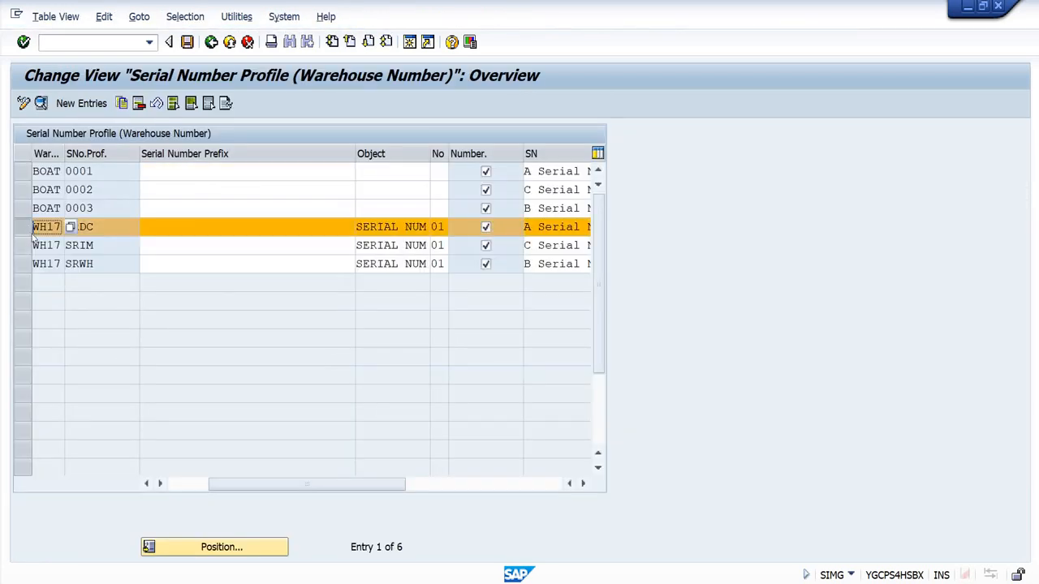
key(Tab)
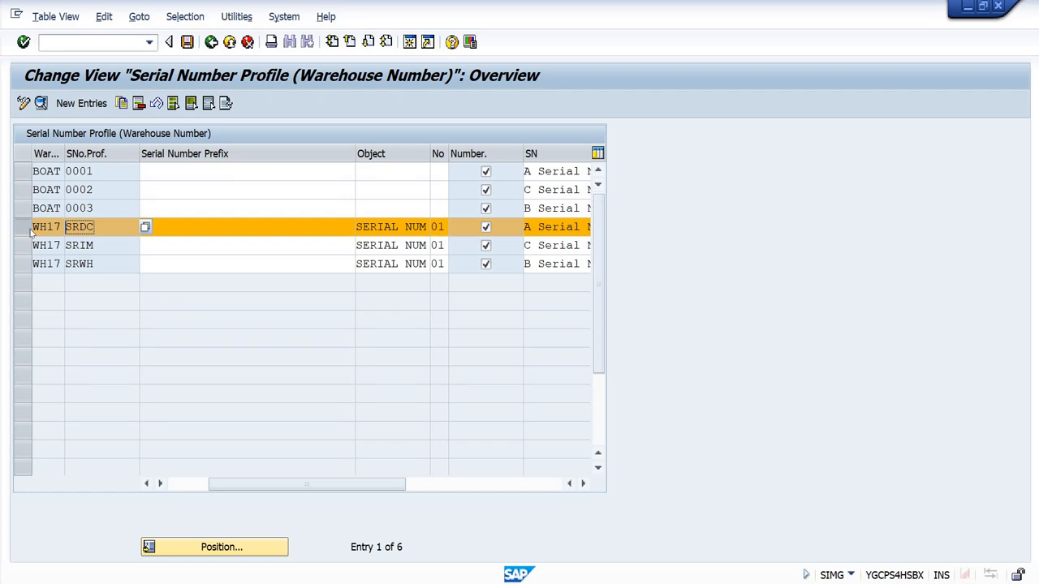
click(41, 103)
click(123, 154)
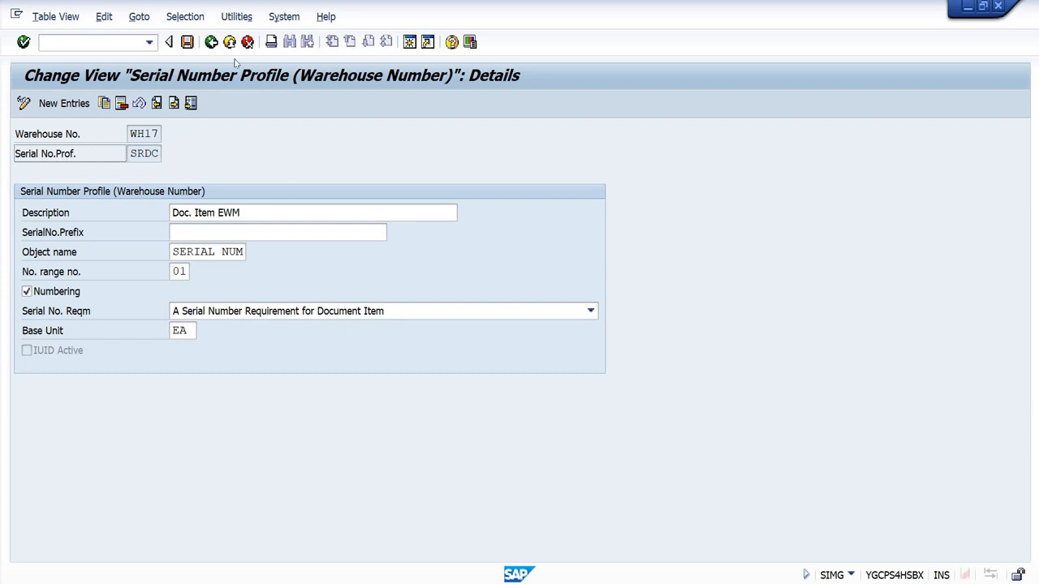
click(211, 41)
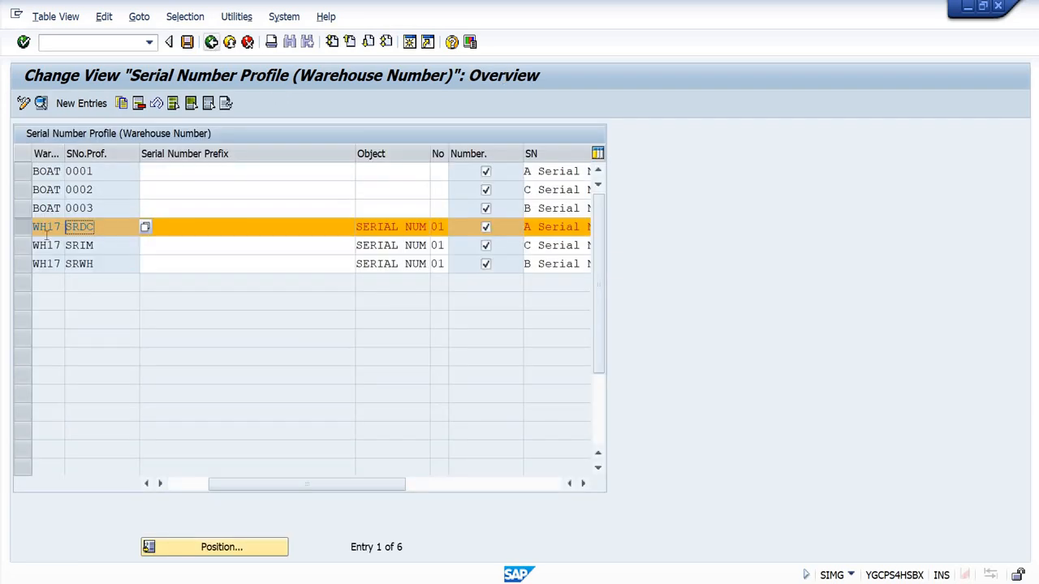
Step: Add WH17's SRIM and SRWH profiles to the SRDC selection, review their detail settings, and return to the implementation guide
click(23, 246)
click(23, 264)
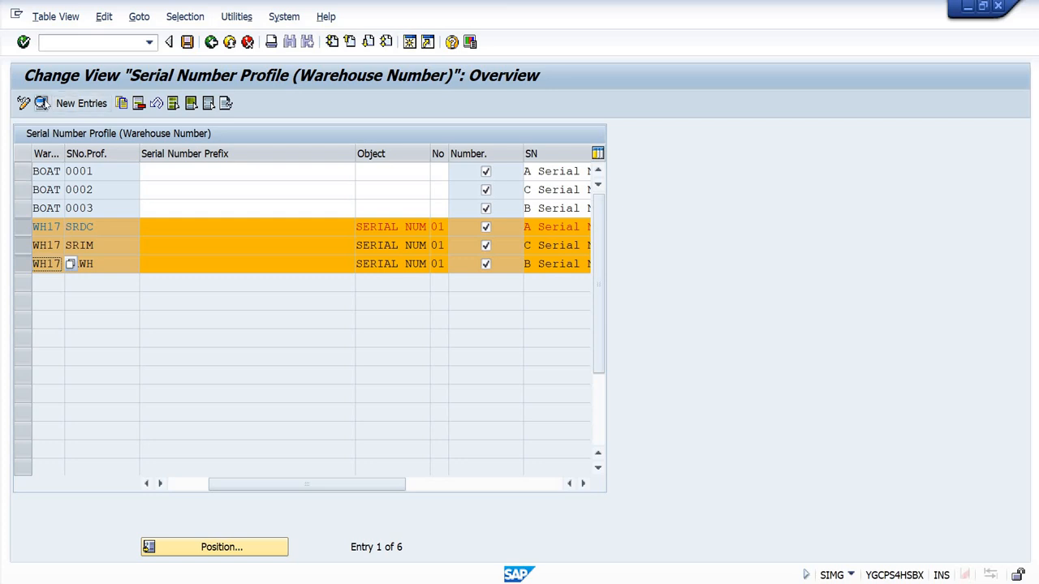
click(42, 103)
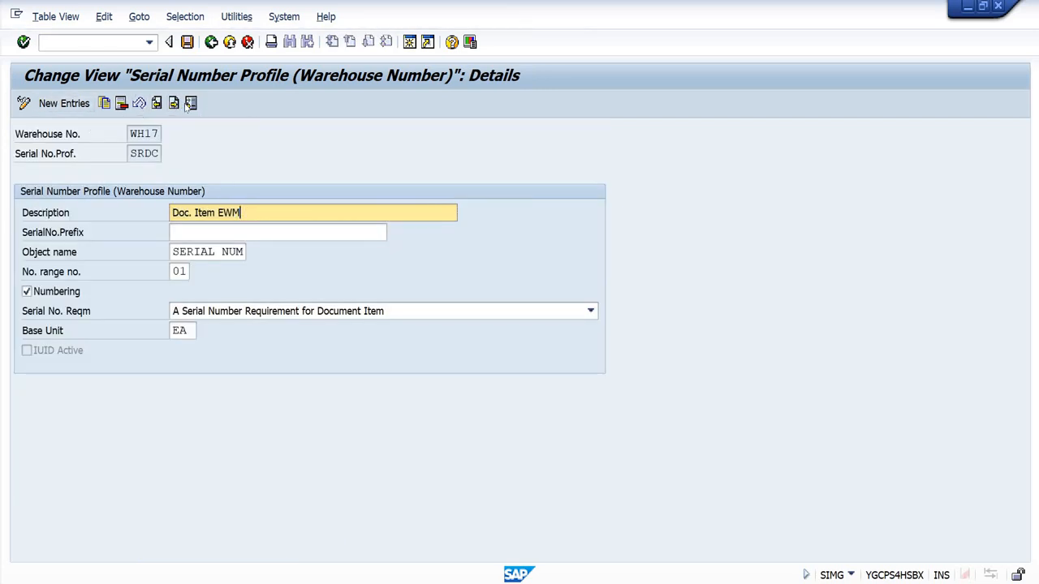
key(F8)
click(255, 212)
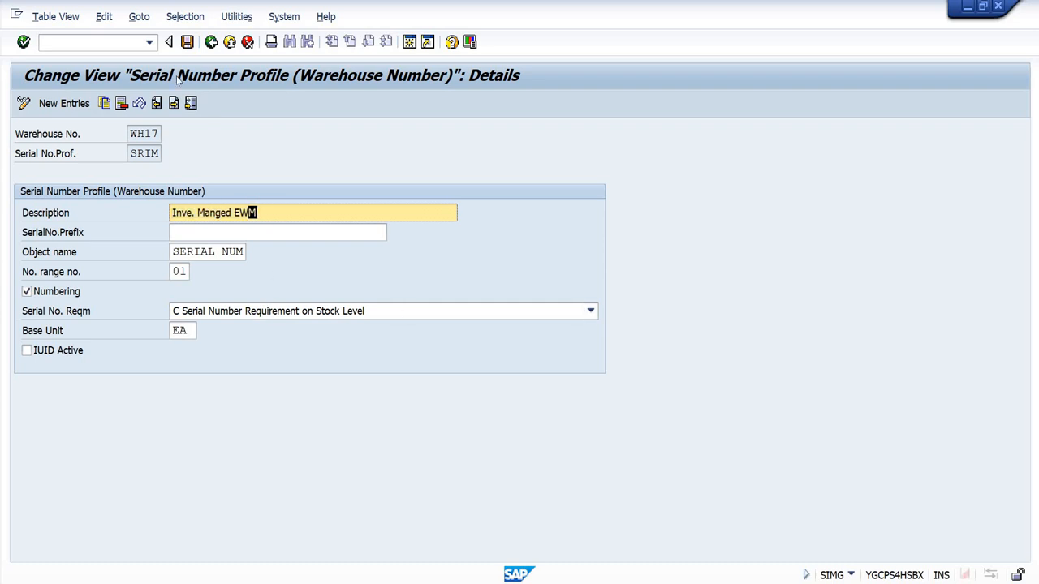
click(174, 103)
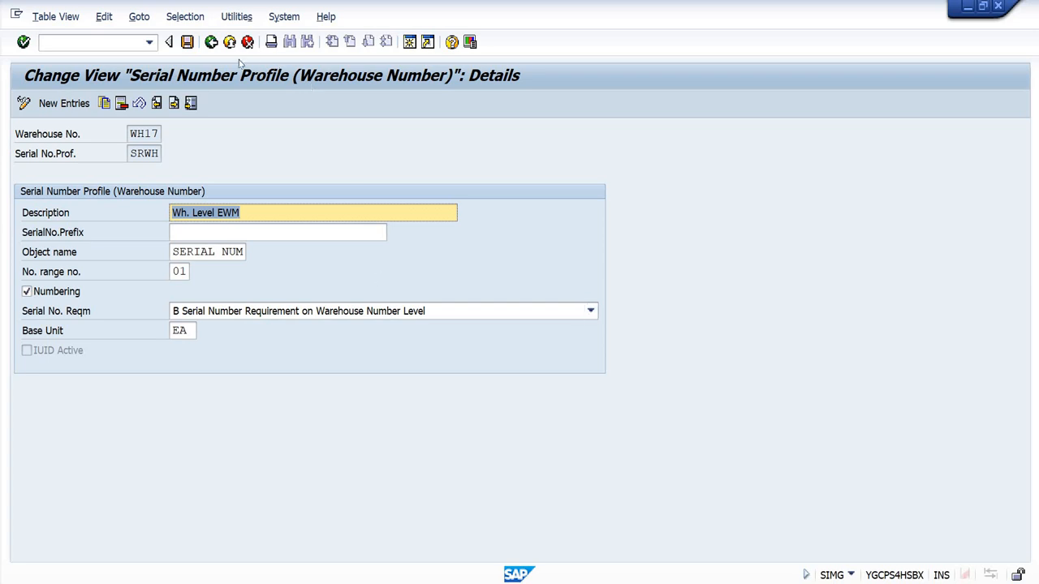
click(211, 42)
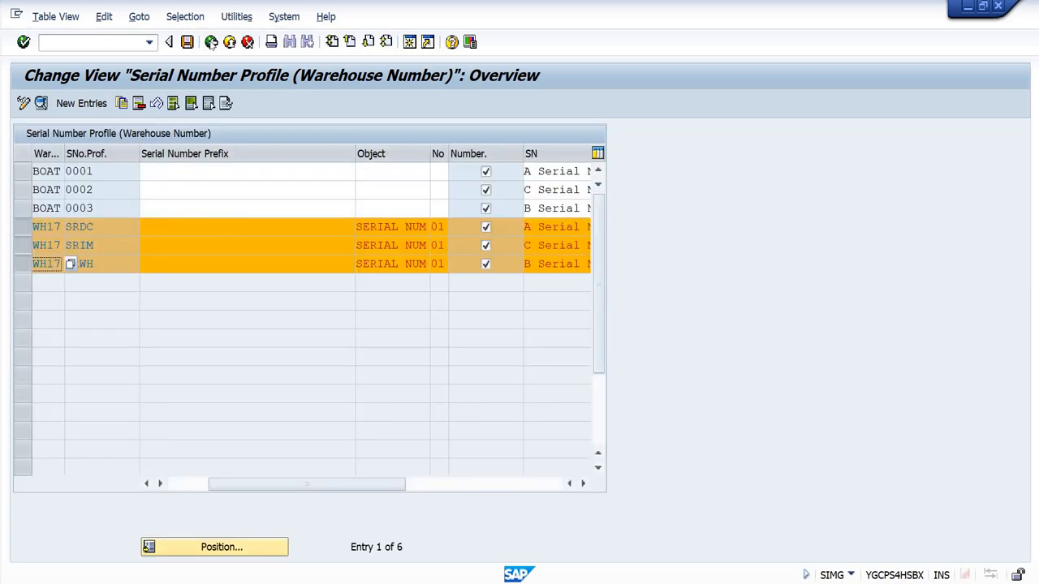
click(211, 42)
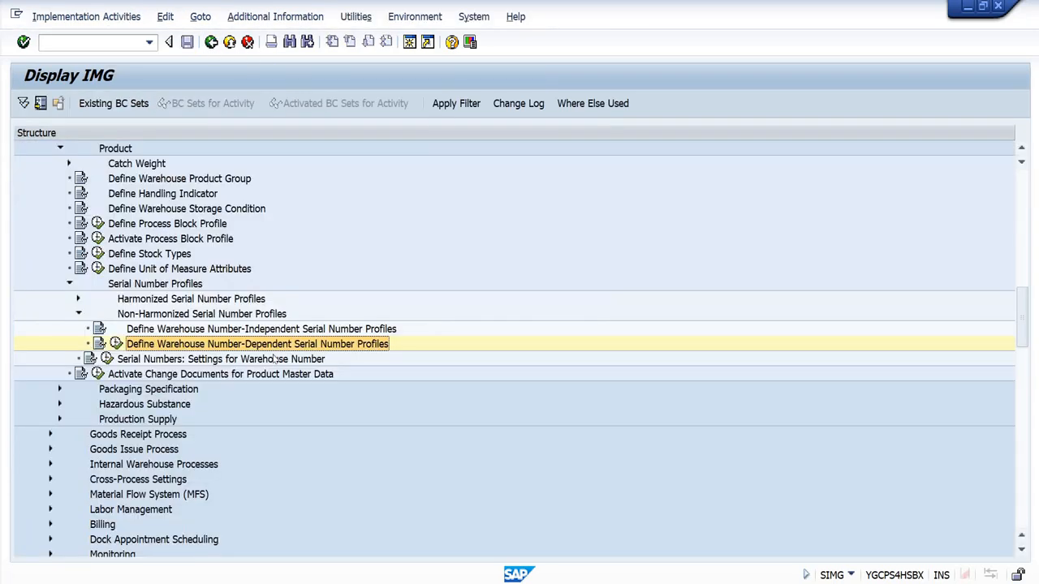
Step: Open Serial Numbers: Settings for Warehouse Number, check the serial number length for WH17, and return to the implementation guide
click(169, 361)
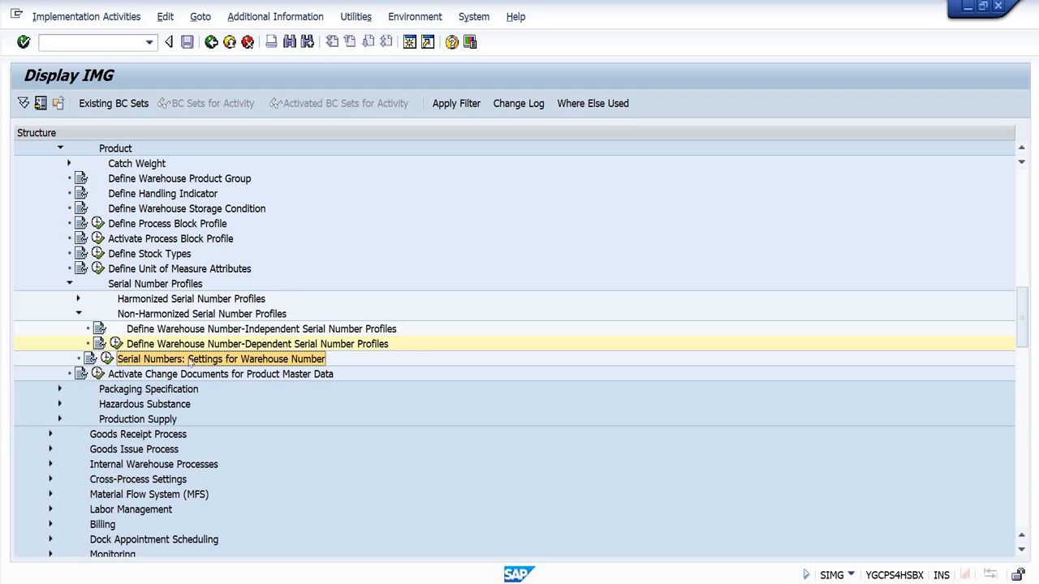
click(107, 359)
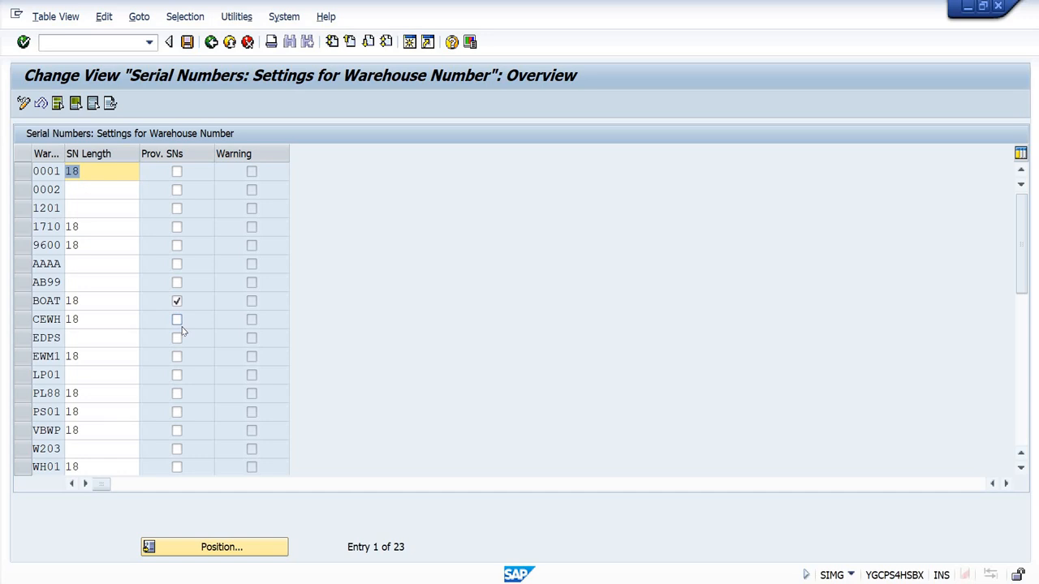
click(142, 392)
scroll(142, 396, down, 1)
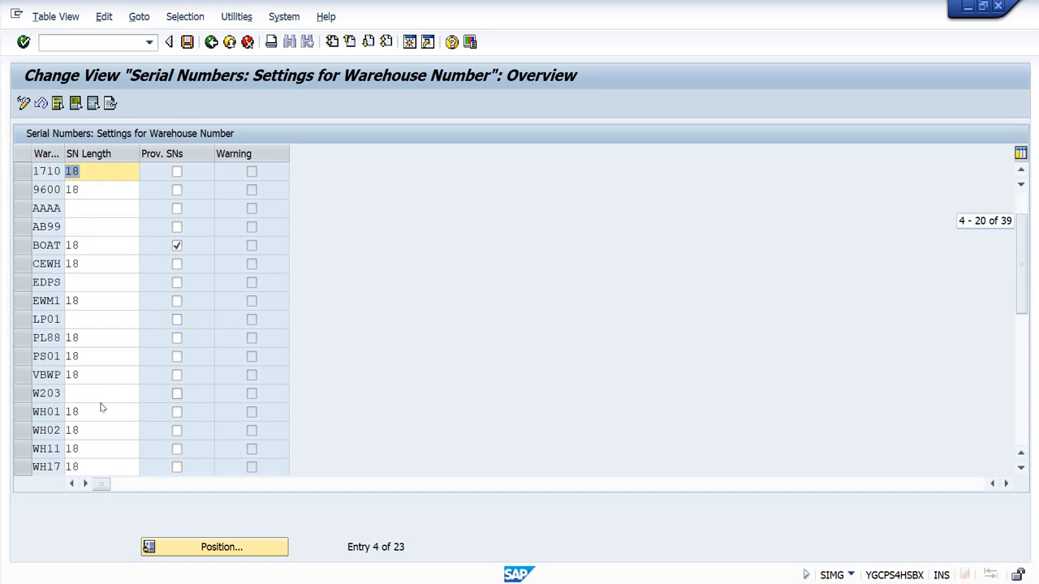
scroll(86, 440, down, 1)
click(24, 414)
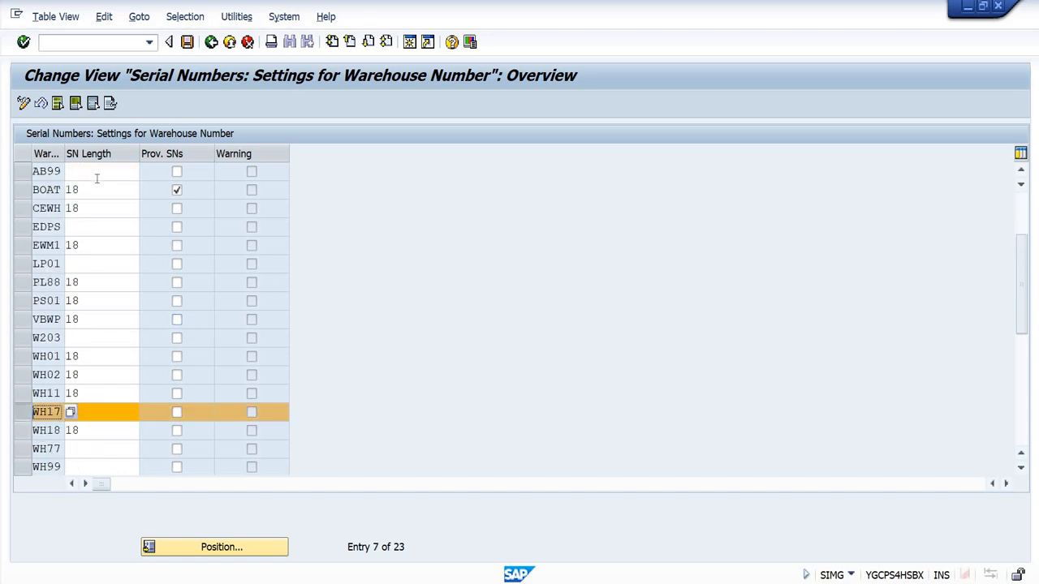
drag(88, 411, 61, 406)
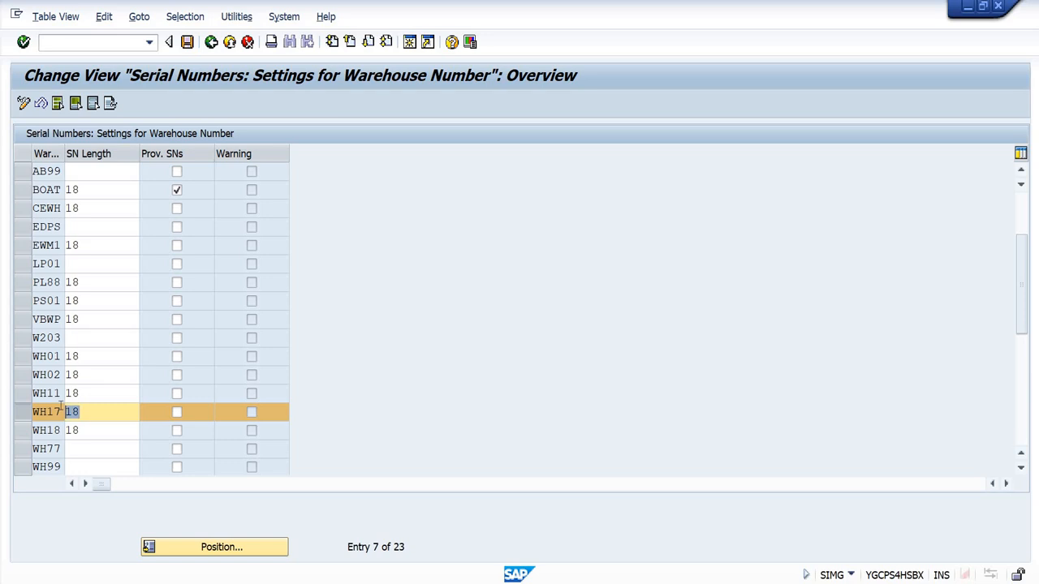
click(61, 406)
click(210, 42)
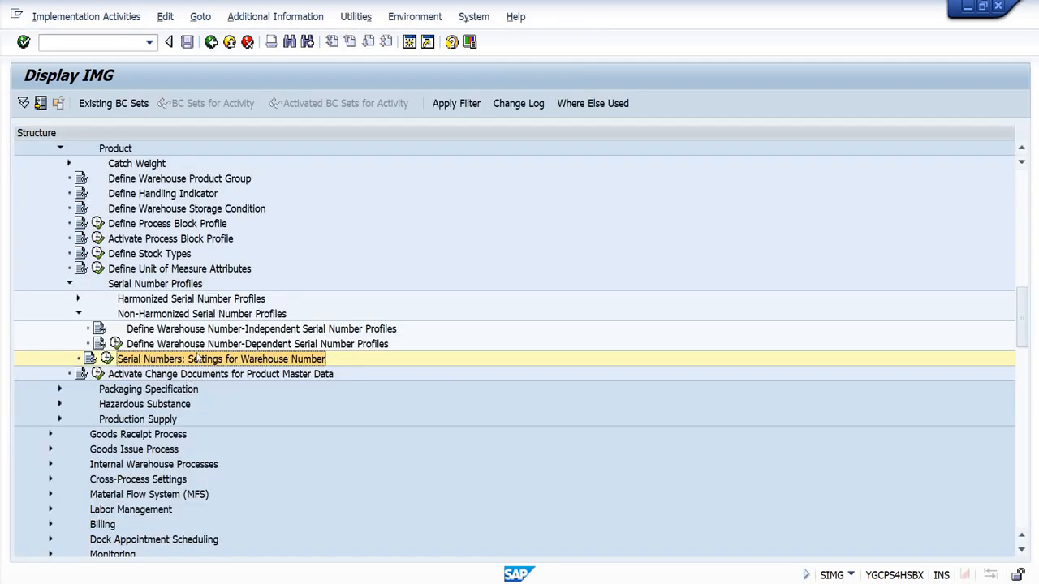
Step: Switch to the Serial Number Profile workbook in Excel and fill the MM03->WM Execution reference in I19:K19 with yellow
scroll(199, 355, up, 2)
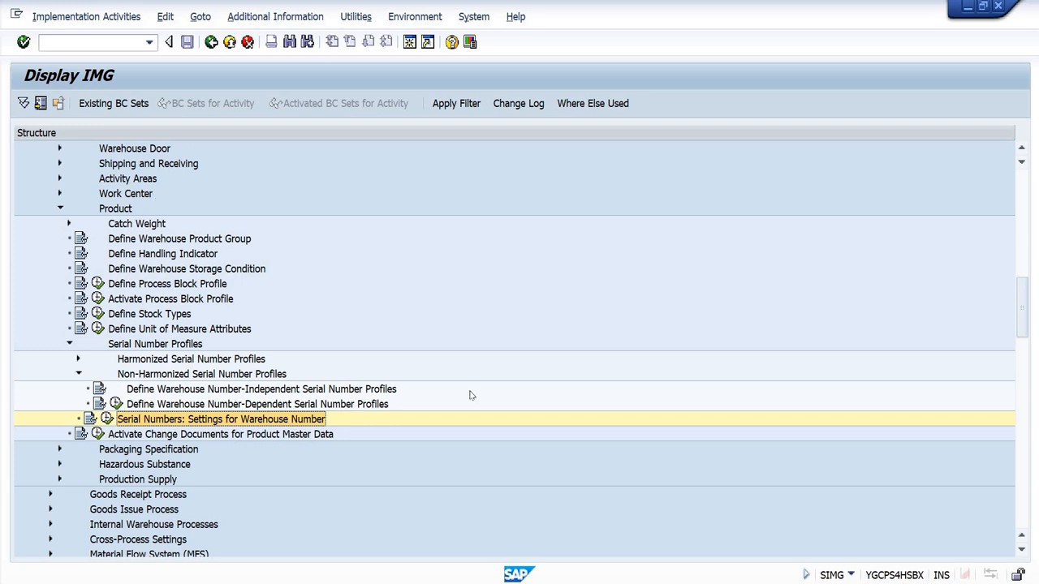
key(alt+Tab)
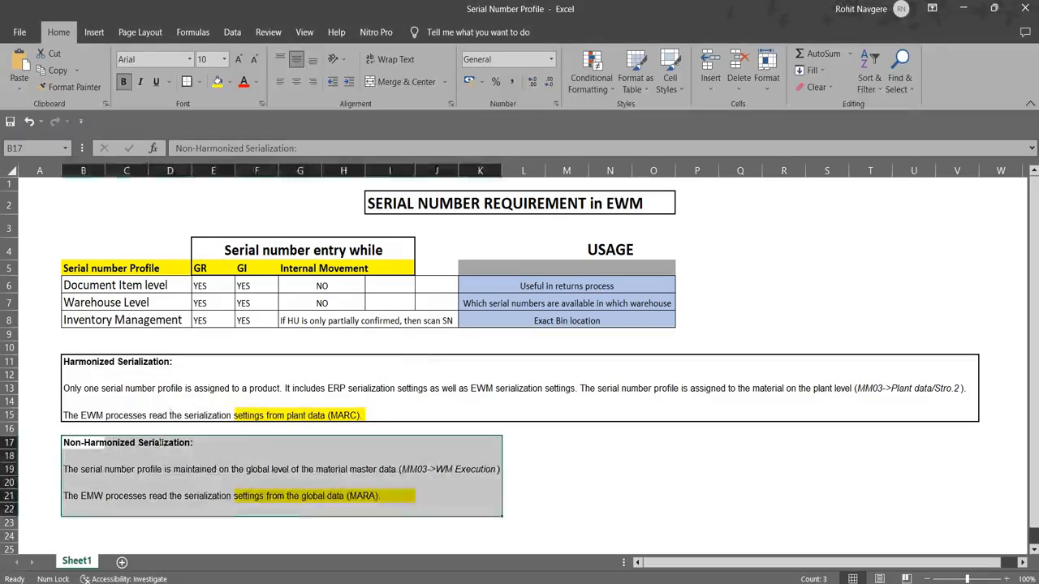
click(160, 444)
drag(88, 461, 480, 508)
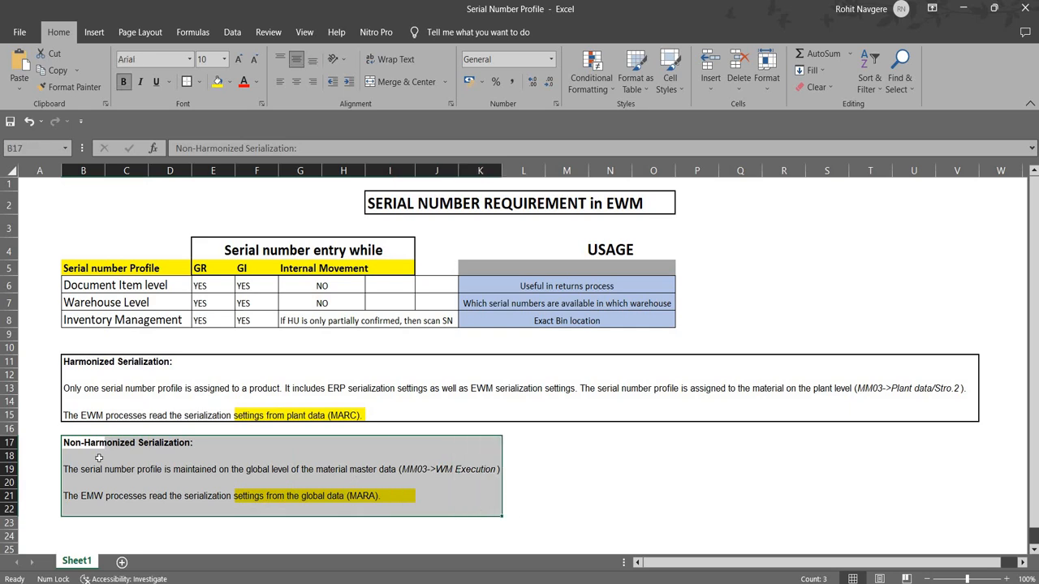
drag(397, 469, 482, 457)
click(218, 81)
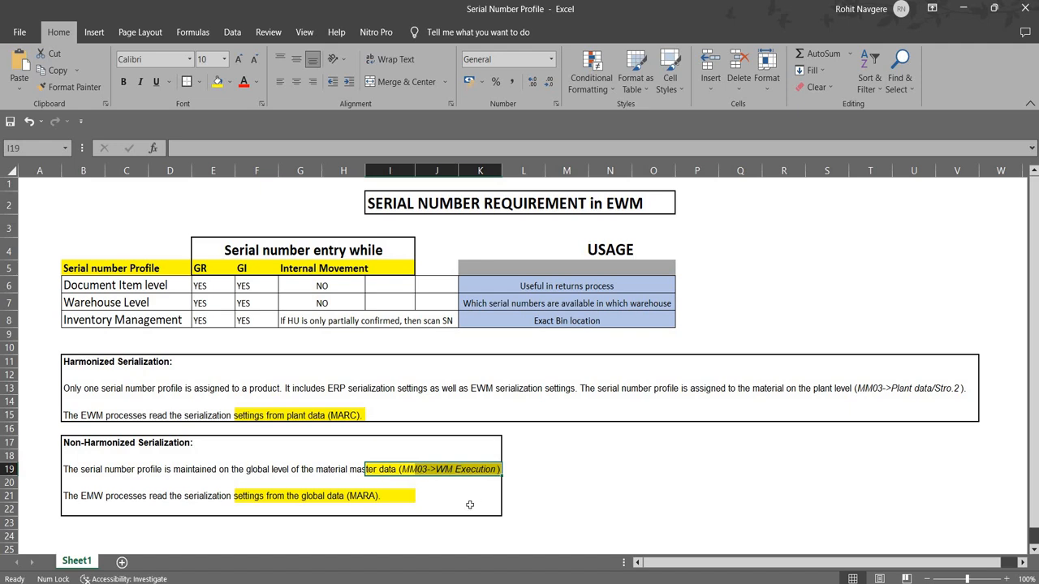
Step: Highlight the plant level reference (MM03->Plant data/Stro.2) in S13:V13 with yellow fill
click(844, 388)
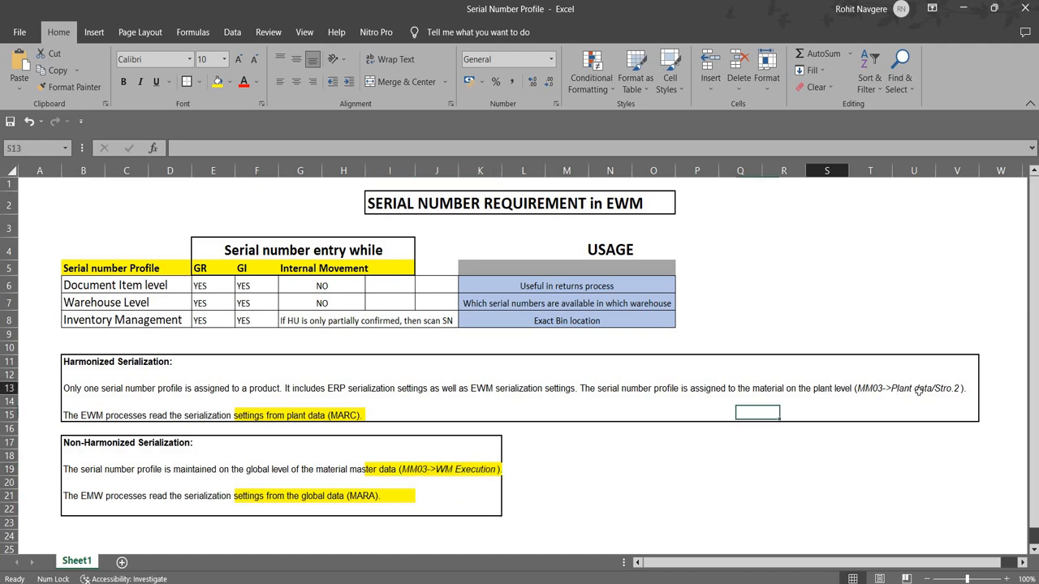
drag(917, 390, 972, 389)
click(217, 81)
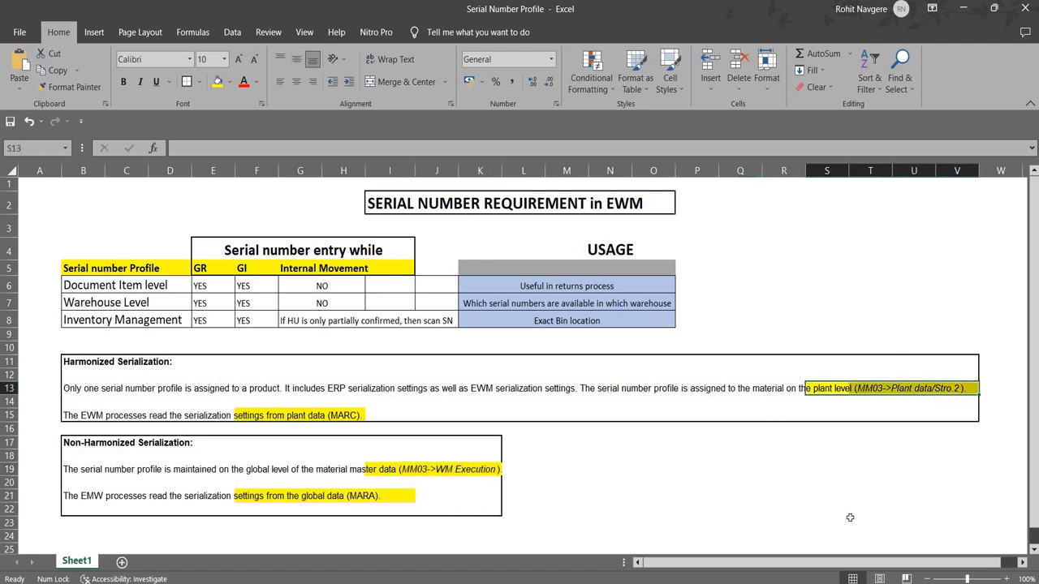
click(787, 497)
click(230, 478)
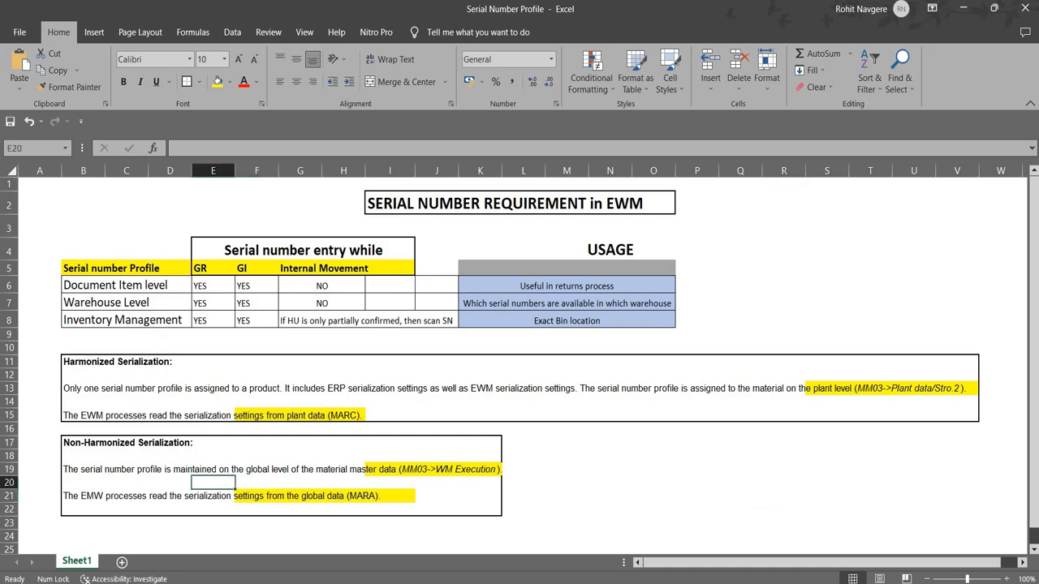
Step: Switch back to SAP and go to transaction MM03 for displaying materials
key(alt+Tab)
click(66, 43)
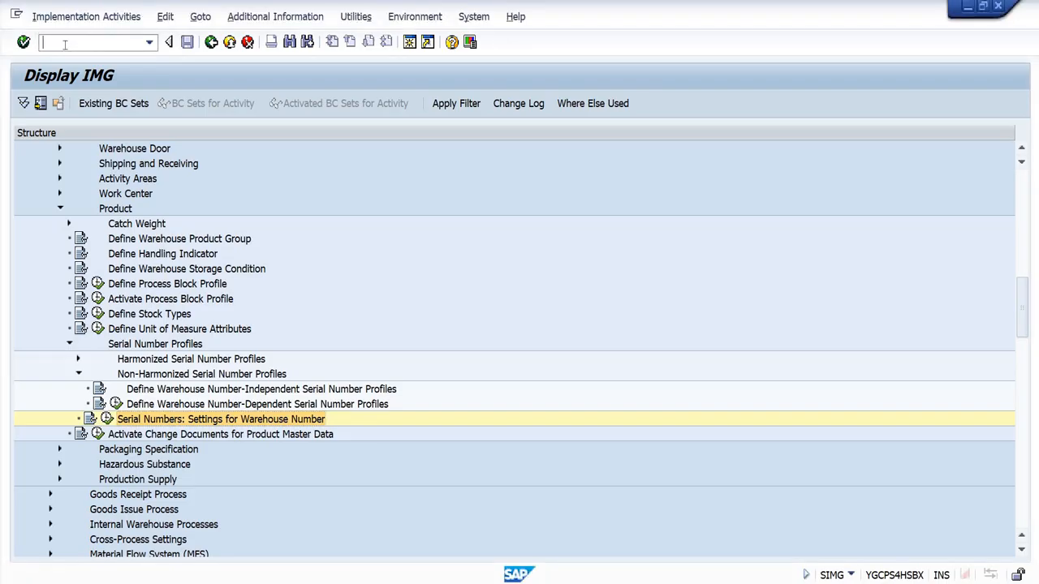
text(/nmm03)
key(Return)
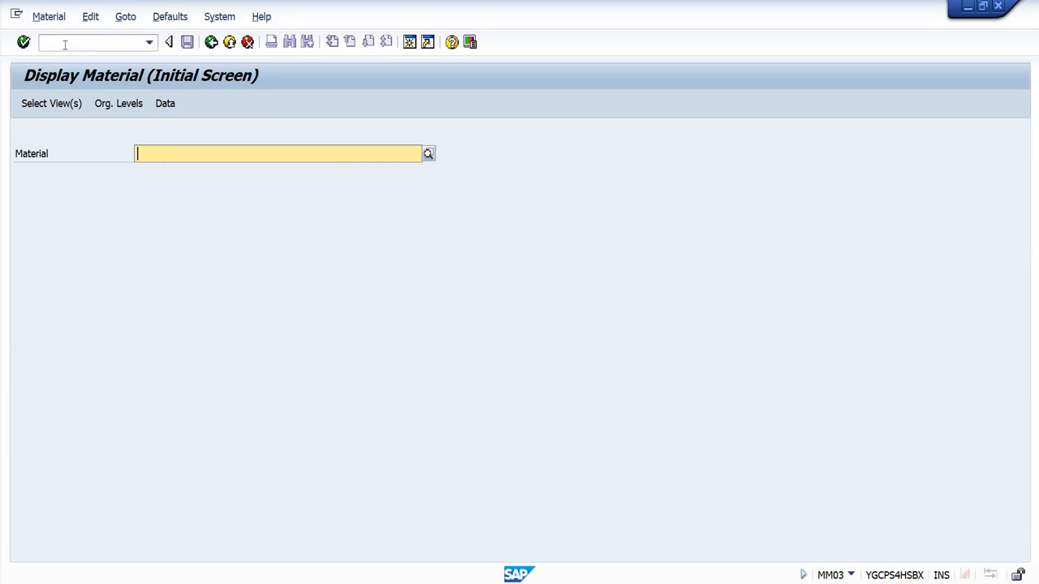
Step: Display material WH01-SN-1 with the preselected views for plant P001, storage location ROD, sales organization 1710 and distribution channel 10
key(Down)
key(Down)
key(Return)
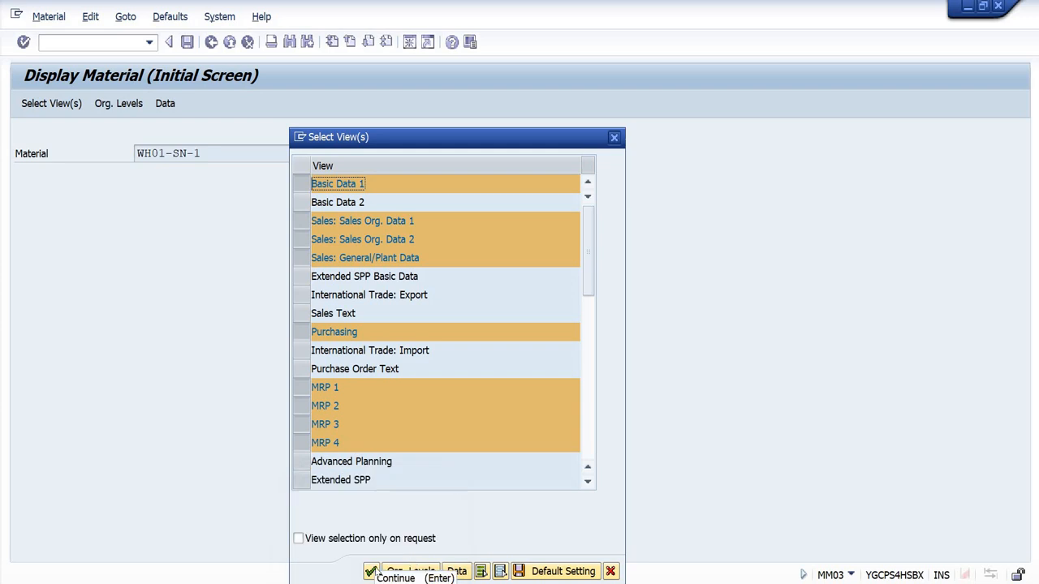
click(371, 572)
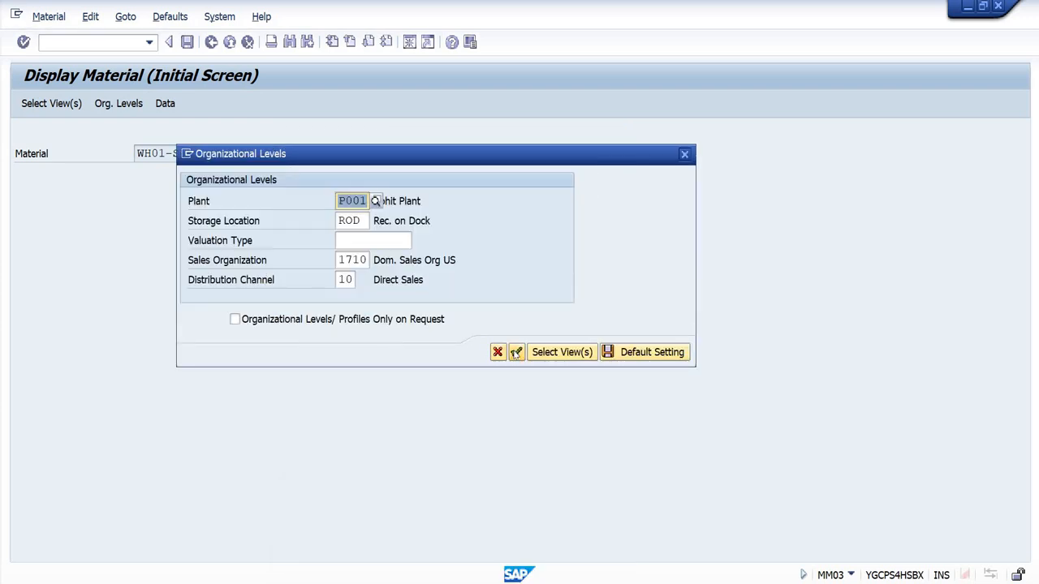
click(516, 353)
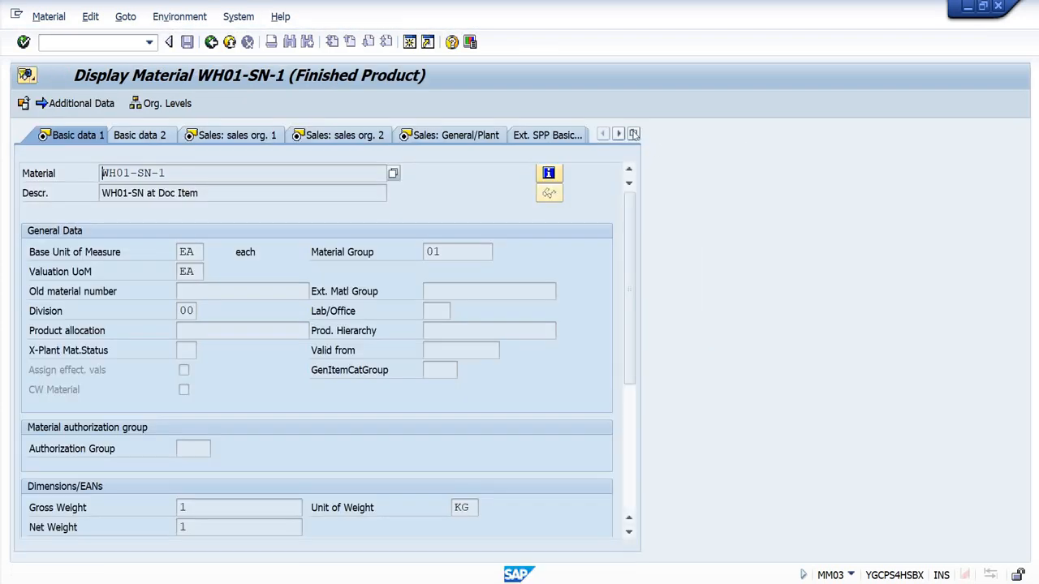
Step: Show the material's WM Execution view and check its serial number profile
click(634, 134)
click(699, 537)
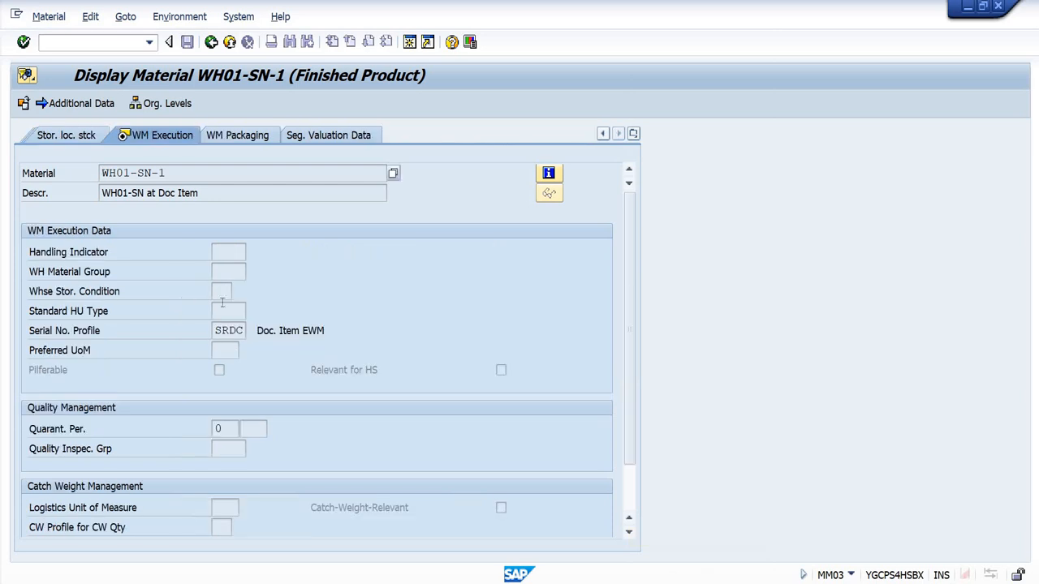
drag(213, 333, 246, 332)
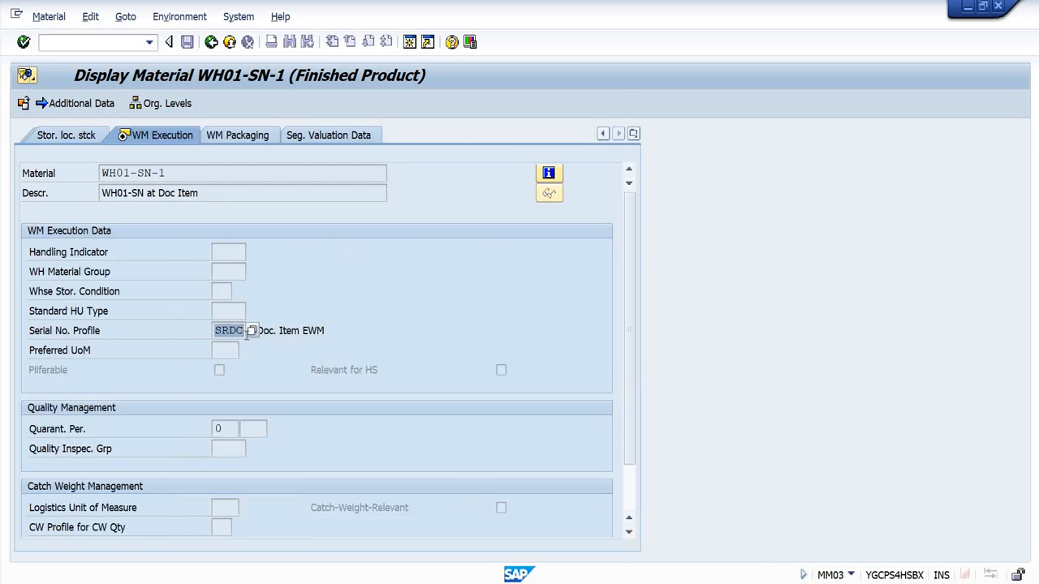
click(248, 317)
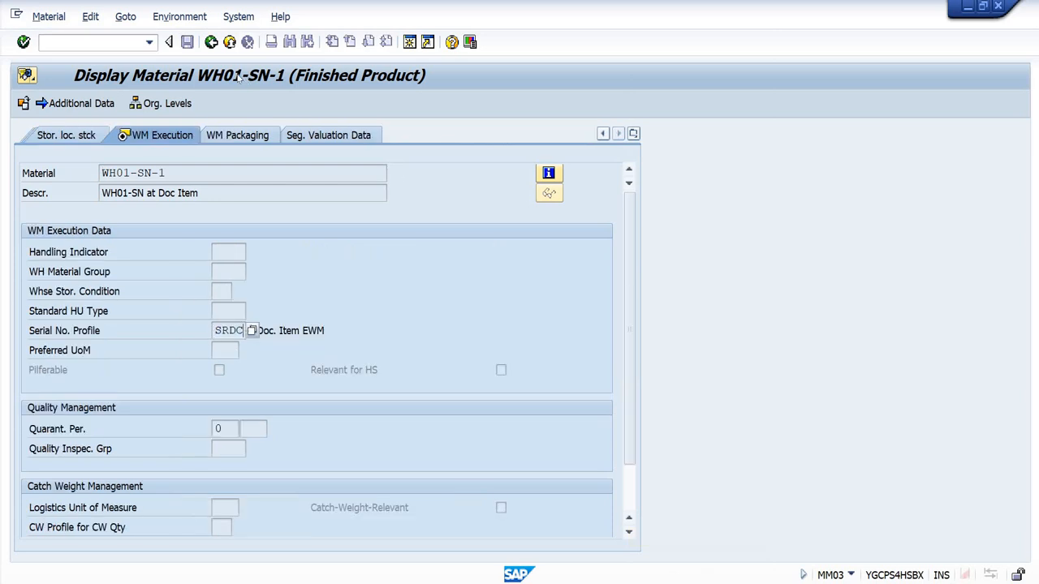
Step: Open transaction /SCWM/MAT1 in a new session for the warehouse product
click(91, 42)
text(/o/scwm/)
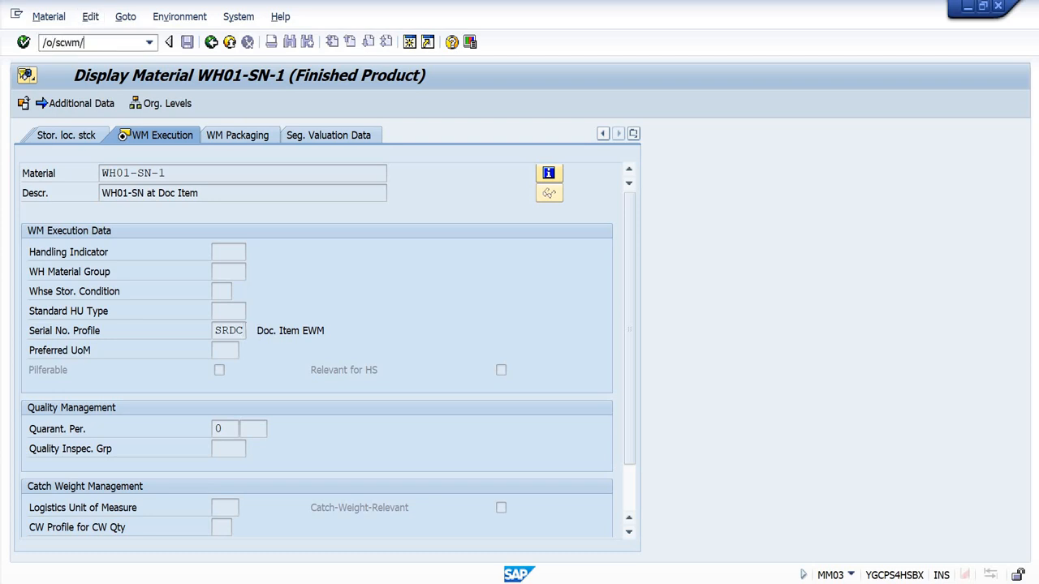
text(mat1)
key(Return)
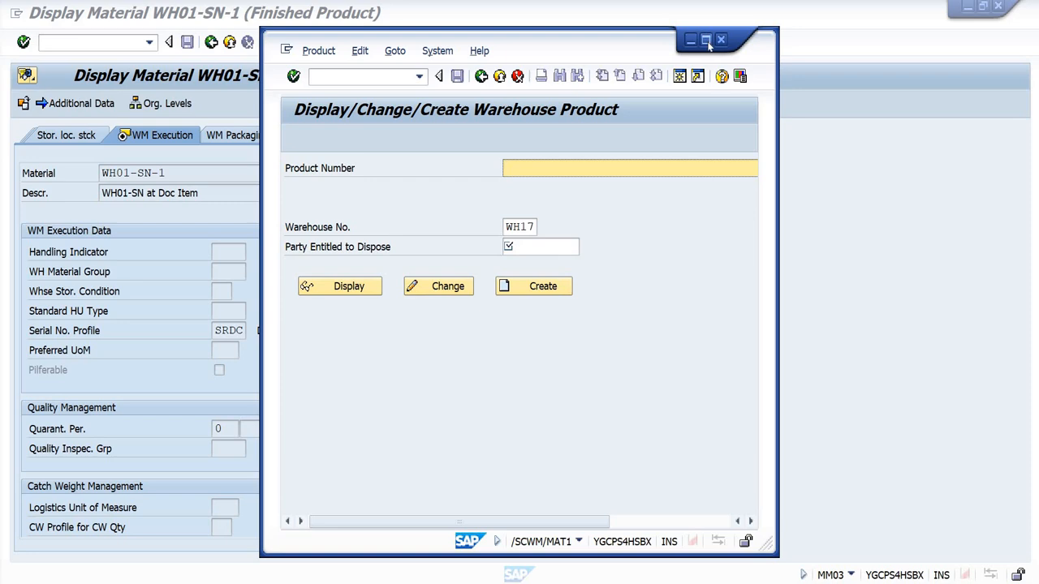
click(705, 37)
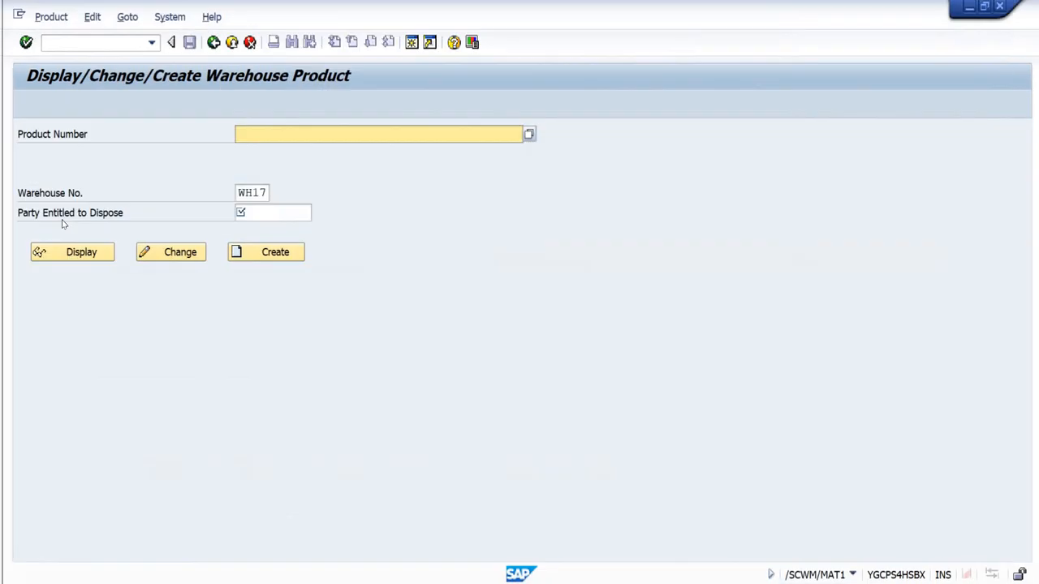
Step: Copy material number WH01-SN-1 from the material master into the product number and display the product for warehouse WH17
key(alt+Tab)
drag(167, 173, 99, 176)
key(ctrl+c)
key(alt+Tab)
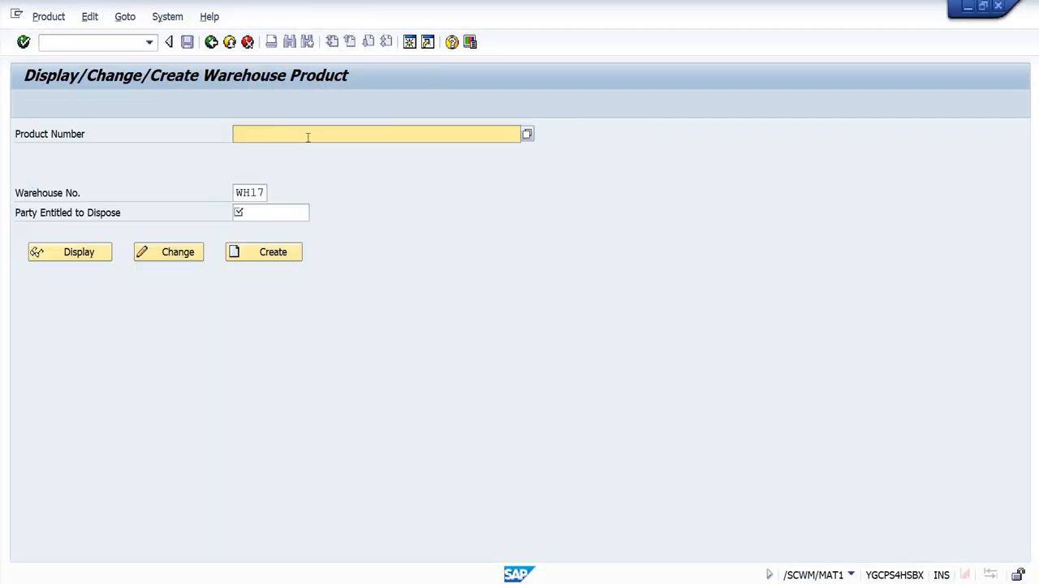
key(ctrl+v)
click(77, 253)
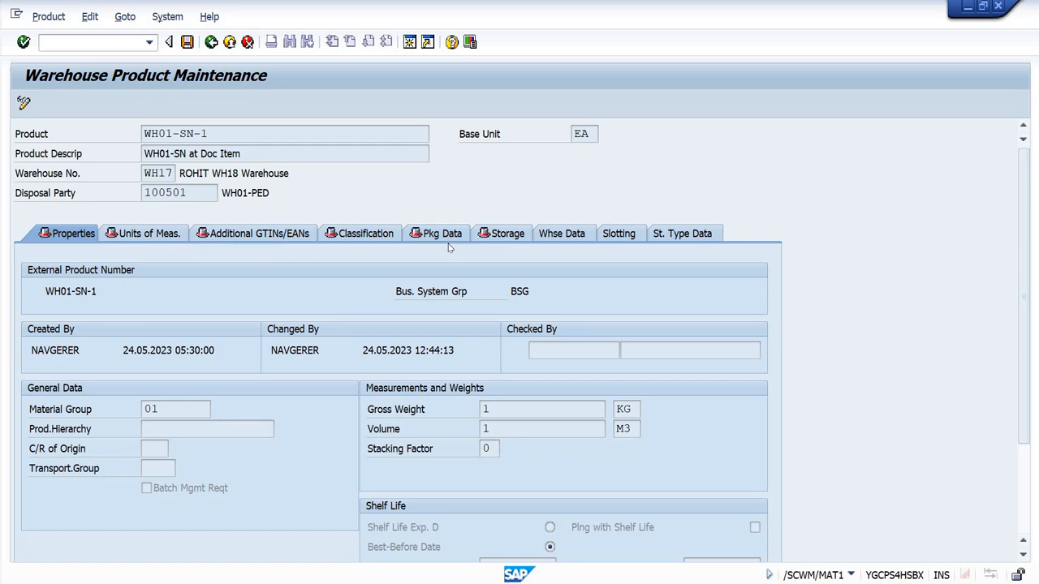
Step: Show the warehouse product's storage data, check its serial number profile, and toggle between display and change mode
click(492, 236)
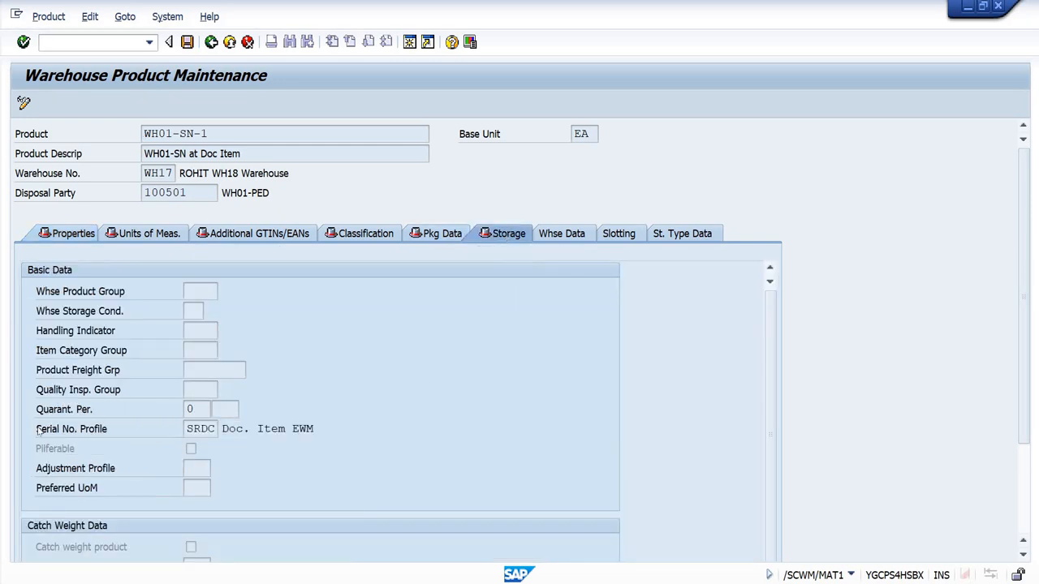
drag(39, 430, 315, 429)
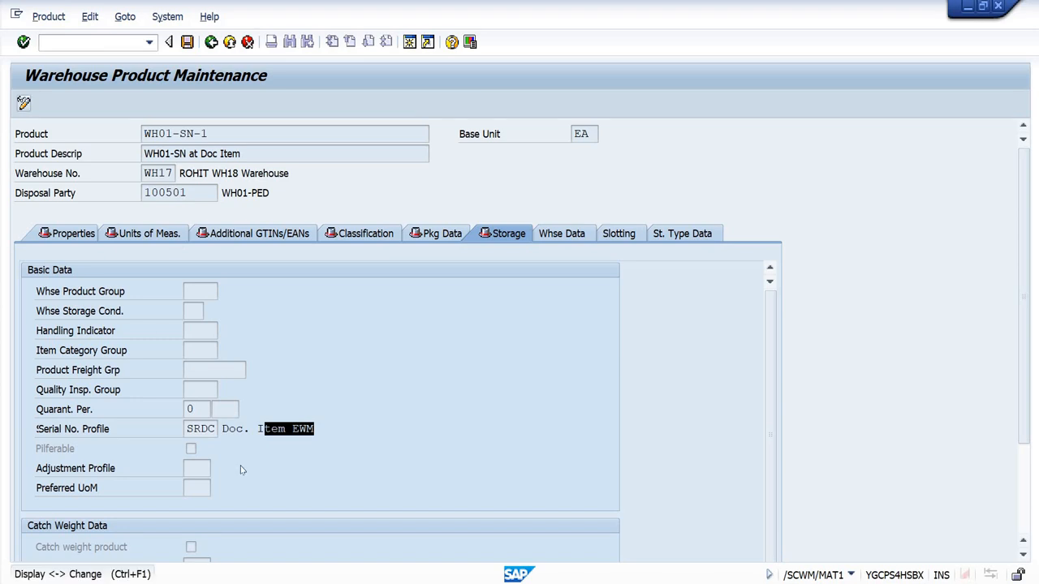
click(185, 434)
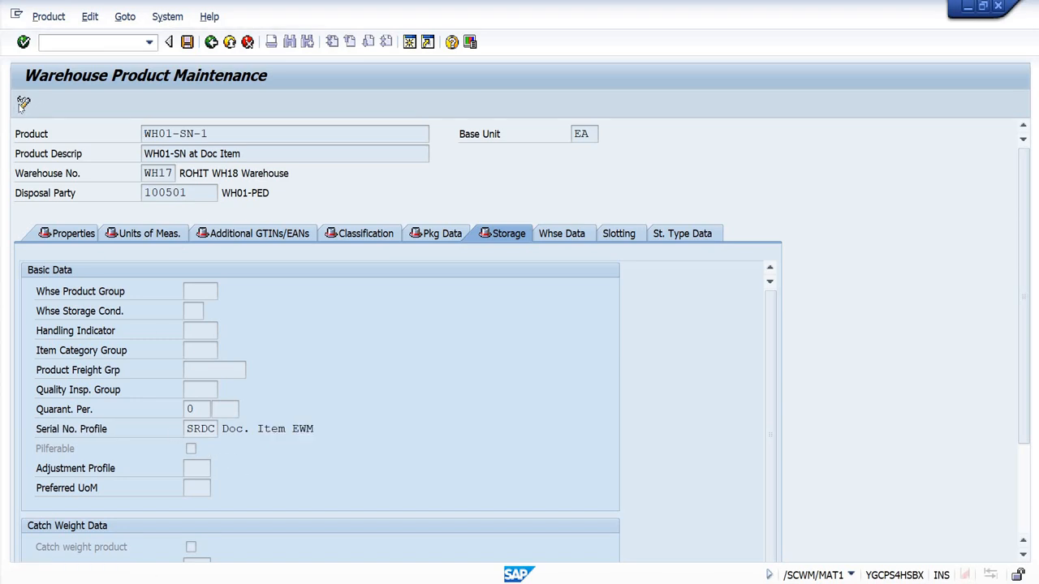
click(23, 104)
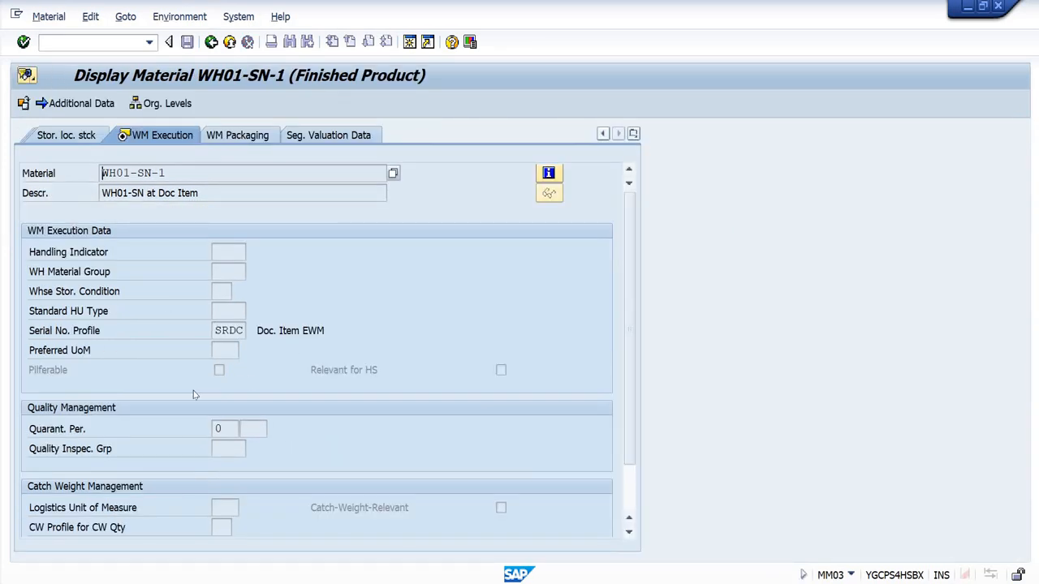
Step: Display material WH01-SN-2 in the material master with plant P001 and storage location ROD
click(224, 330)
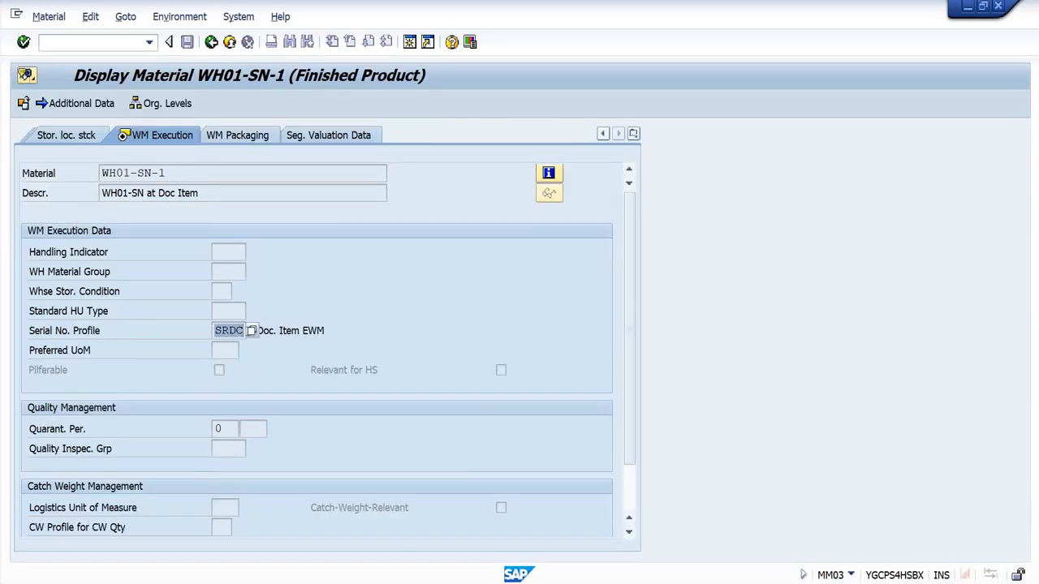
click(211, 42)
click(225, 155)
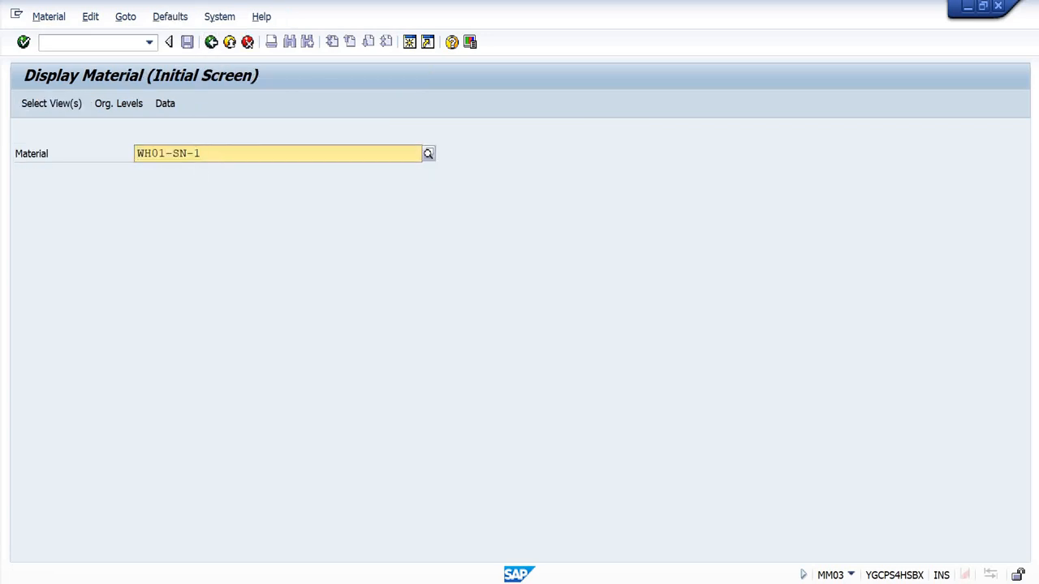
key(Return)
key(Return)
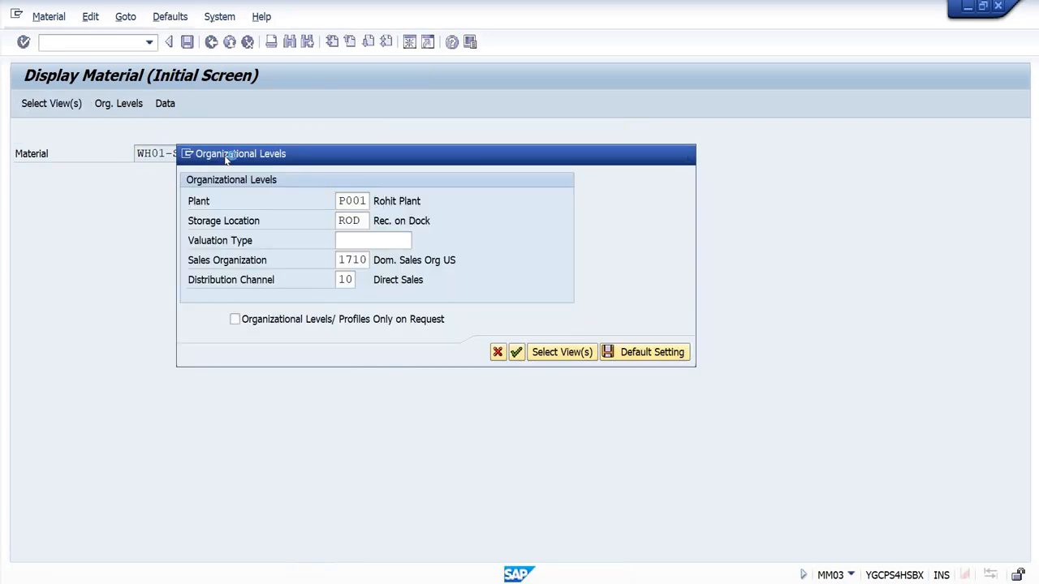
key(Return)
Step: Show the WM Execution view of material WH01-SN-2 and check its serial number profile
click(632, 134)
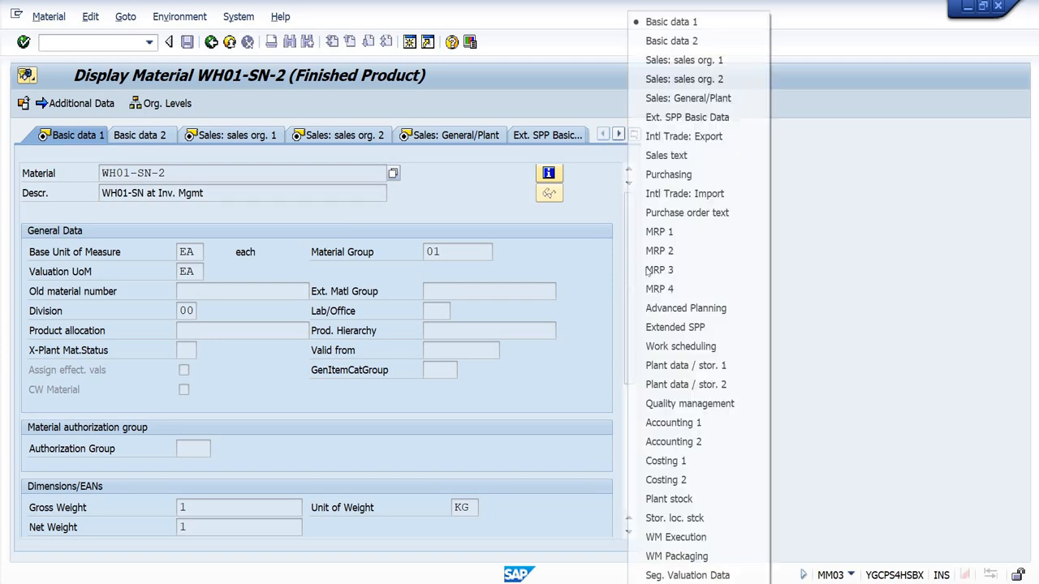
click(676, 537)
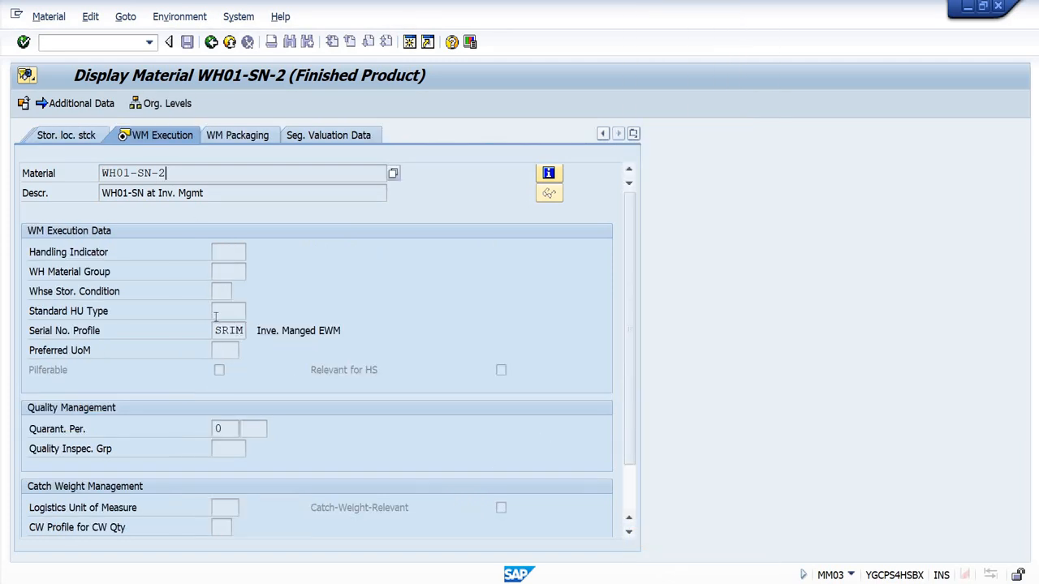
click(217, 329)
click(264, 331)
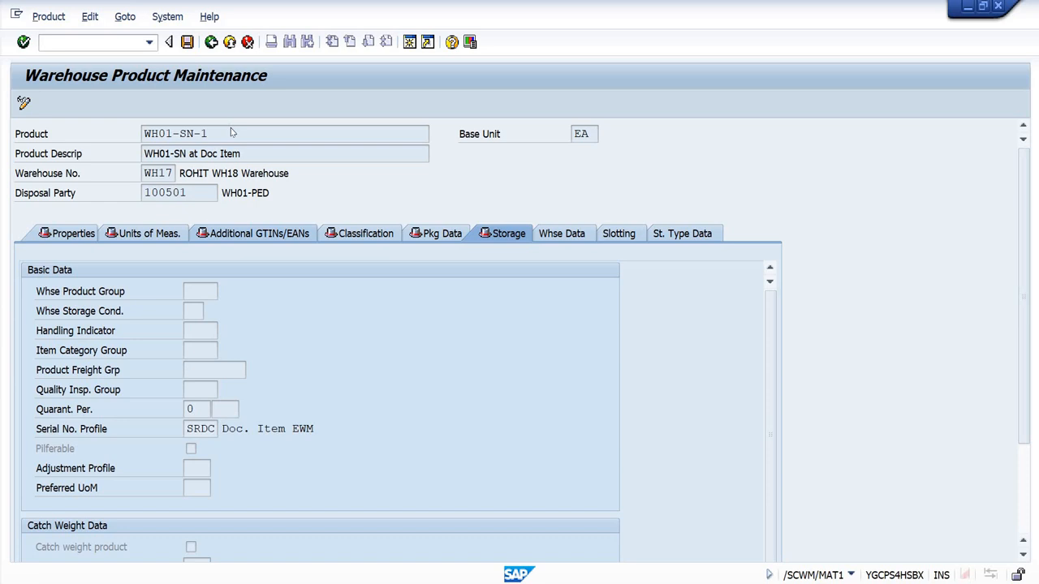
Step: Display warehouse product WH01-SN-2 for warehouse WH17 and check the serial number profile in its storage data
key(F3)
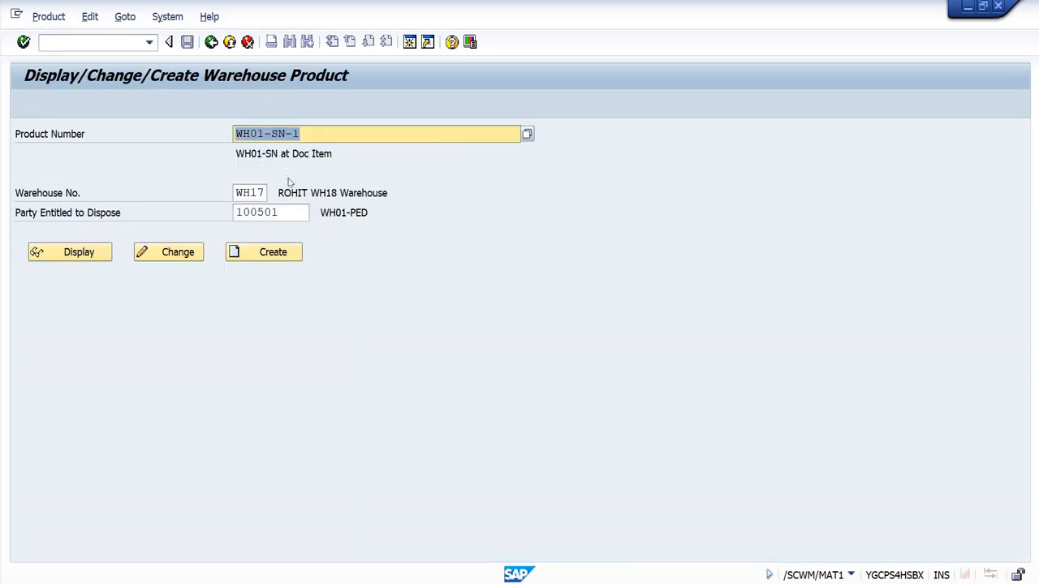
click(320, 133)
key(BackSpace)
text(2)
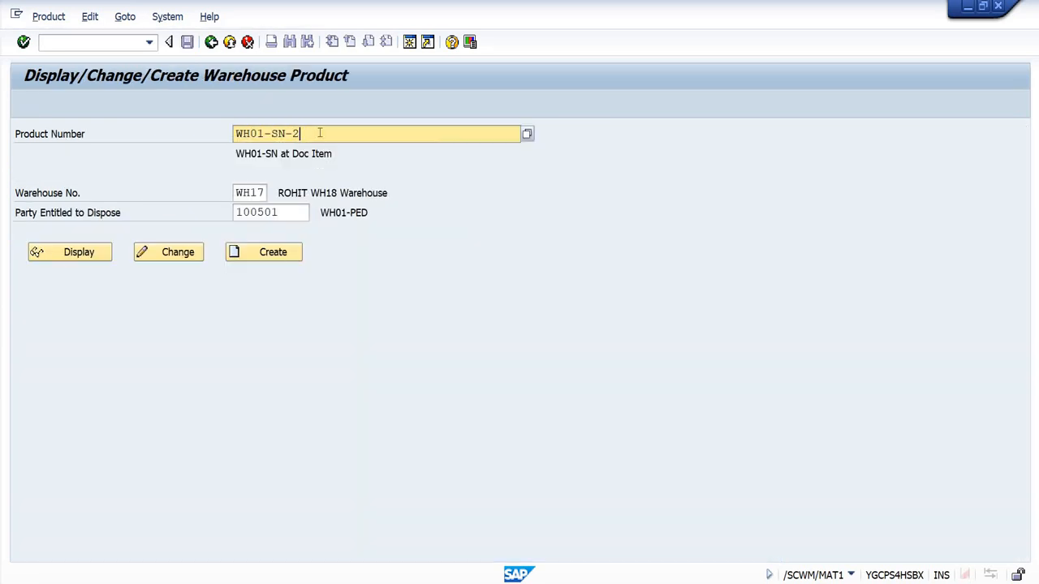
click(79, 252)
click(507, 234)
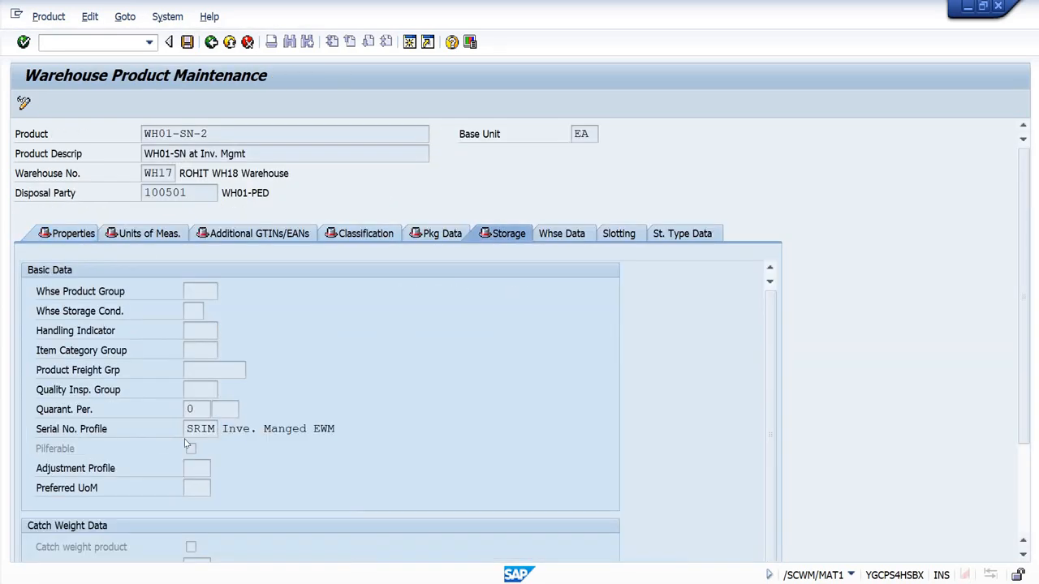
drag(182, 436, 225, 435)
Step: Switch back to the material master session and display material WH01-SN-3 with plant P001 and storage location ROD
key(alt+Tab)
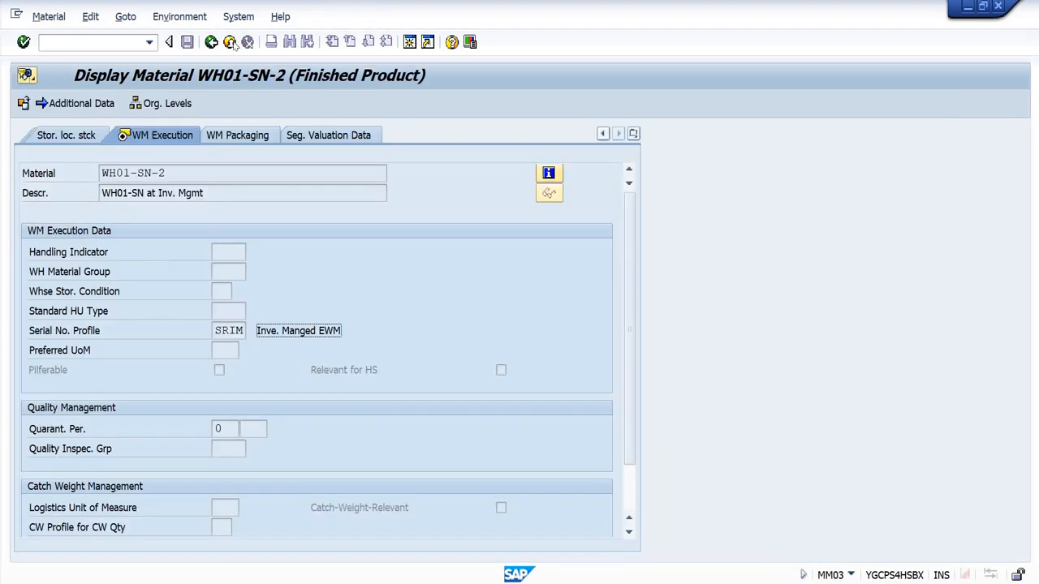
click(212, 43)
click(232, 153)
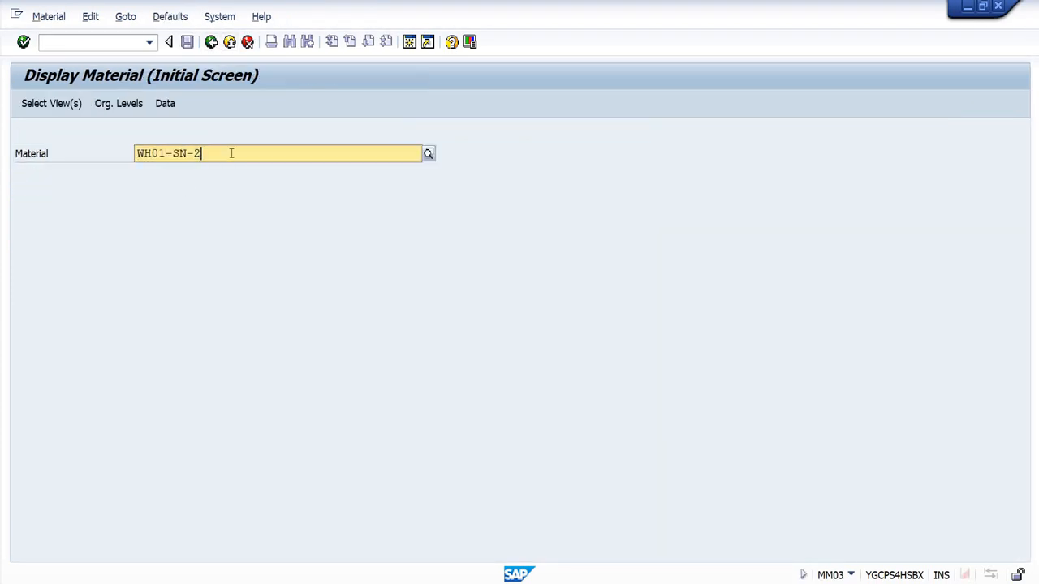
key(BackSpace)
text(3)
key(Return)
key(Return)
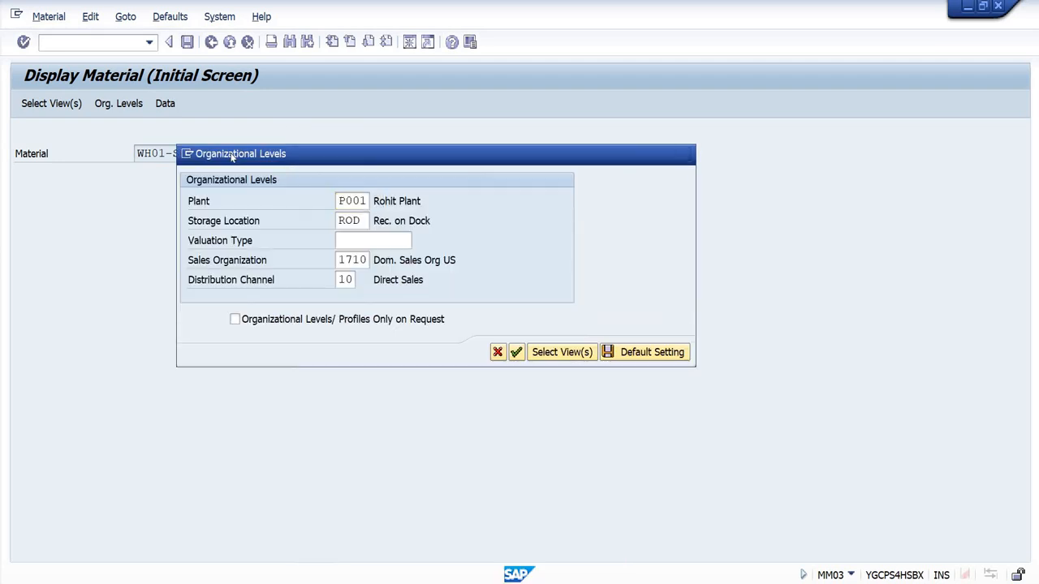
key(Return)
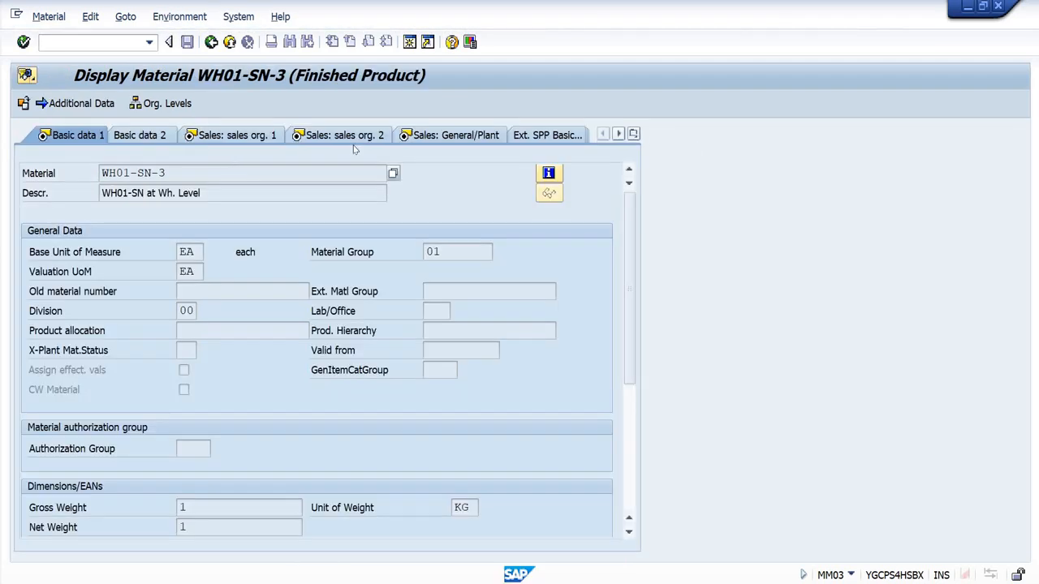
Step: Show the WM Execution view of material WH01-SN-3 and check its serial number profile and material number
click(633, 134)
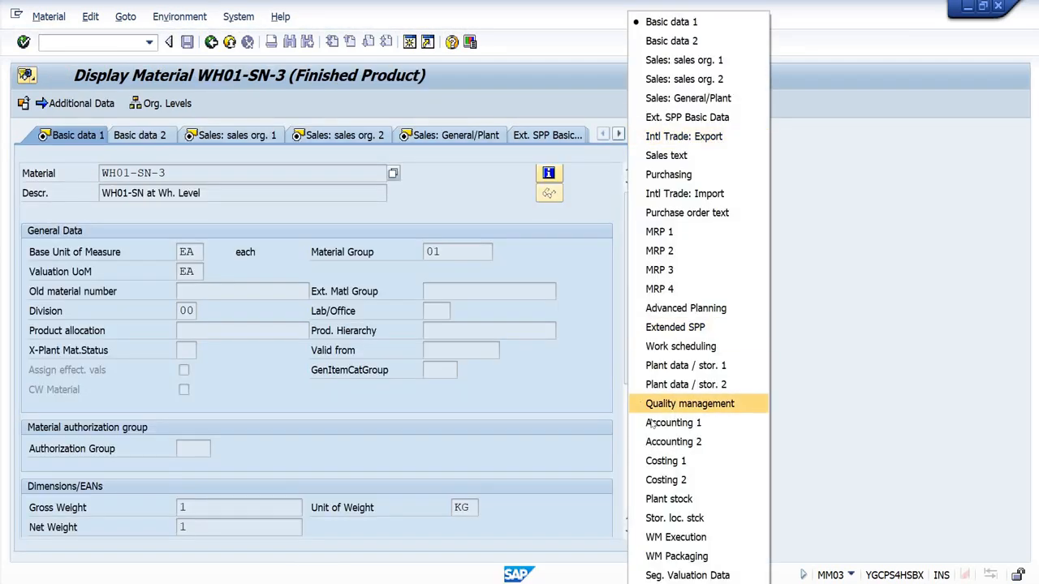
click(676, 537)
click(218, 330)
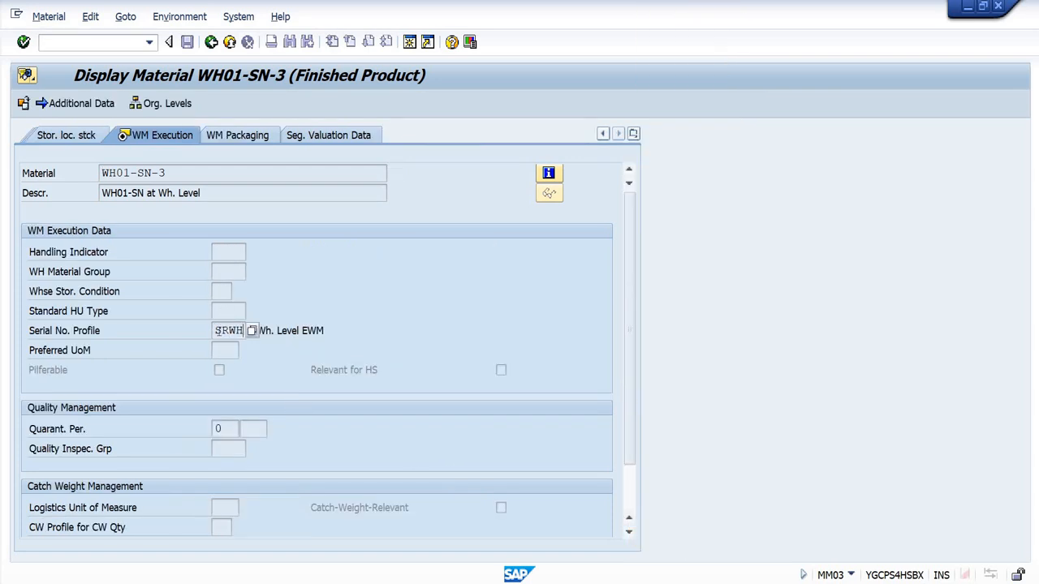
drag(217, 331, 214, 331)
drag(167, 173, 99, 179)
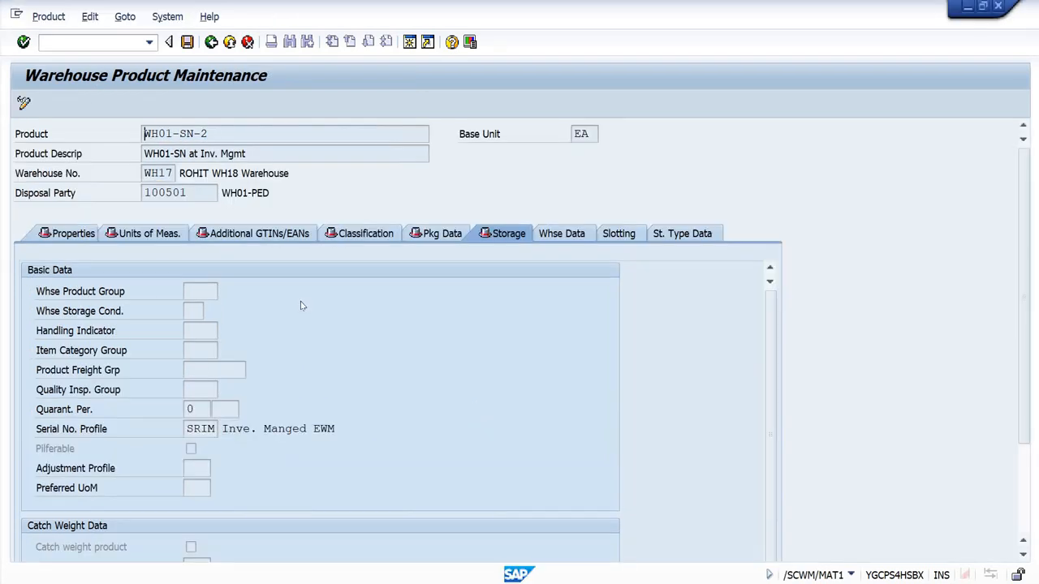
Step: Display warehouse product WH01-SN-3 for warehouse WH17 and check the serial number profile in its storage data
key(F3)
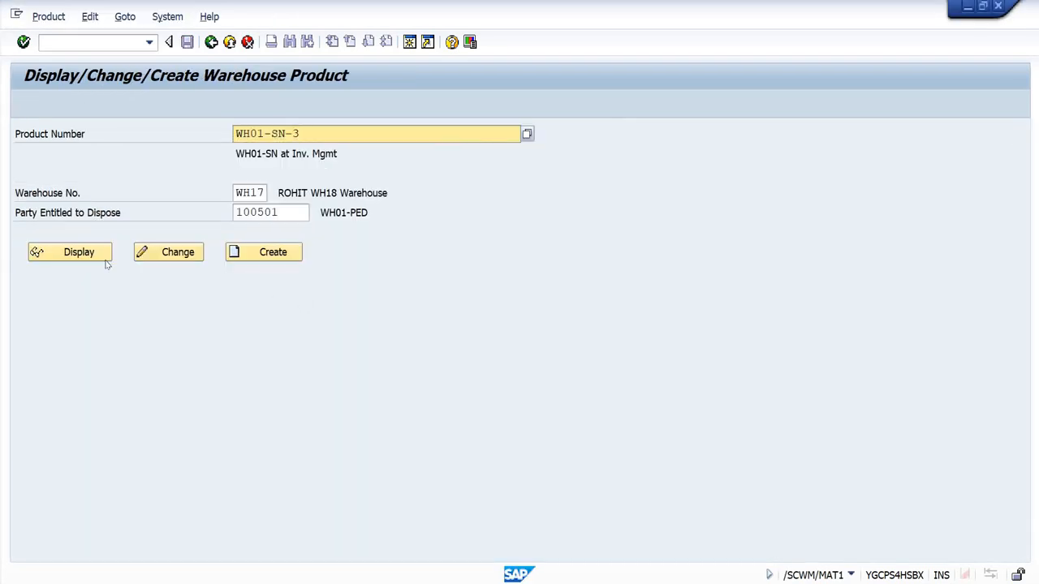
click(90, 254)
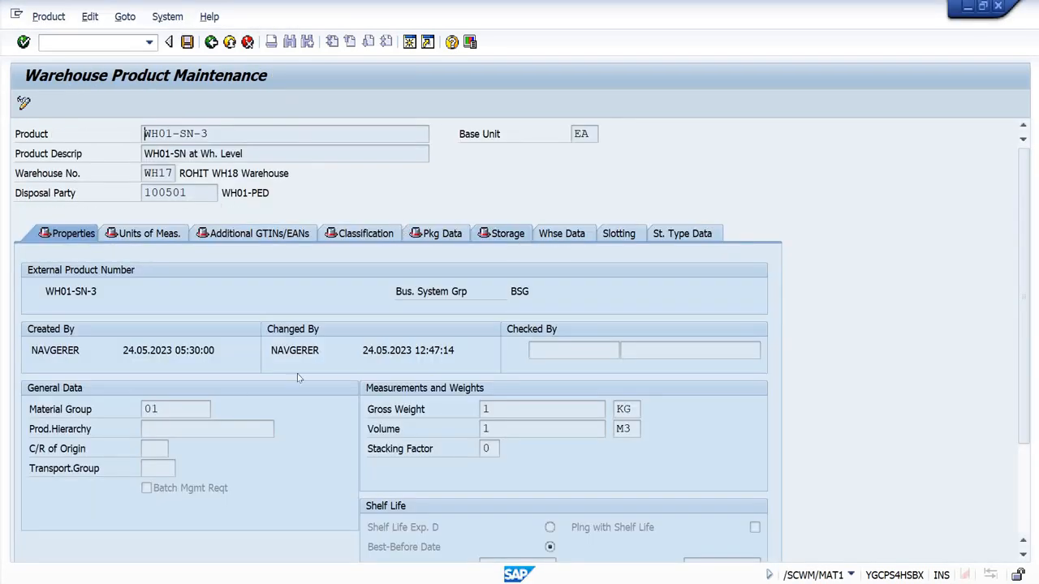
click(503, 232)
drag(185, 429, 212, 430)
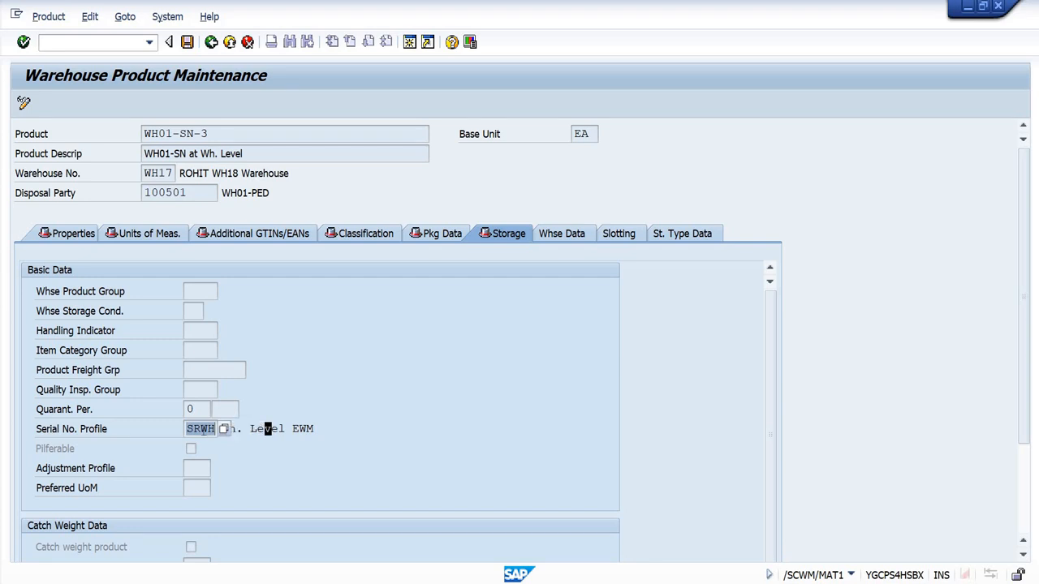
click(216, 430)
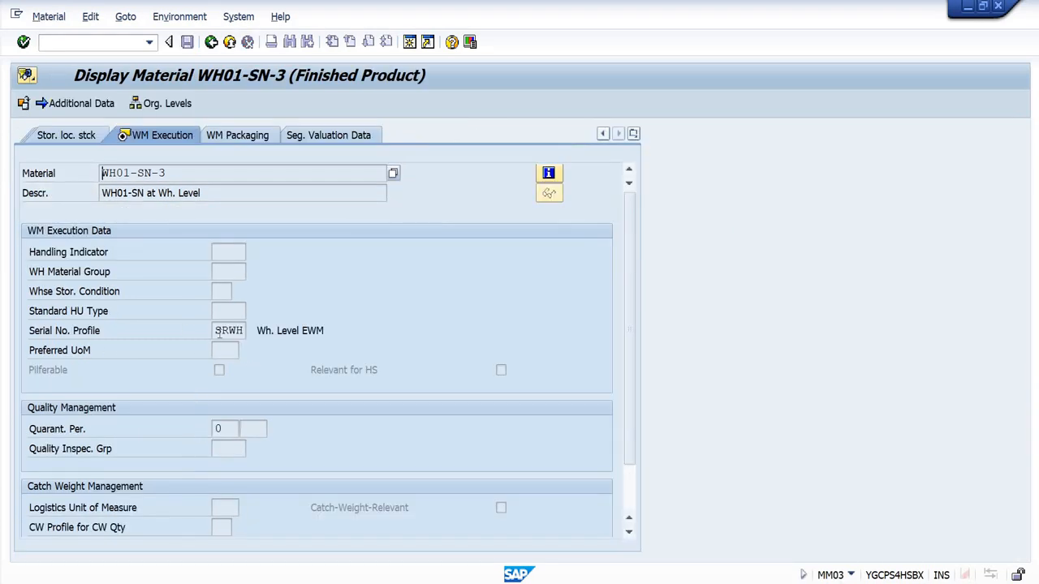
Step: Review the serial number profile and its description in the material master of WH01-SN-3, and leave the material display
drag(214, 328, 246, 332)
click(288, 350)
drag(325, 331, 258, 331)
click(331, 333)
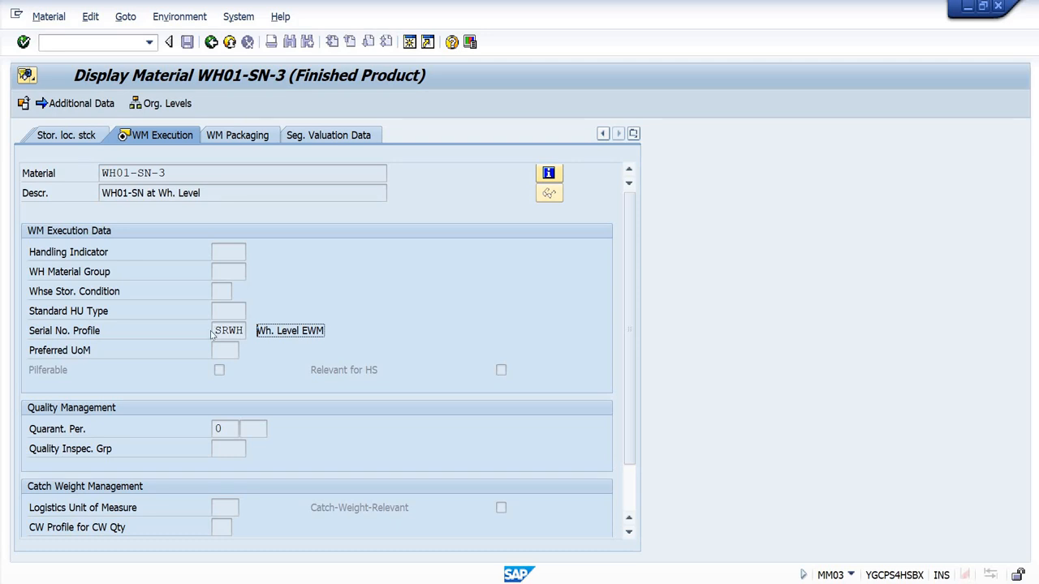
click(210, 43)
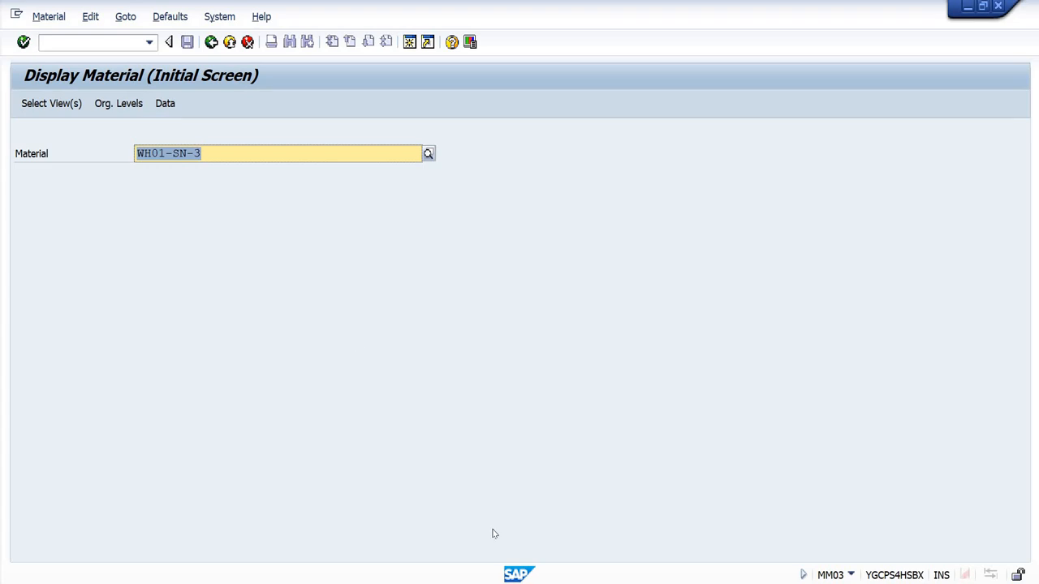
Step: Start transaction SPRO in the warehouse product session and open the SAP Reference IMG
click(580, 527)
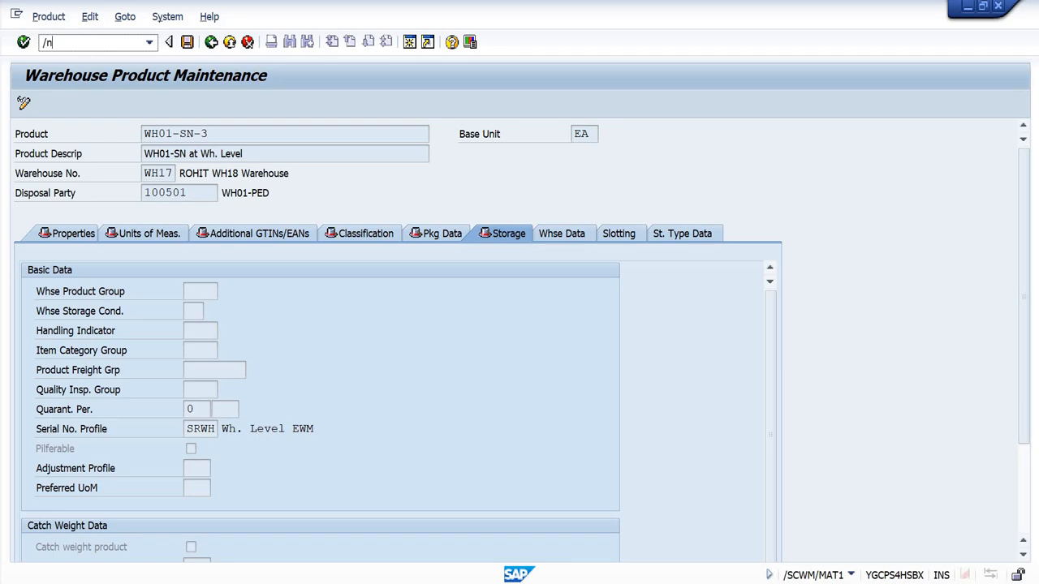
key(Return)
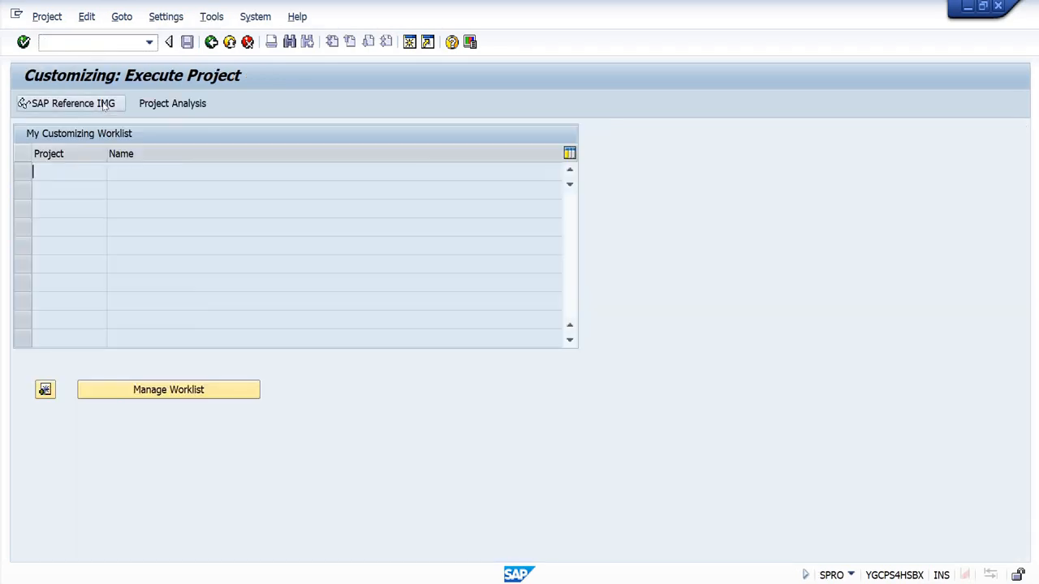
key(F5)
Step: Open Define Item Types for Inbound Delivery Process under Extended Warehouse Management, Goods Receipt Process, Inbound Delivery
scroll(24, 332, down, 5)
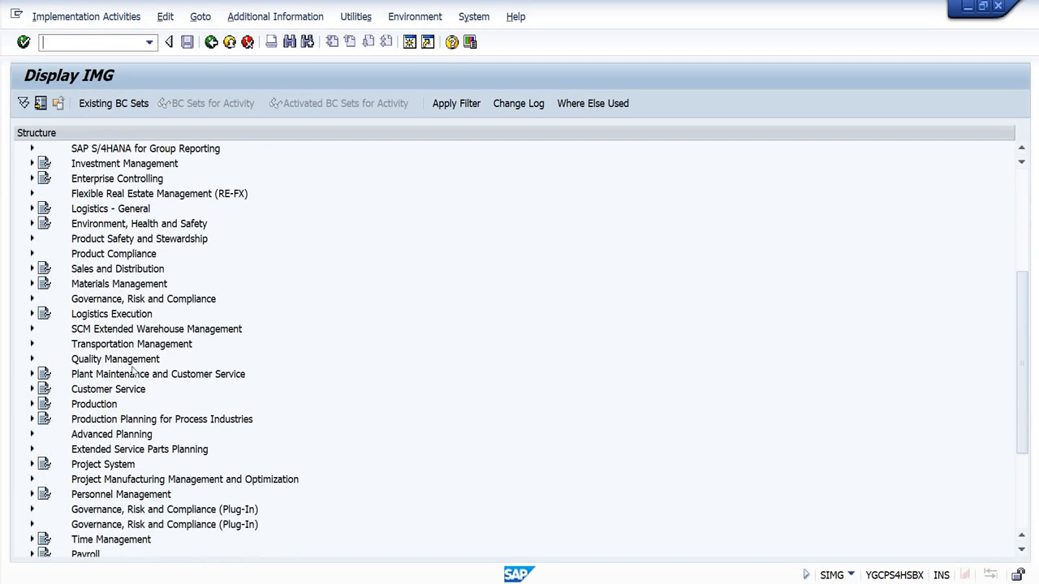
click(30, 328)
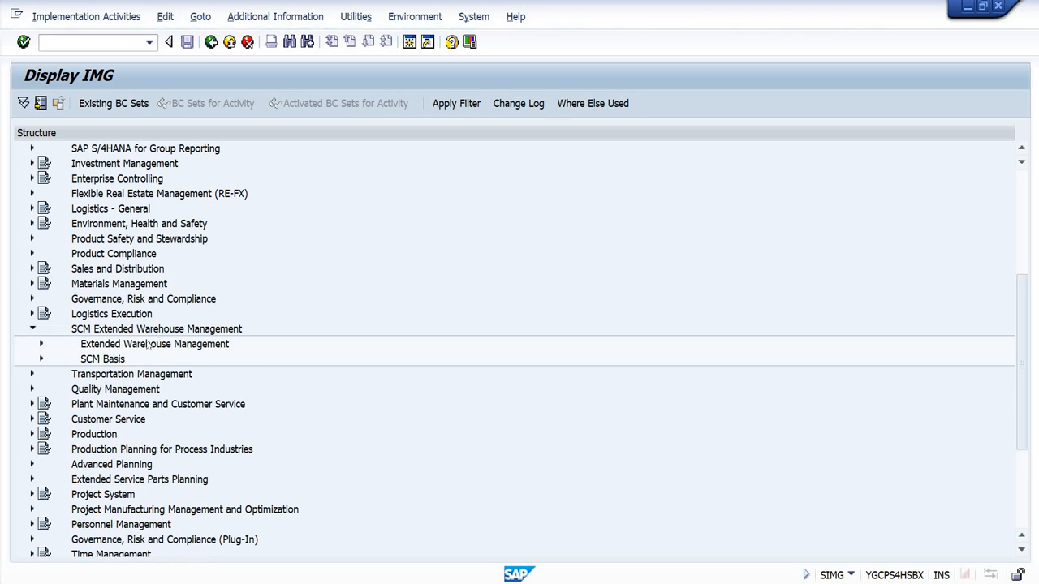
click(148, 344)
click(40, 345)
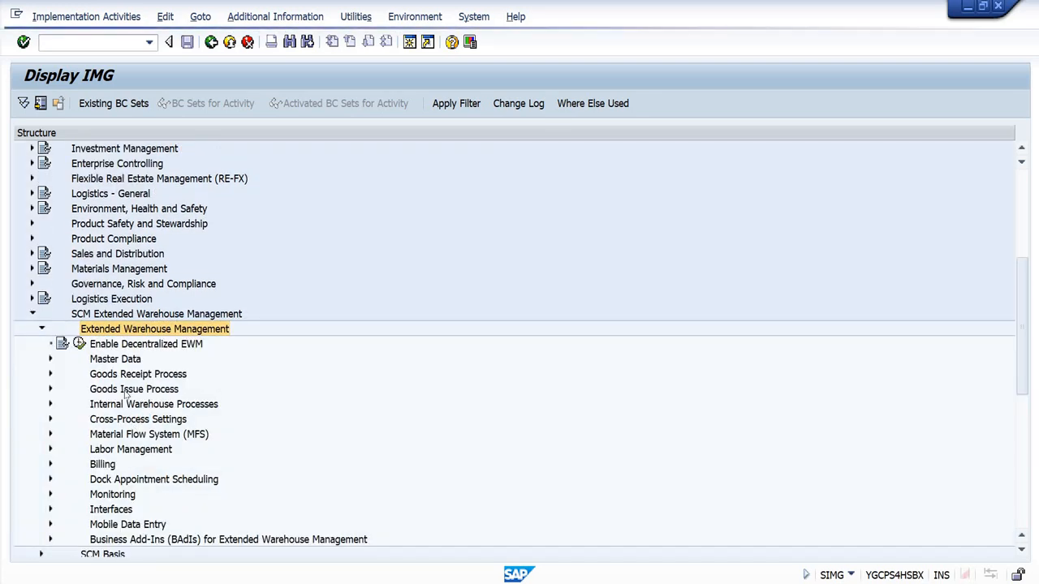
click(51, 374)
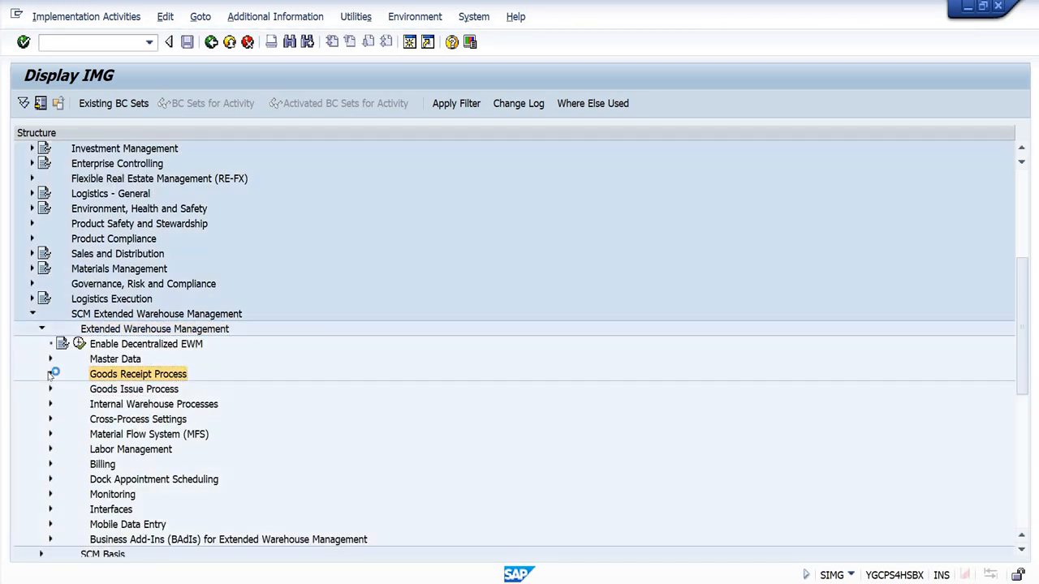
click(59, 464)
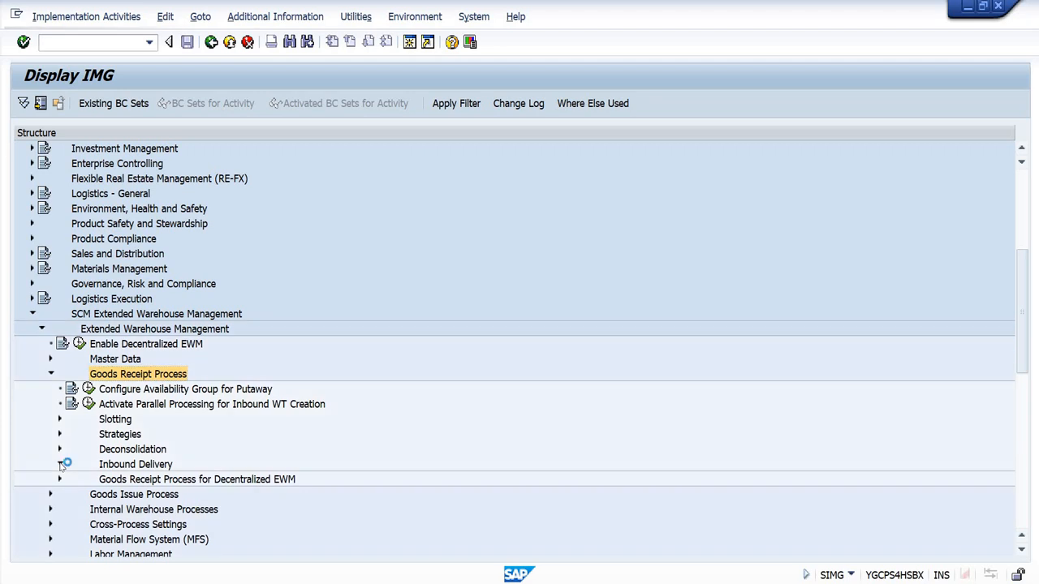
click(163, 380)
click(165, 390)
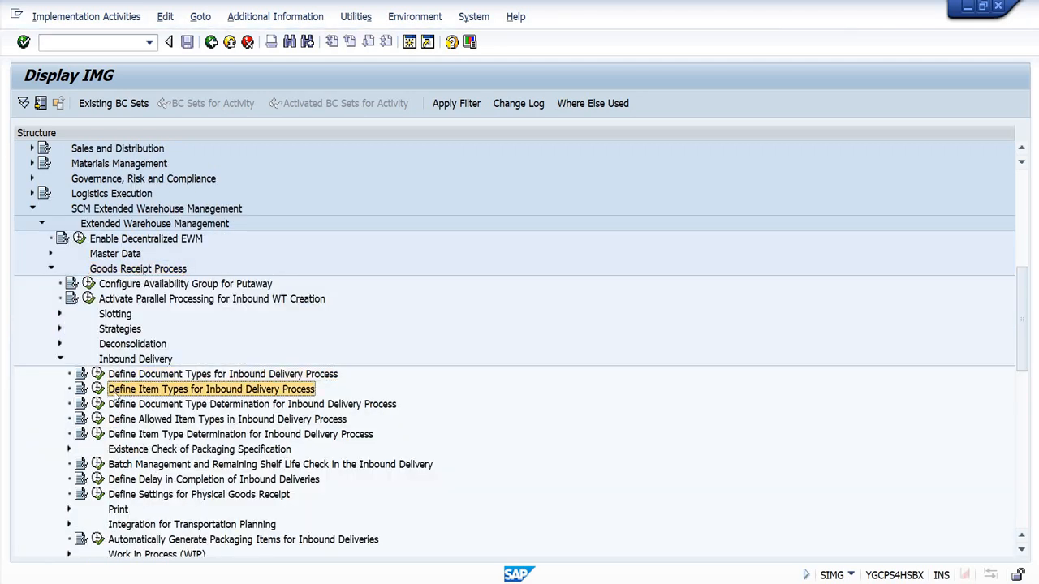
click(98, 389)
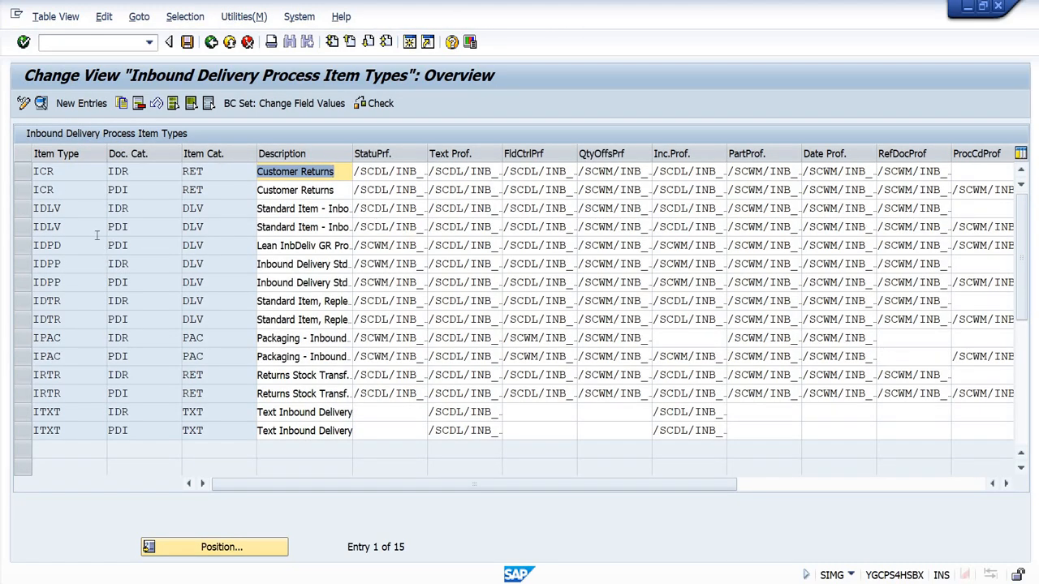
Step: Show the details of item type IDLV with document category PDI, down to its process management and control settings
click(22, 231)
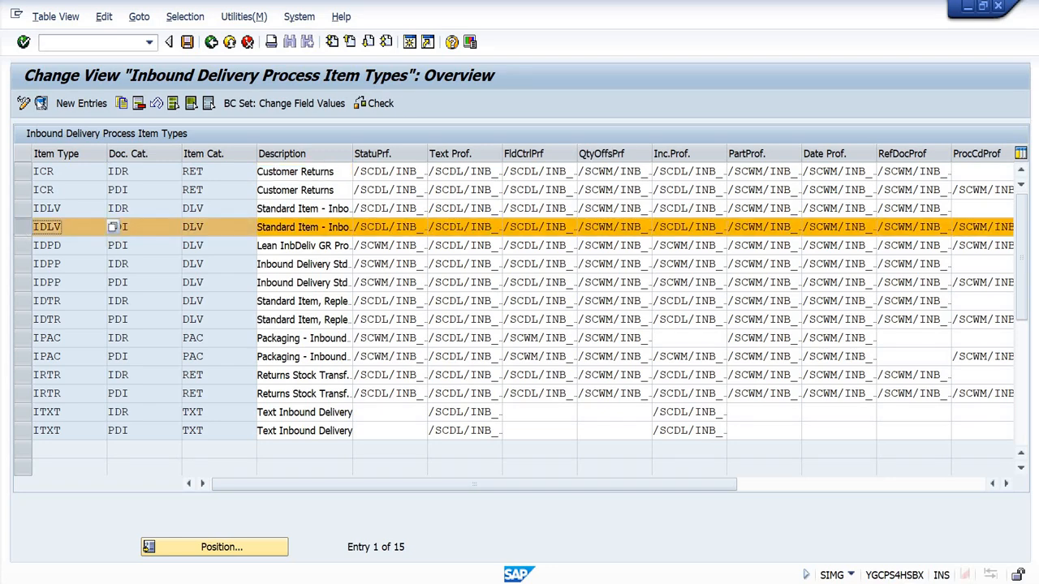
key(ctrl+shift+F2)
scroll(186, 459, down, 3)
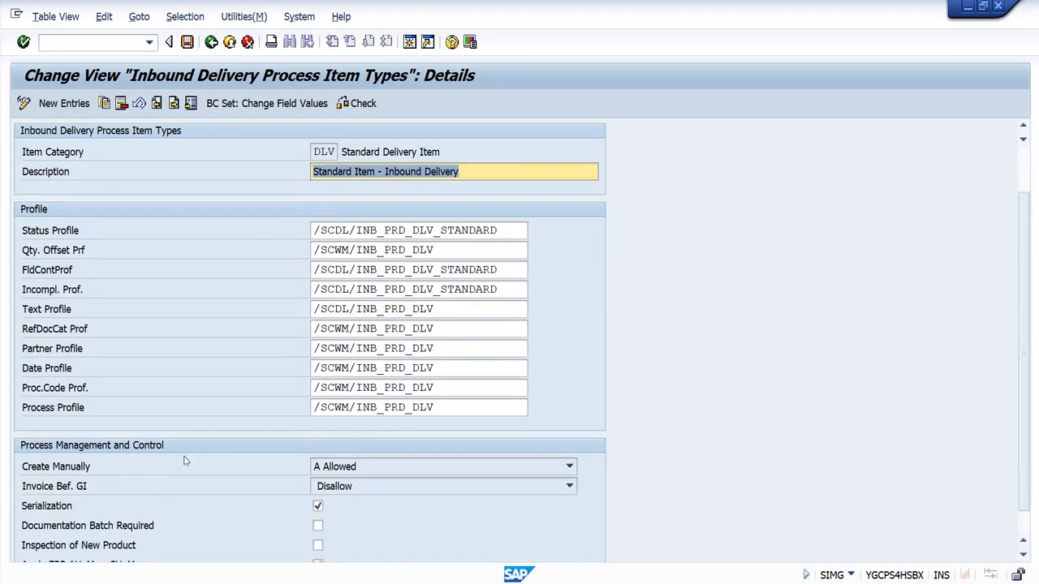
scroll(256, 494, down, 1)
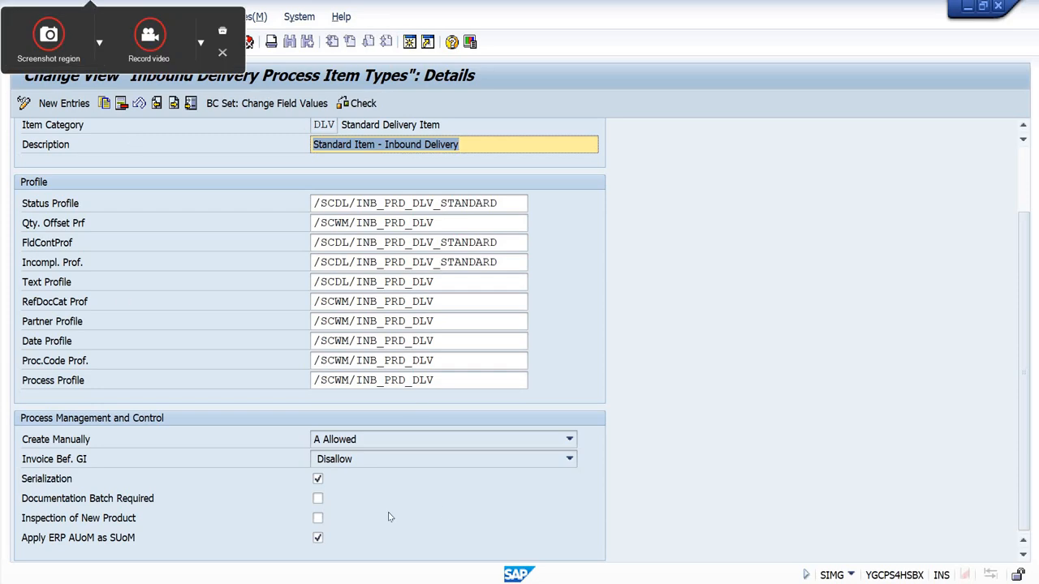
Step: Toggle the Serialization setting of item type IDLV, save the entry, and accept the validation messages
click(317, 479)
click(187, 42)
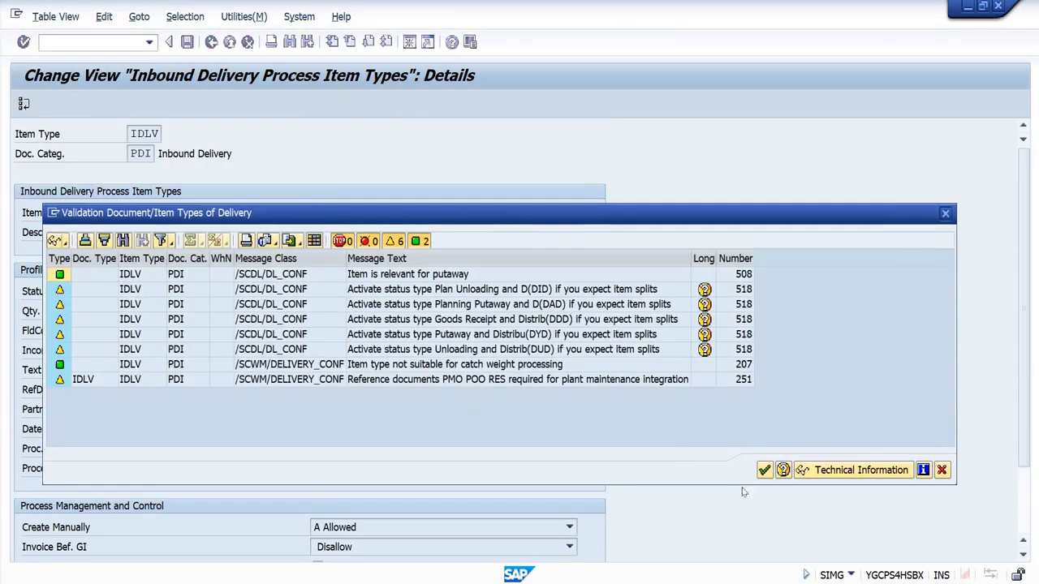
click(763, 470)
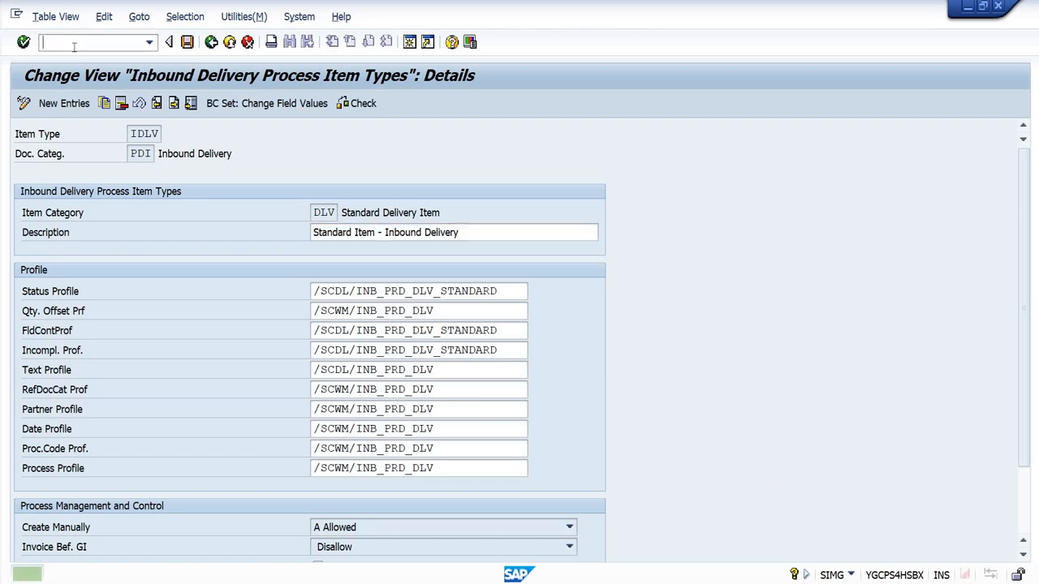
Step: Start transaction VL31N in a separate session and begin an inbound delivery for the first remembered purchase order, with delivery date 24.05.2023
text(/nvl)
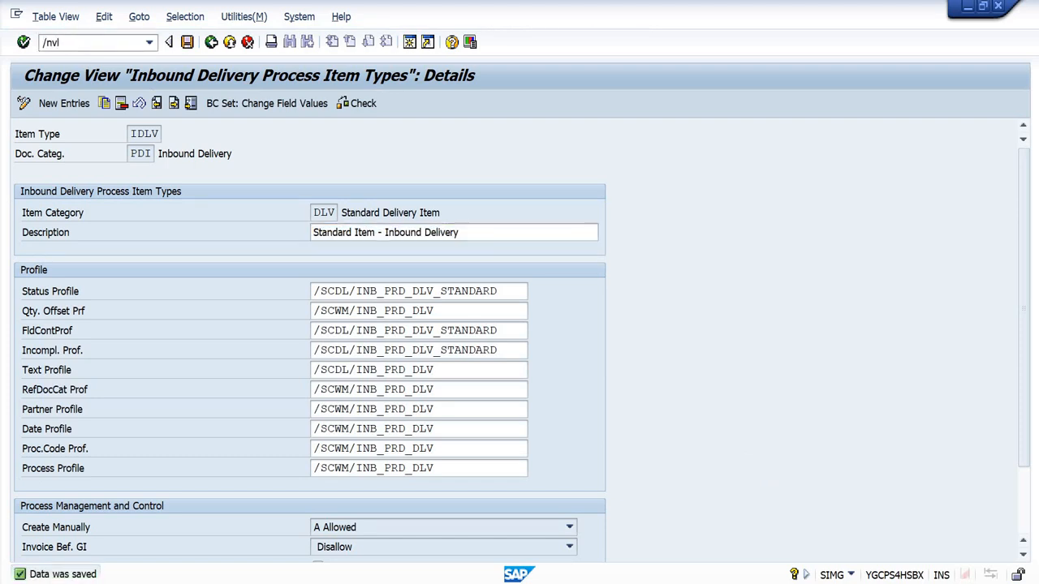
key(Return)
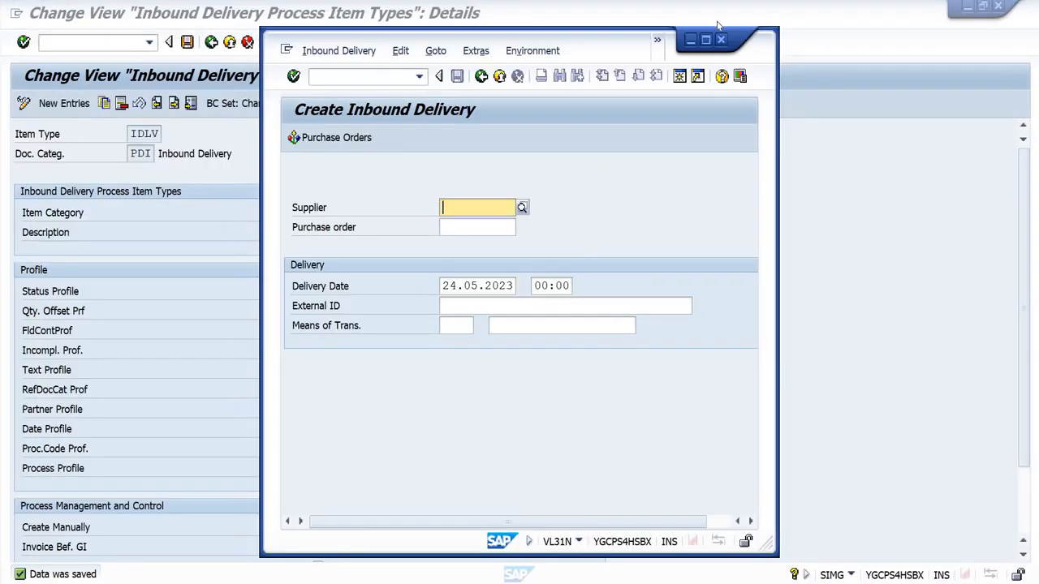
click(705, 40)
click(204, 195)
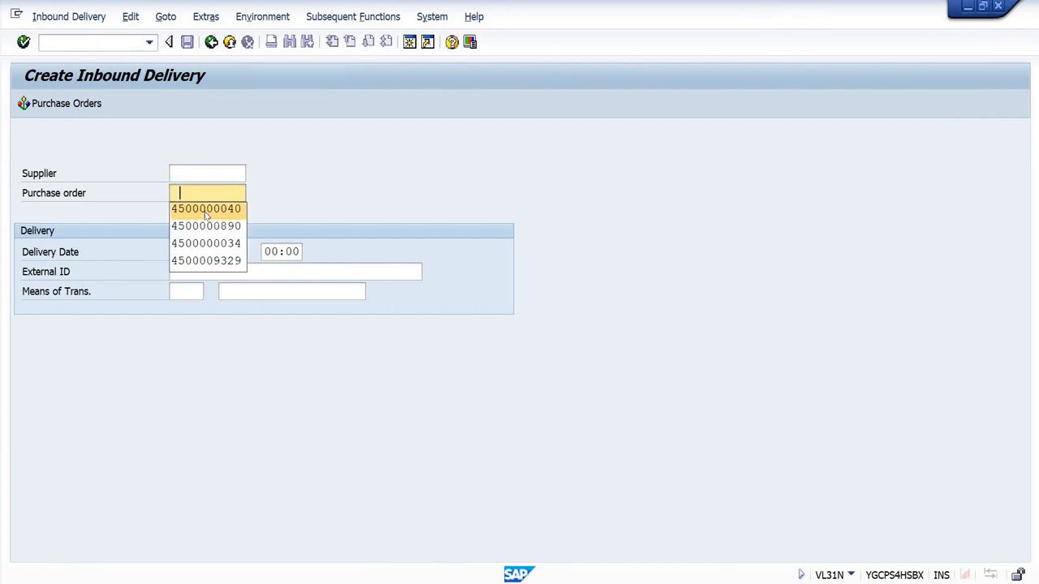
click(206, 211)
key(Tab)
key(Tab)
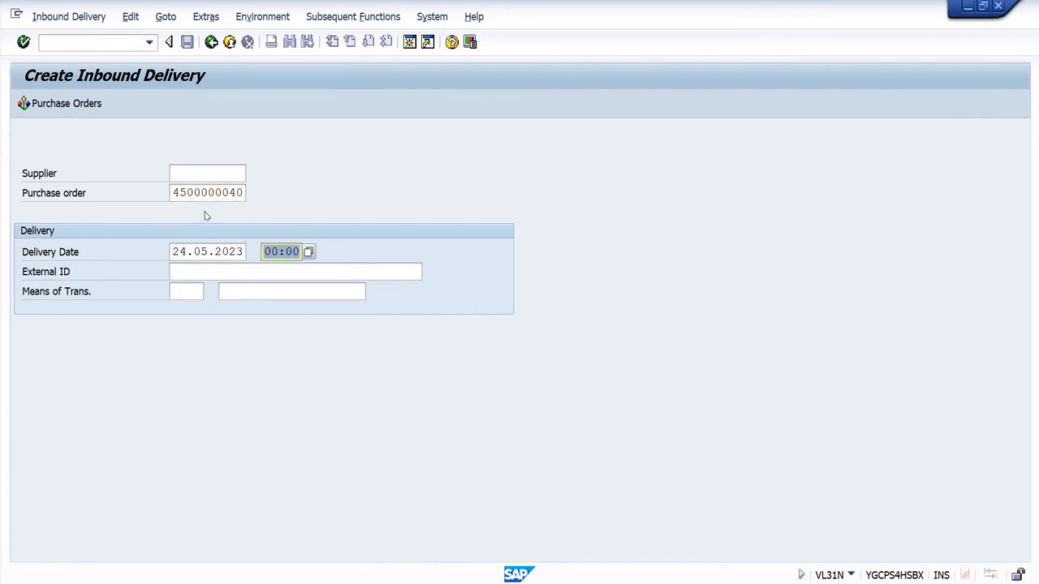
key(Return)
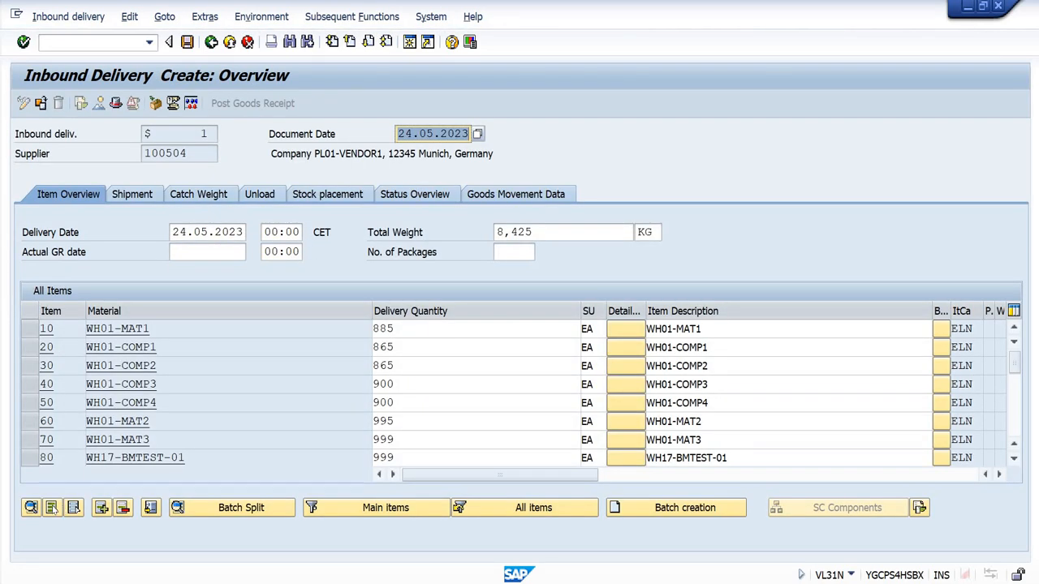
Step: Delete all items of the inbound delivery except WH01-SN-1, WH01-SN-2 and WH01-SN-3
click(51, 507)
scroll(91, 410, down, 2)
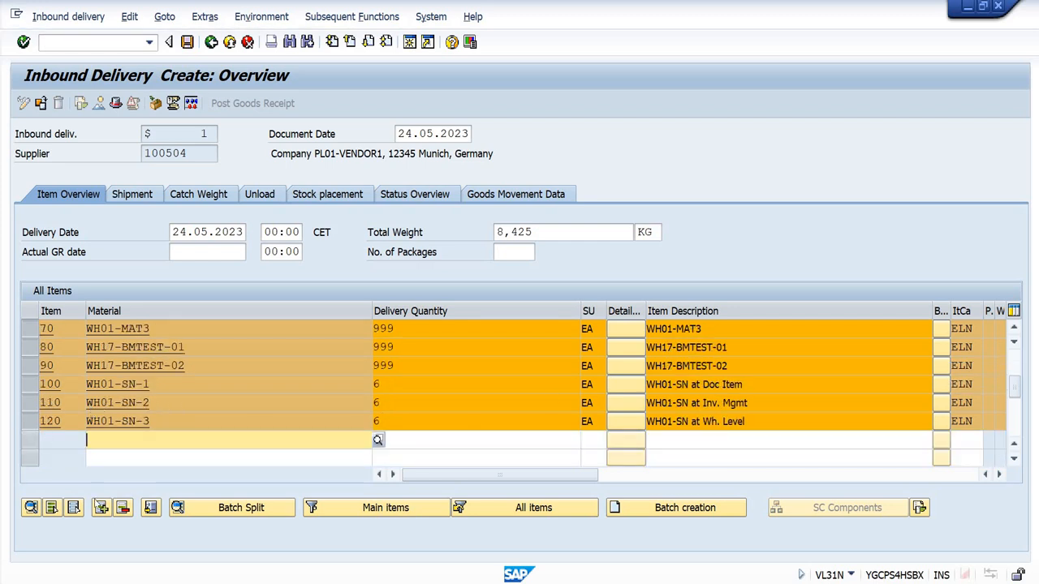
click(30, 384)
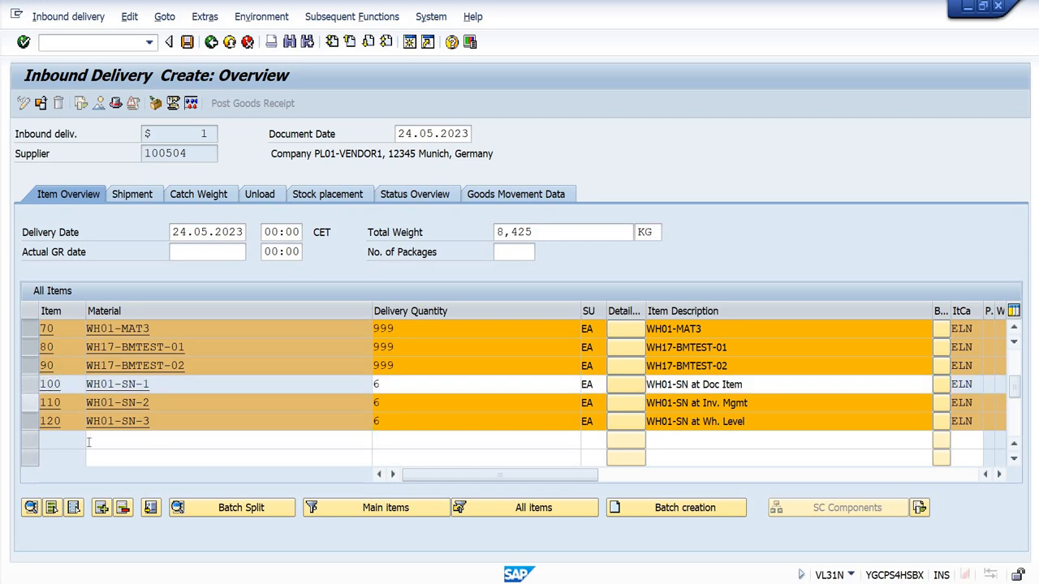
click(30, 402)
click(33, 422)
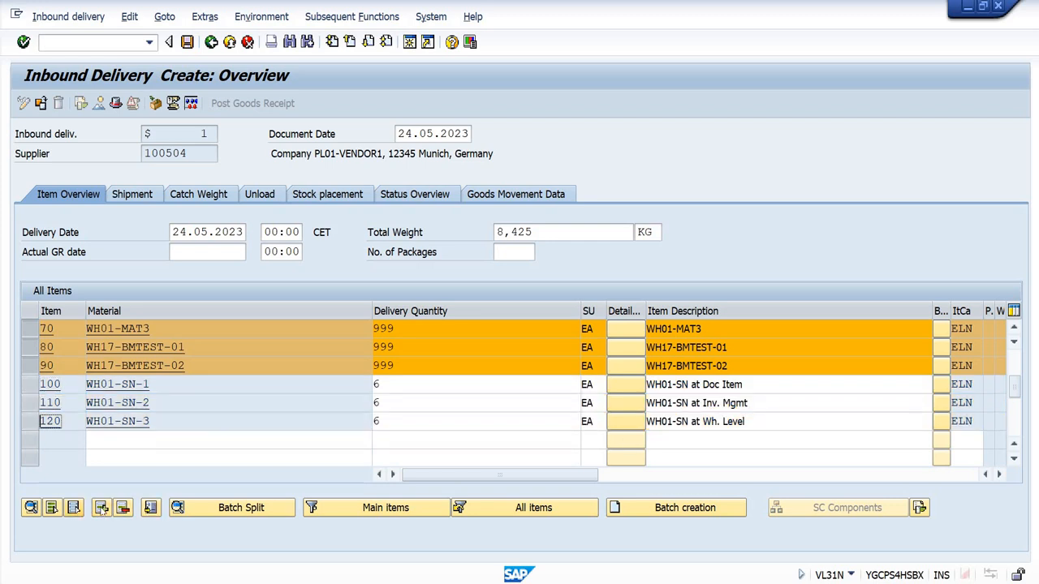
click(126, 508)
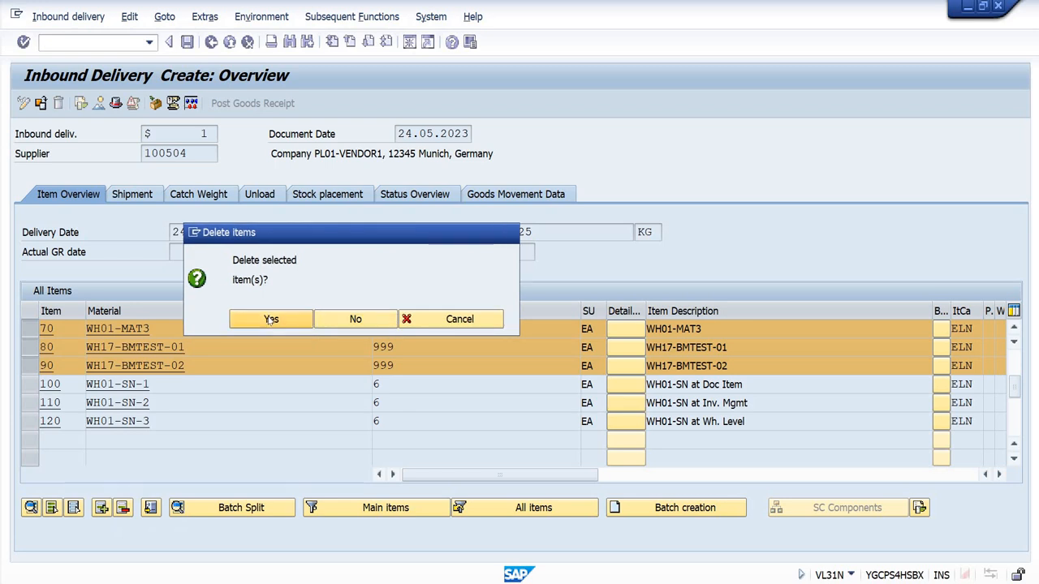
click(272, 319)
Step: Set the delivery quantity of WH01-SN-1, WH01-SN-2 and WH01-SN-3 to 1 EA each
click(391, 331)
text(1)
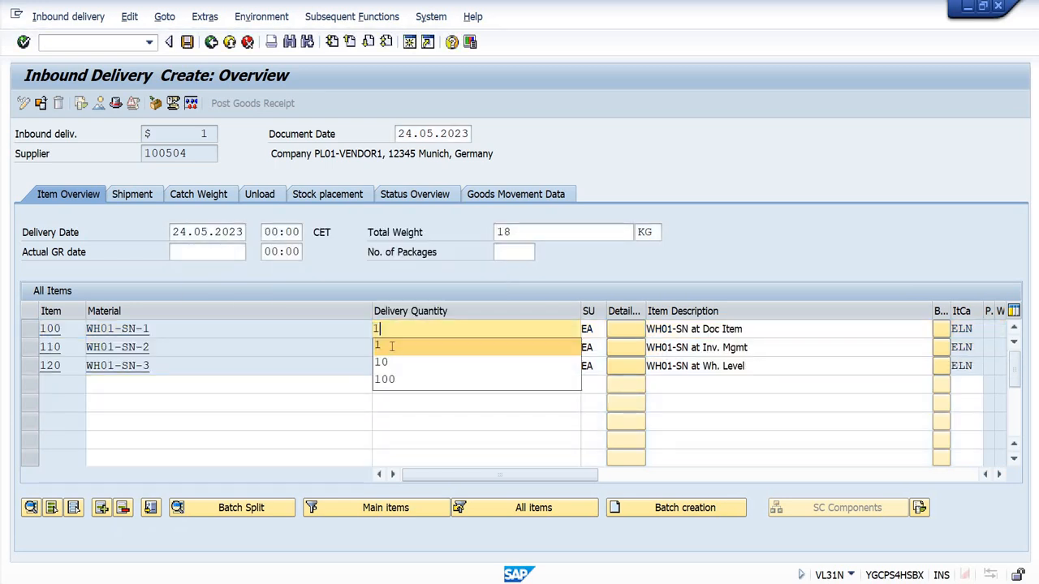
click(389, 348)
text(1)
click(386, 365)
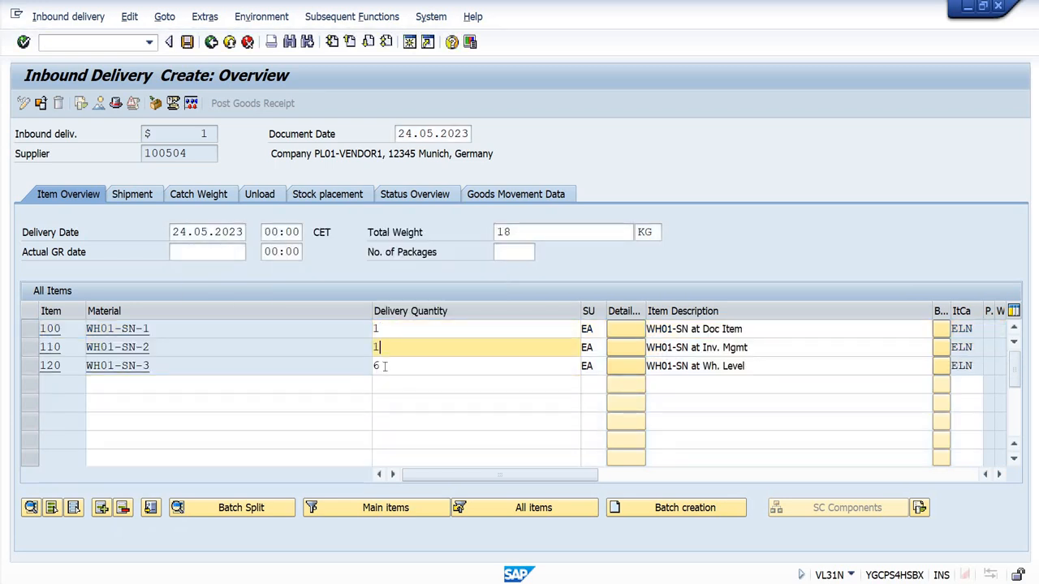
click(386, 366)
text(1)
key(Return)
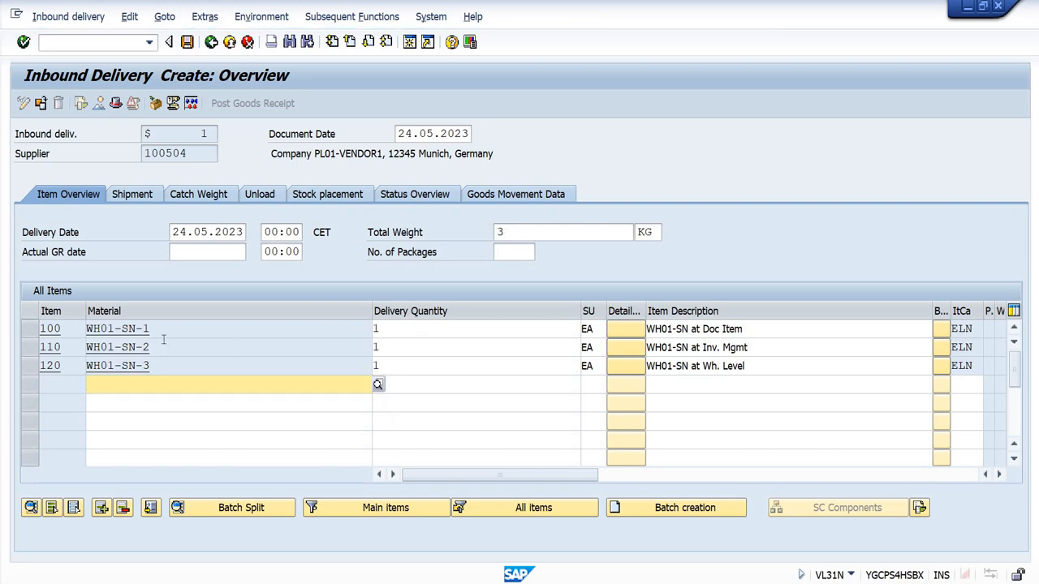
Step: Review the quantity and descriptions of the three serialized items, and save the inbound delivery
click(421, 329)
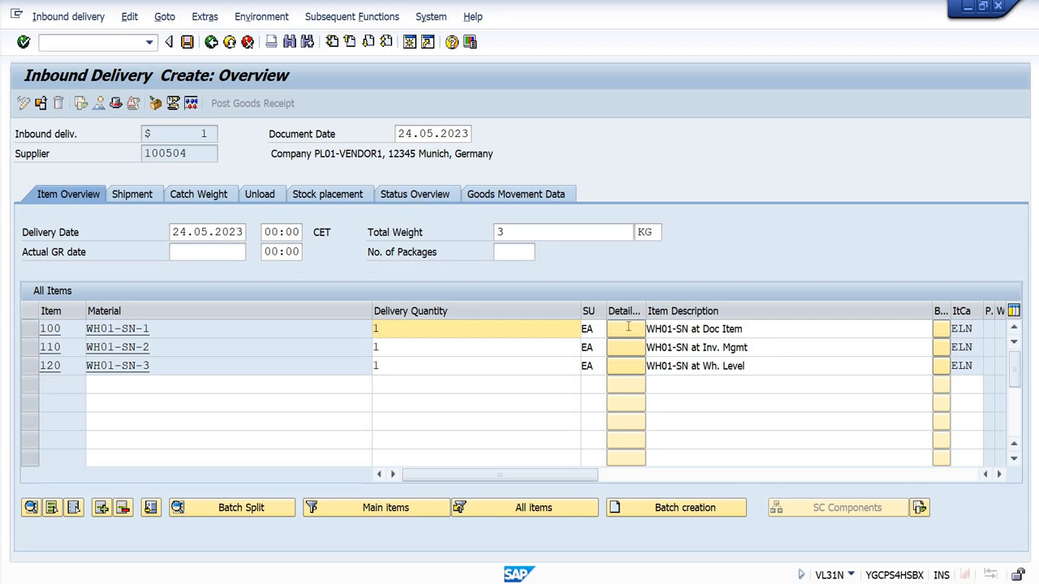
drag(744, 329, 812, 352)
drag(649, 349, 652, 365)
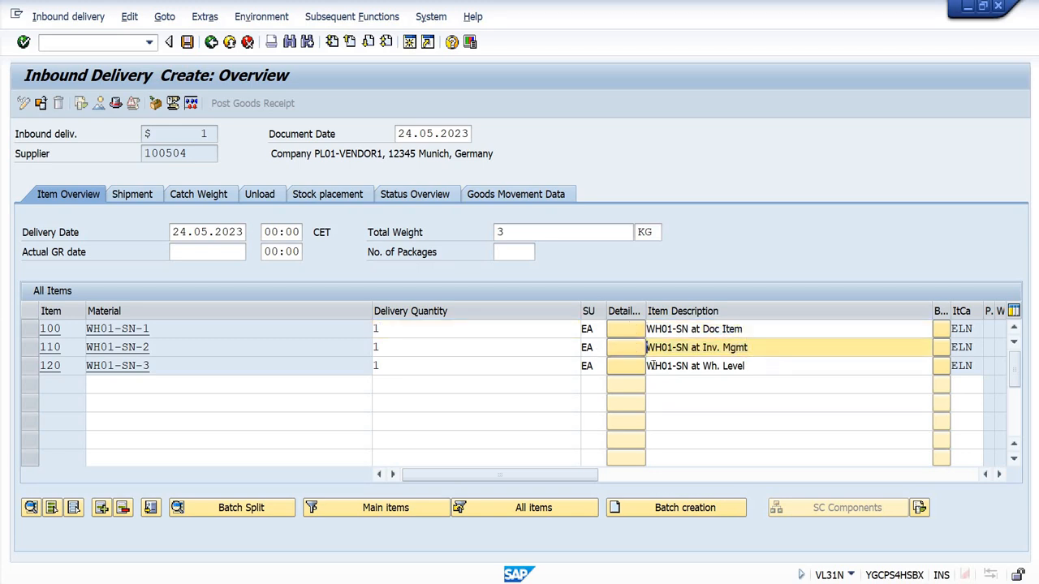
click(648, 366)
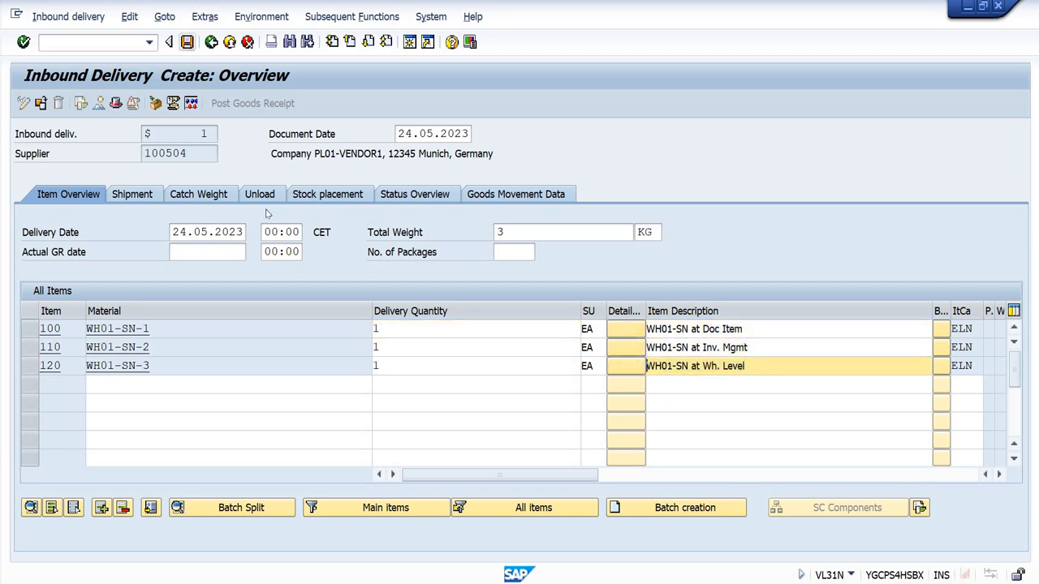
key(ctrl+s)
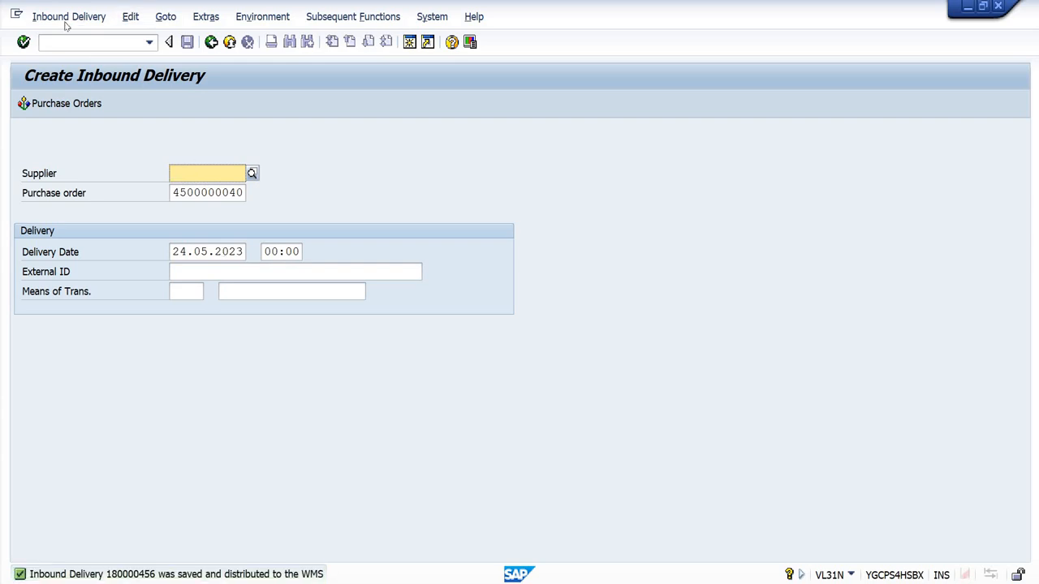
Step: Take the saved delivery's number from its display transaction and find that inbound delivery in transaction /SCWM/PRDI
click(68, 17)
click(61, 95)
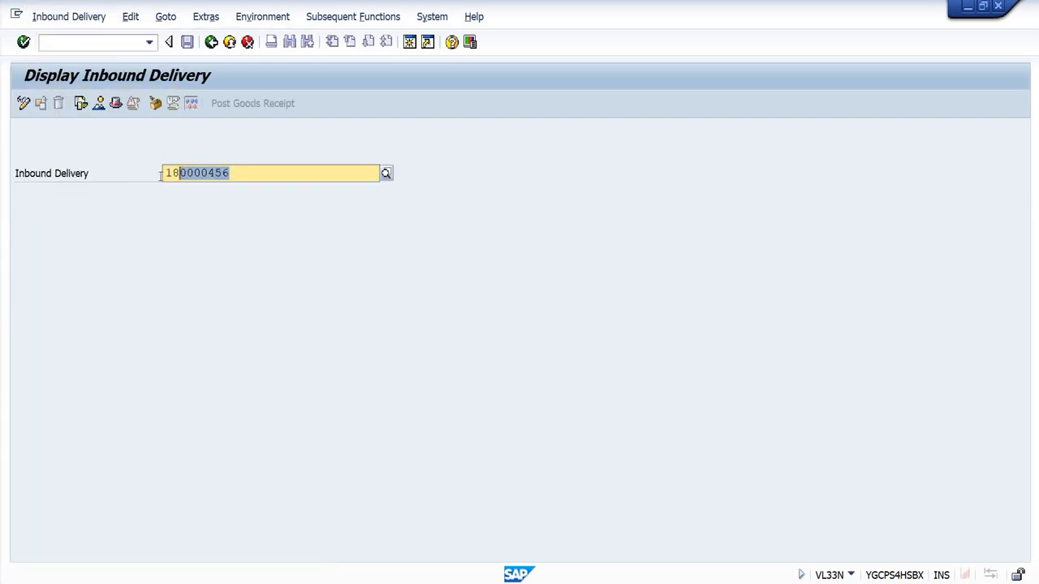
click(149, 43)
click(124, 145)
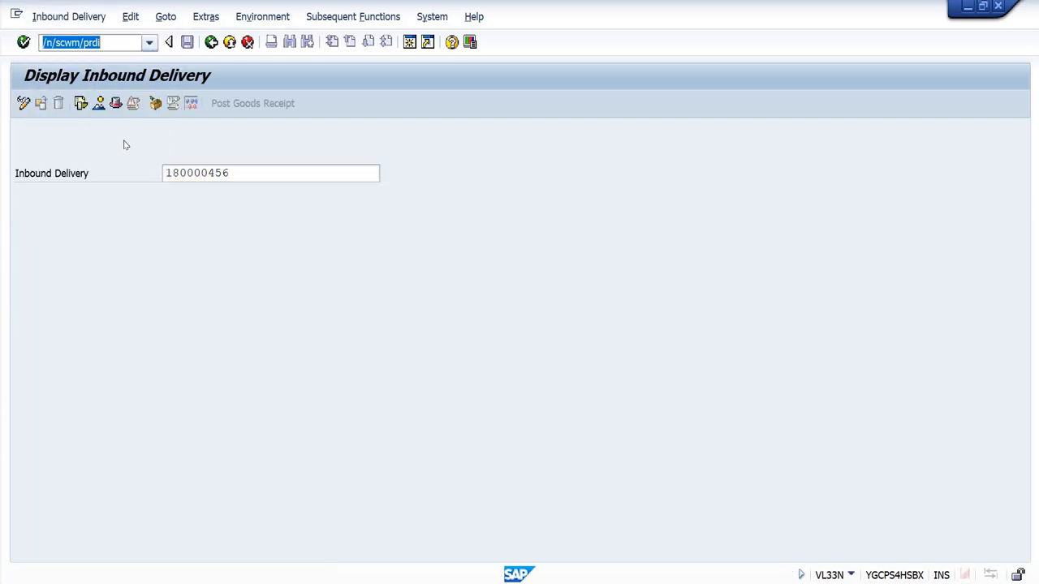
key(Return)
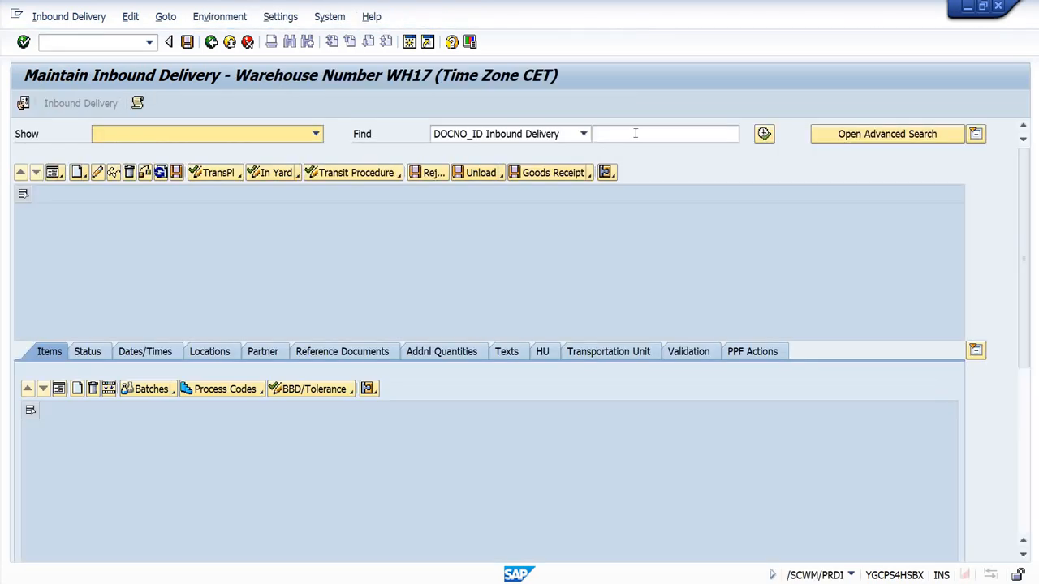
click(635, 134)
text(180000456)
click(764, 135)
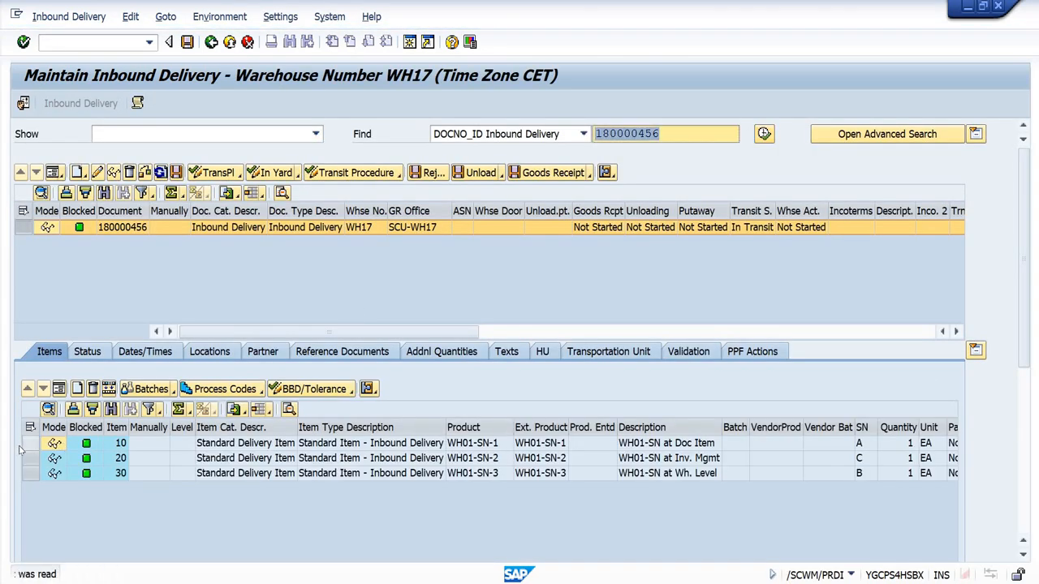
Step: Try to post the goods receipt for the inbound delivery without serial numbers, and close the resulting log
drag(29, 445, 29, 475)
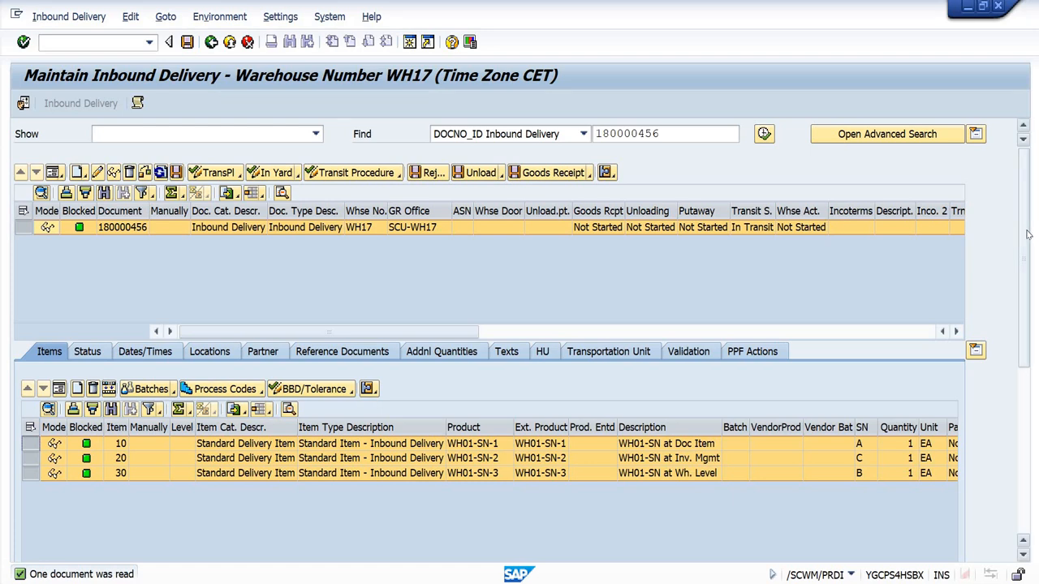
drag(1027, 230, 1018, 133)
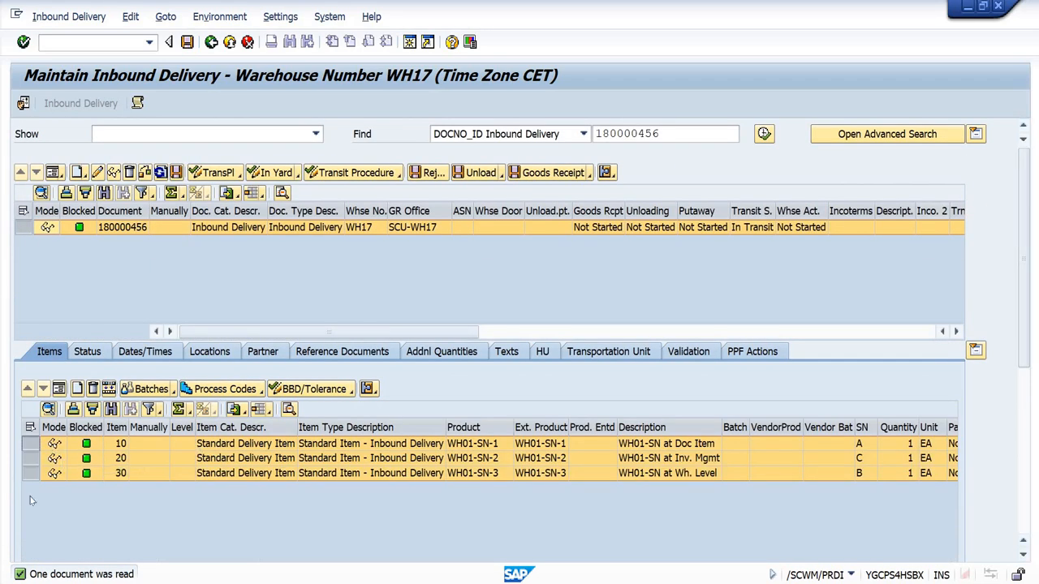
click(31, 444)
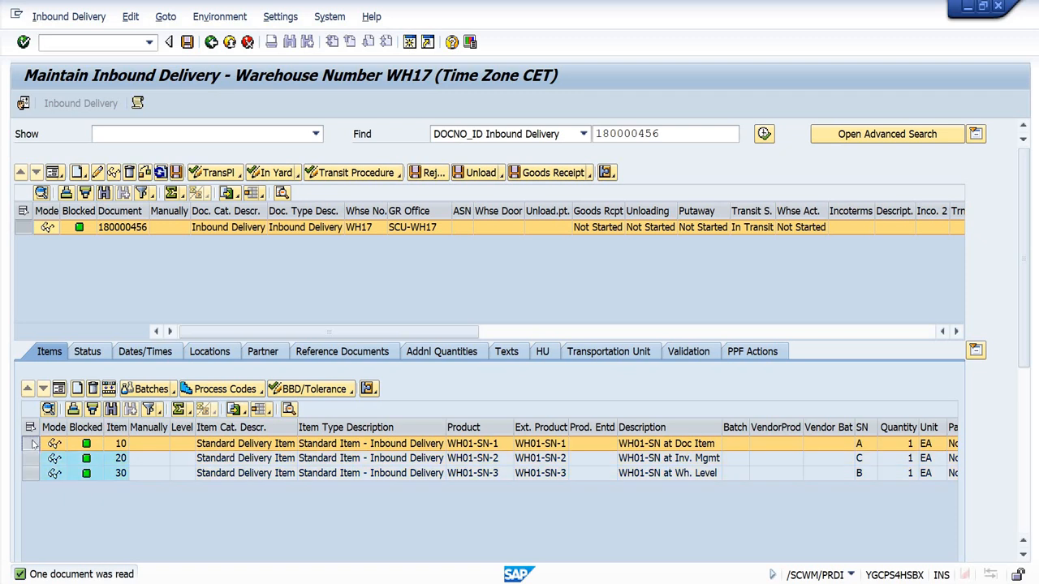
click(549, 177)
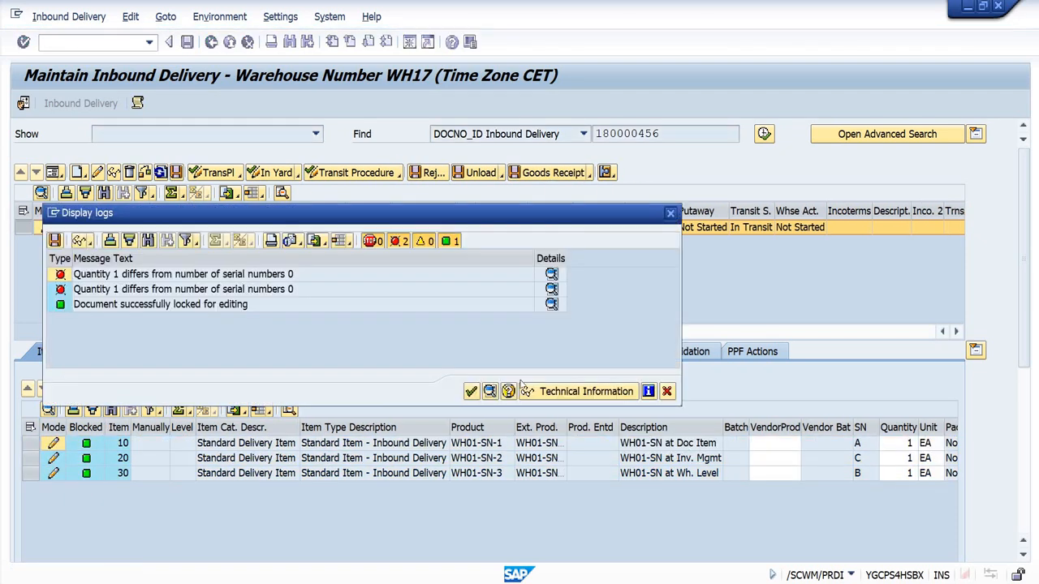
click(470, 393)
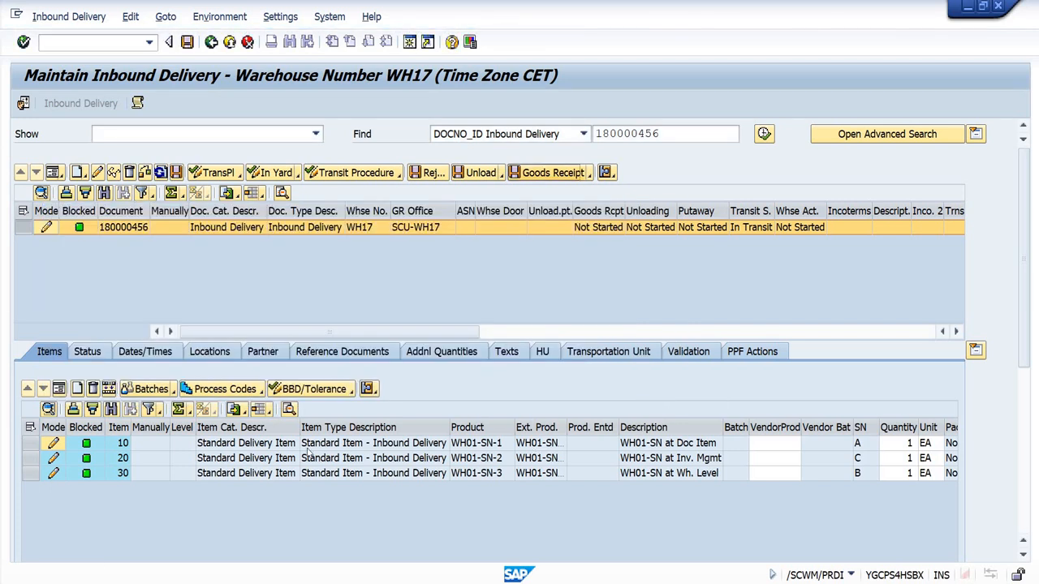
Step: Enter serial number 11 for item 10, product WH01-SN-1, in the item's serial number details
double_click(310, 446)
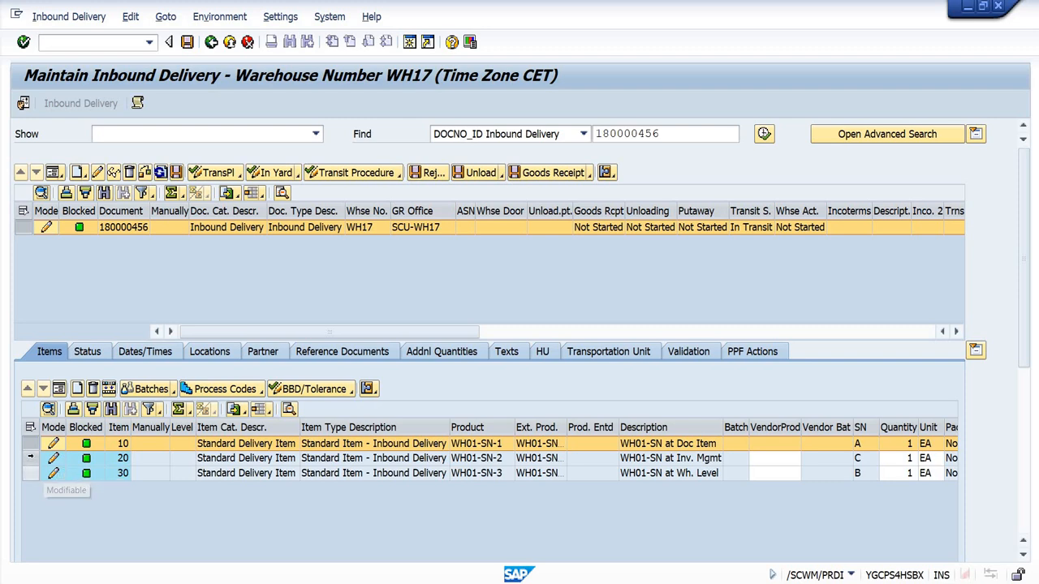
click(30, 458)
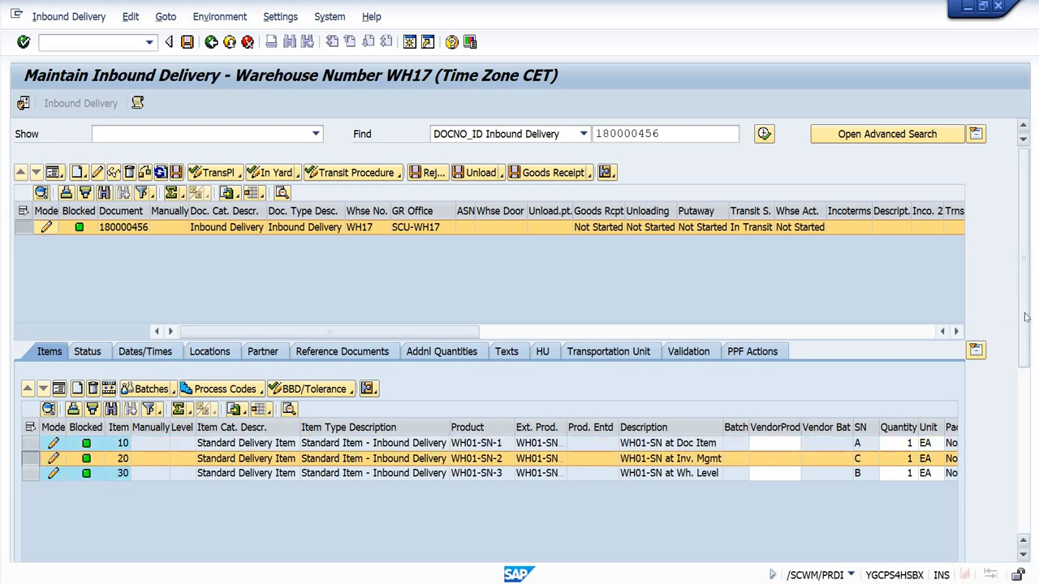
drag(1026, 317, 1030, 384)
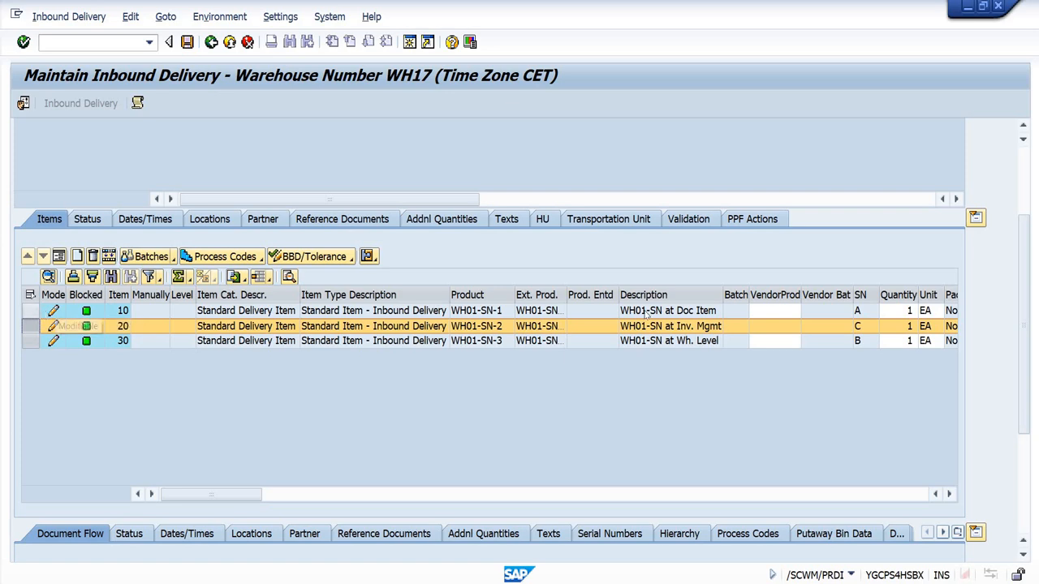
click(674, 311)
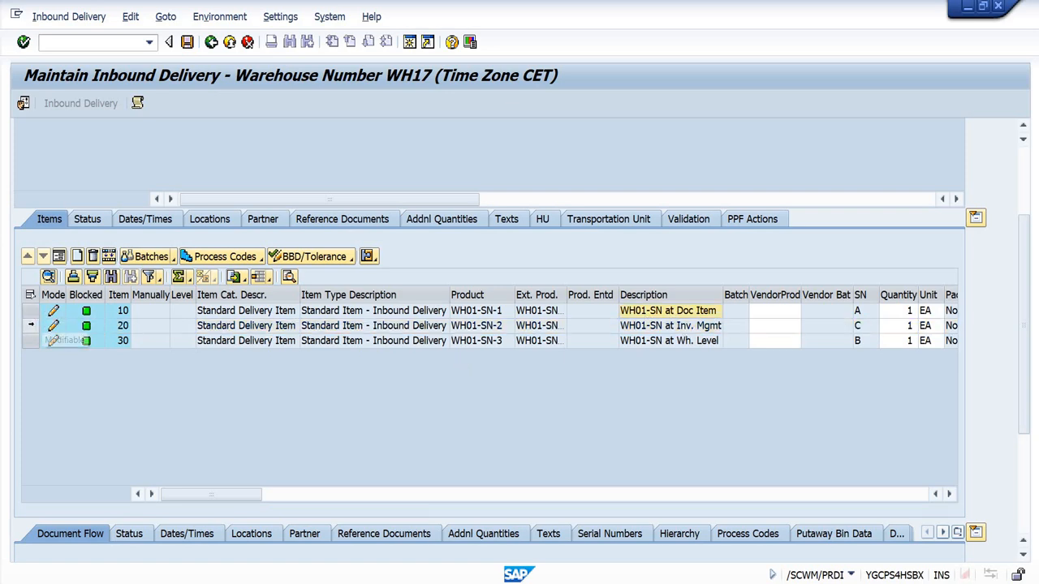
click(30, 325)
drag(1024, 332, 1023, 385)
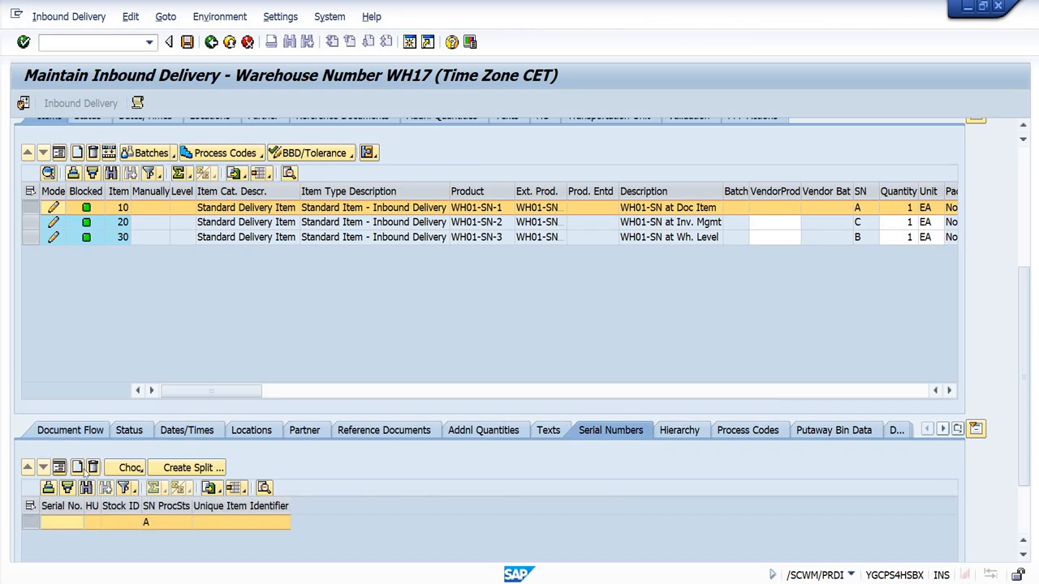
text(11)
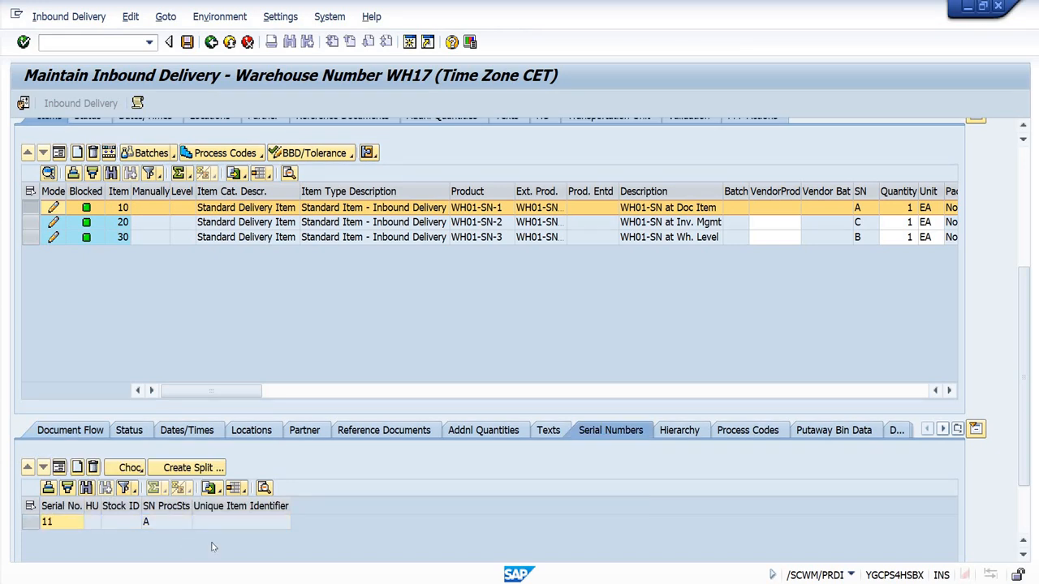
key(Return)
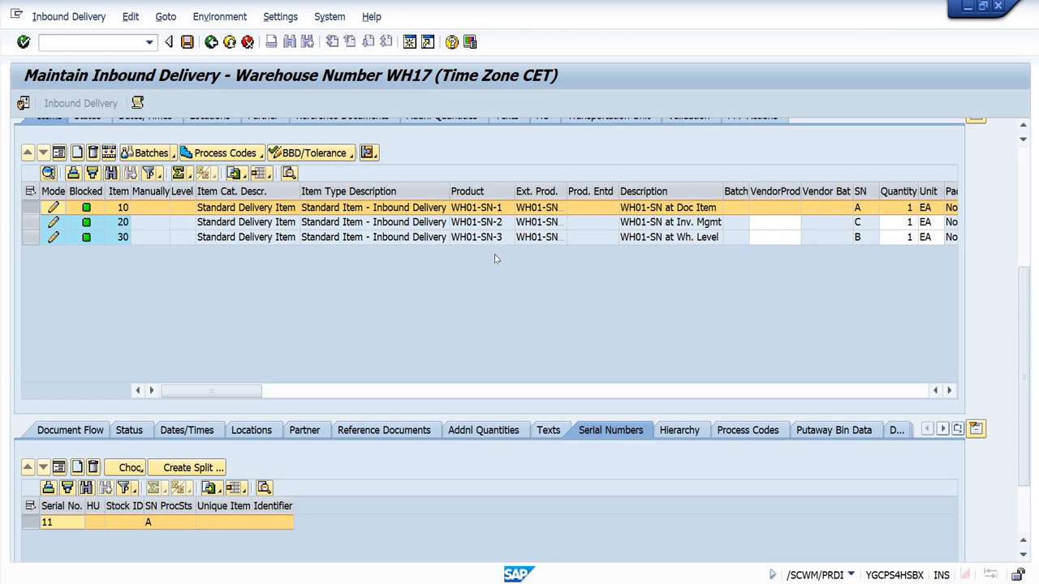
Step: Check the serial number details of item 20, and delete the serial number from item 10
click(258, 223)
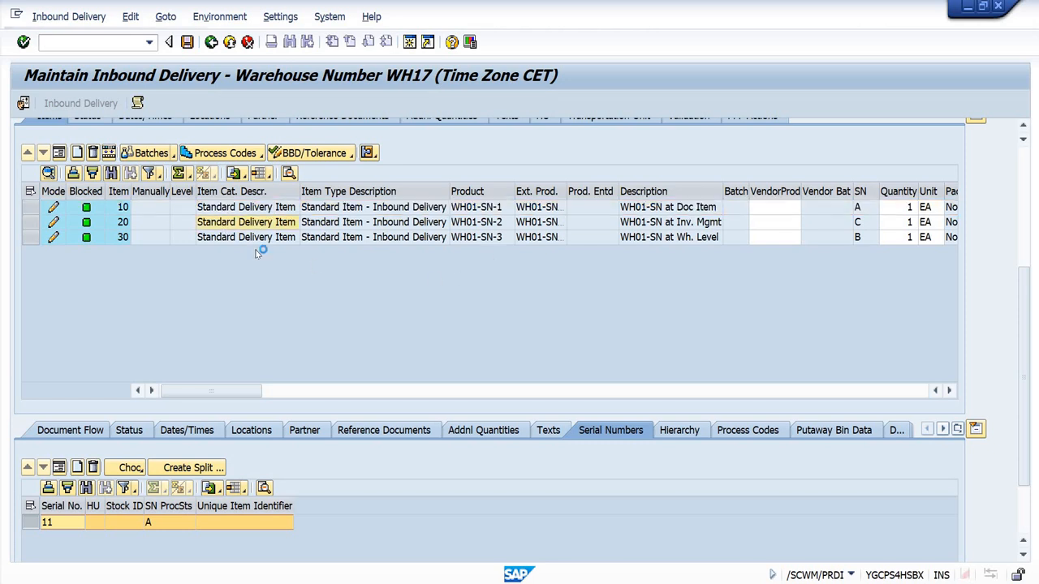
click(193, 208)
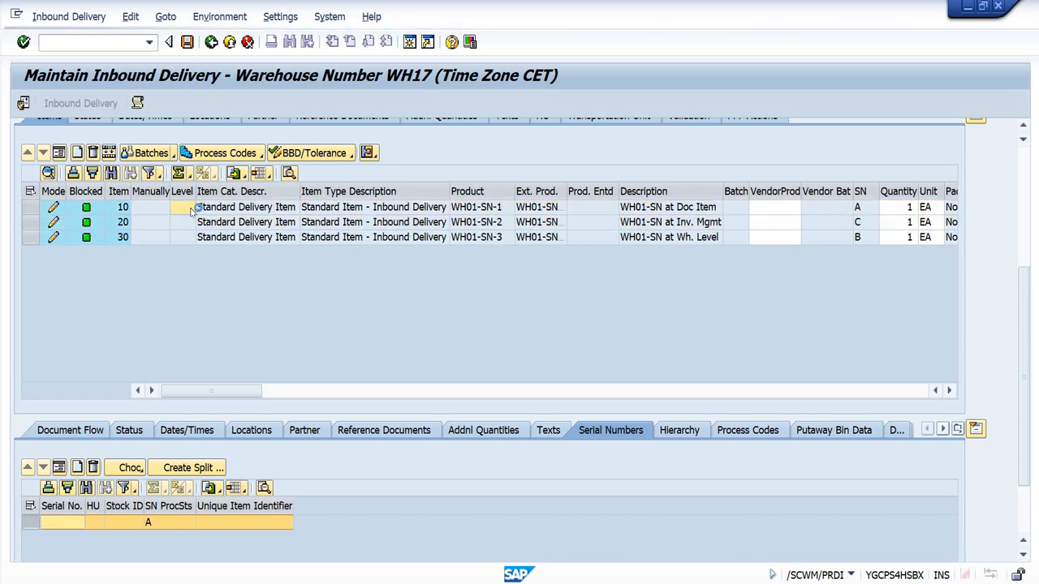
click(93, 467)
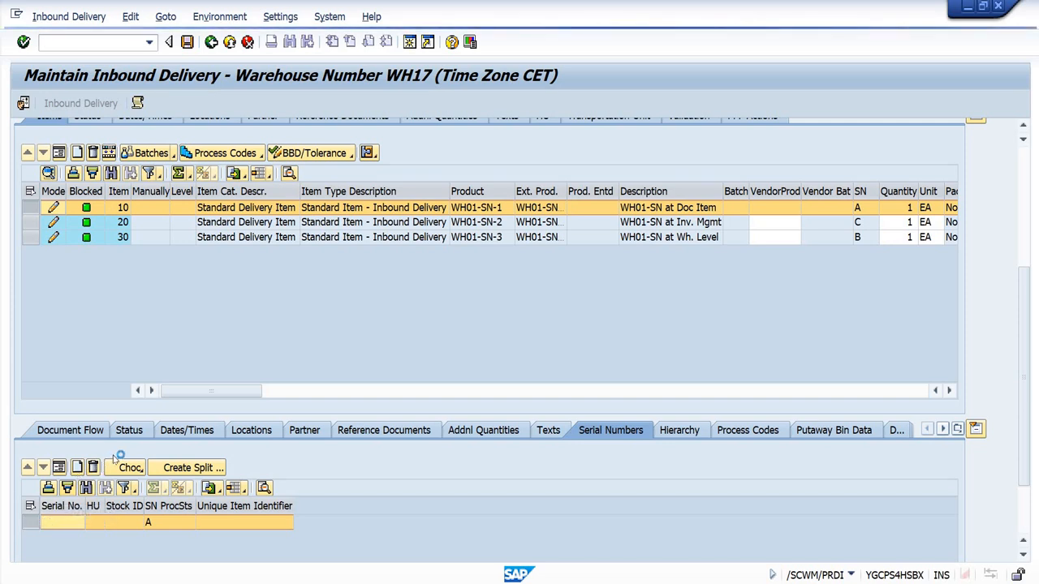
Step: Enter serial number 11 for item 20, product WH01-SN-2, in the item's serial number details
click(158, 223)
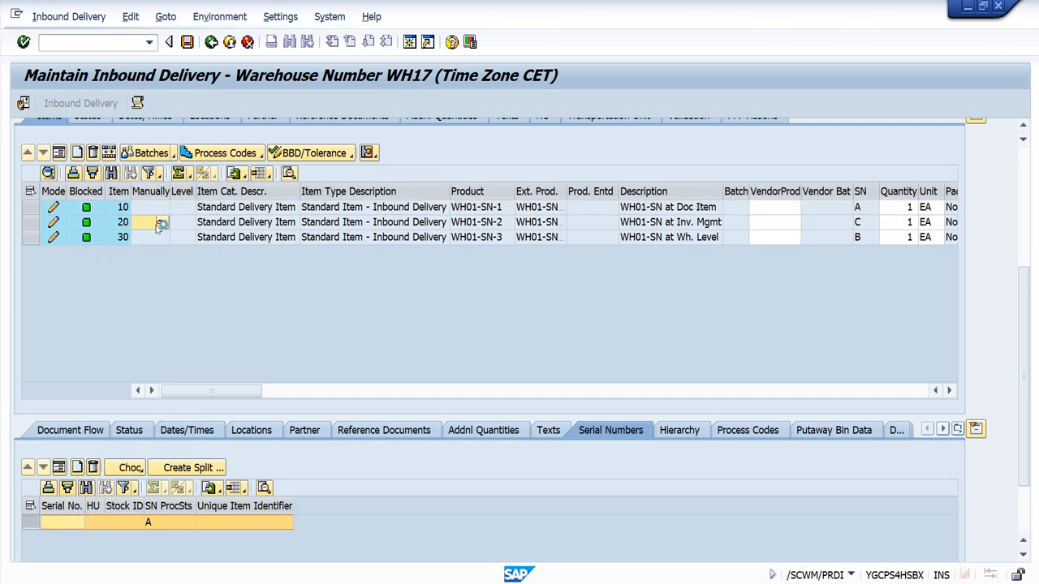
click(63, 522)
text(1)
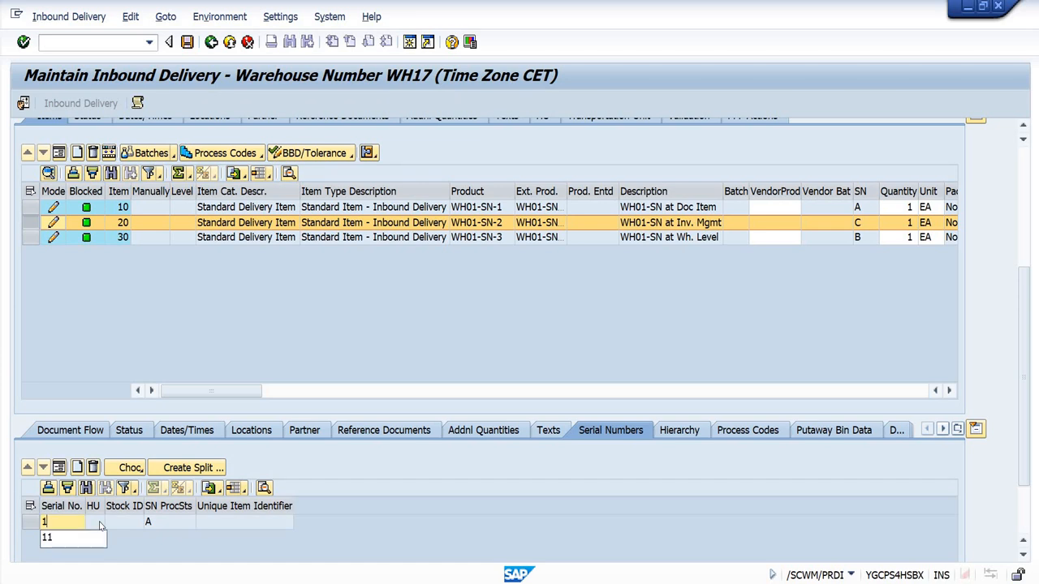
text(1)
key(Return)
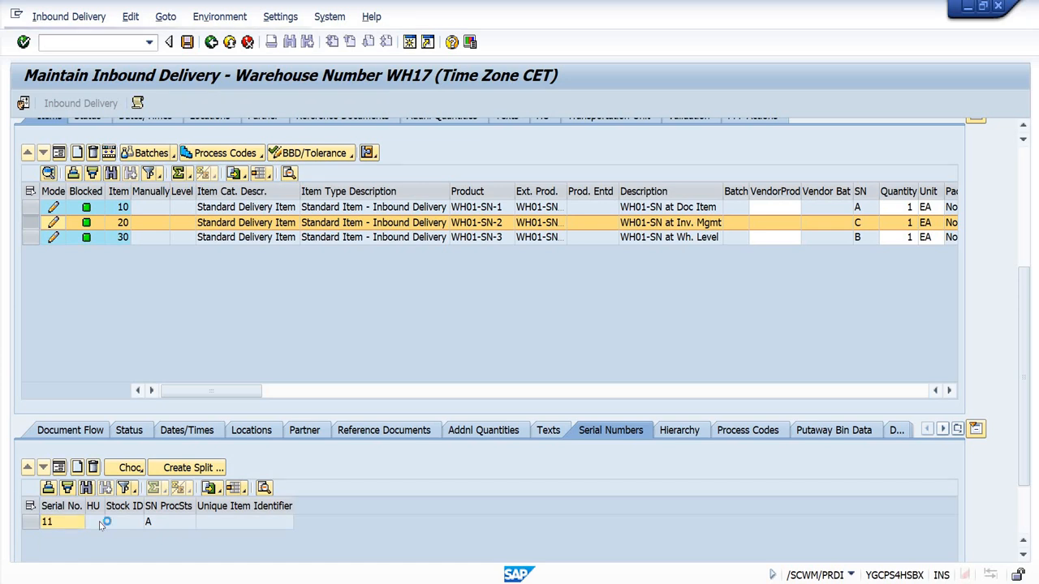
Step: Enter serial number 12 for item 30, product WH01-SN-3, in the item's serial number details
click(108, 238)
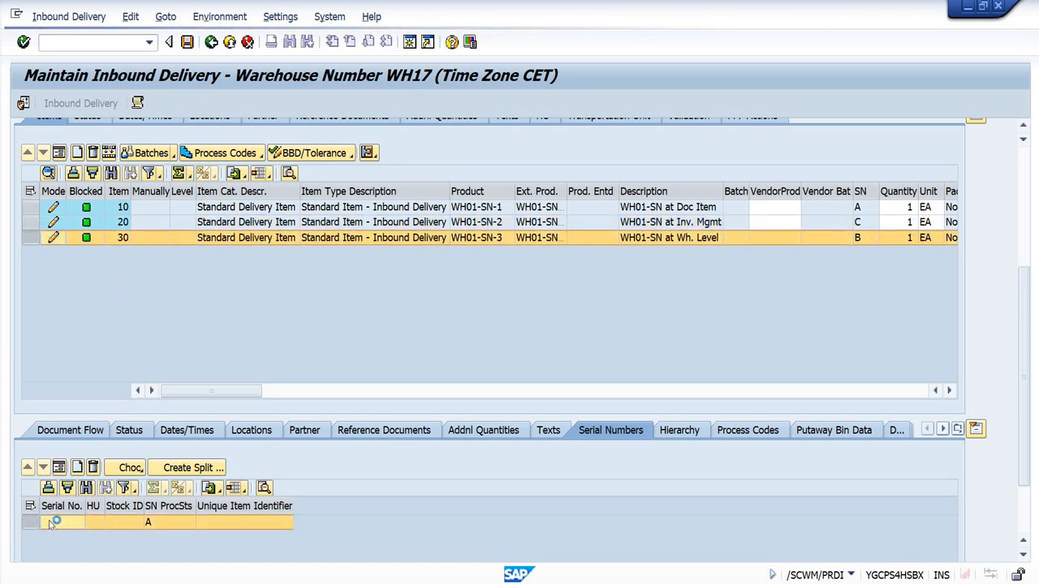
click(52, 523)
text(12)
key(Return)
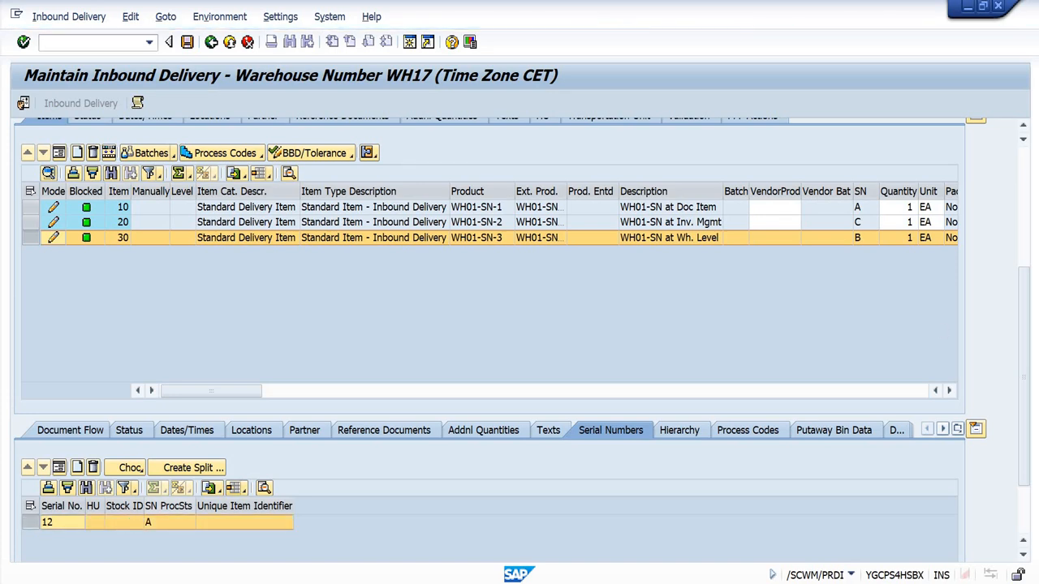
Step: Post the goods receipt for the inbound delivery with serial numbers entered only for items 20 and 30
scroll(1023, 222, up, 5)
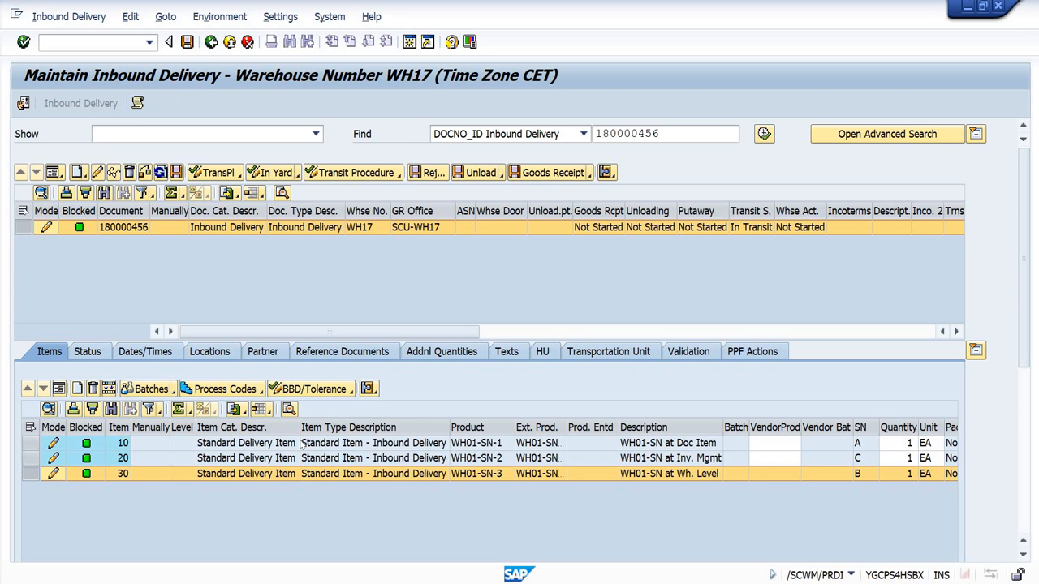
click(482, 174)
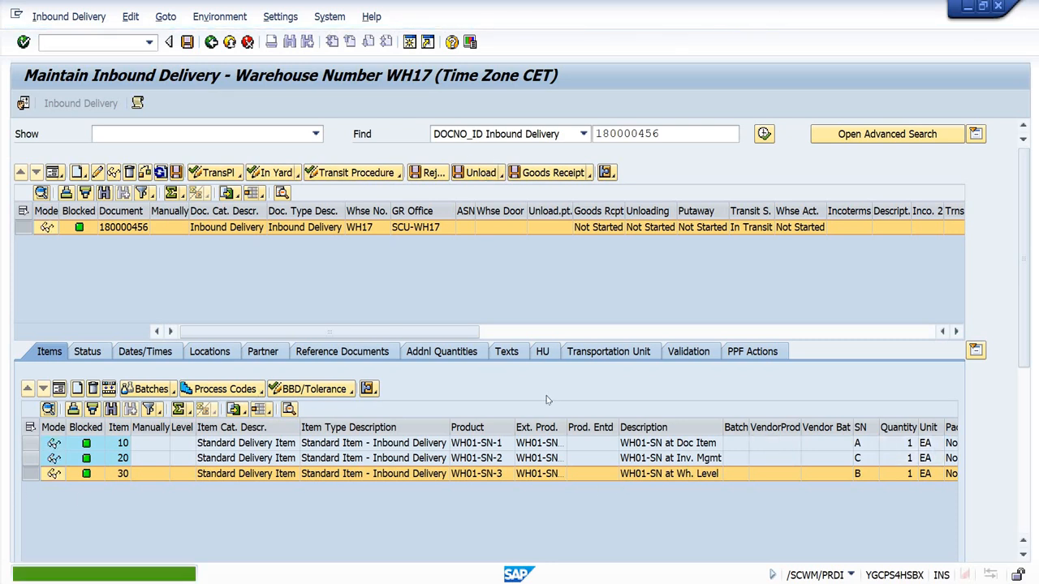
click(558, 173)
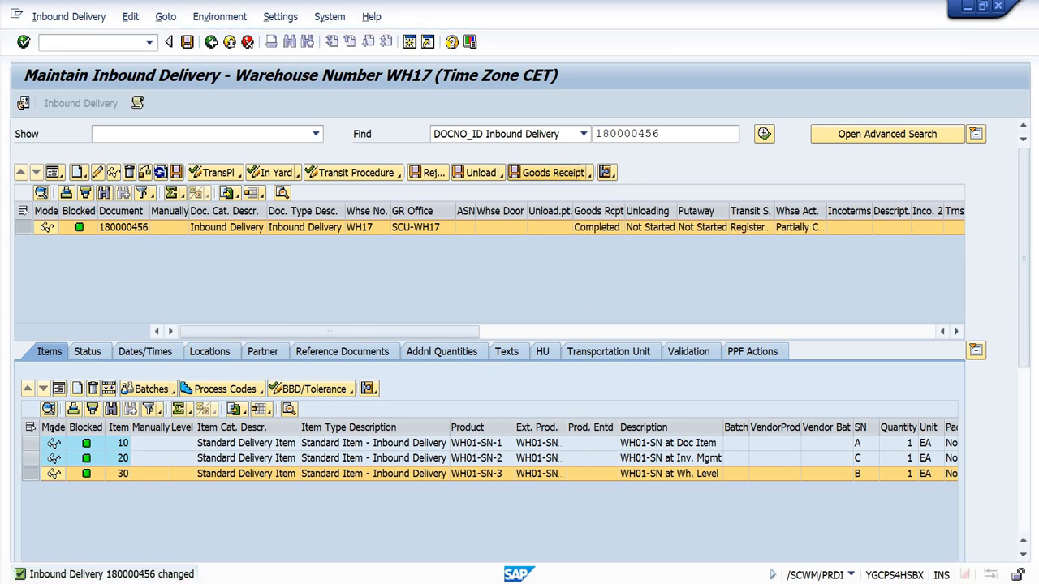
Step: Compare the serial number details of items 10 and 20, and review the items' goods receipt and putaway statuses
click(31, 443)
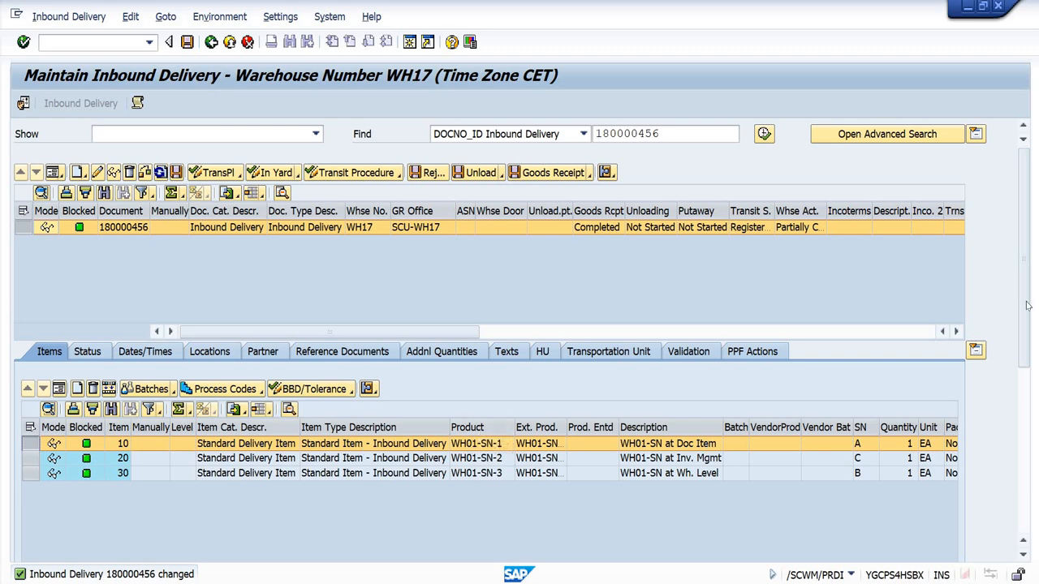
scroll(1028, 328, down, 4)
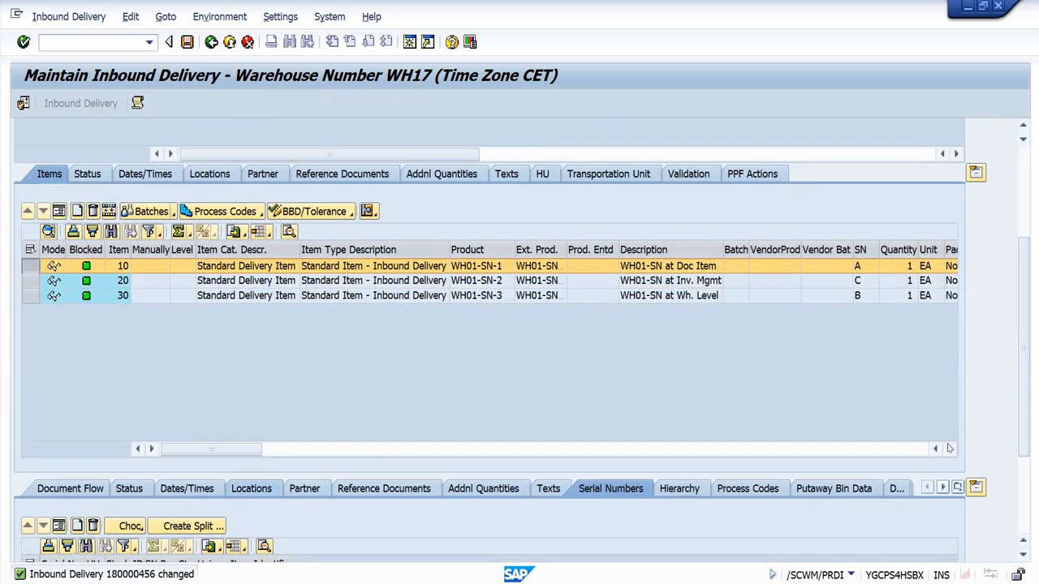
scroll(1027, 400, down, 2)
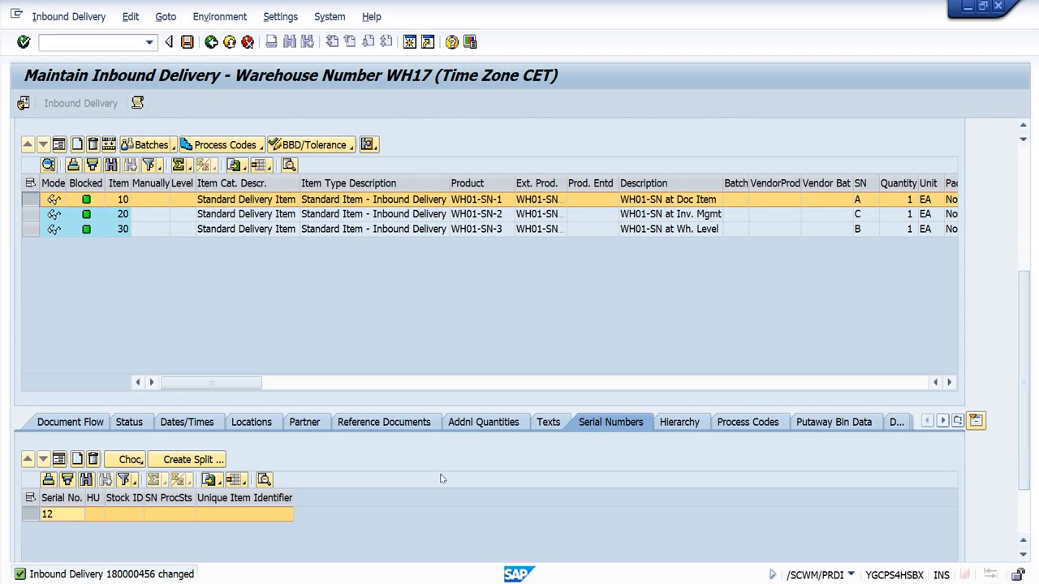
click(503, 214)
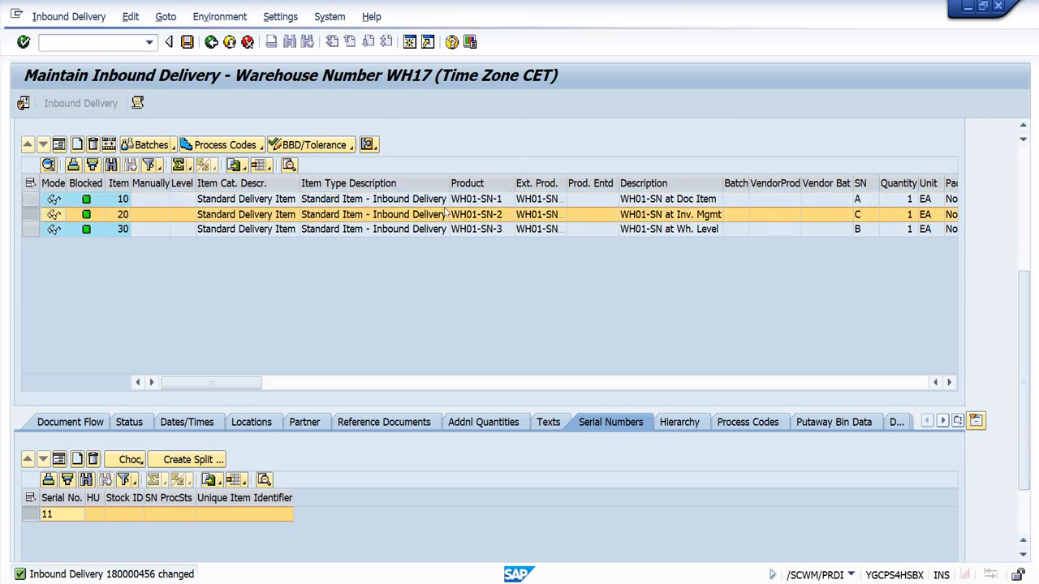
click(415, 208)
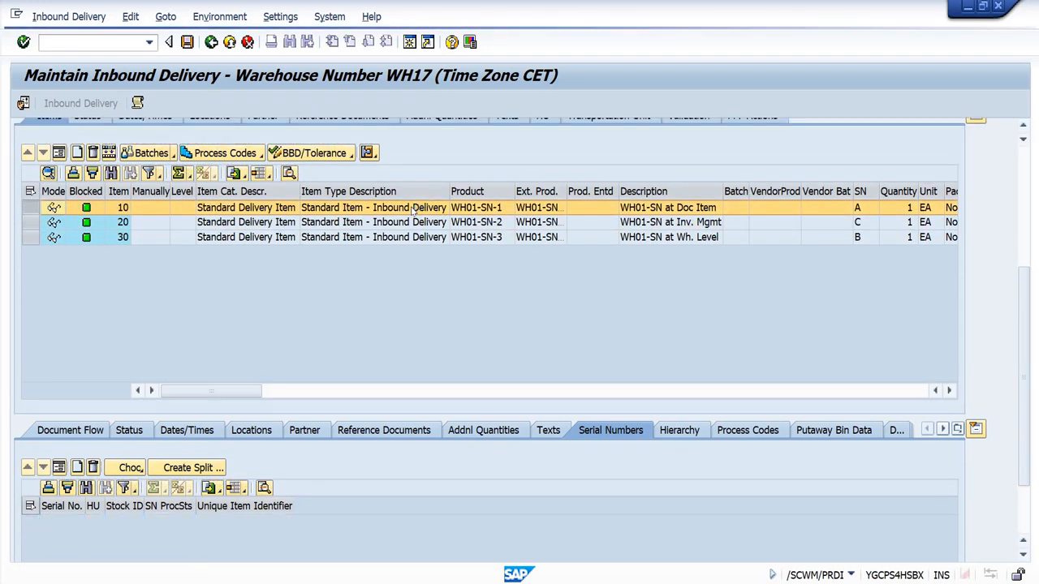
click(953, 390)
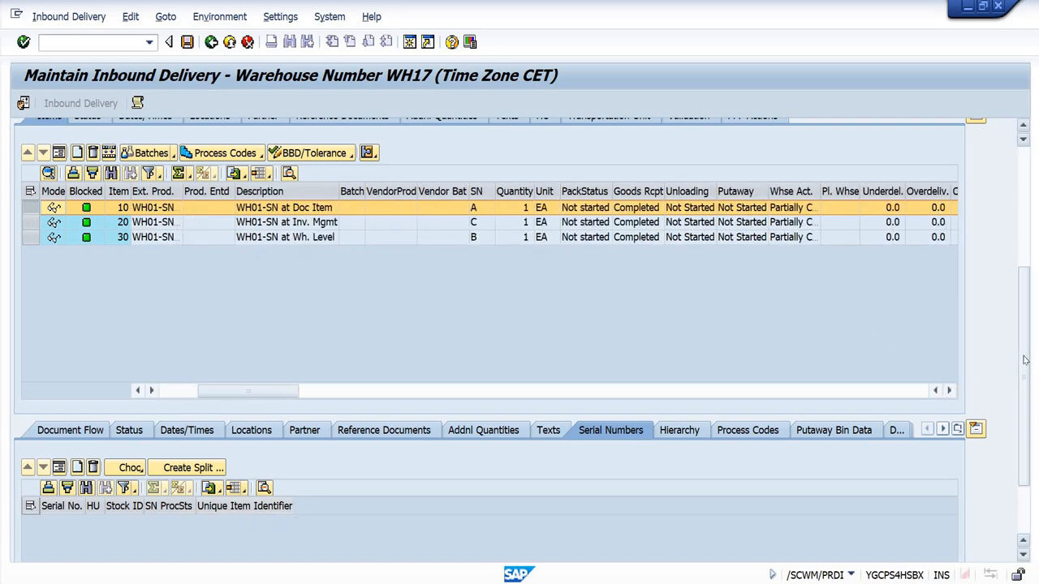
Step: Go to putaway warehouse task creation for the inbound delivery, and create and save a warehouse task for item 10, product WH01-SN-1
drag(1024, 355, 1022, 183)
click(81, 18)
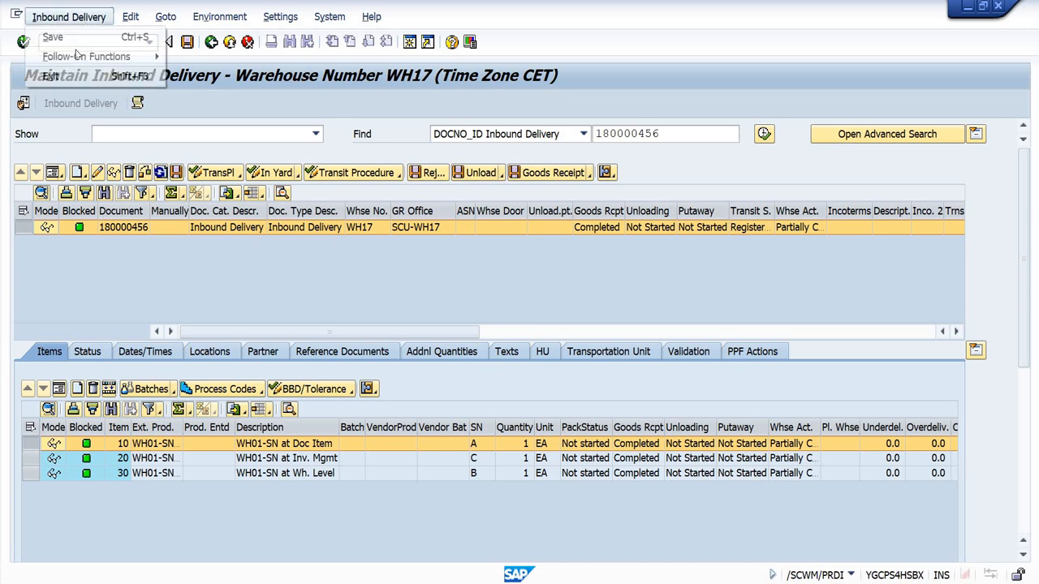
mouse_move(73, 56)
click(203, 56)
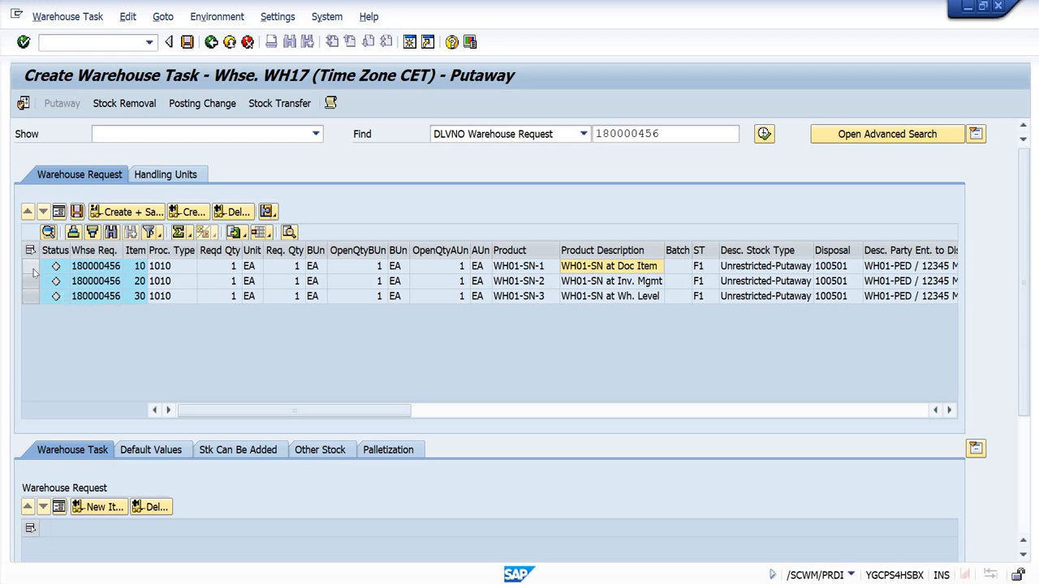
click(30, 266)
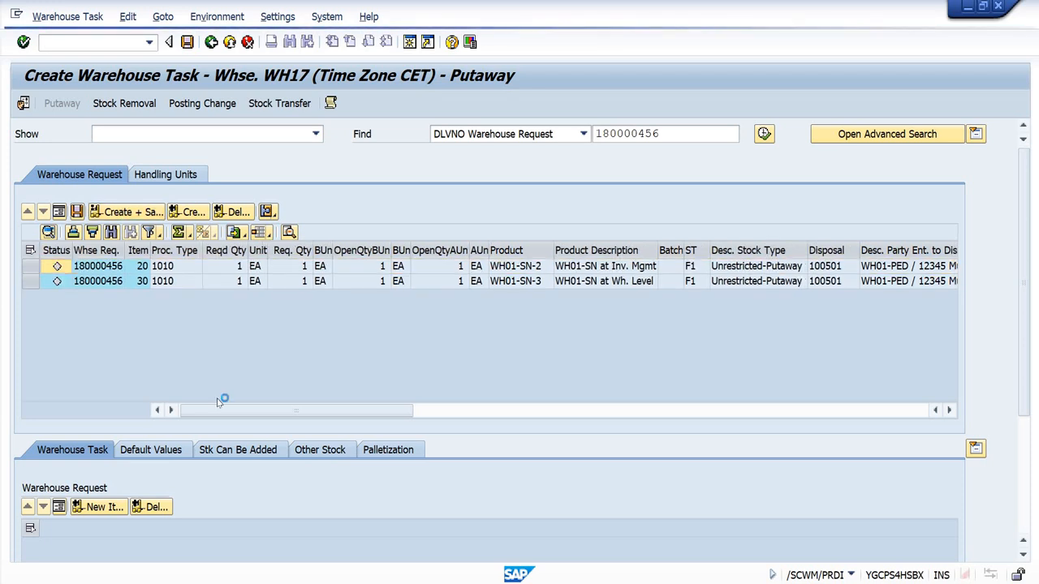
Step: Open warehouse task confirmation for the putaway task of WH01-SN-1, and confirm and save its warehouse order
click(67, 16)
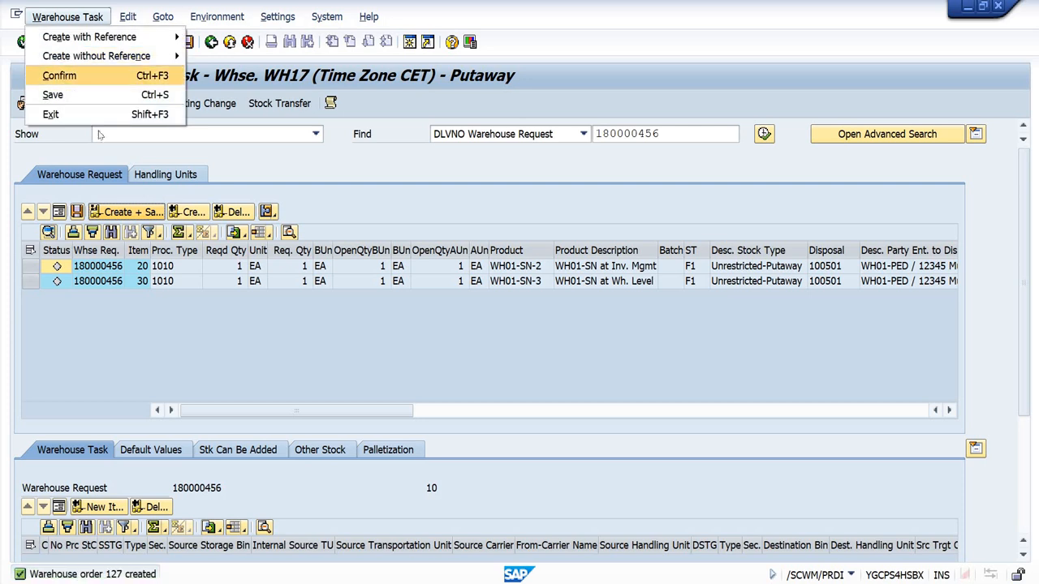
click(59, 75)
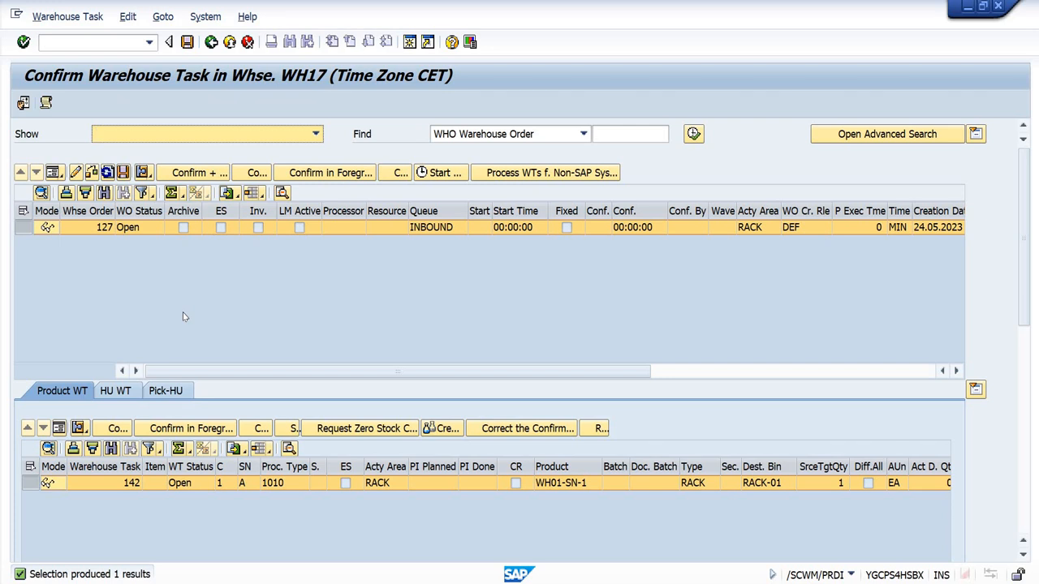
click(203, 175)
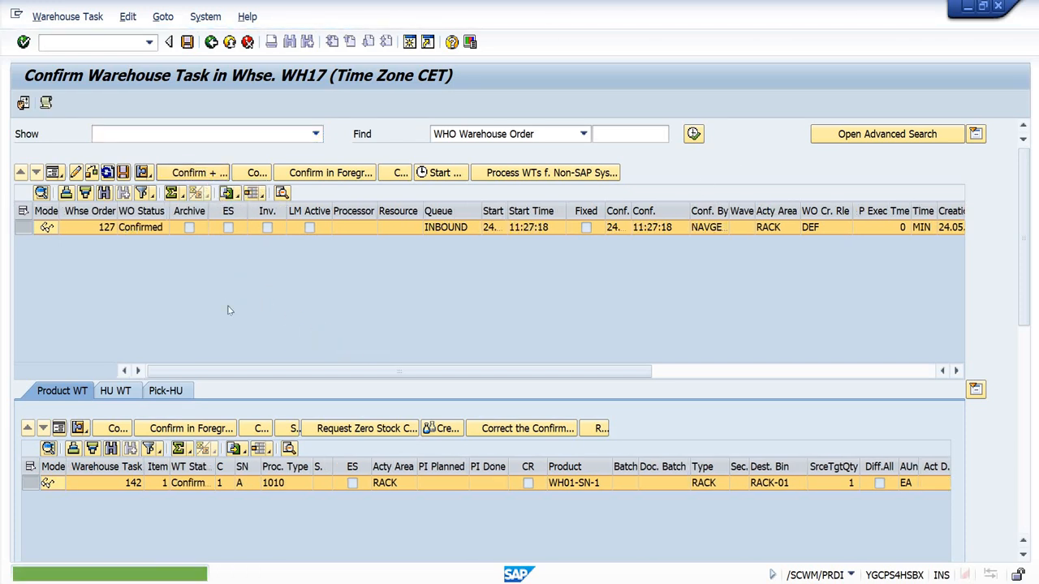
Step: Check the serial number details and the quantity columns of the confirmed WH01-SN-1 warehouse task
drag(1025, 313, 1029, 472)
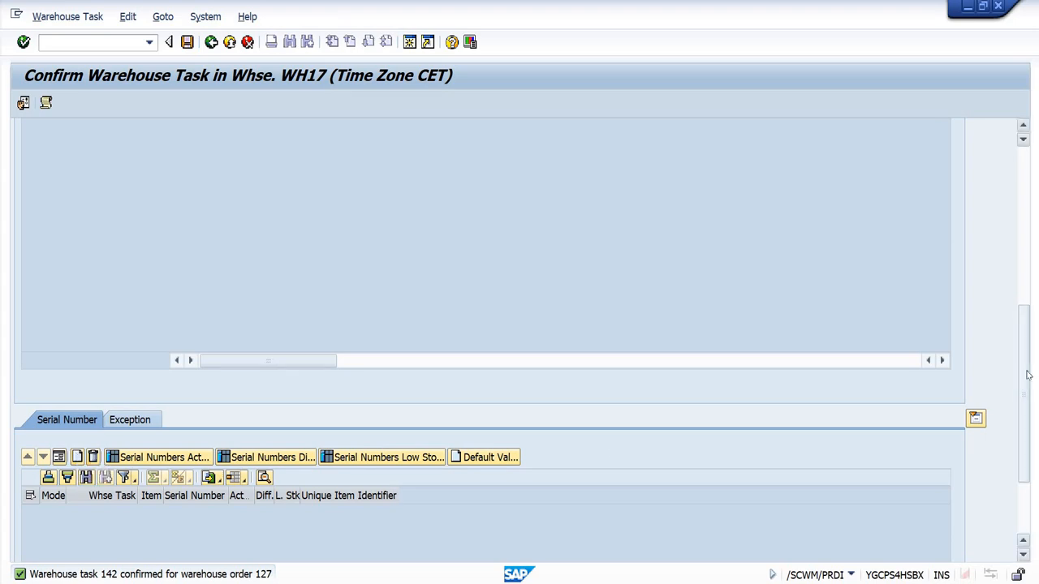
drag(1027, 375, 1022, 260)
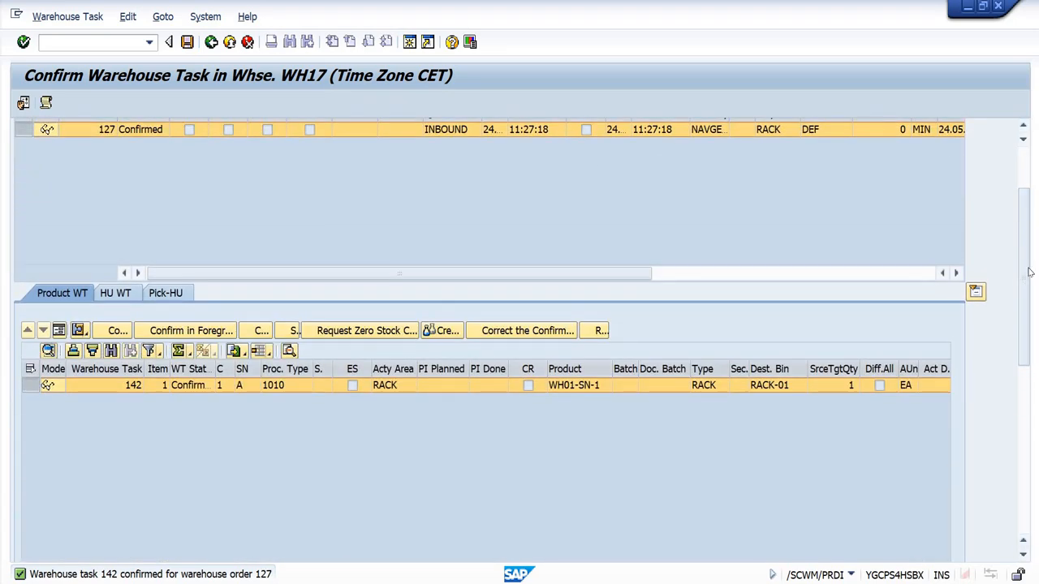
scroll(468, 266, up, 3)
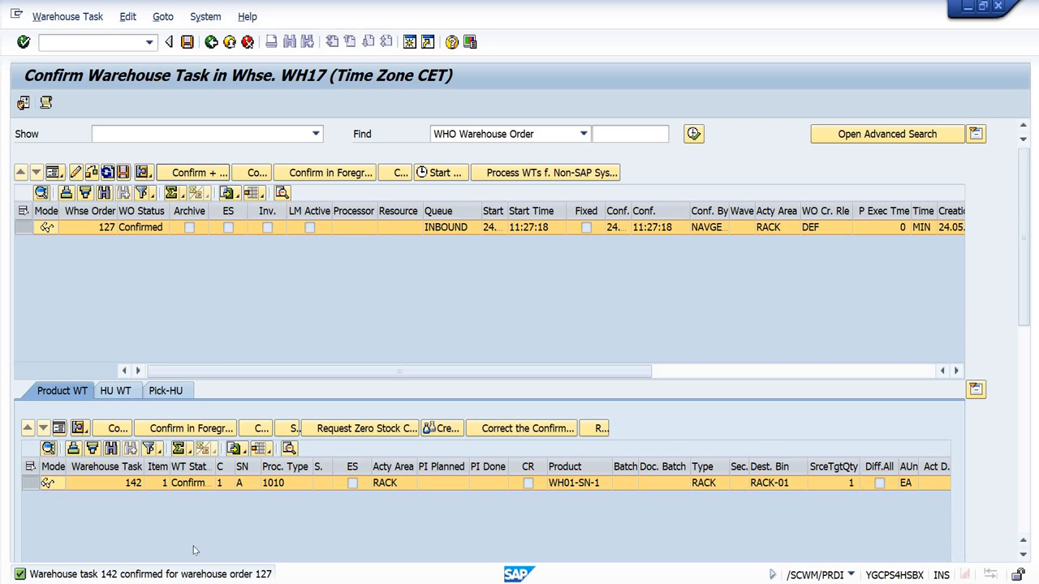
scroll(514, 487, right, 6)
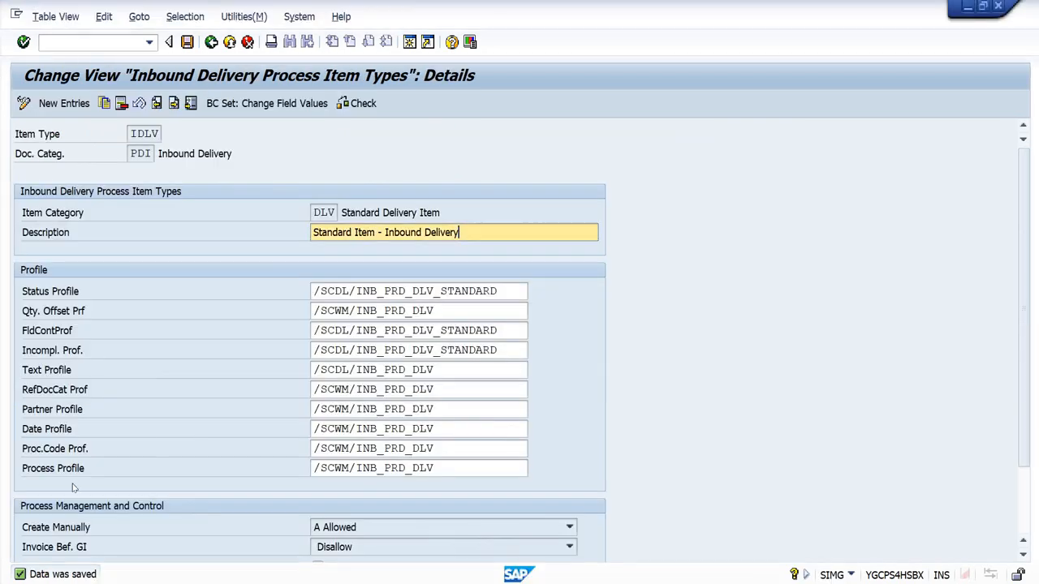
Step: Switch to the customizing session and activate Serialization for inbound delivery item type IDLV
click(507, 511)
scroll(274, 416, down, 3)
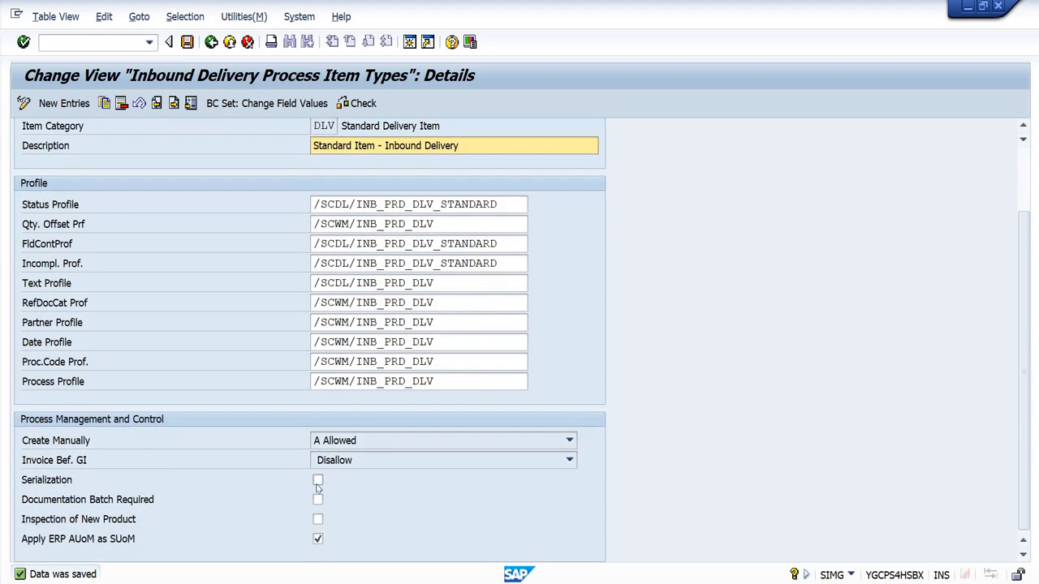
click(317, 479)
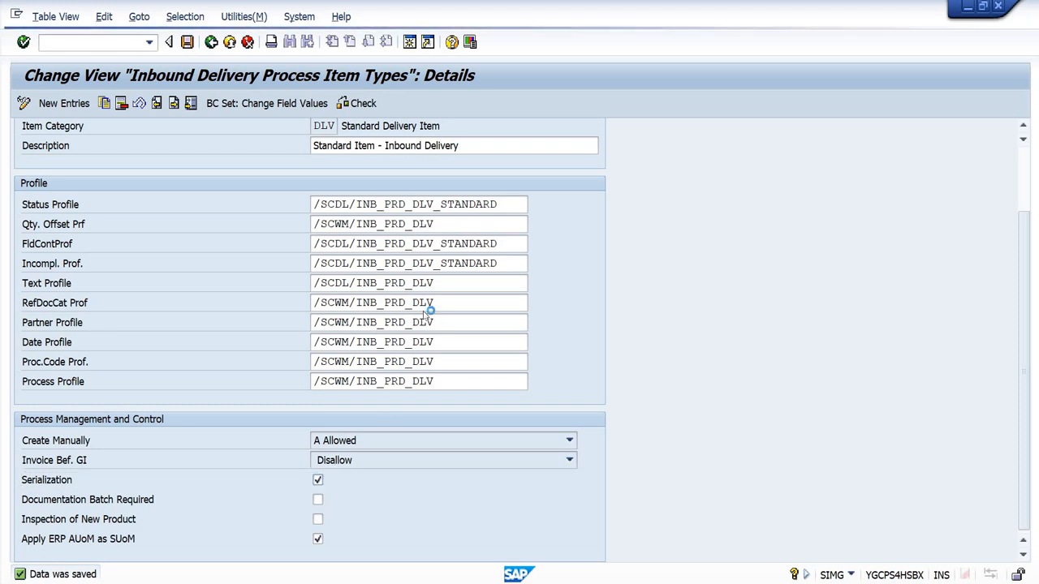
Step: Read the field help for the Serialization setting, highlight its description, and close the help
key(F1)
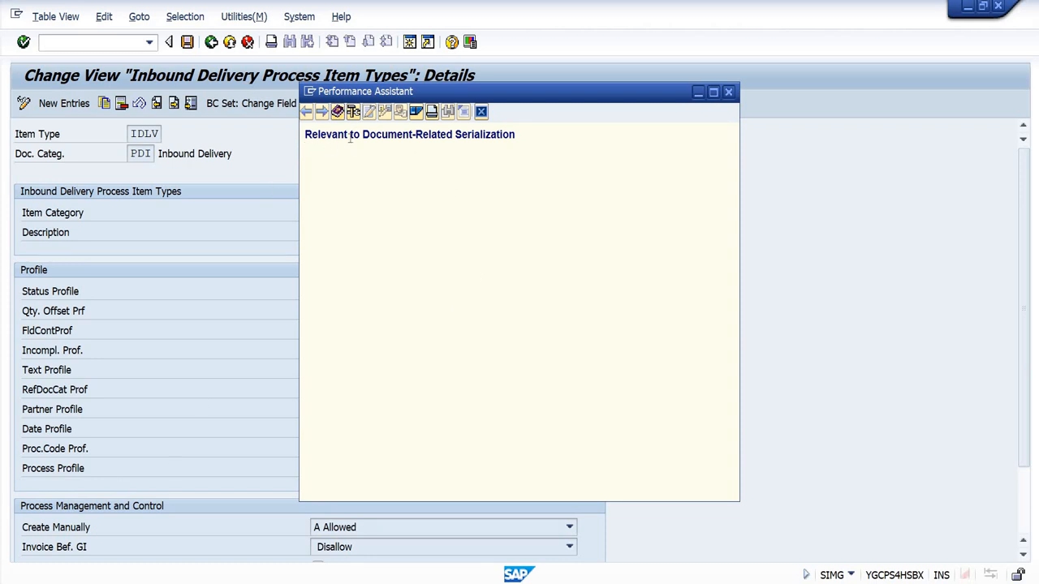
drag(305, 135, 520, 157)
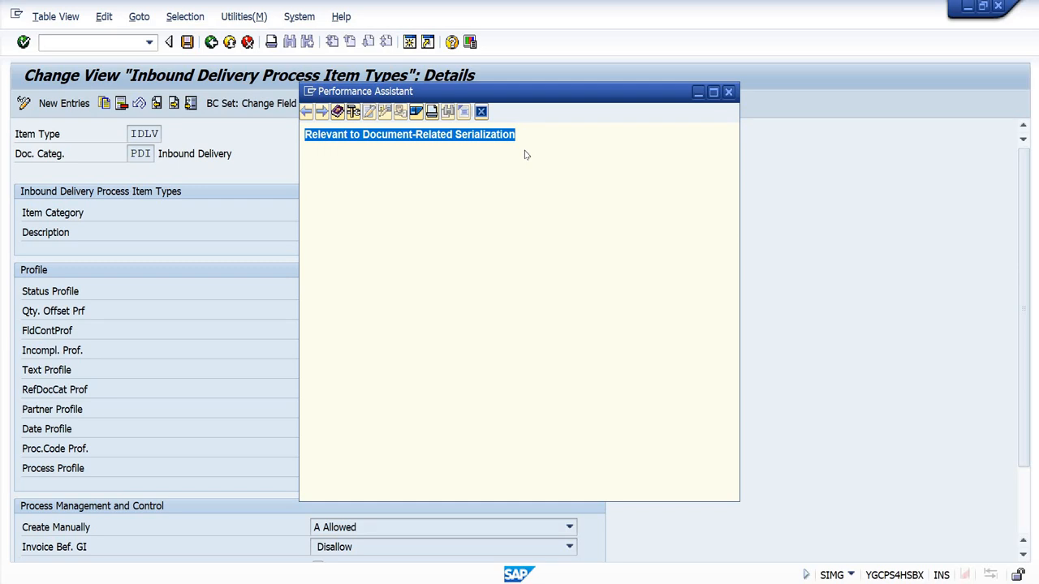
click(484, 114)
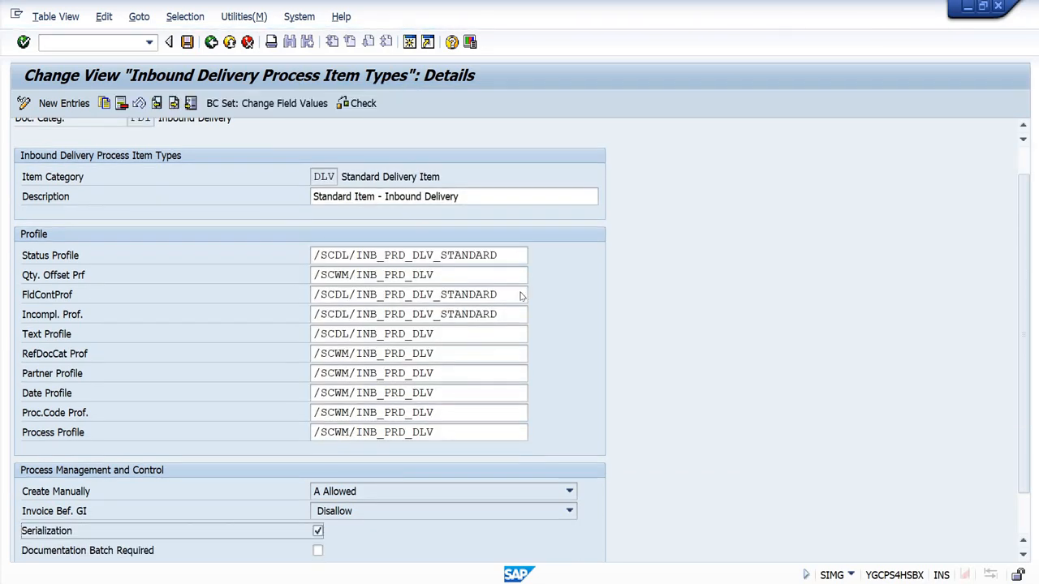
Step: Save item type IDLV, accept the validation messages, and return to the IMG structure
key(F3)
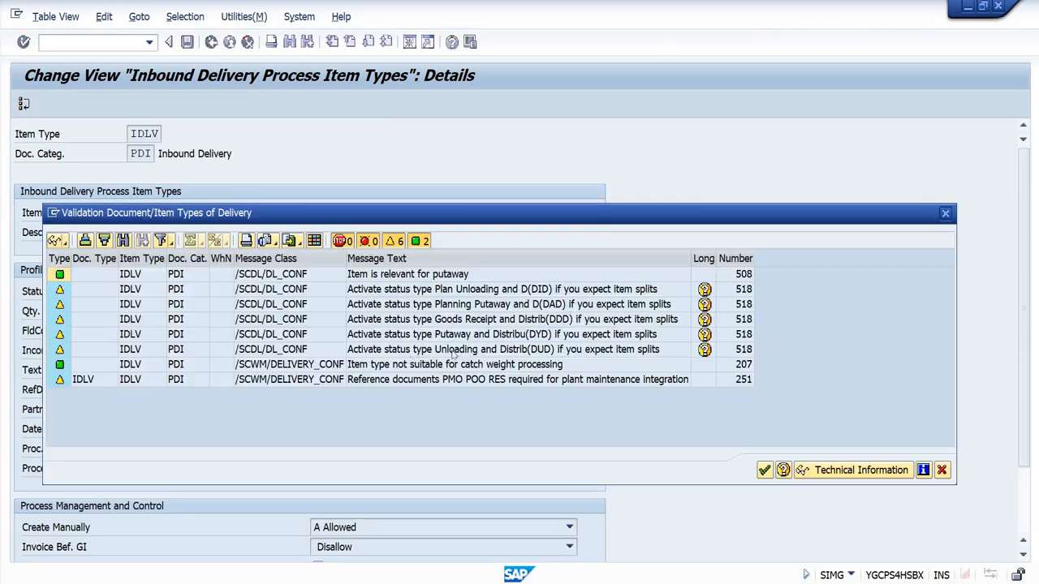
click(763, 470)
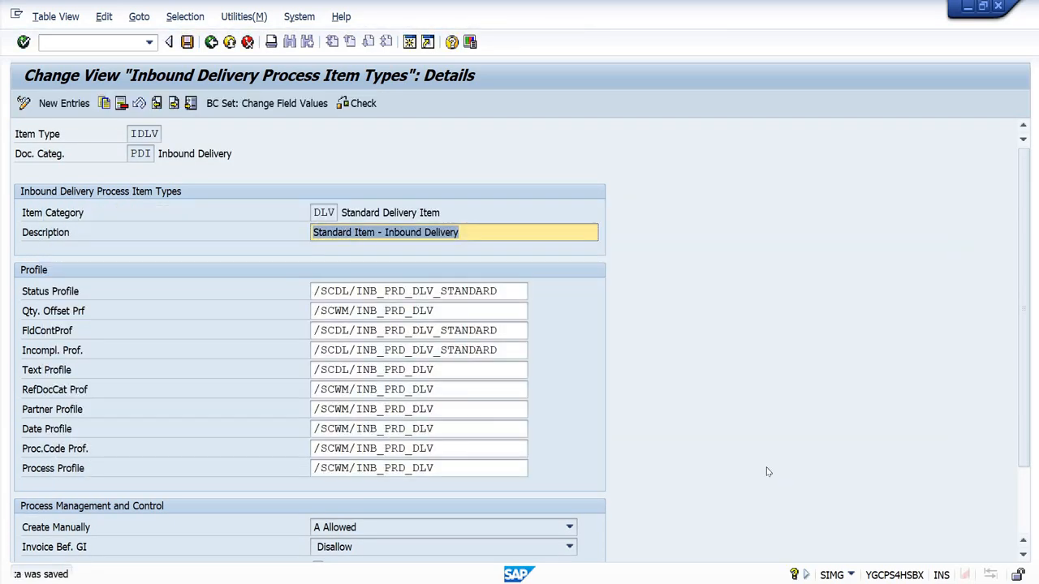
click(212, 43)
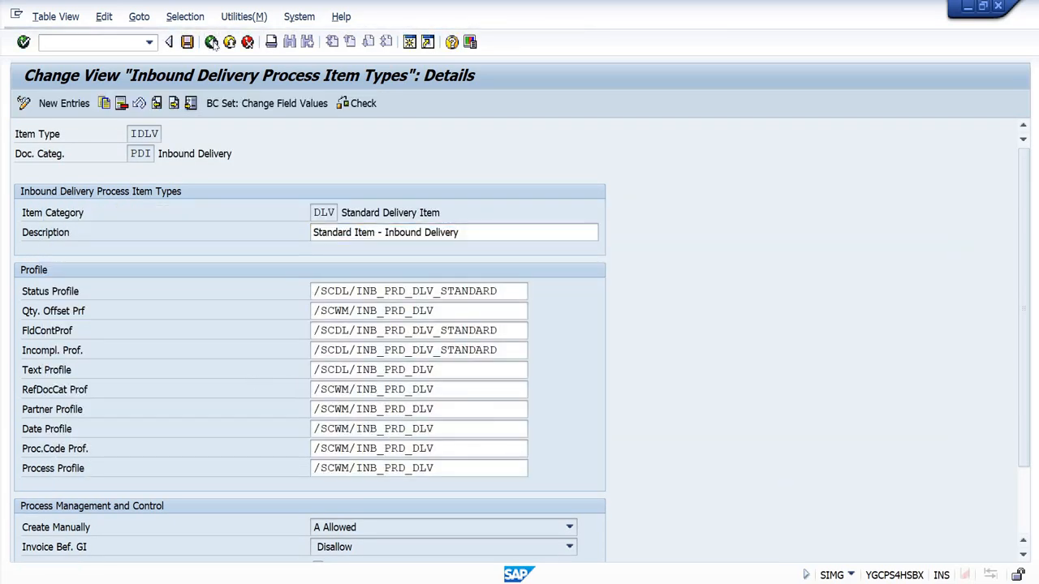
click(212, 42)
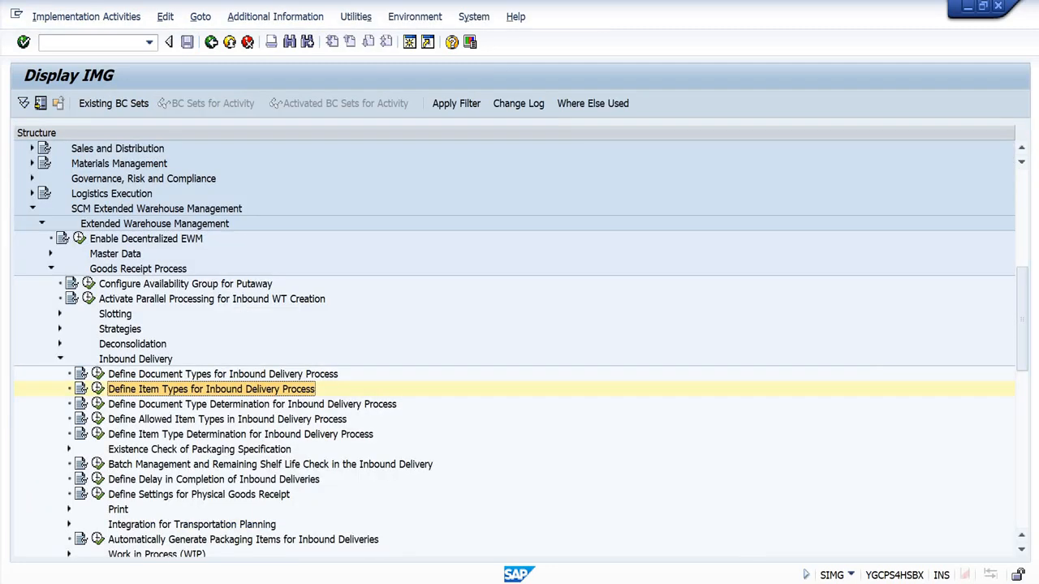
mouse_move(514, 576)
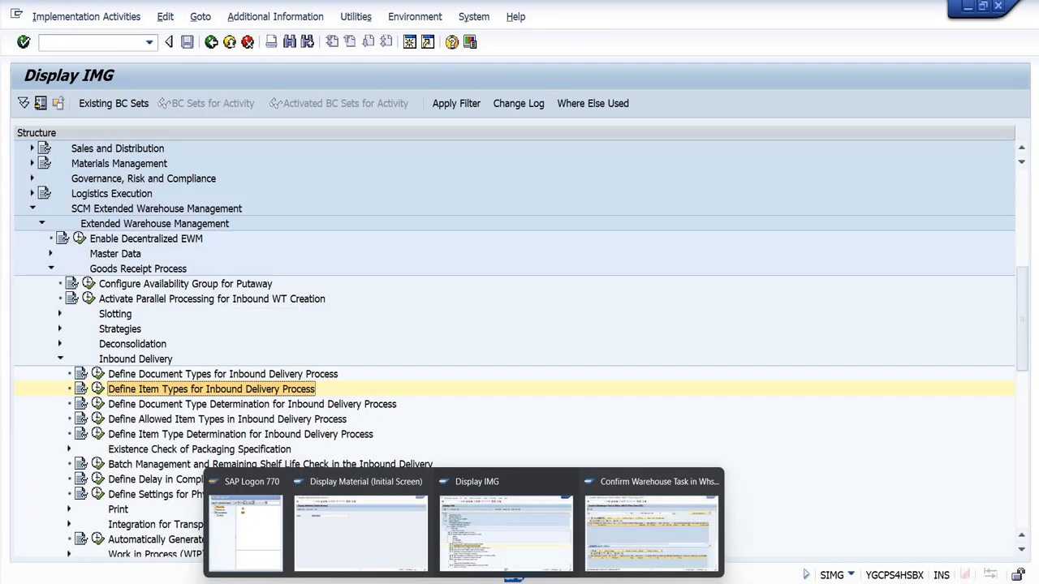
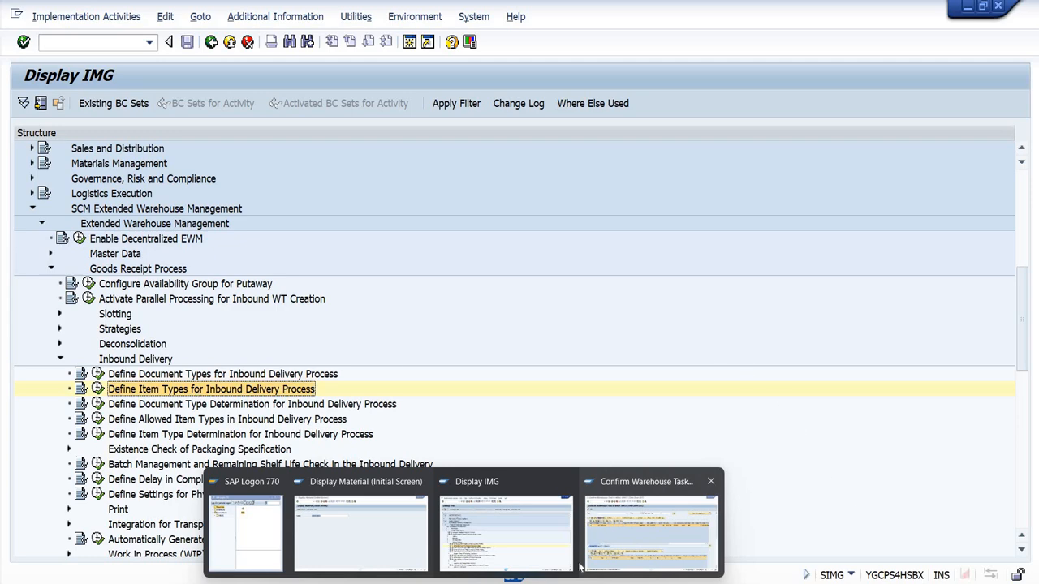
Step: Switch to the warehouse task session and start creating an inbound delivery in transaction VL31N for the prefilled purchase order
click(636, 525)
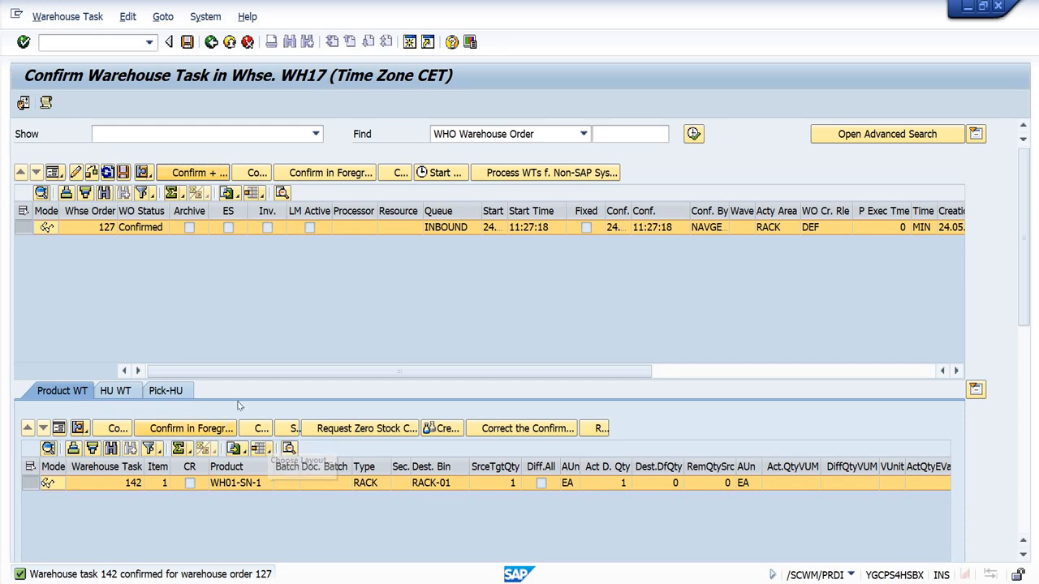
click(85, 42)
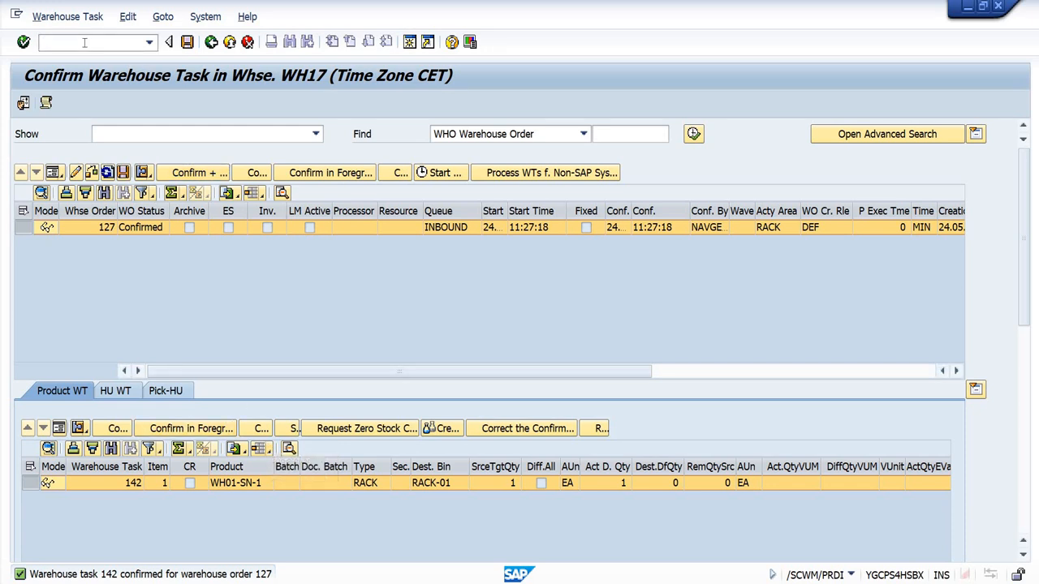
text(/nvl31n)
key(Return)
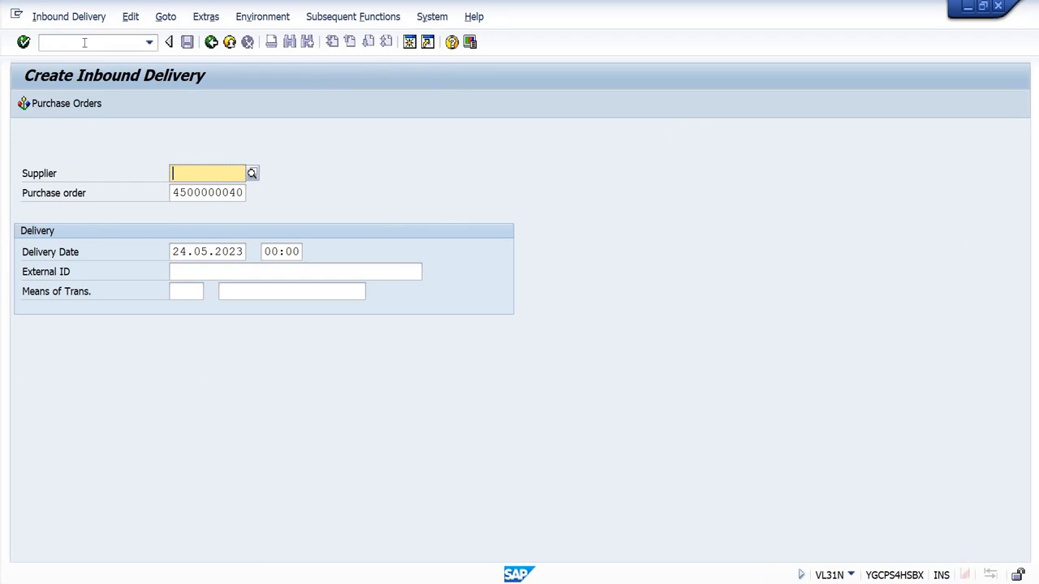
key(Return)
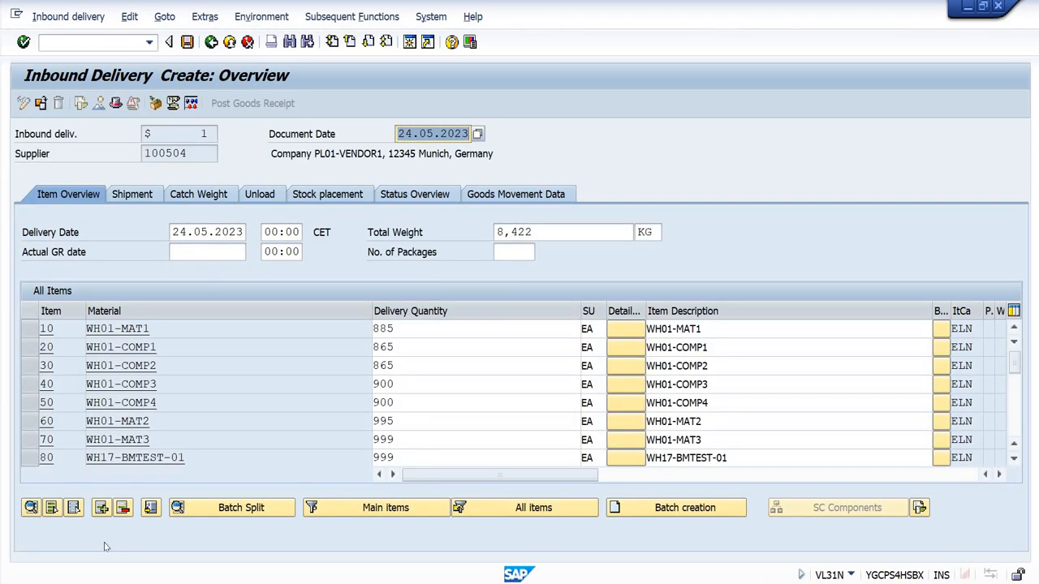
Step: Delete all delivery items except materials WH01-SN-1, WH01-SN-2 and WH01-SN-3
click(51, 508)
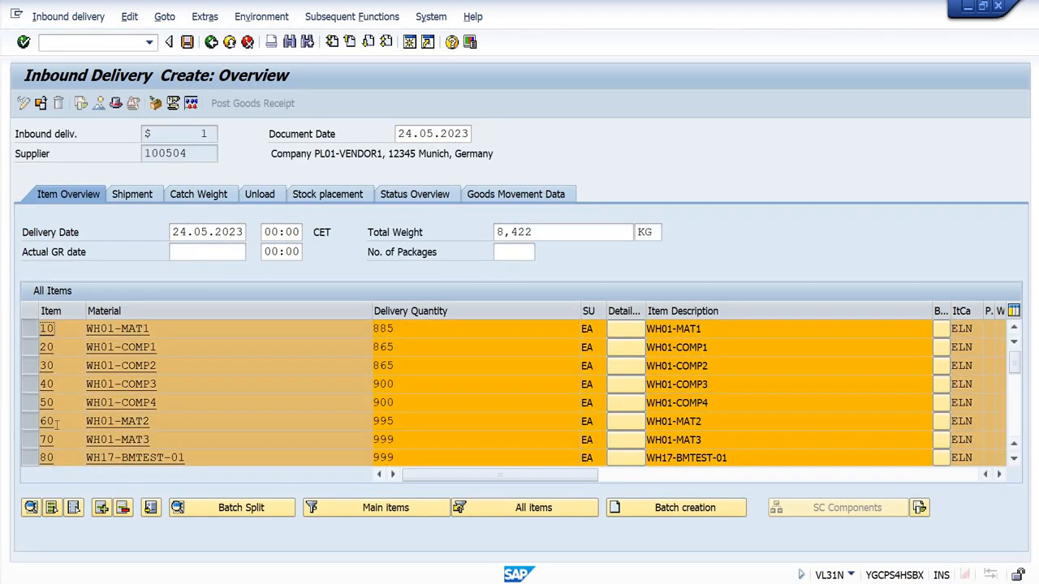
scroll(69, 429, down, 1)
scroll(110, 430, down, 1)
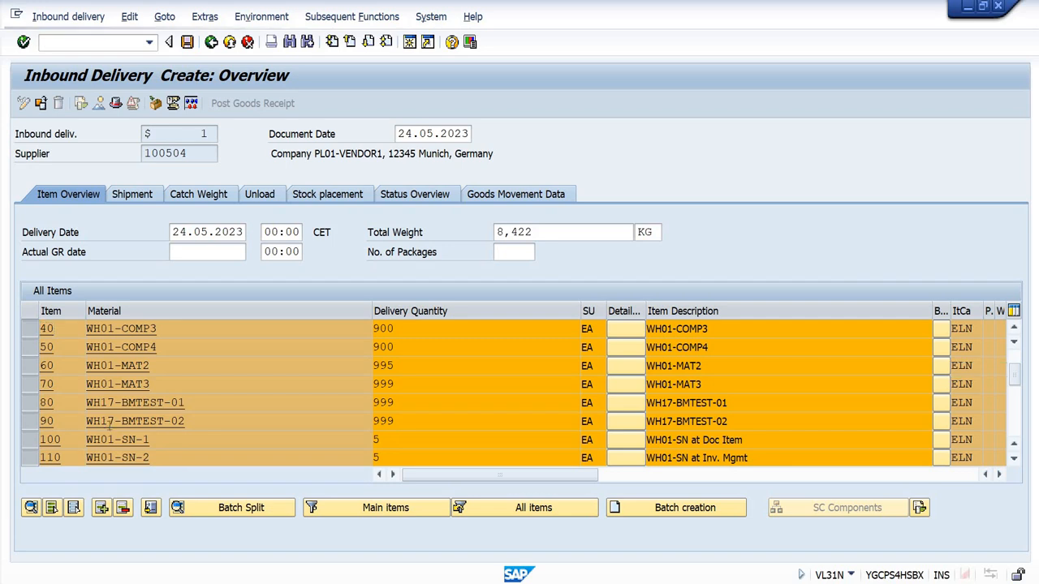
click(30, 384)
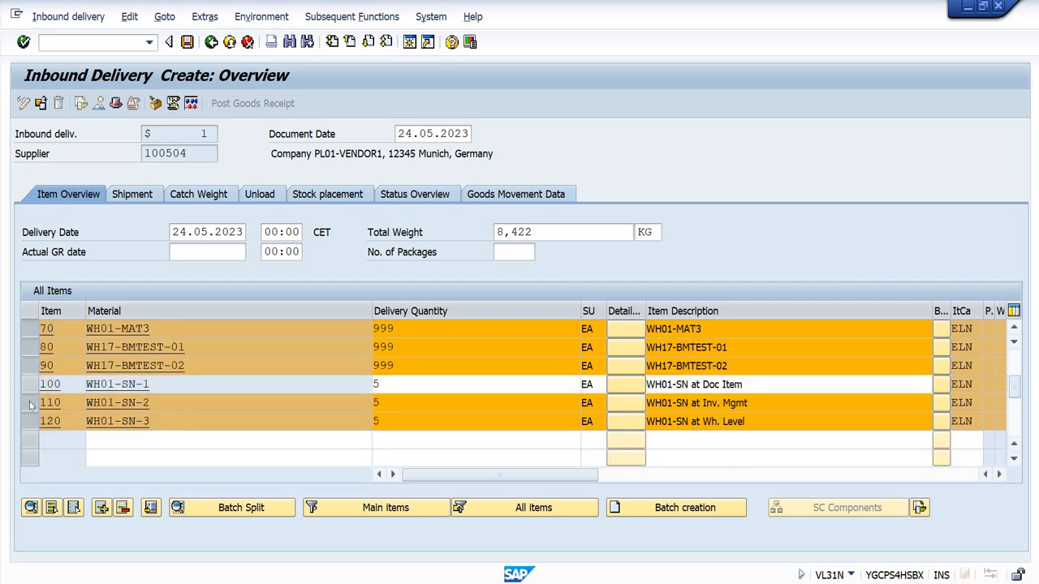
click(29, 403)
click(29, 421)
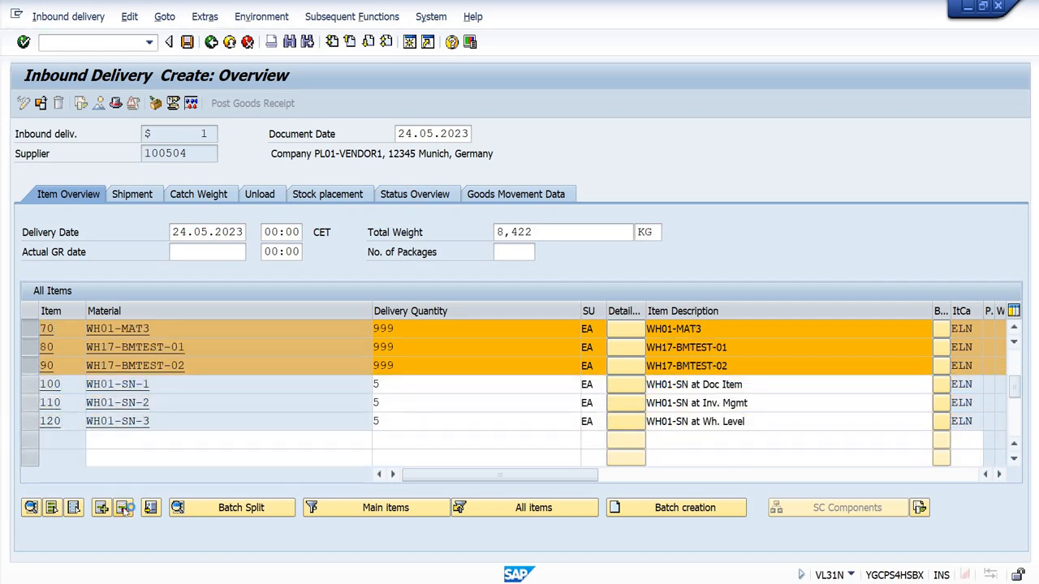
click(123, 508)
click(271, 320)
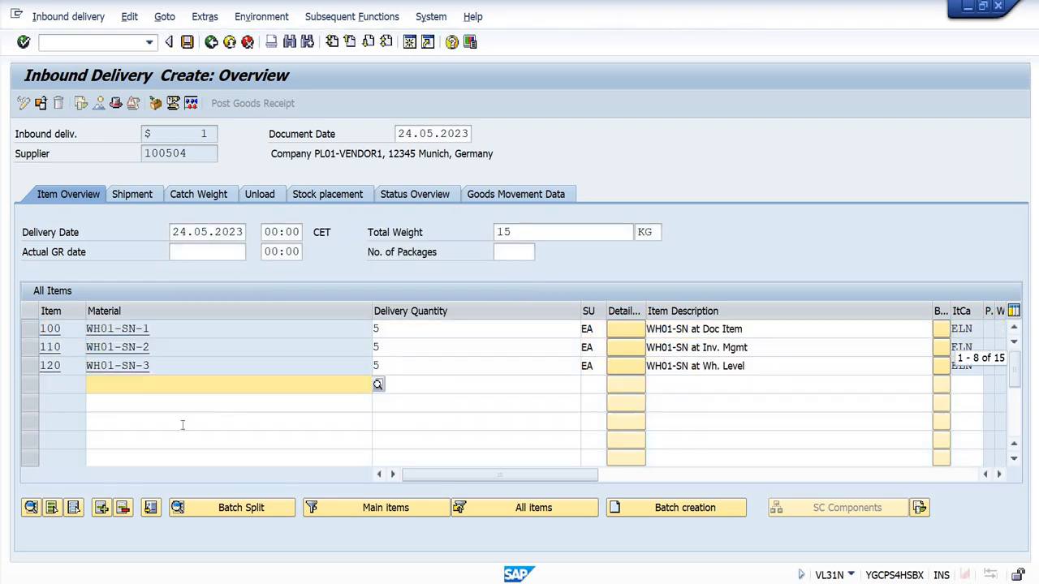
Step: Set the delivery quantity to 1 for each of WH01-SN-1, WH01-SN-2 and WH01-SN-3
drag(776, 328, 565, 334)
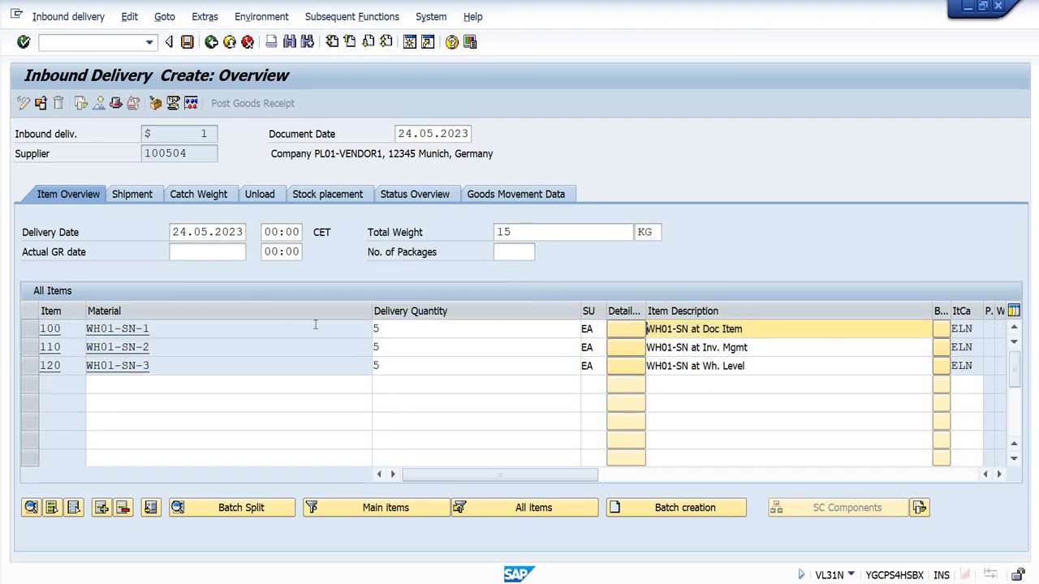
click(165, 324)
double_click(410, 329)
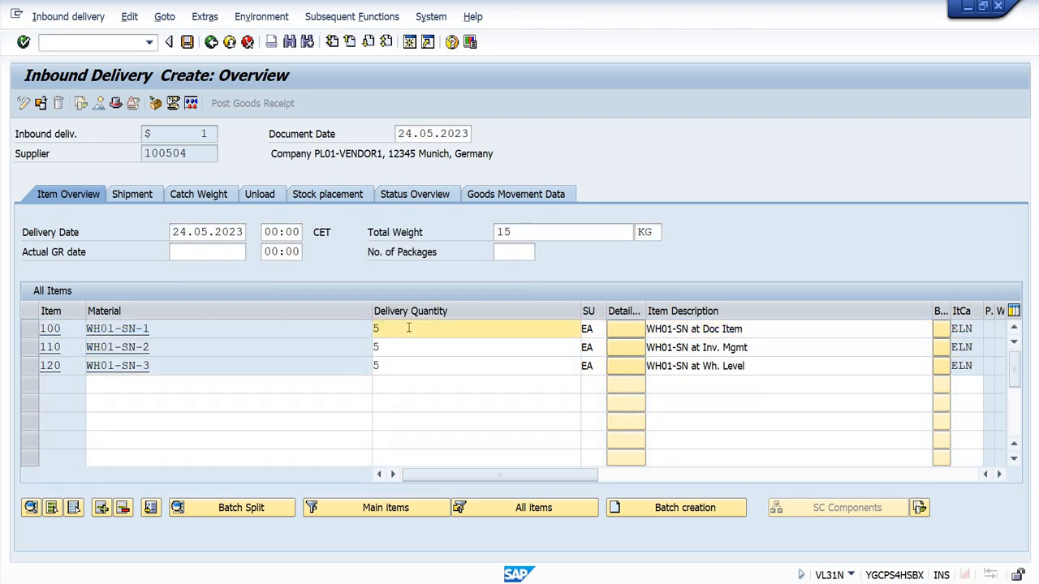
text(1)
click(397, 347)
double_click(396, 348)
text(1)
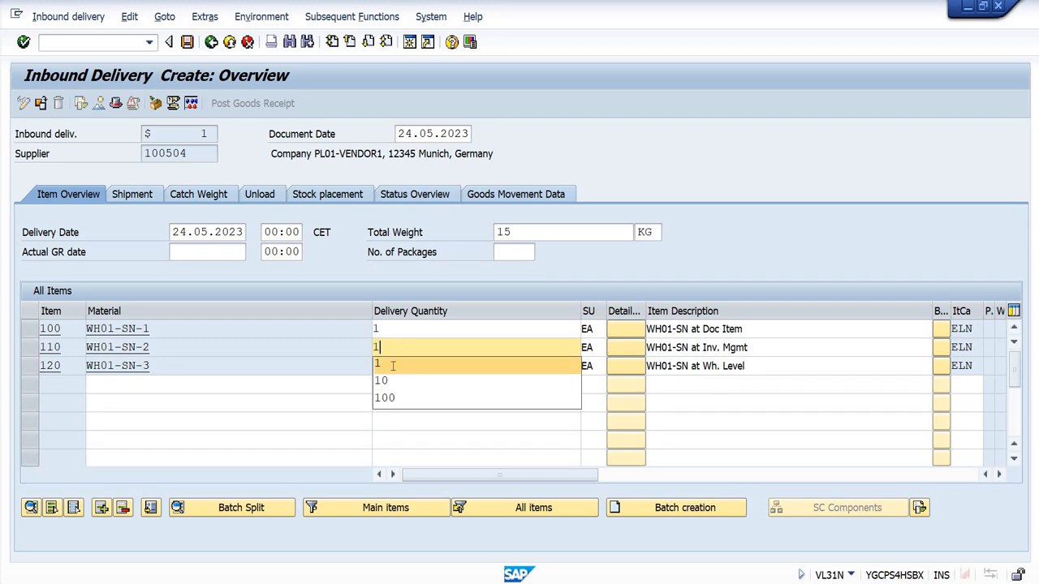
double_click(392, 365)
text(1)
key(Return)
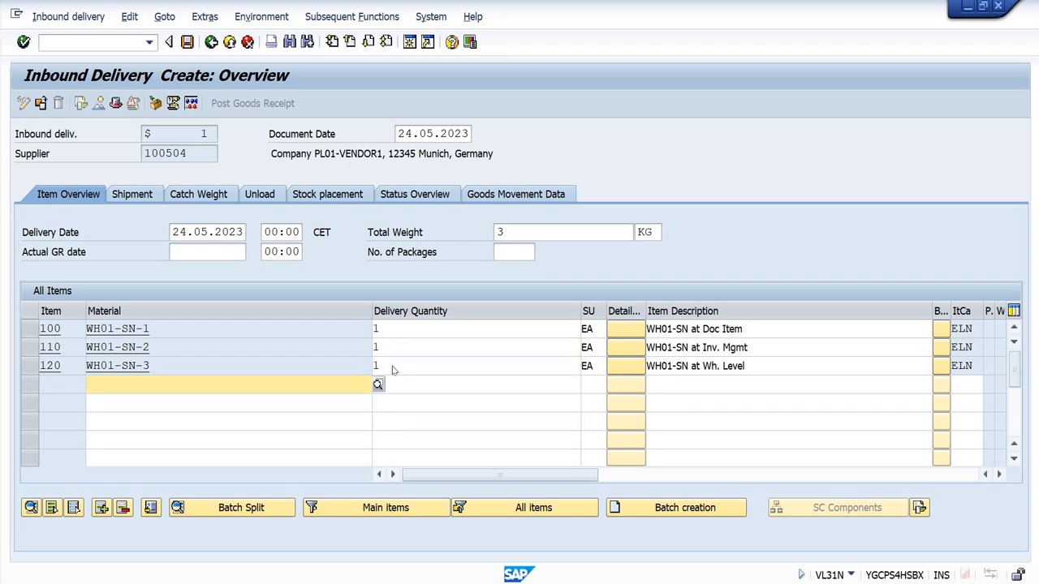
Step: Save the inbound delivery, go to its display screen, and copy the delivery number
key(ctrl+s)
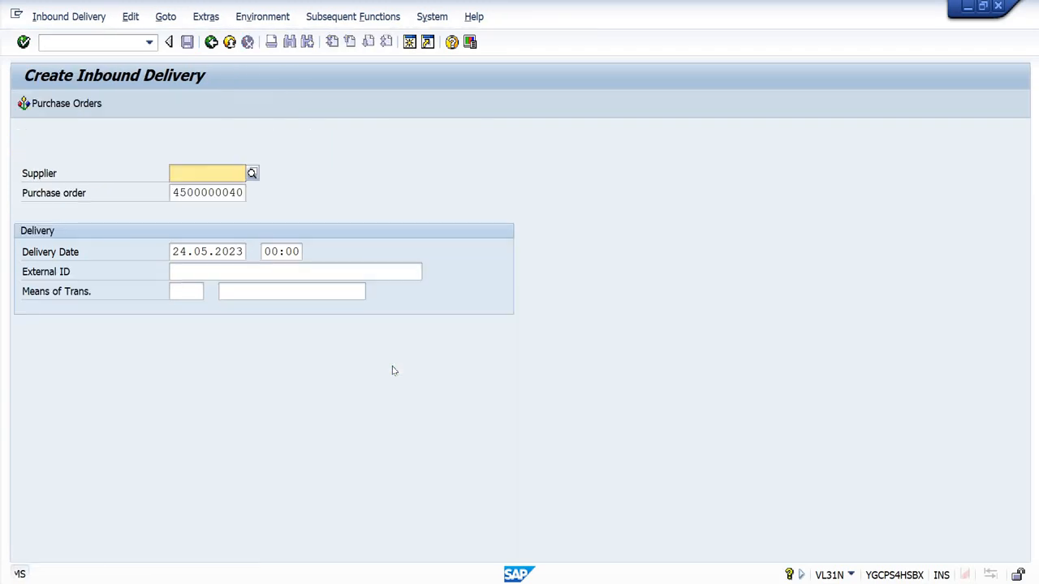
click(69, 16)
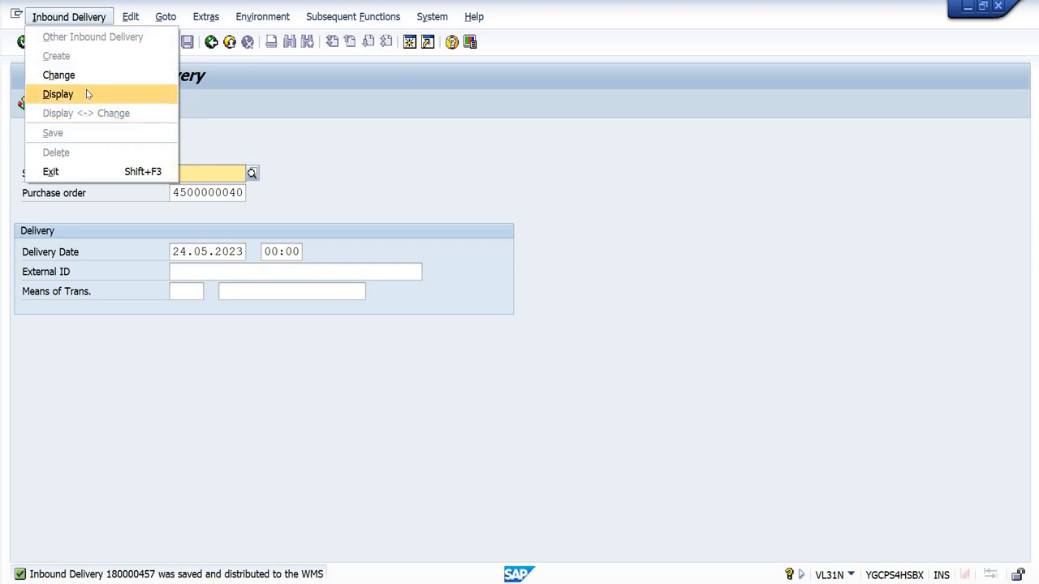
click(81, 93)
drag(232, 175, 146, 147)
key(ctrl+c)
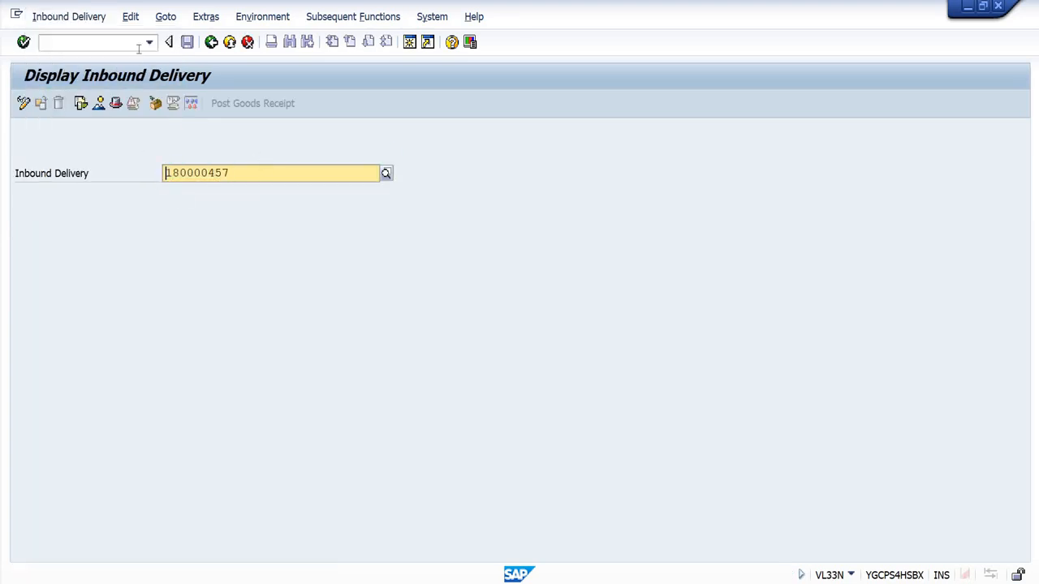
Step: Start transaction /n/scwm/prdi and find the new inbound delivery by its copied number
click(149, 44)
click(113, 70)
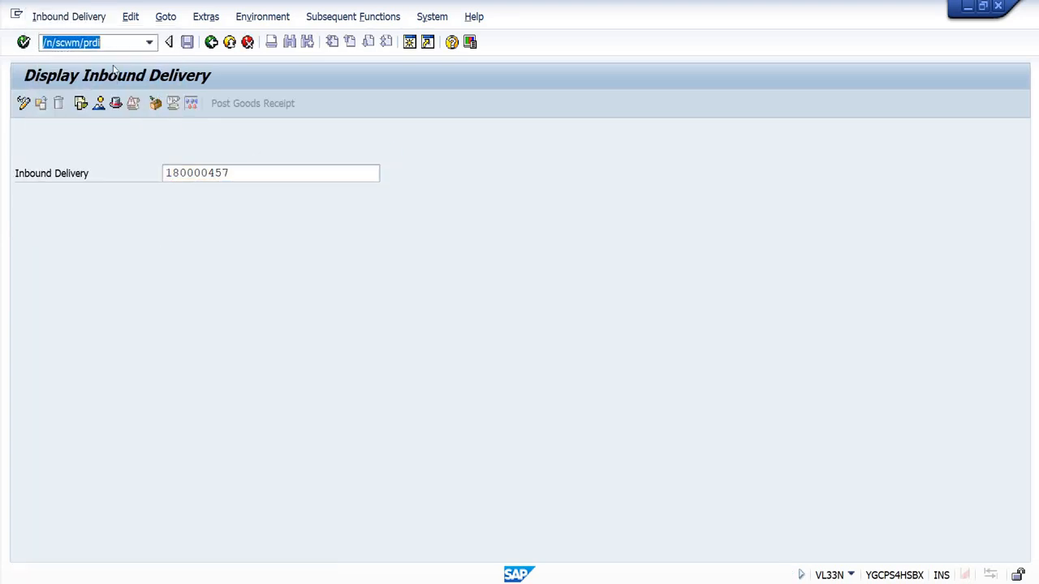
key(Return)
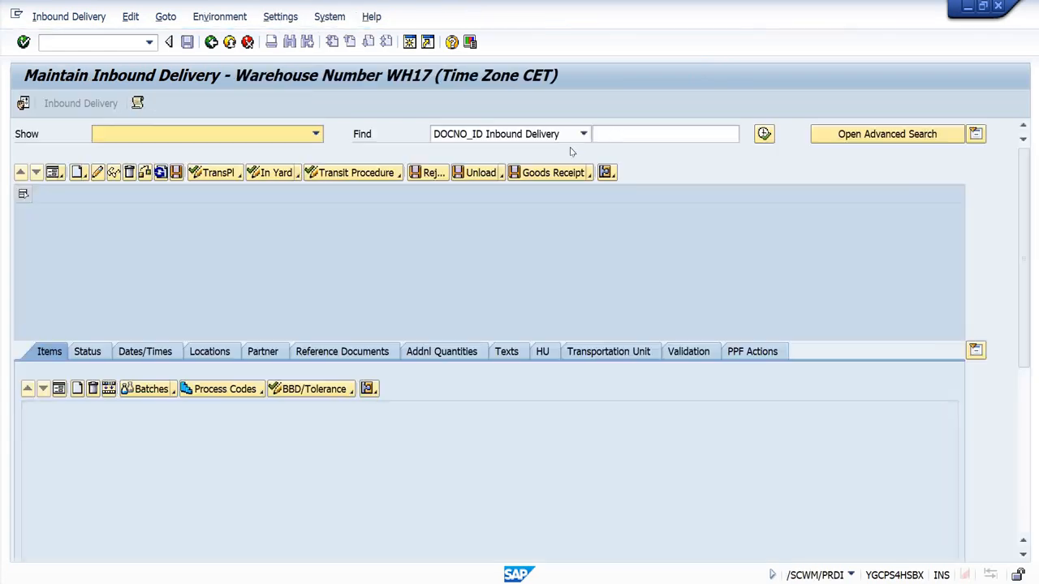
click(671, 135)
key(ctrl+v)
click(764, 134)
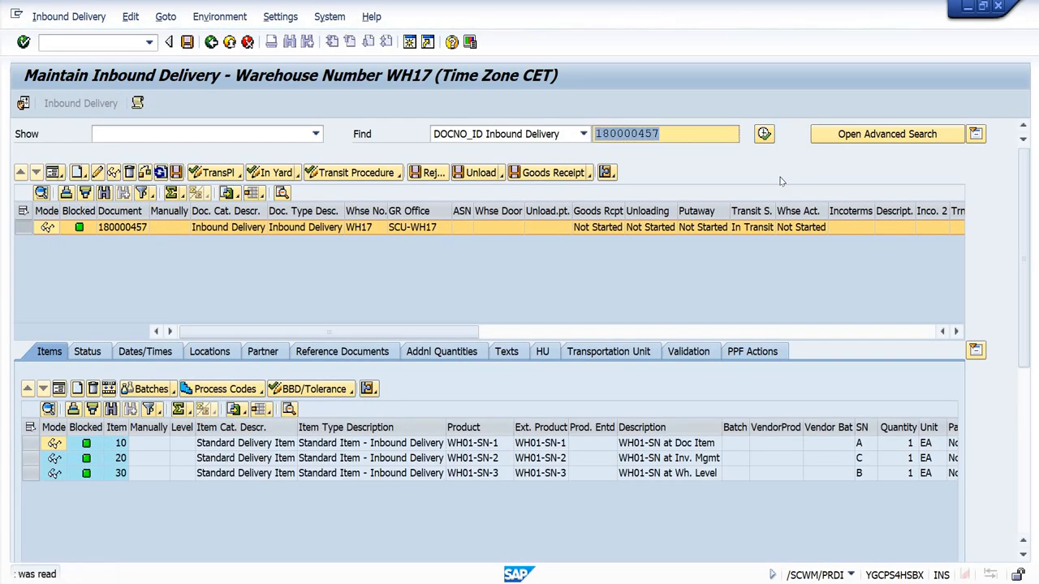
Step: Try to post goods receipt for the inbound delivery, review the serial number messages in the log, and close it
click(534, 173)
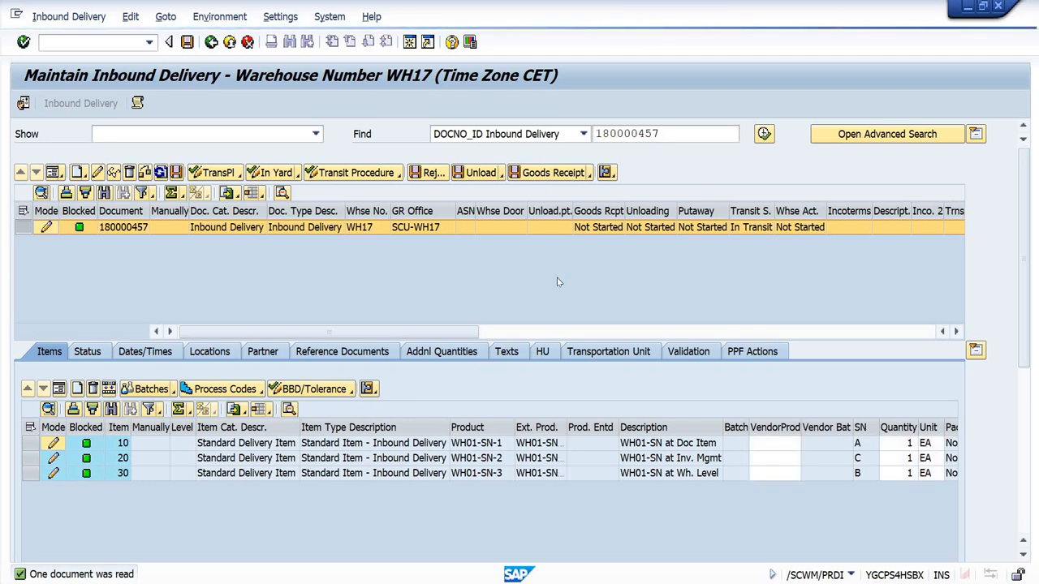
click(247, 275)
click(248, 291)
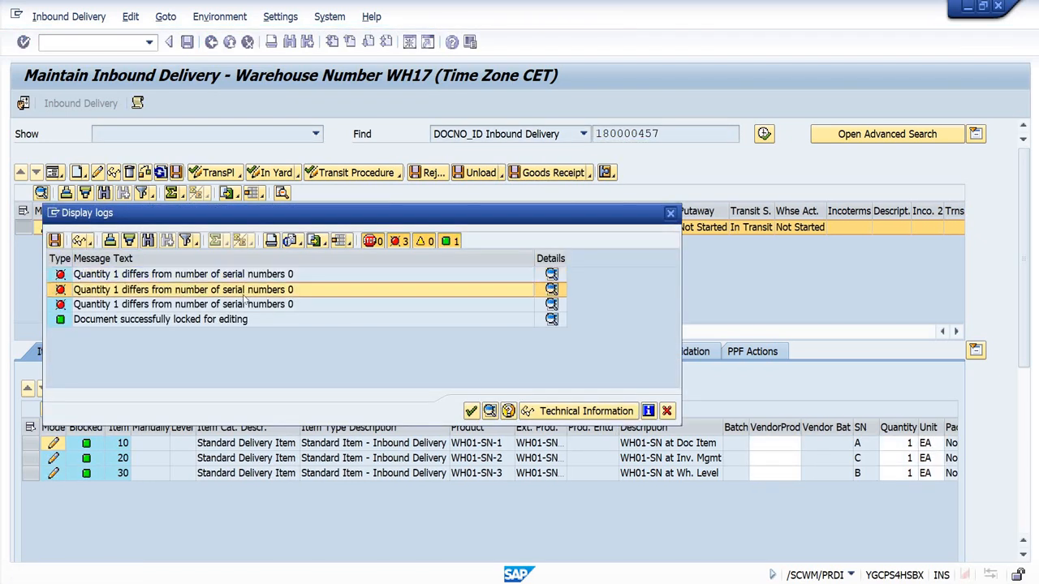
click(247, 303)
click(249, 275)
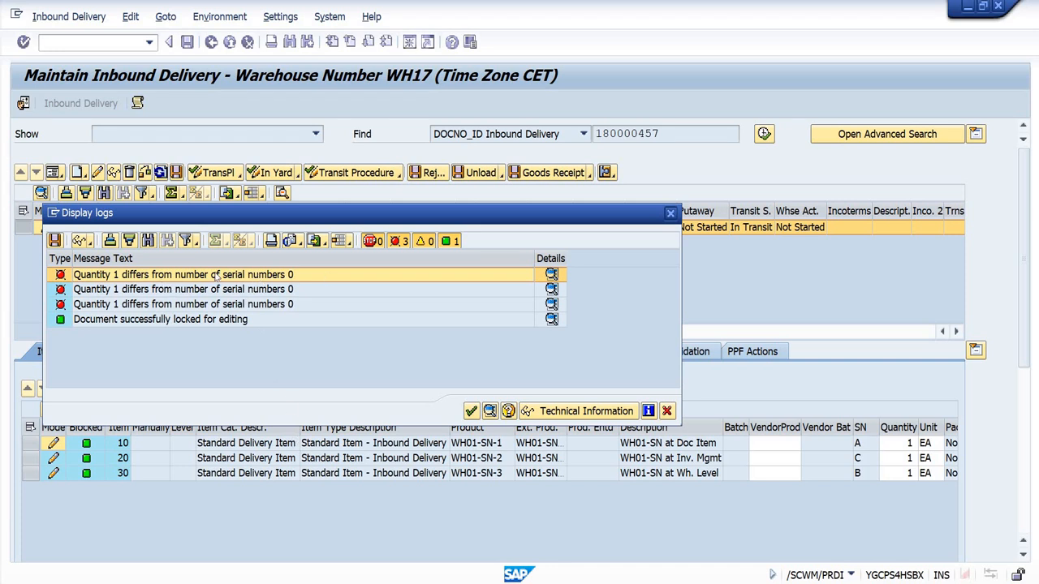
click(256, 291)
click(260, 306)
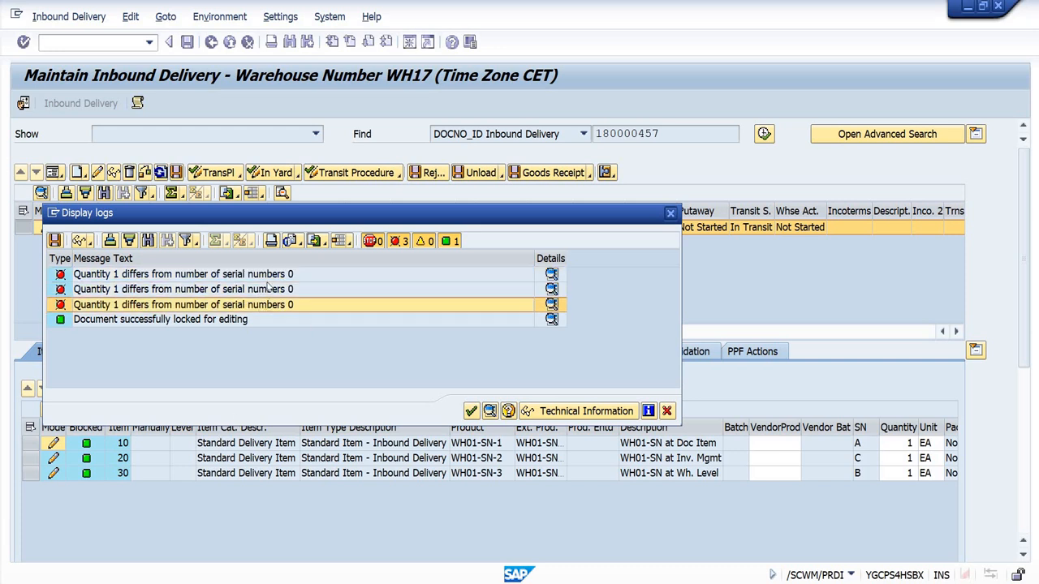
click(670, 214)
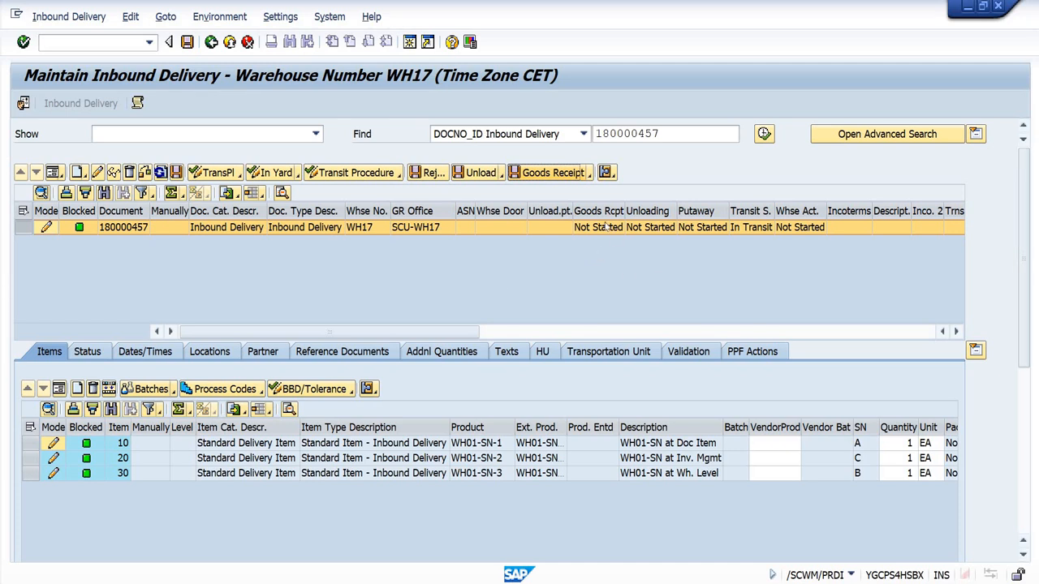
Step: Go to the follow-on warehouse task creation, and create and save putaway tasks for all three delivery items
click(73, 16)
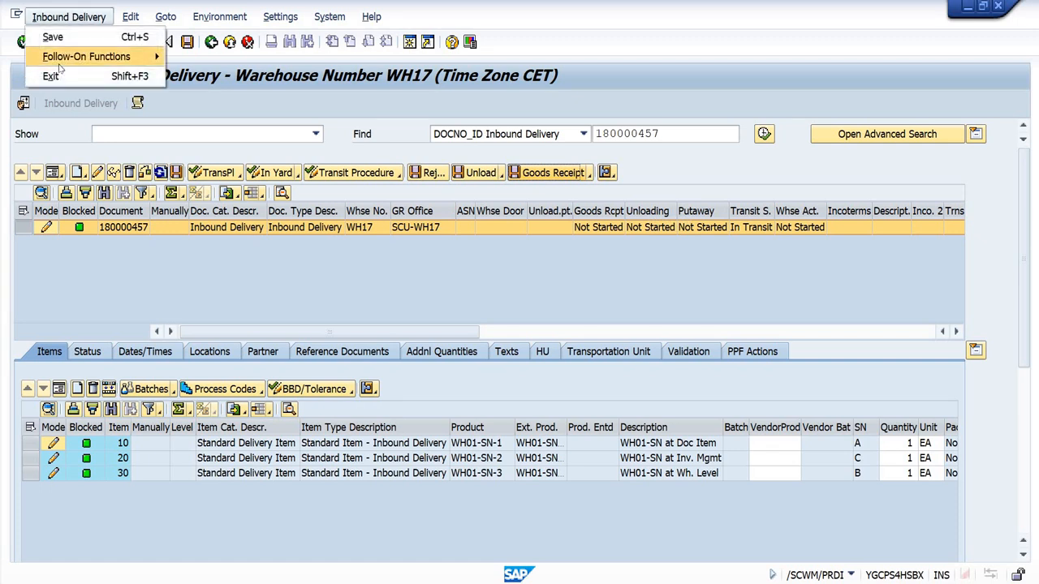
mouse_move(89, 56)
click(198, 53)
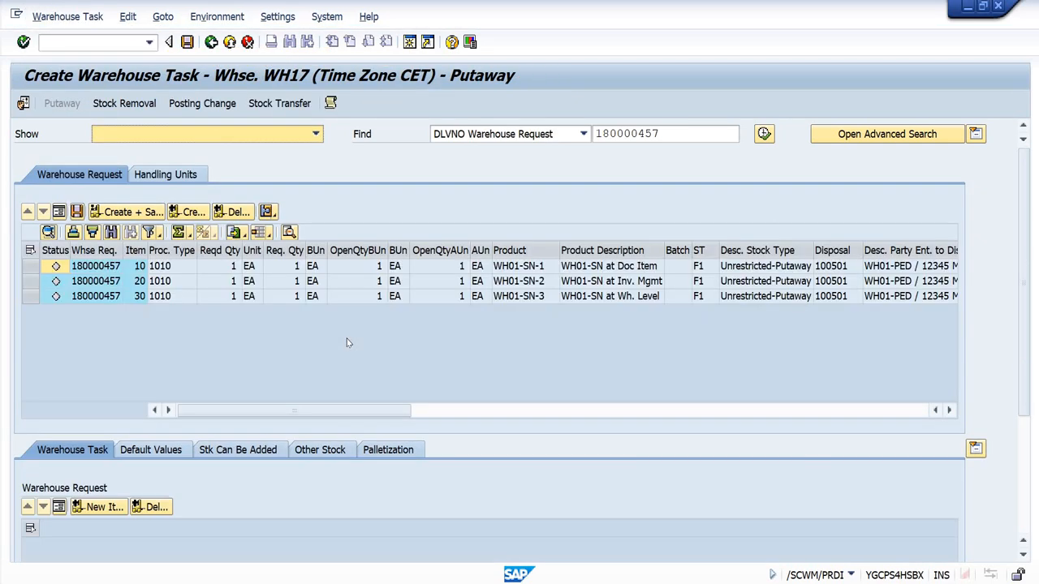
click(30, 250)
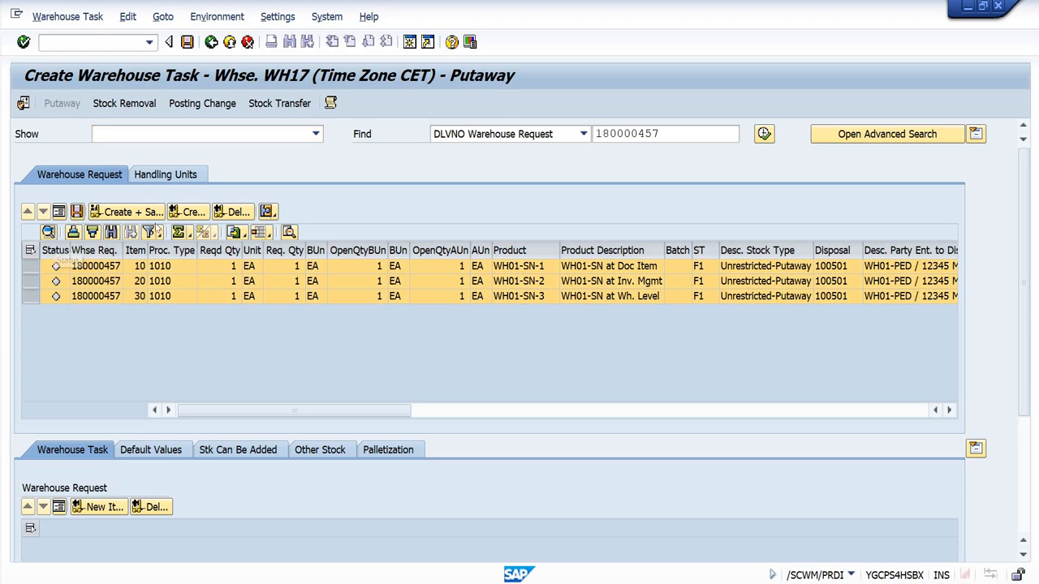
click(149, 211)
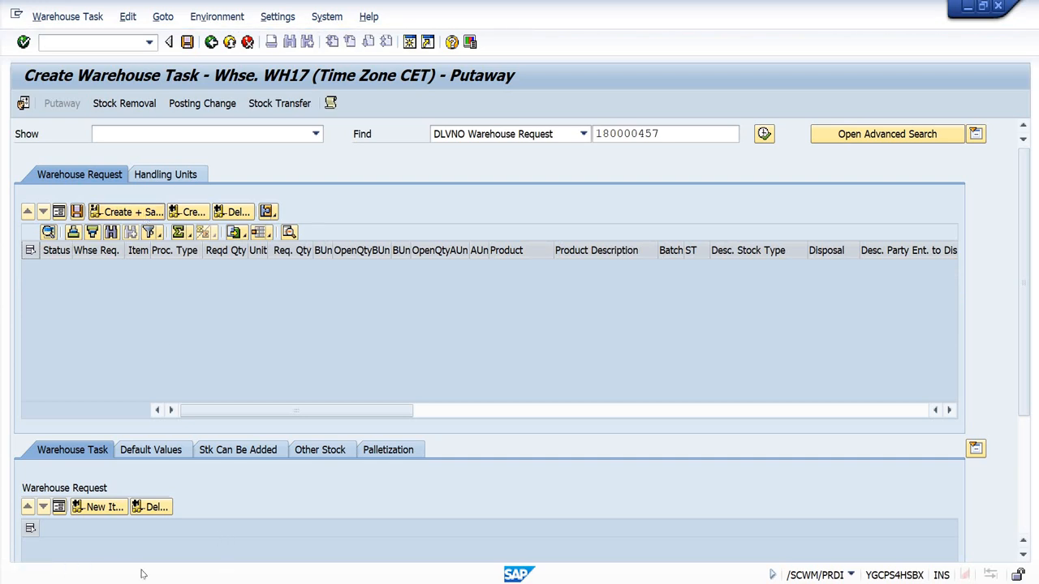
Step: Switch to warehouse task confirmation and try to confirm and save the open inbound warehouse order
click(82, 18)
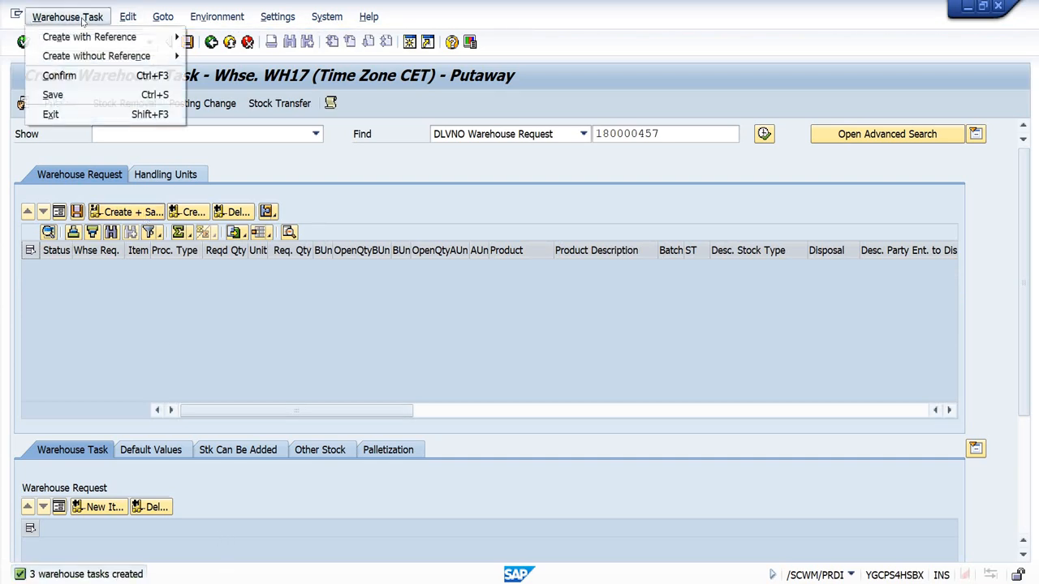
click(71, 75)
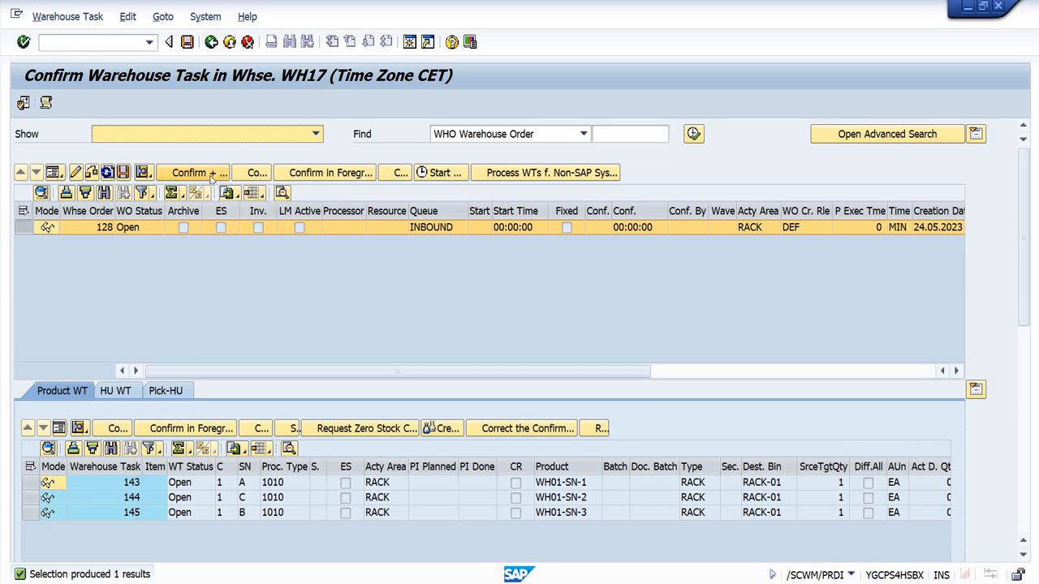
click(211, 173)
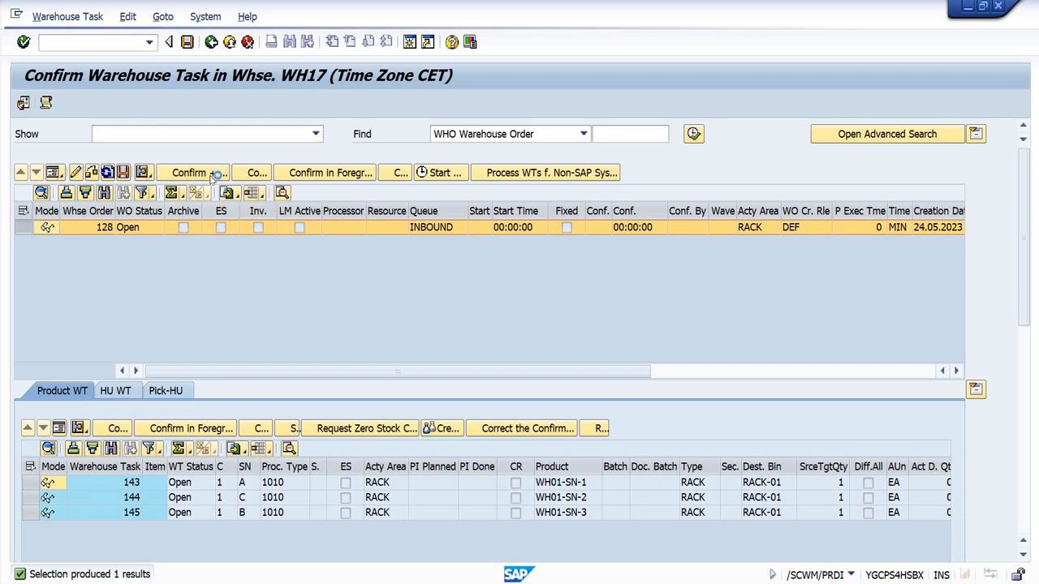
Step: Review each serial number message in the confirmation log and close the log
click(272, 341)
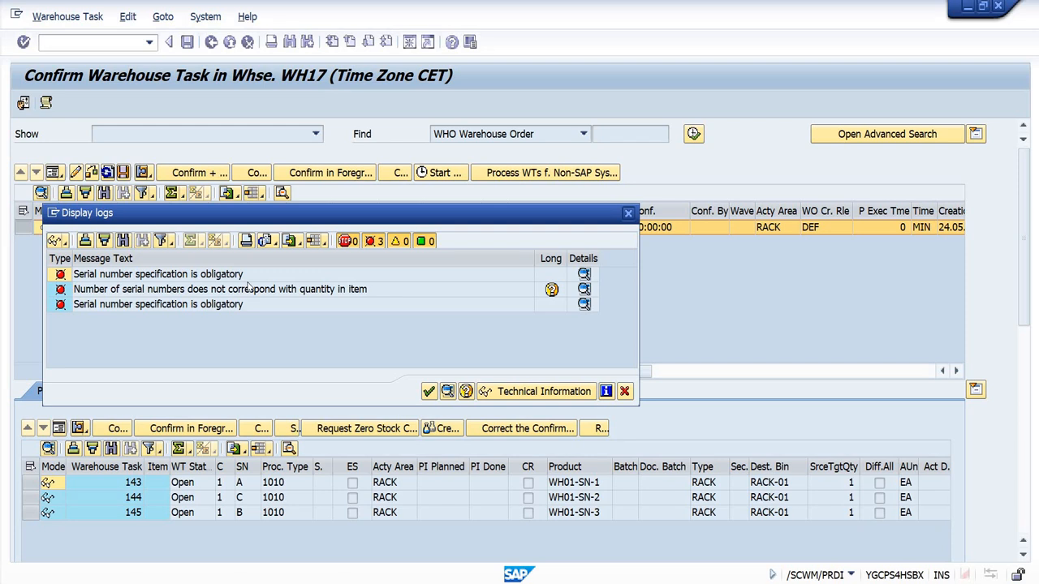
click(222, 293)
click(198, 306)
click(158, 278)
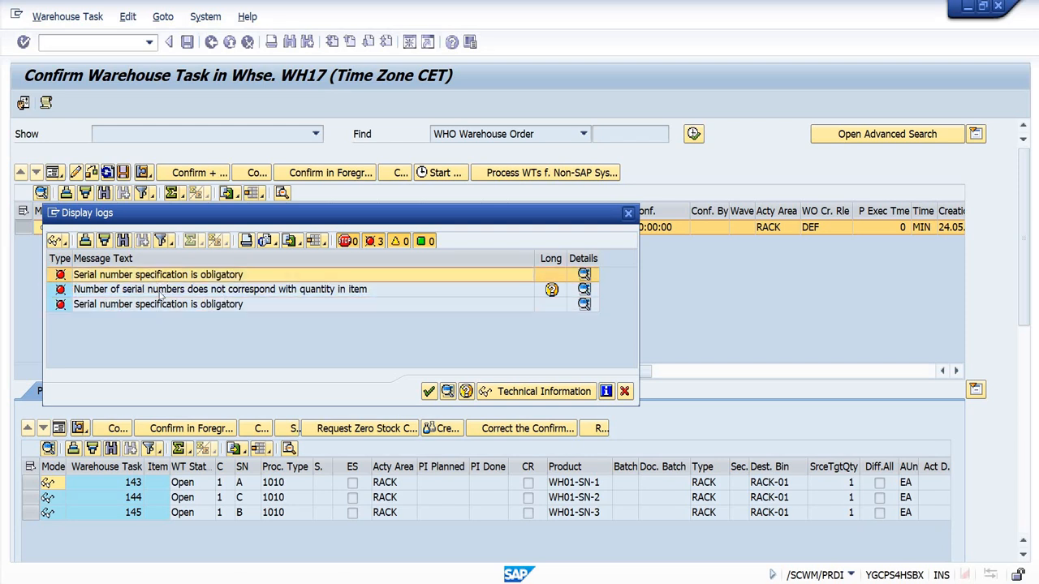
click(158, 292)
click(154, 306)
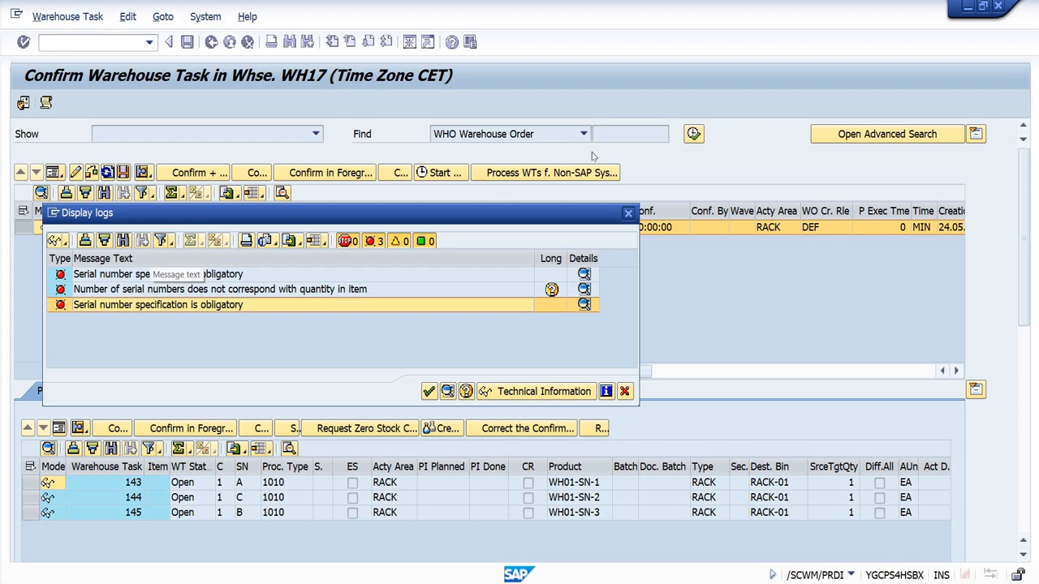
click(628, 213)
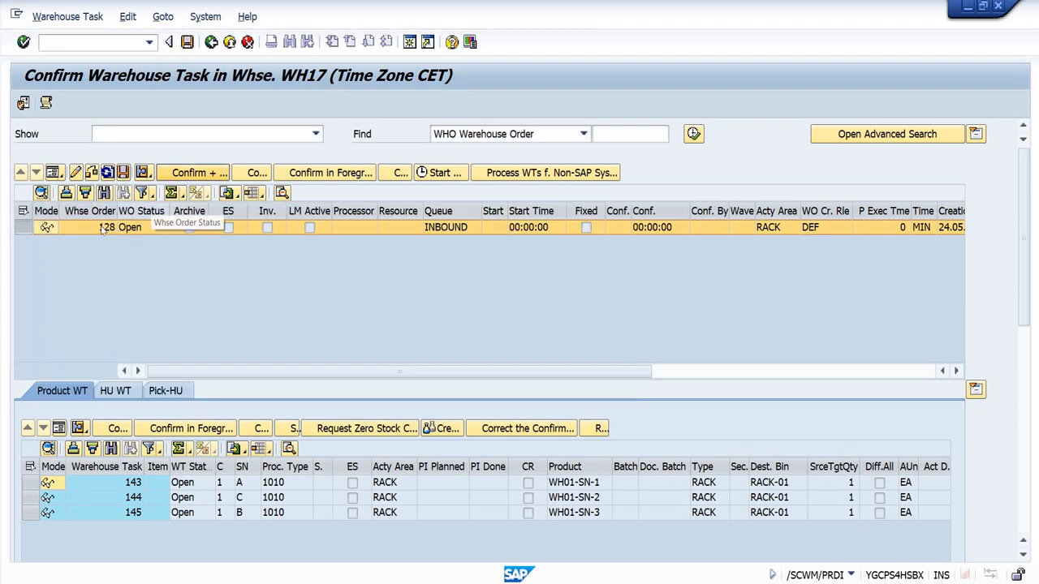
click(142, 231)
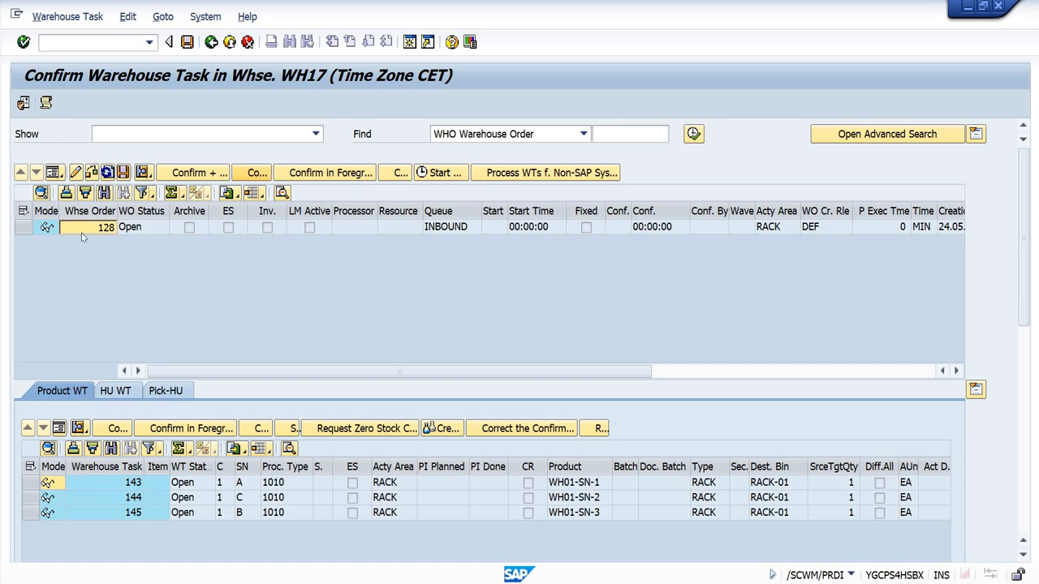
click(47, 228)
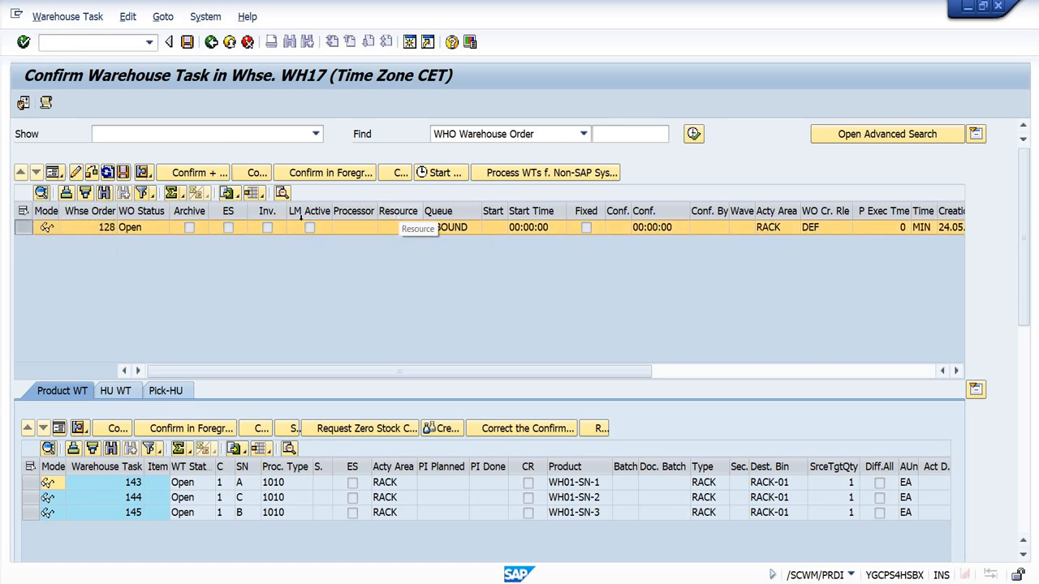
drag(482, 213, 493, 212)
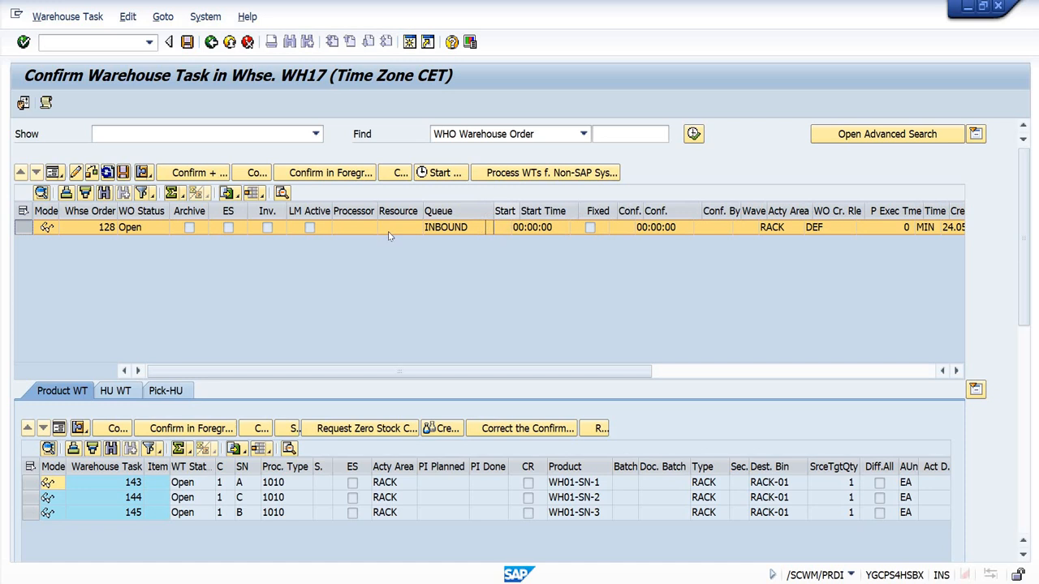
click(101, 232)
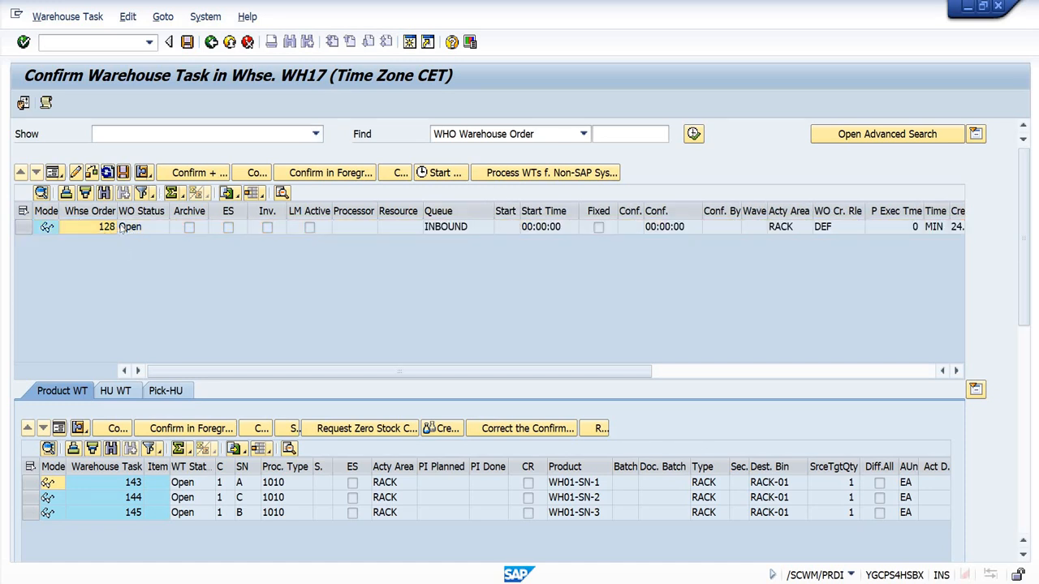
Step: Open transaction /SCWM/RFUI in a new session, log on to warehouse WH17 with the default resource and device, and maximize the window
click(68, 38)
text(/o/scw)
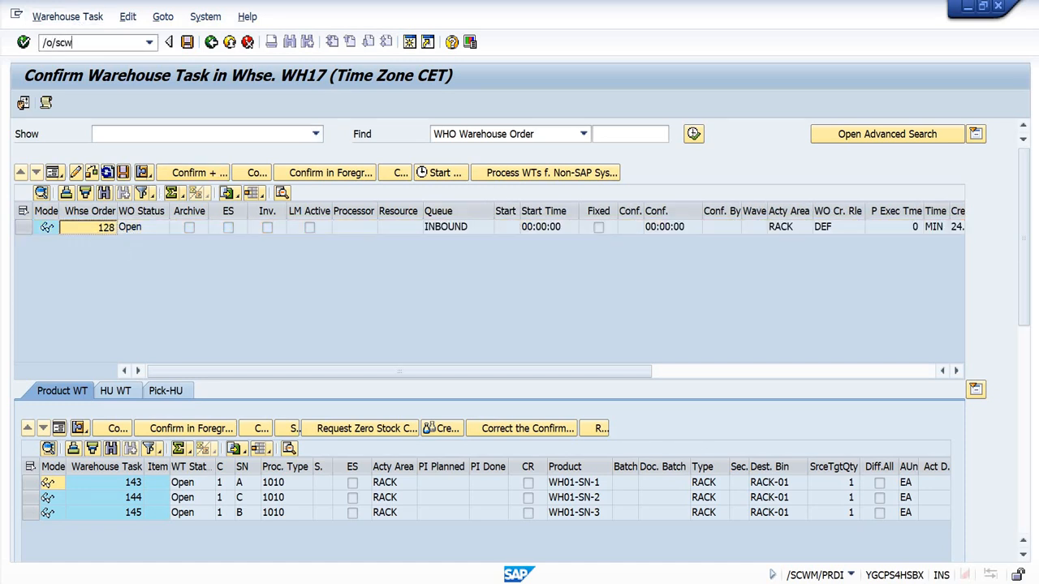
text(m/rfui)
key(Return)
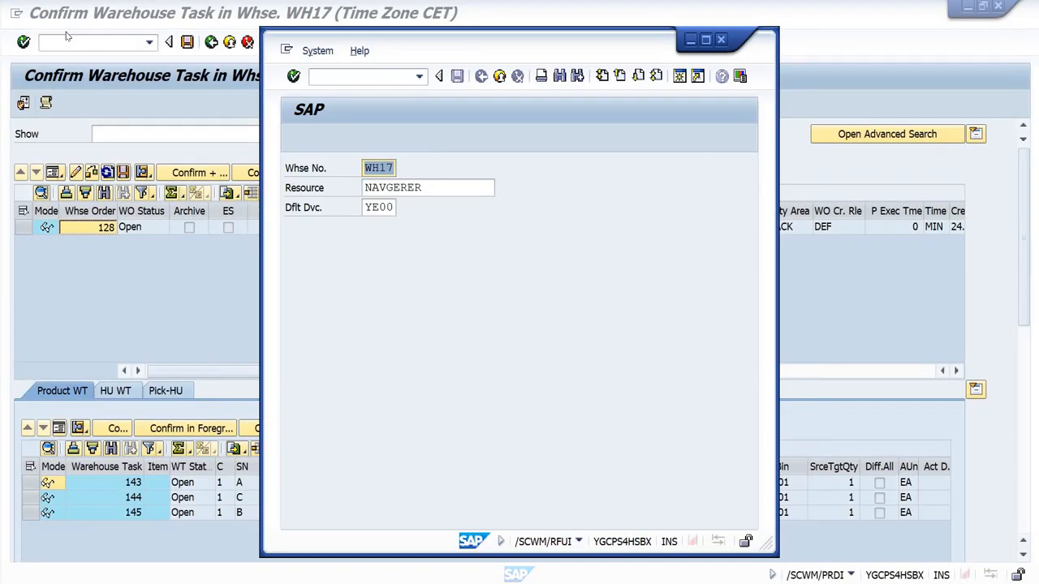
key(Return)
click(705, 39)
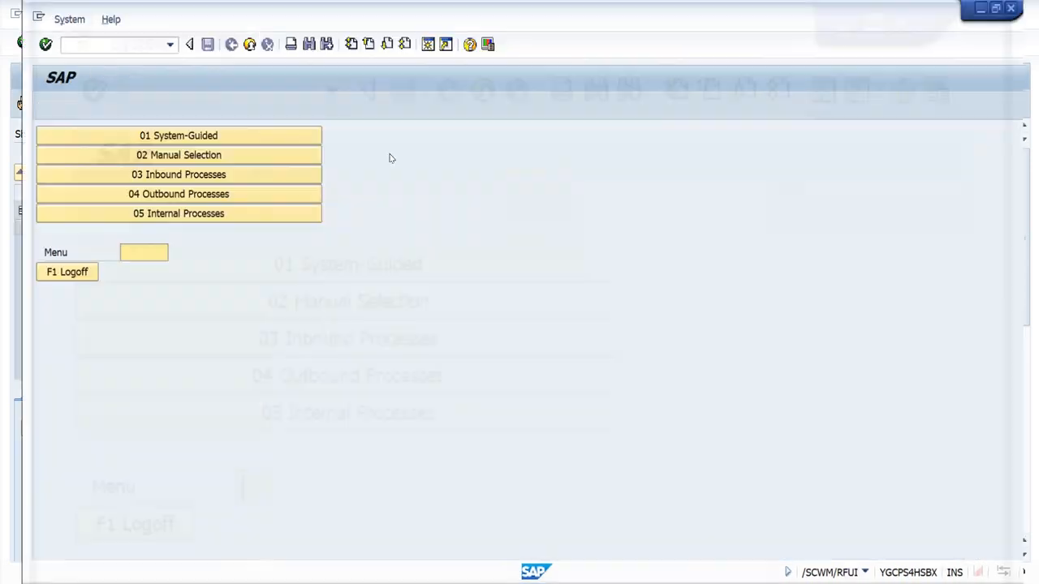
Step: Try to open the inbound warehouse order in RF through manual selection by WO
click(207, 154)
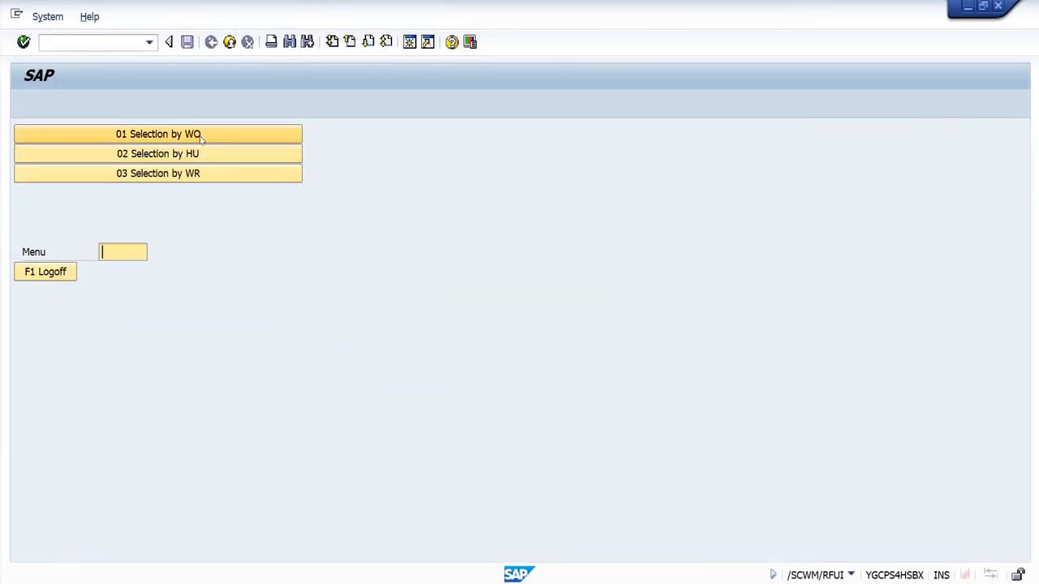
click(200, 135)
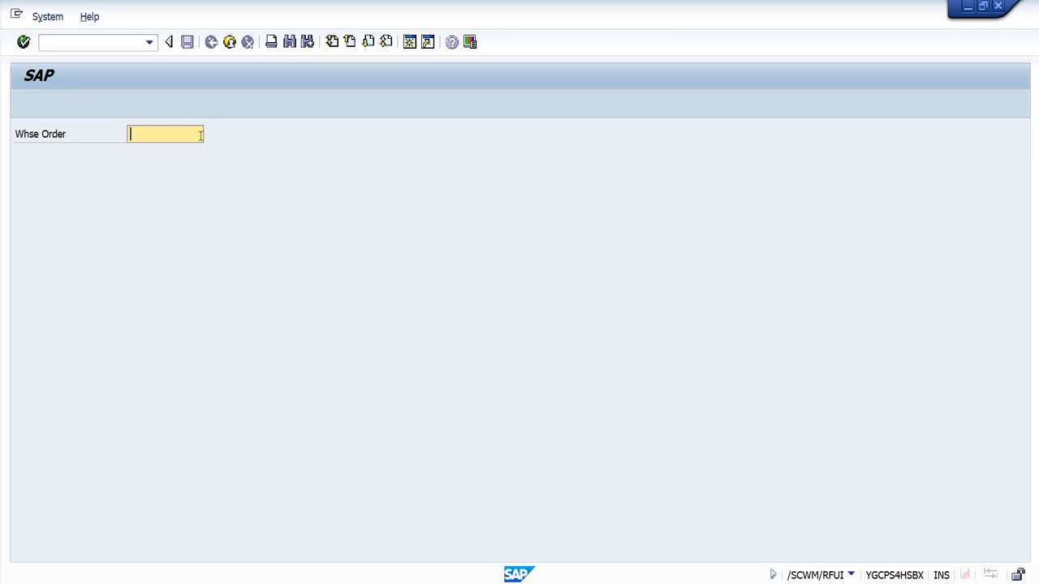
text(128)
key(Return)
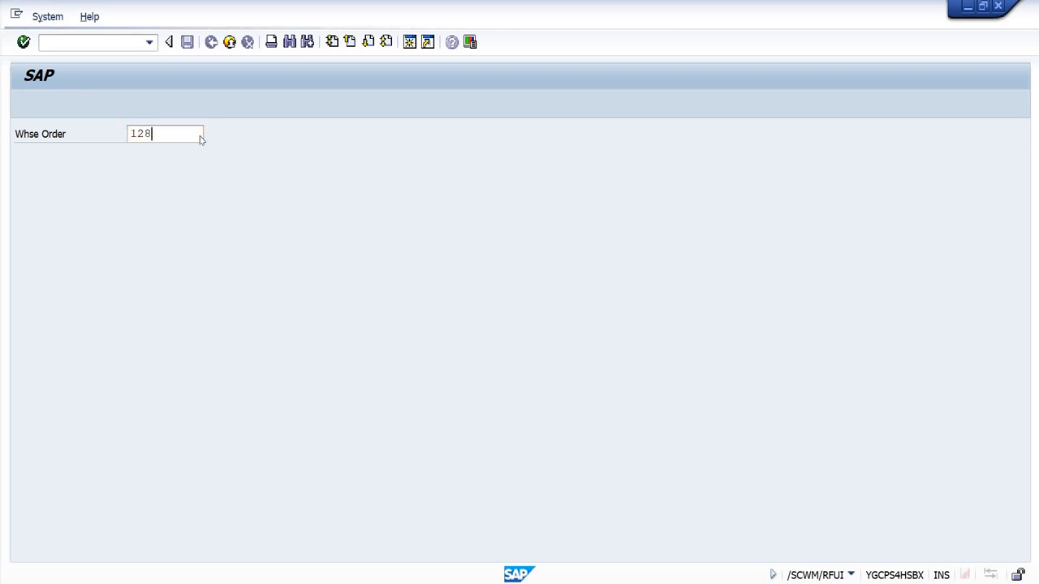
Step: Put the warehouse order into edit mode in warehouse task confirmation, and try it again in the RF session
click(263, 274)
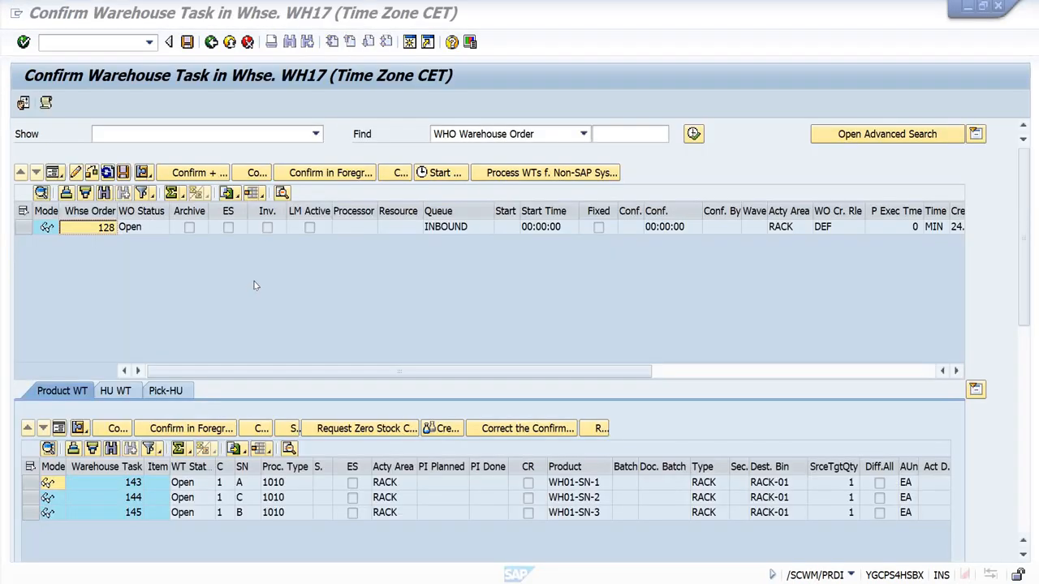
click(23, 228)
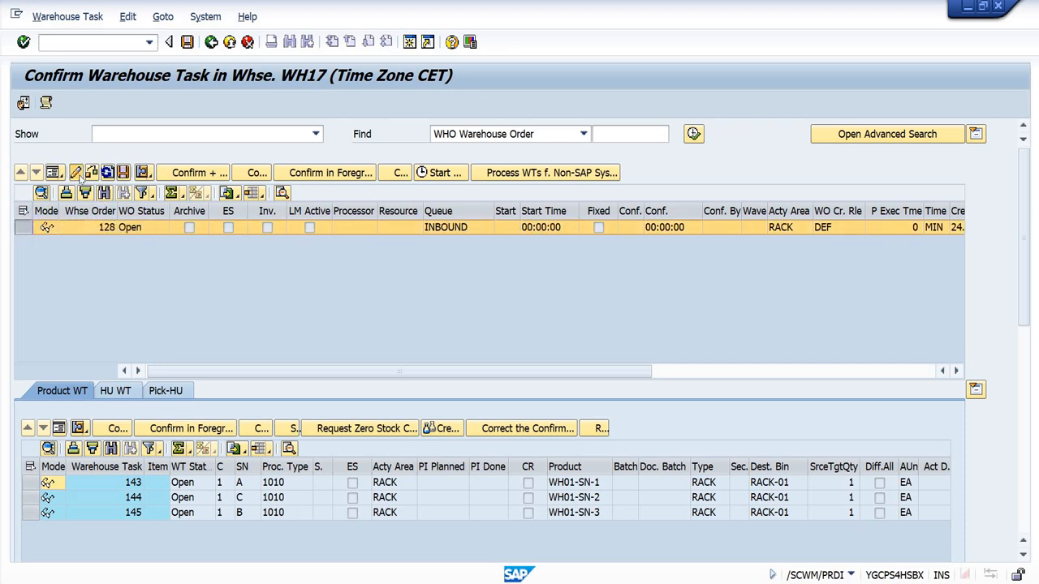
click(76, 172)
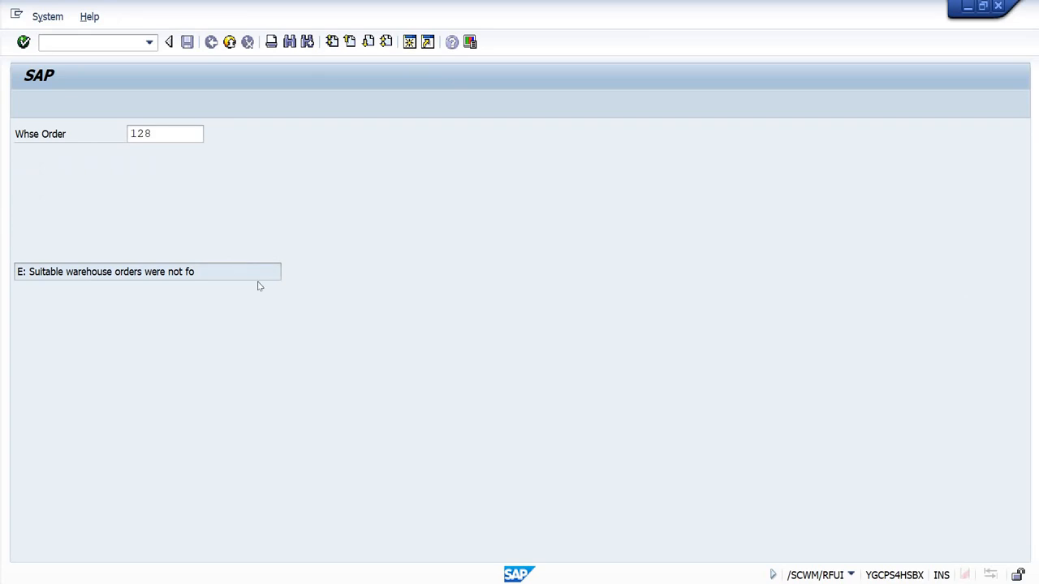
key(alt+Tab)
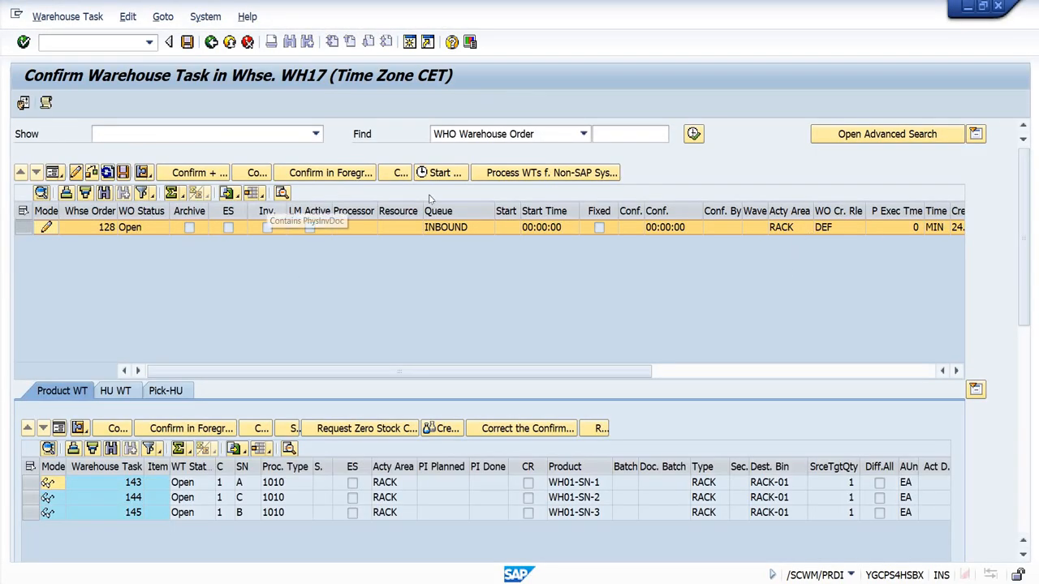
key(alt+Tab)
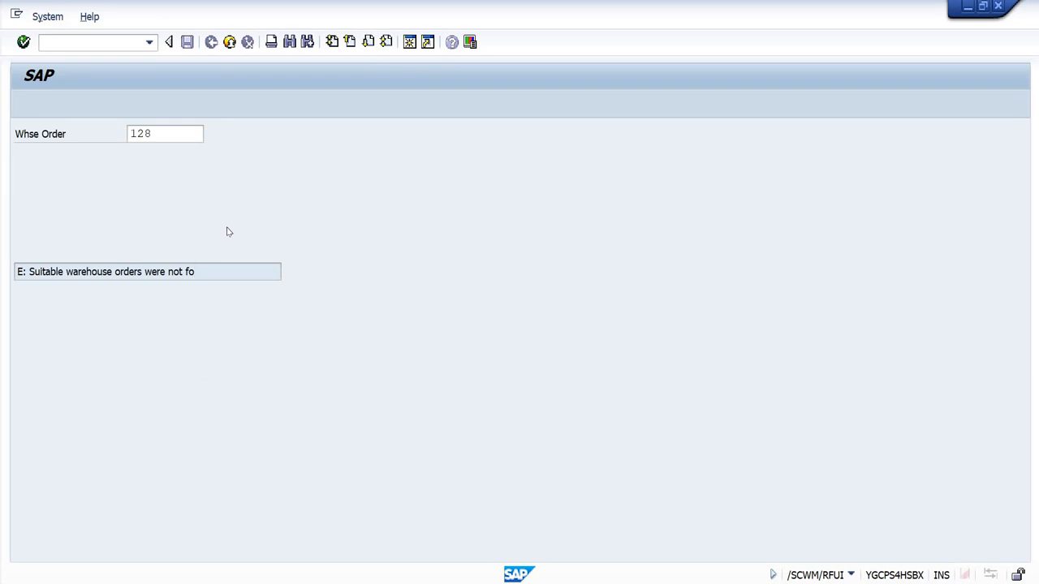
key(Return)
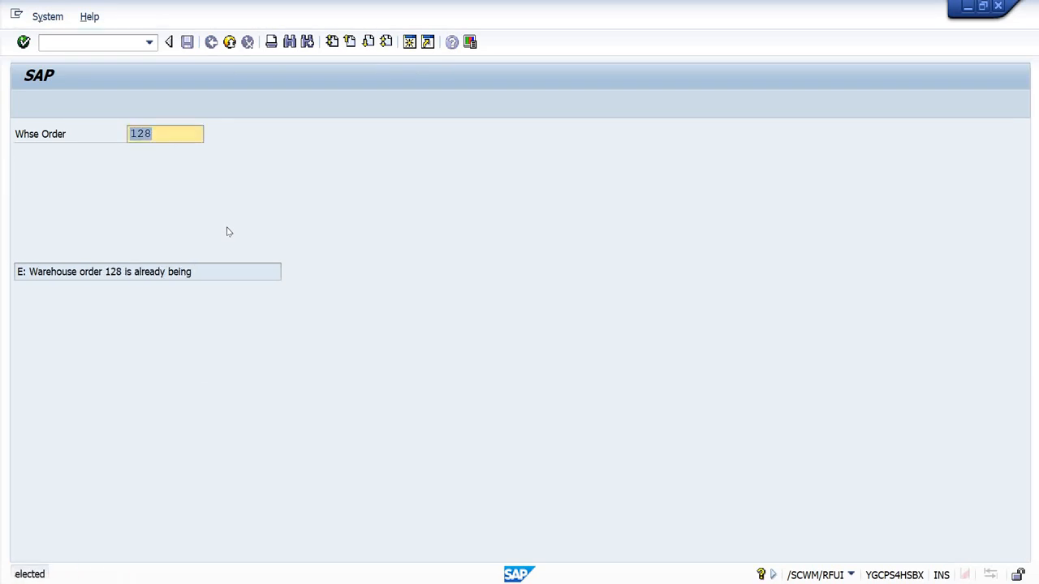
click(229, 43)
key(alt+Tab)
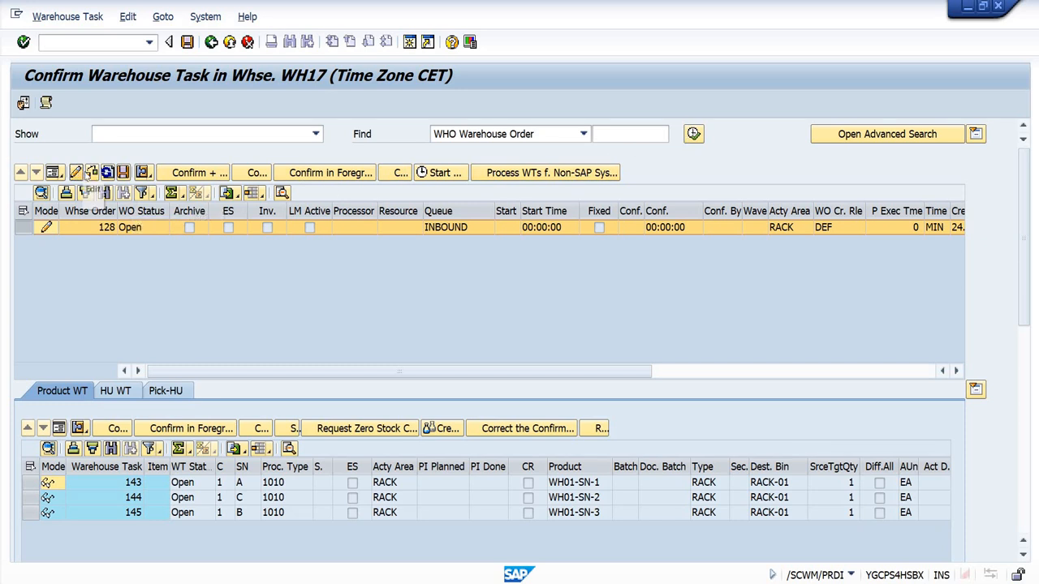
Step: Find the warehouse order again by its number in warehouse task confirmation, and retry it in the RF session
click(95, 230)
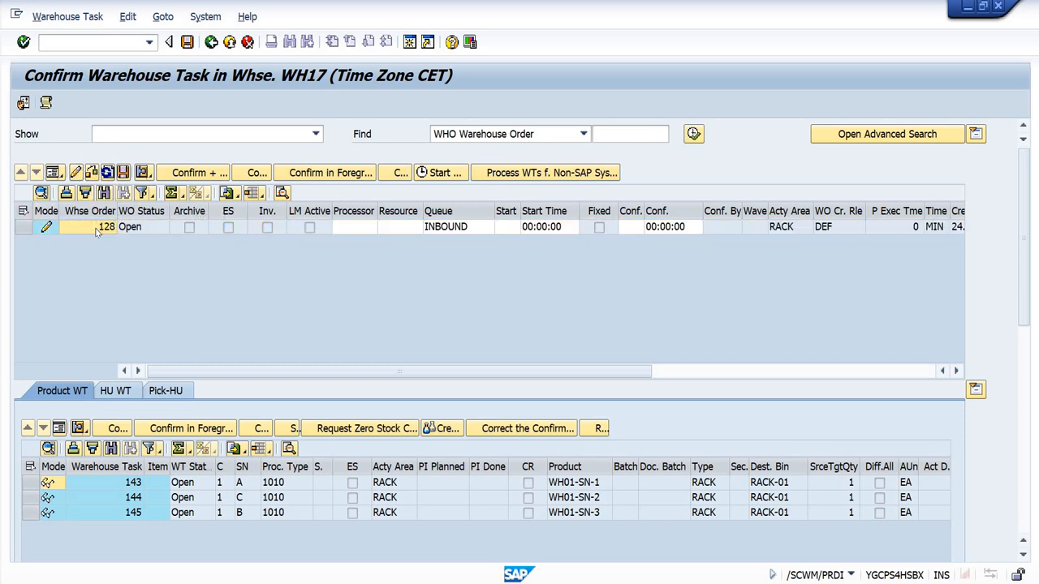
click(622, 135)
text(128)
key(Return)
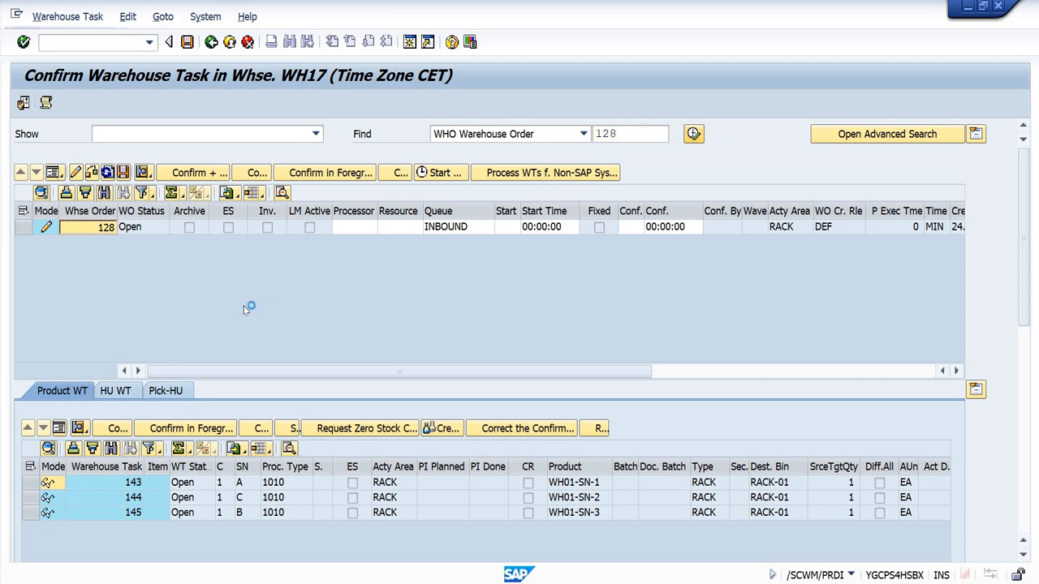
key(alt+Tab)
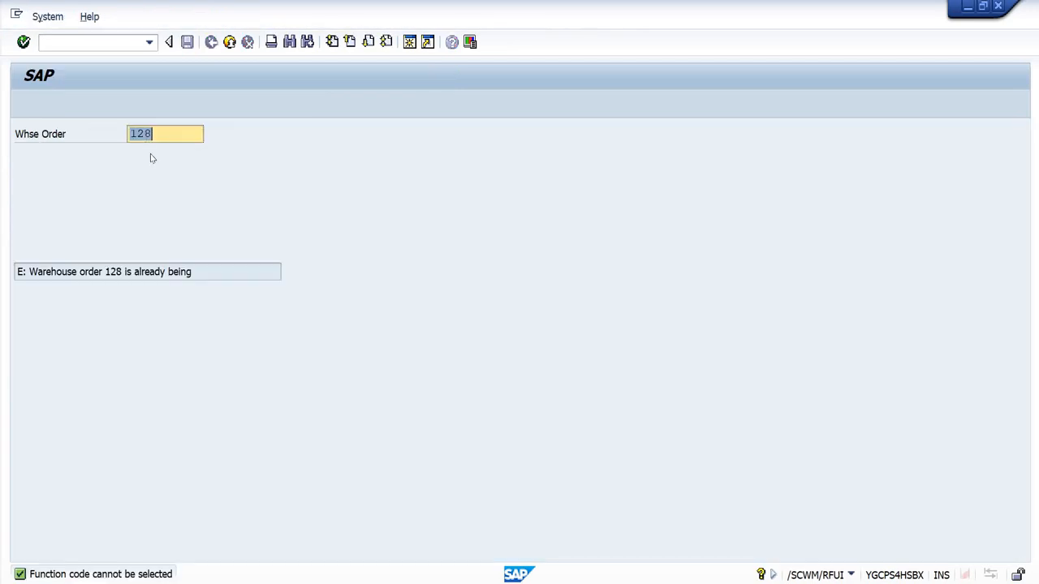
key(Return)
key(alt+Tab)
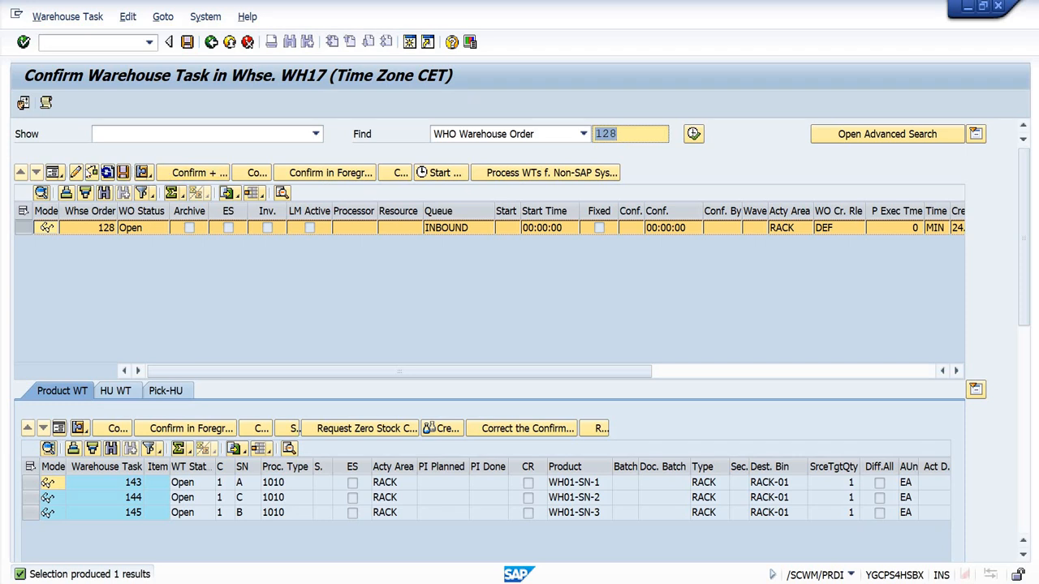
Step: Assign the only available resource to the warehouse order in edit mode, and open the order in the RF session
click(76, 173)
click(396, 228)
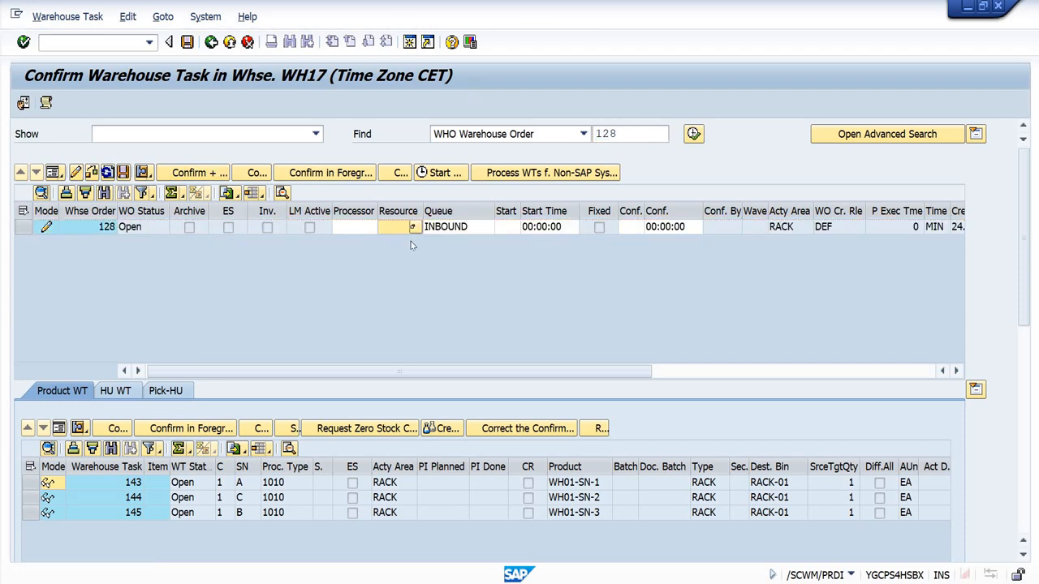
click(413, 228)
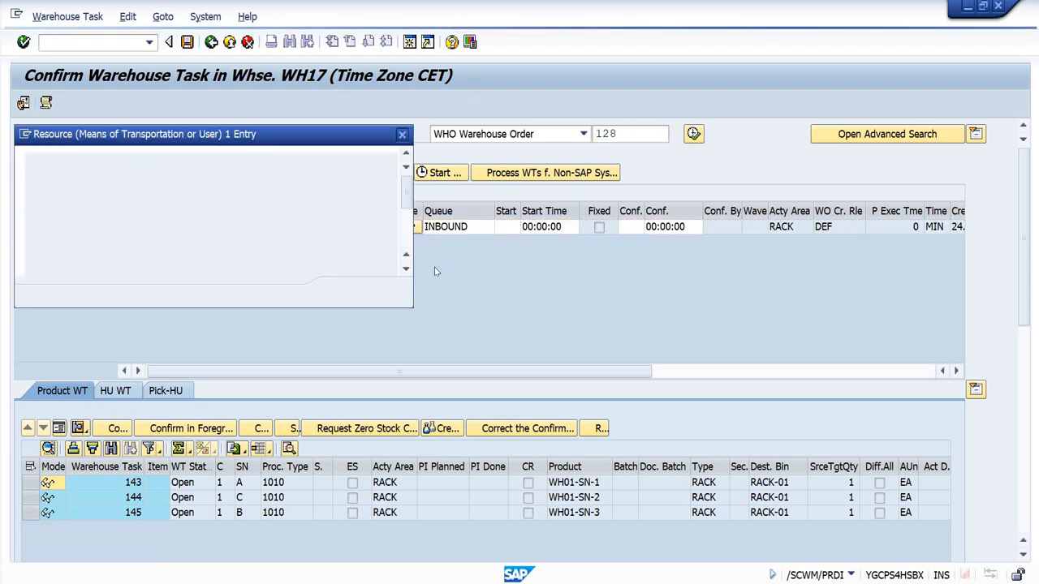
double_click(88, 197)
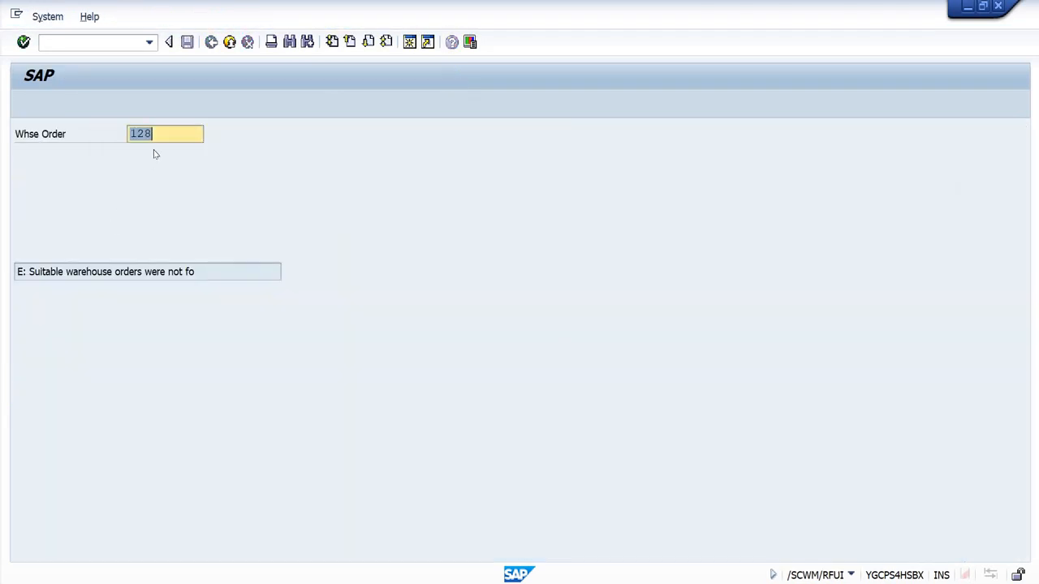
key(Return)
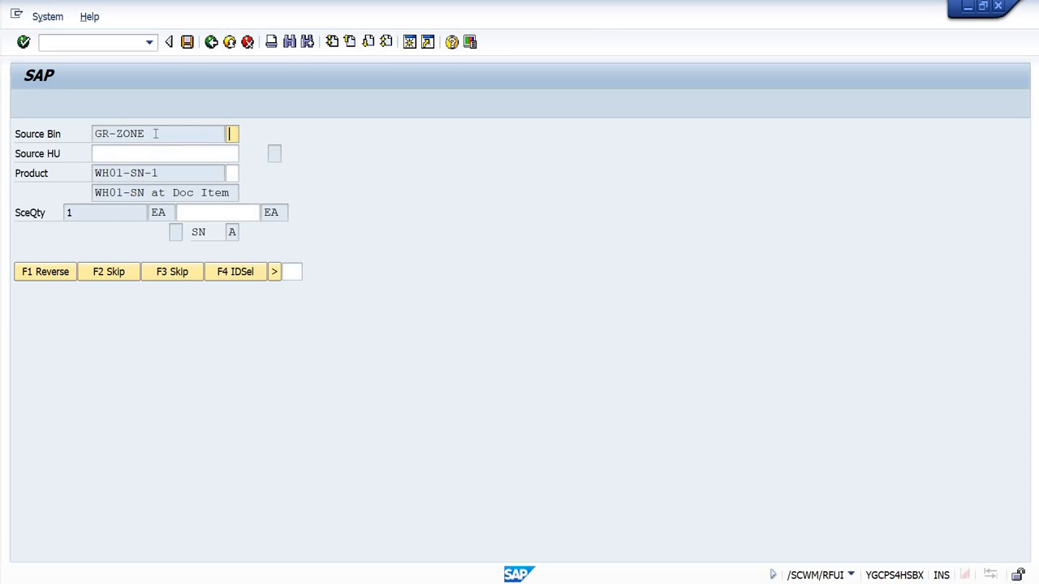
Step: Try ID selection for the first putaway task, and reopen the inbound warehouse order through selection by WO
click(236, 271)
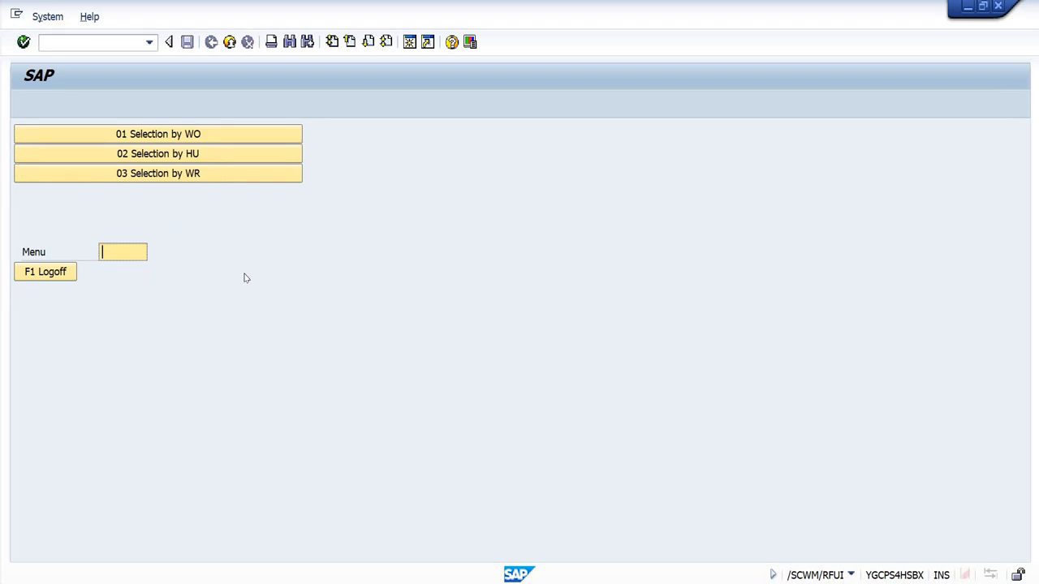
click(202, 134)
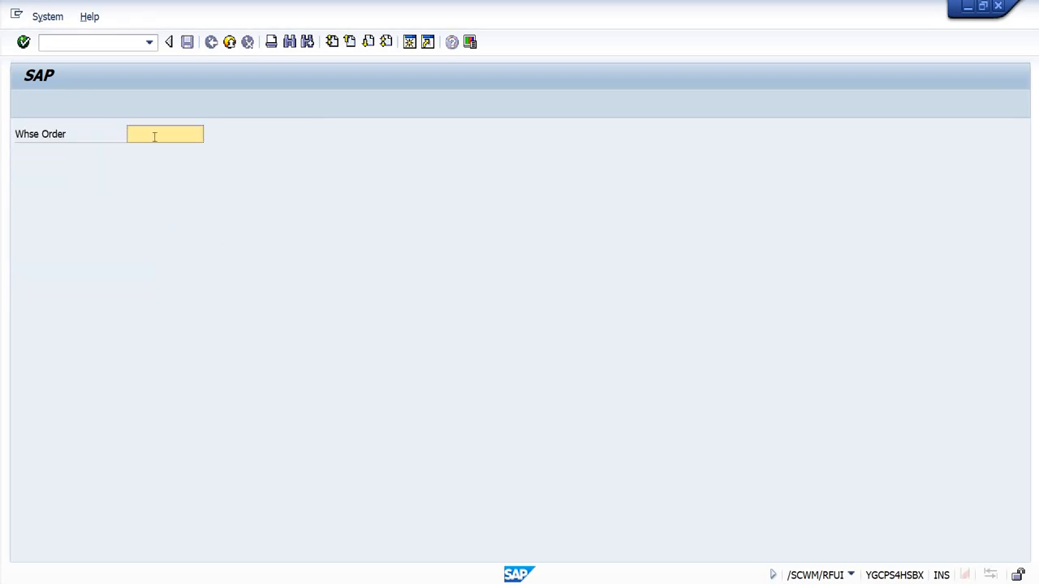
text(128)
key(Return)
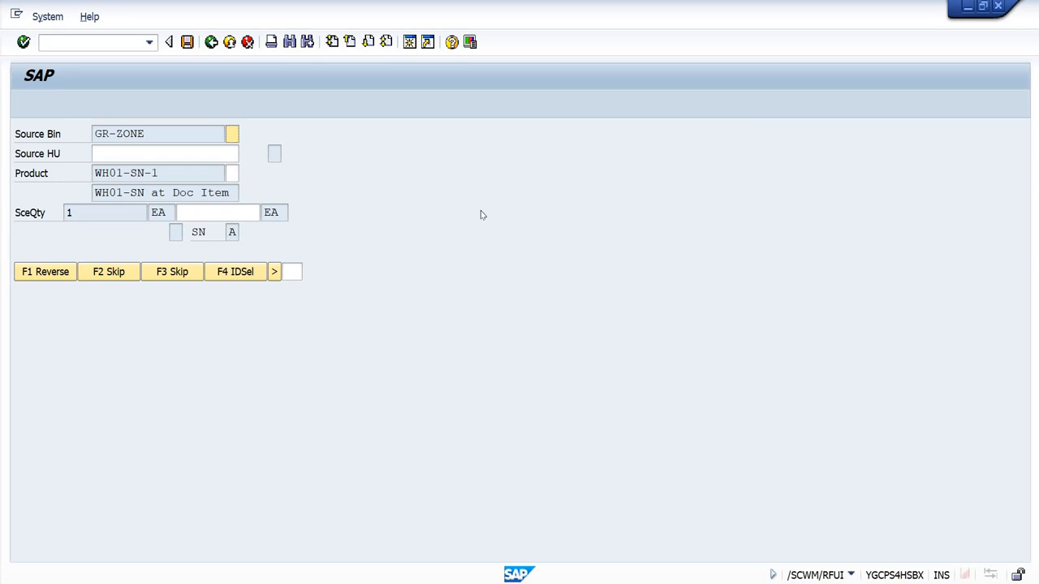
Step: Verify source bin GR-ZONE and product WH01-SN-1 for the first putaway task
click(162, 132)
drag(180, 136, 93, 134)
click(336, 141)
text(E)
key(Return)
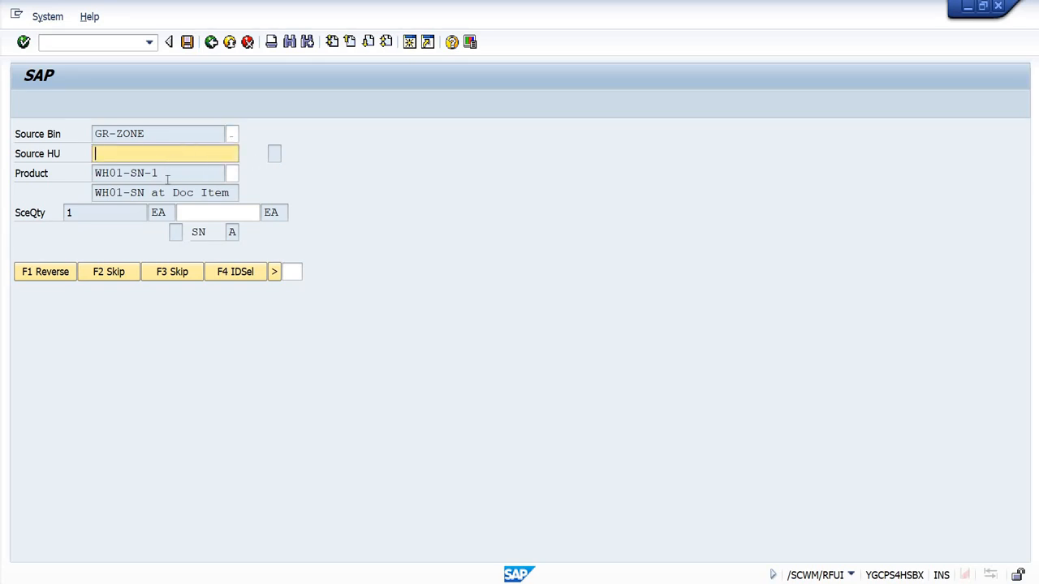
drag(167, 179, 95, 174)
key(ctrl+c)
click(285, 189)
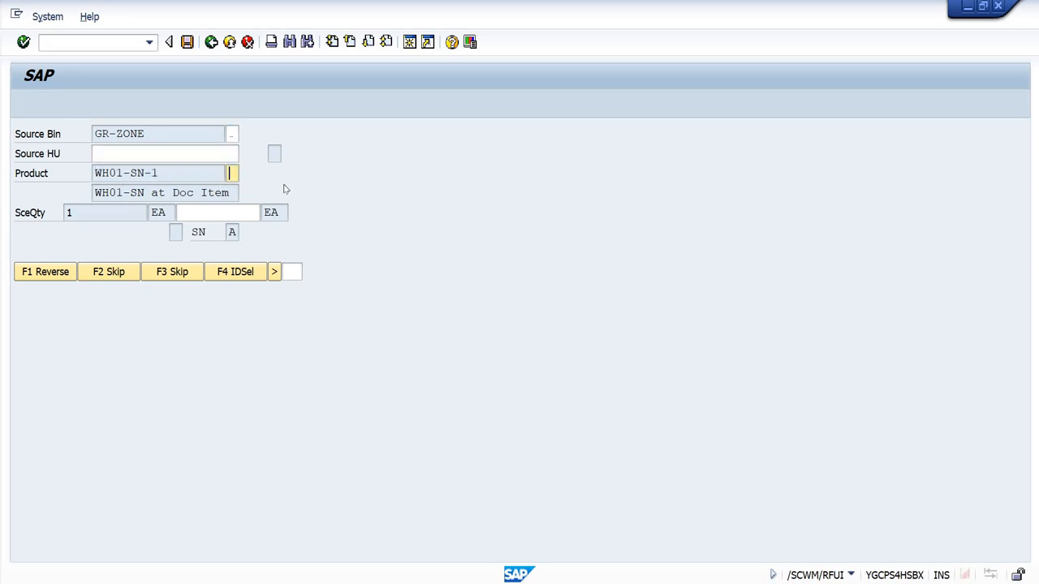
key(ctrl+v)
key(Return)
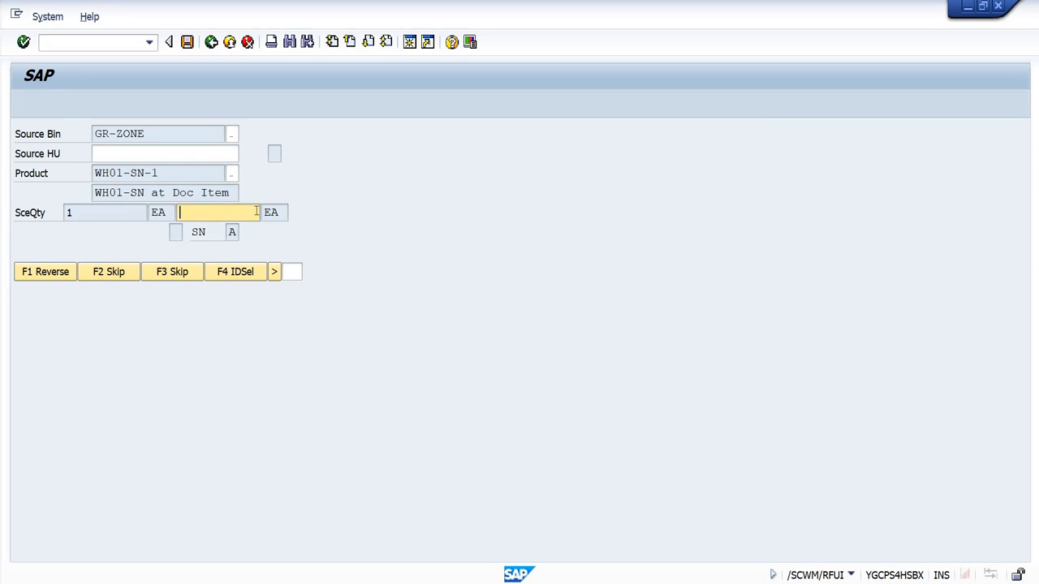
Step: Enter source quantity 1, save serial number 15 for product WH01-SN-1, and try ID selection for the task
text(1)
key(Return)
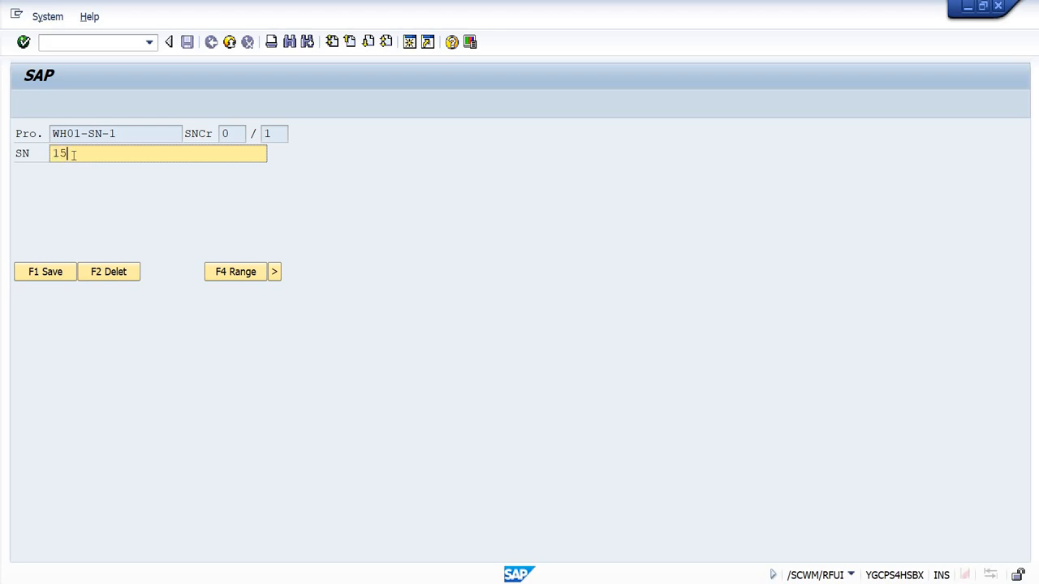
key(Return)
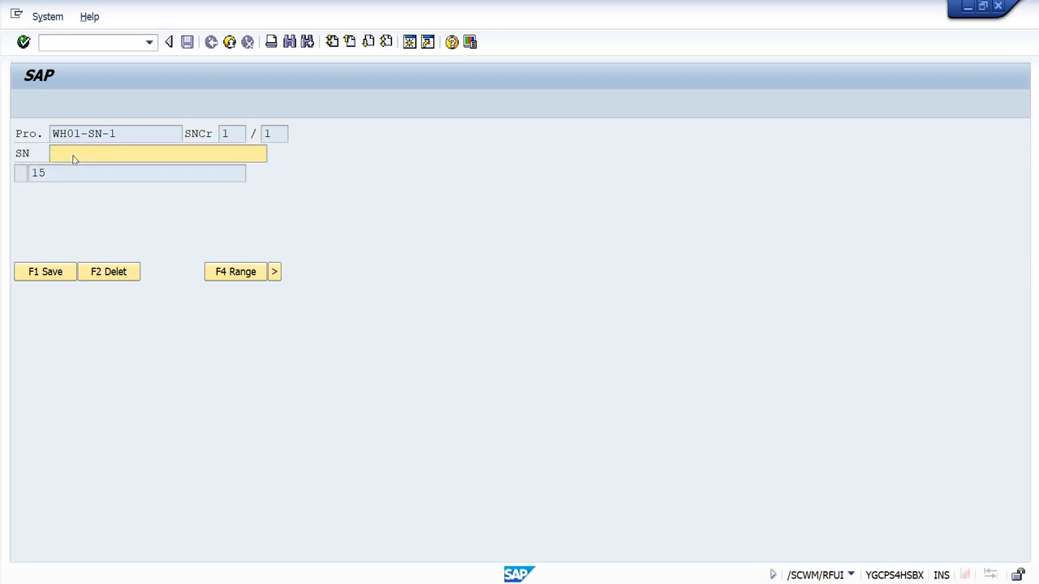
click(38, 273)
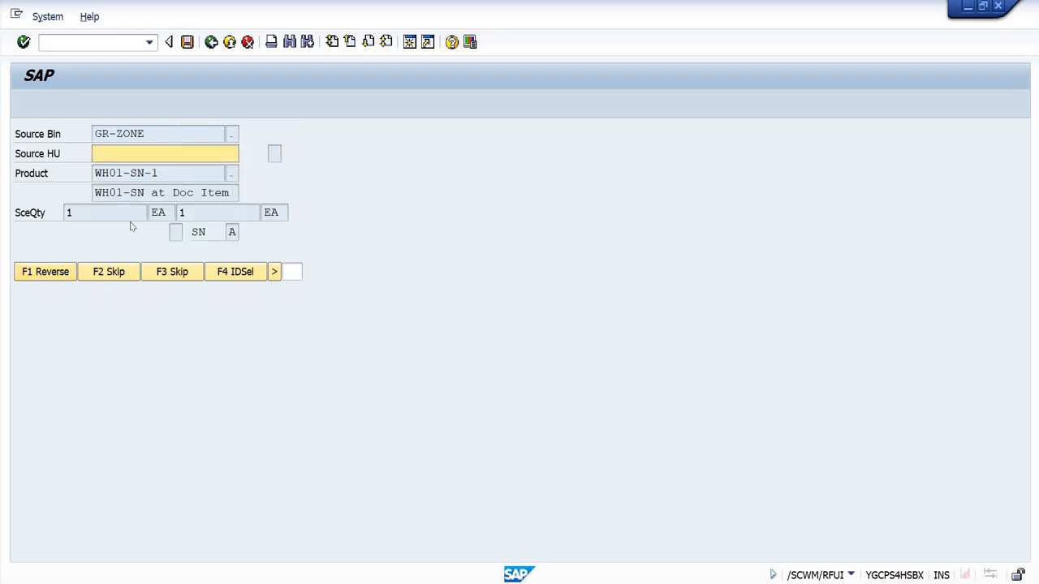
click(234, 269)
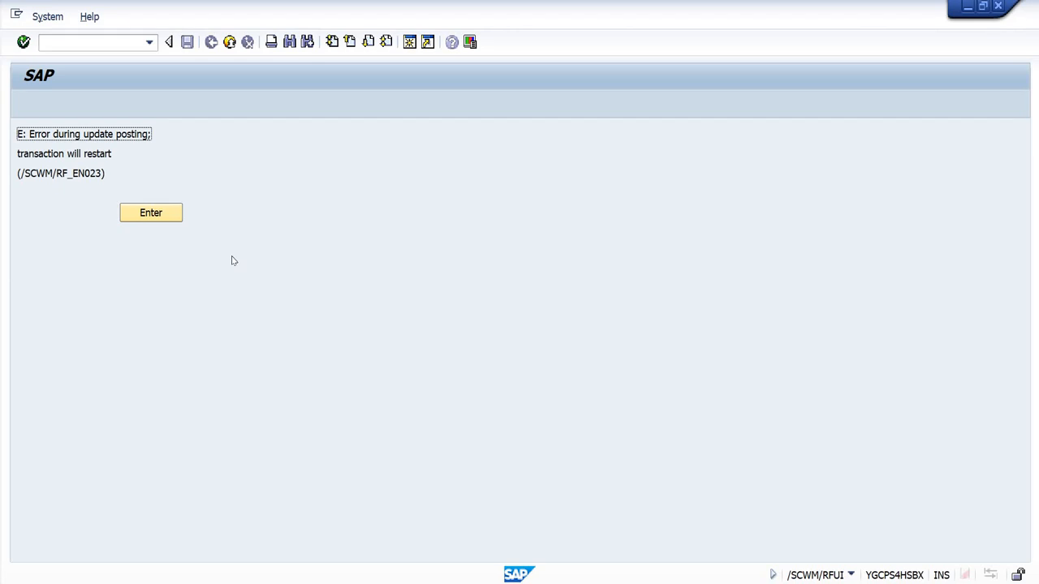
Step: Acknowledge the update posting error, and examine the canceled update notification in the Business Workplace inbox
click(152, 214)
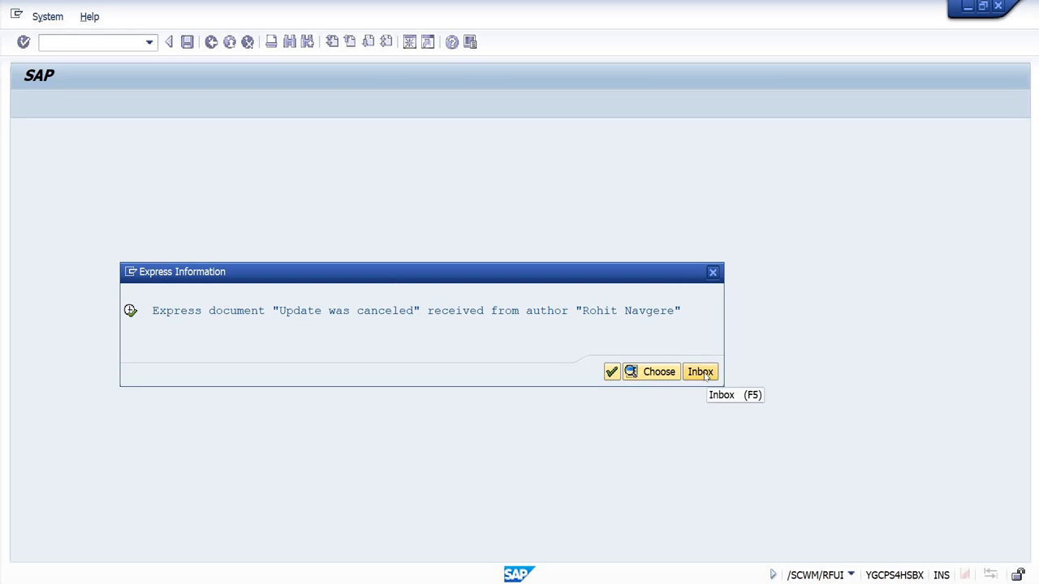
click(703, 373)
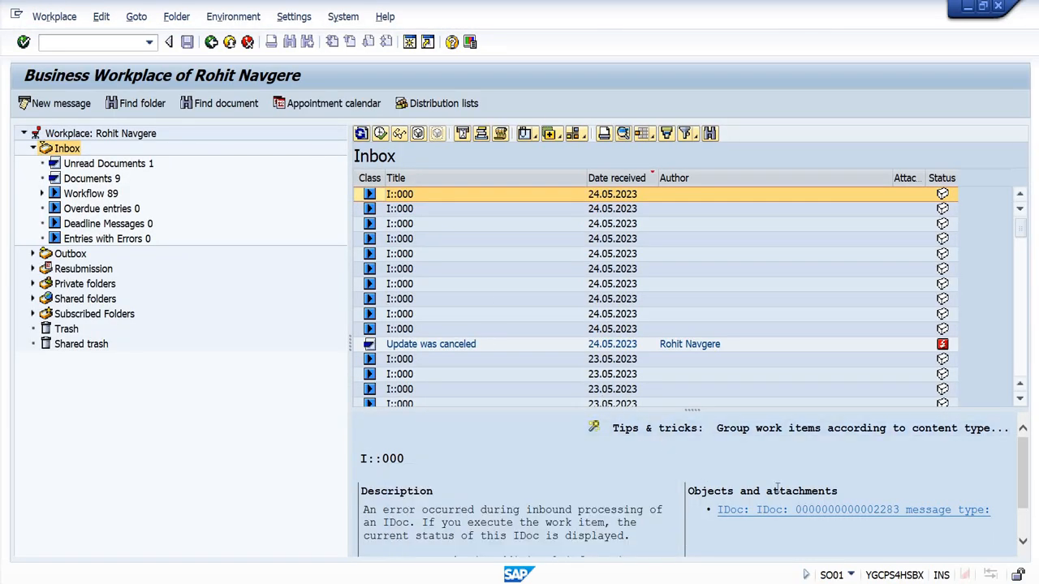
scroll(777, 487, down, 3)
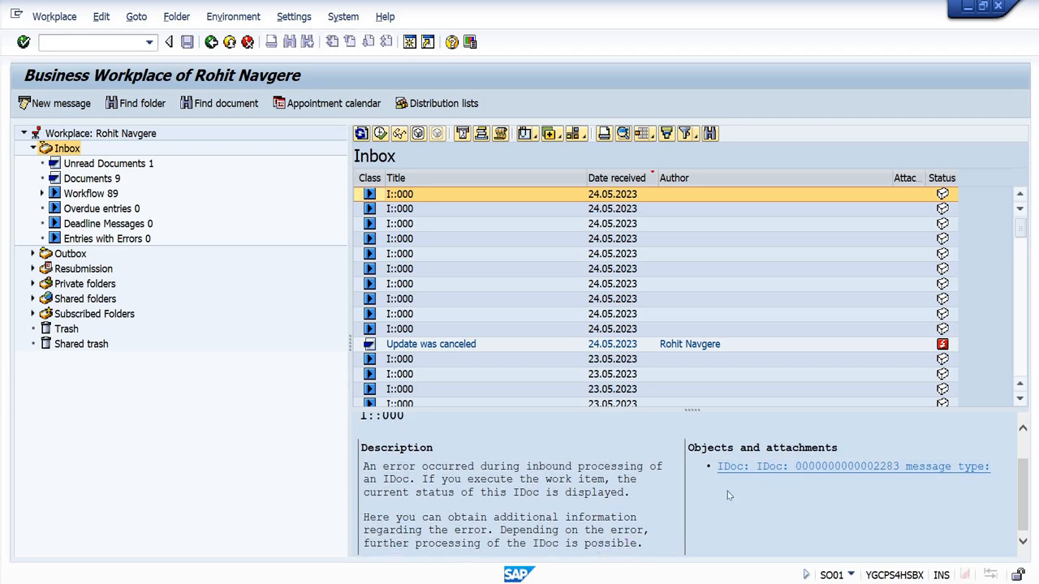
scroll(510, 478, down, 1)
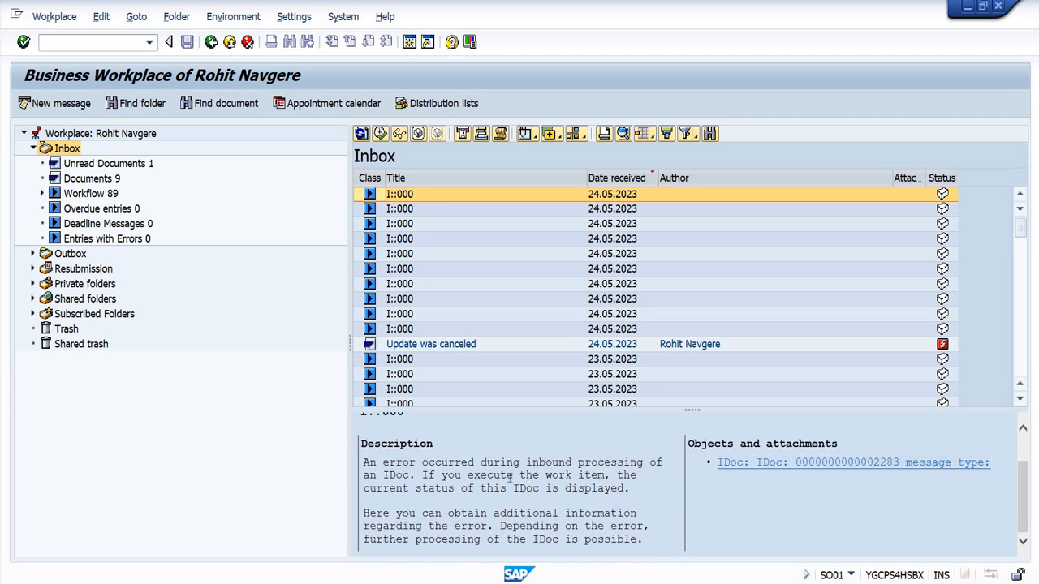
Step: List the runtime errors of 24.05.2023 in transaction ST22 and open the dump with exception /SCWM/CX_SERIAL_FAULTY_CALL
click(82, 42)
text(/nst22)
key(Return)
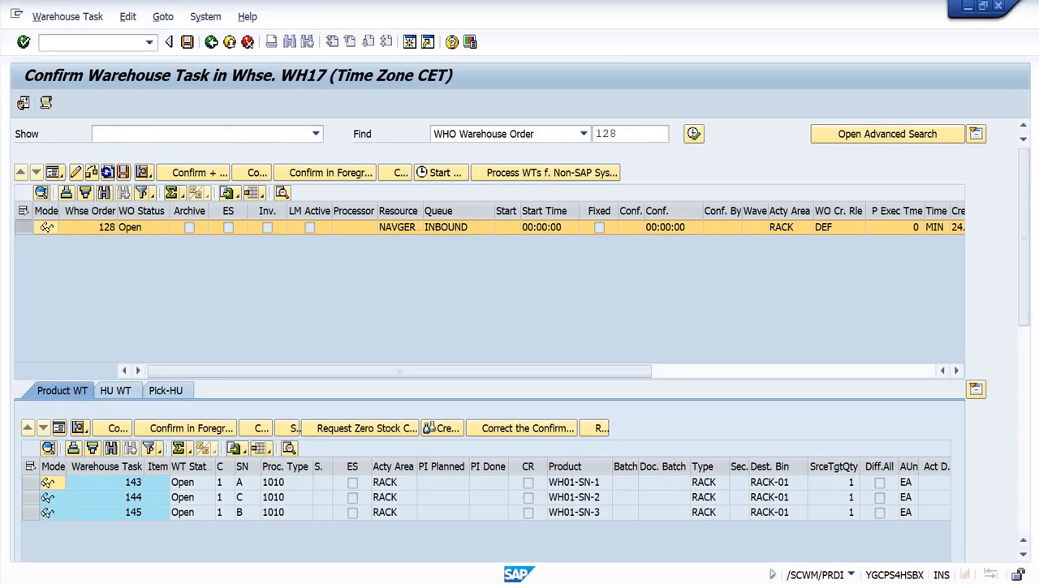
key(alt+Tab)
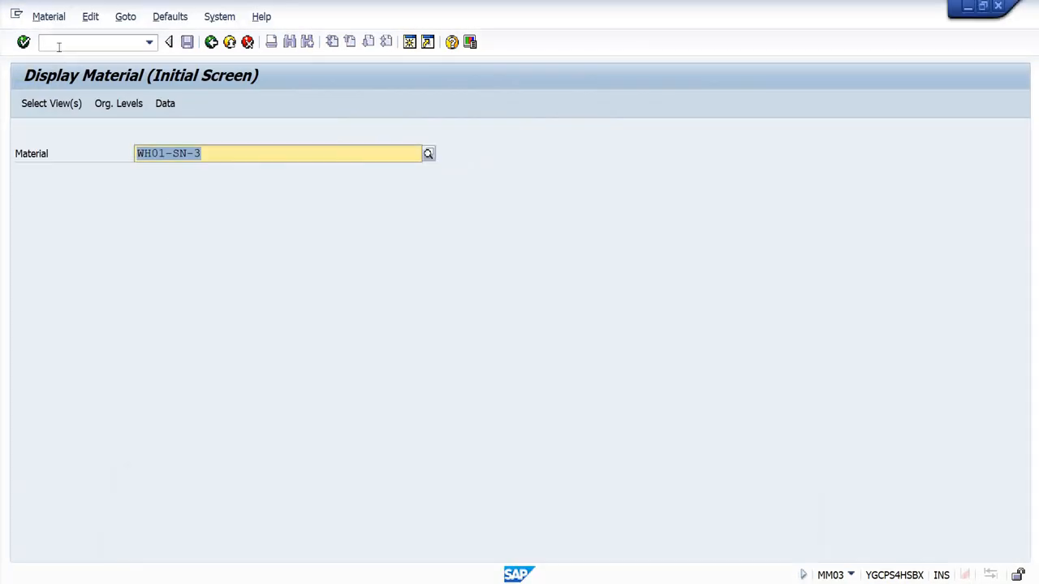
click(62, 43)
text(/nst22)
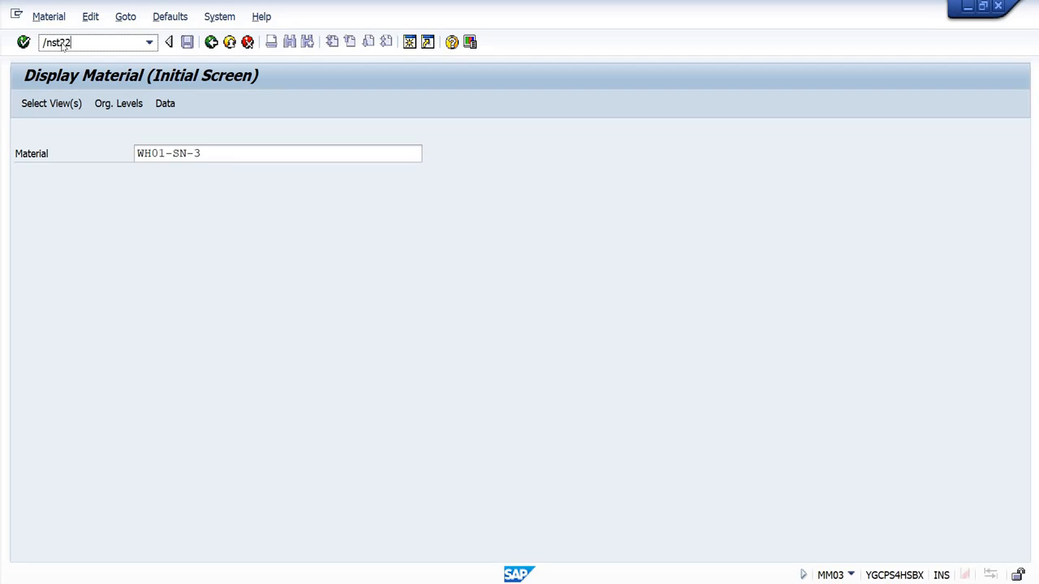
key(Return)
click(279, 179)
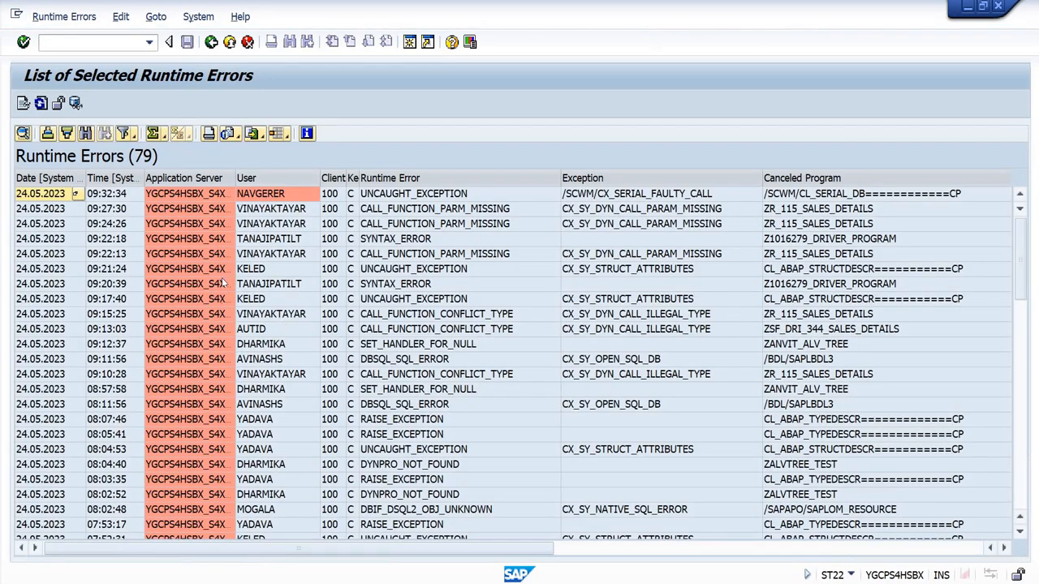
double_click(446, 191)
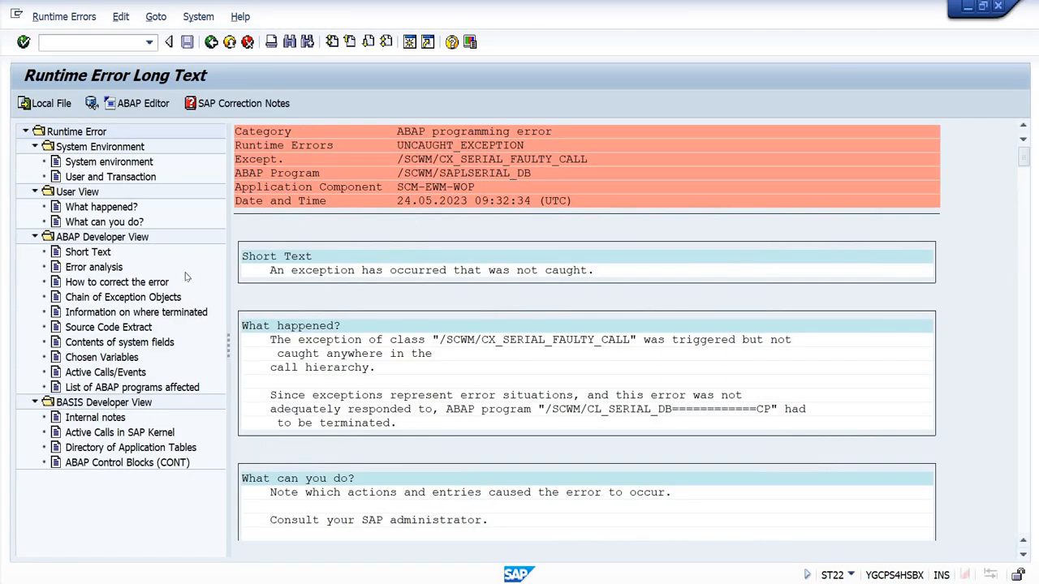
Step: Read the dump's error analysis and mark the name of the affected database table, /SCWM/SERI
click(102, 270)
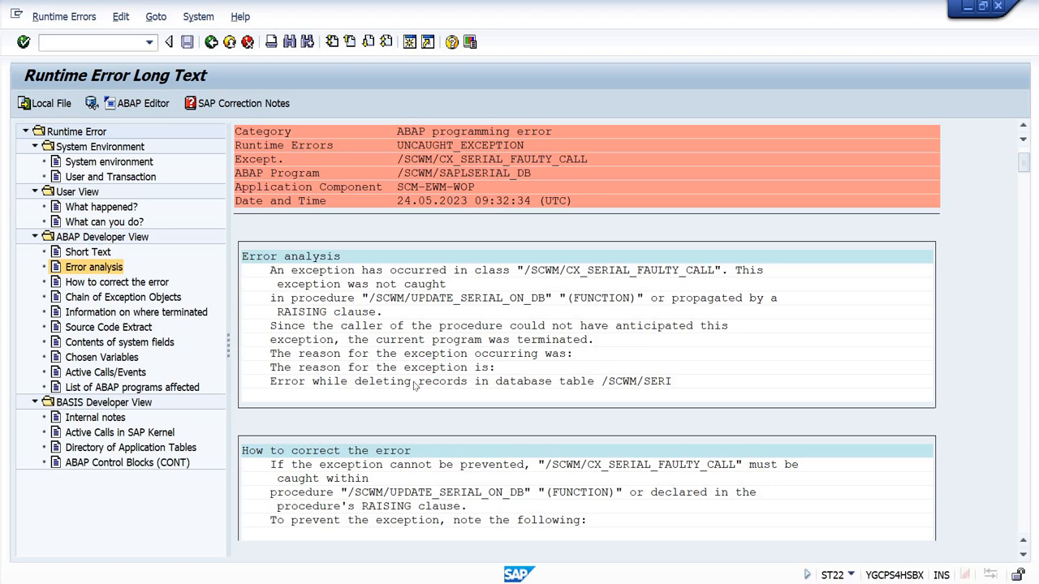
drag(260, 382, 675, 381)
drag(266, 383, 691, 397)
drag(600, 382, 693, 387)
key(ctrl+c)
Step: Display the entries of table /SCWM/SERI for warehouse WH17 in transaction SE16N
click(56, 43)
key(Return)
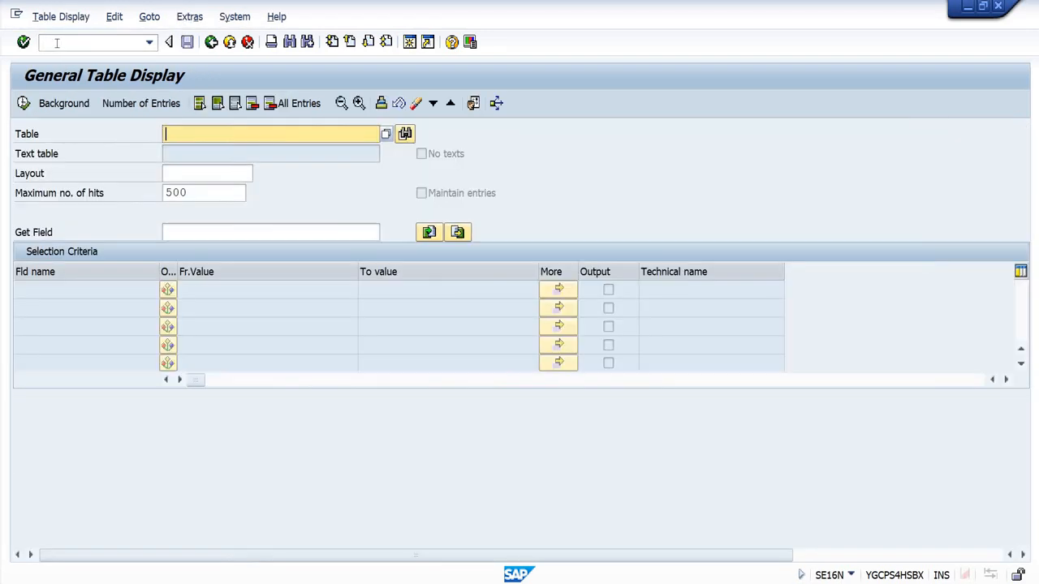
key(ctrl+v)
key(Return)
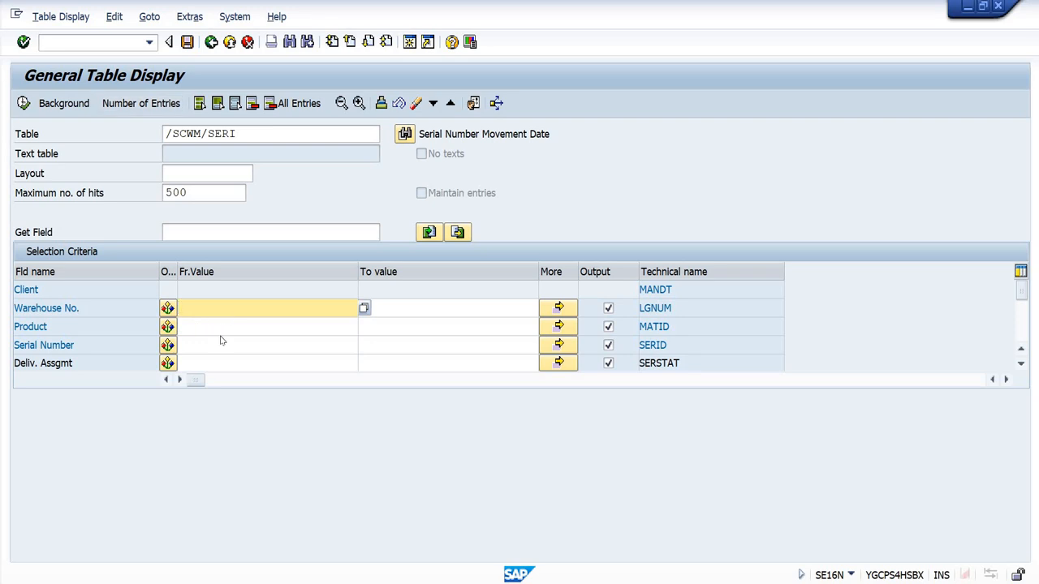
text(wh17)
key(Return)
click(26, 104)
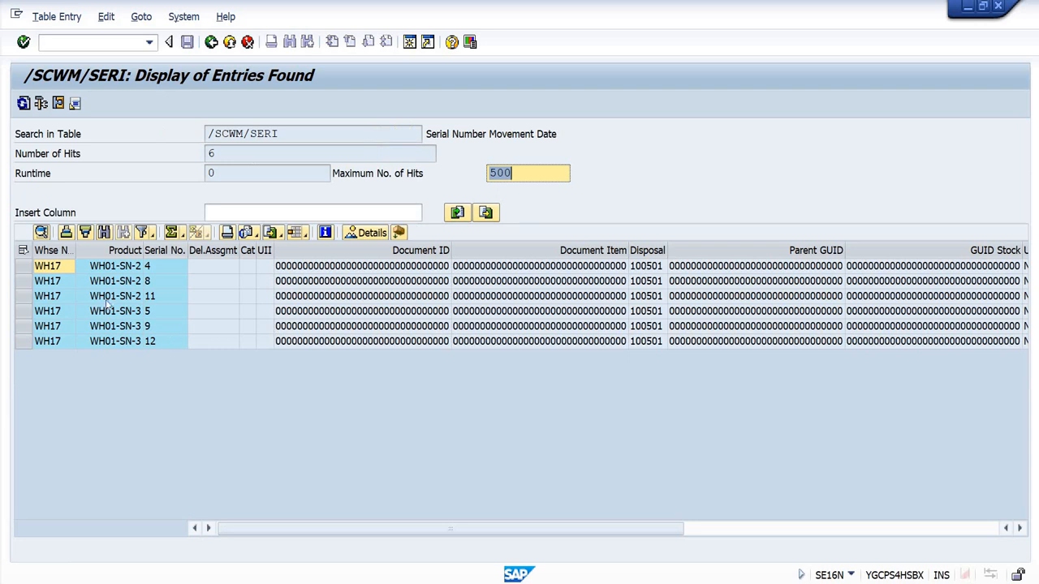
Step: Examine the serial numbers and remaining columns of the WH17 entries in table /SCWM/SERI
click(168, 300)
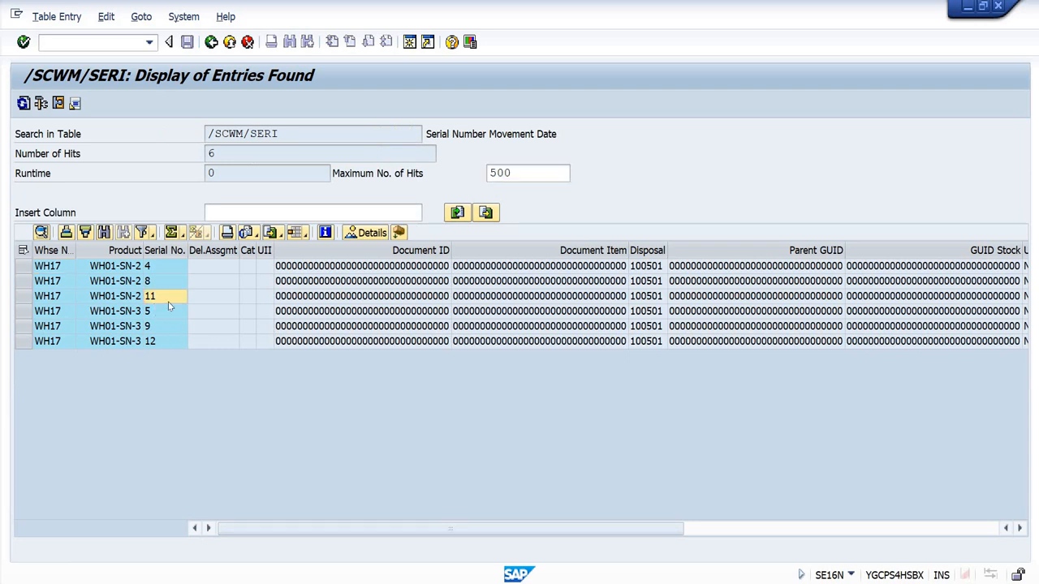
click(165, 250)
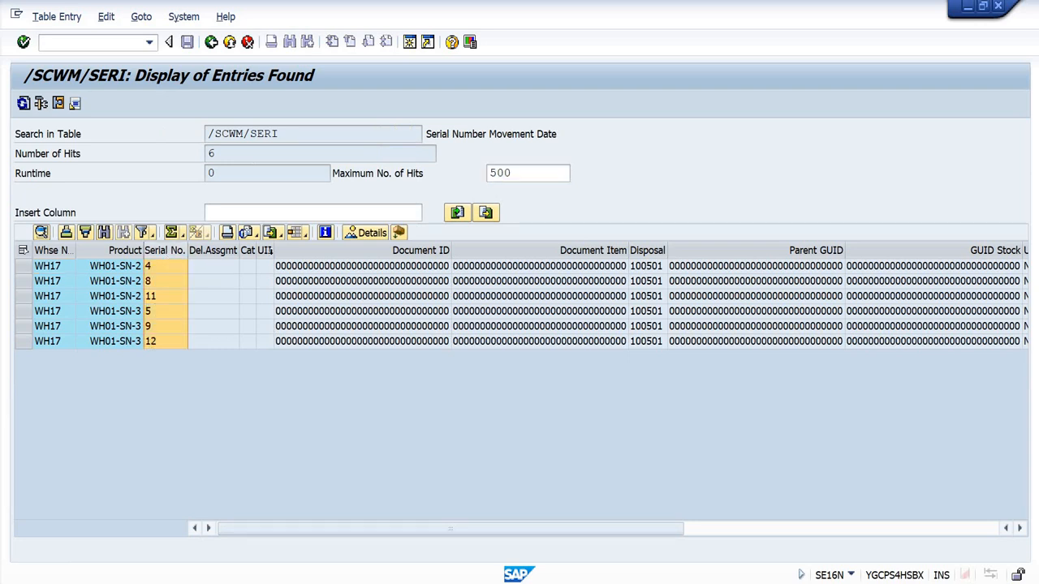
scroll(647, 321, right, 5)
scroll(232, 320, left, 5)
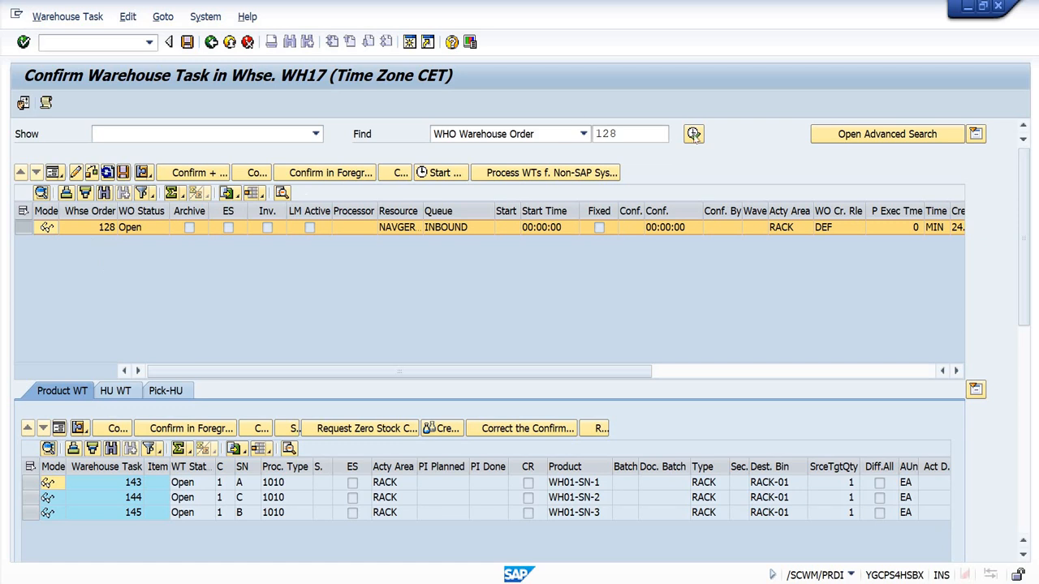
Step: Refresh the warehouse order in the Confirm Warehouse Task monitor and switch to the RF session
click(693, 136)
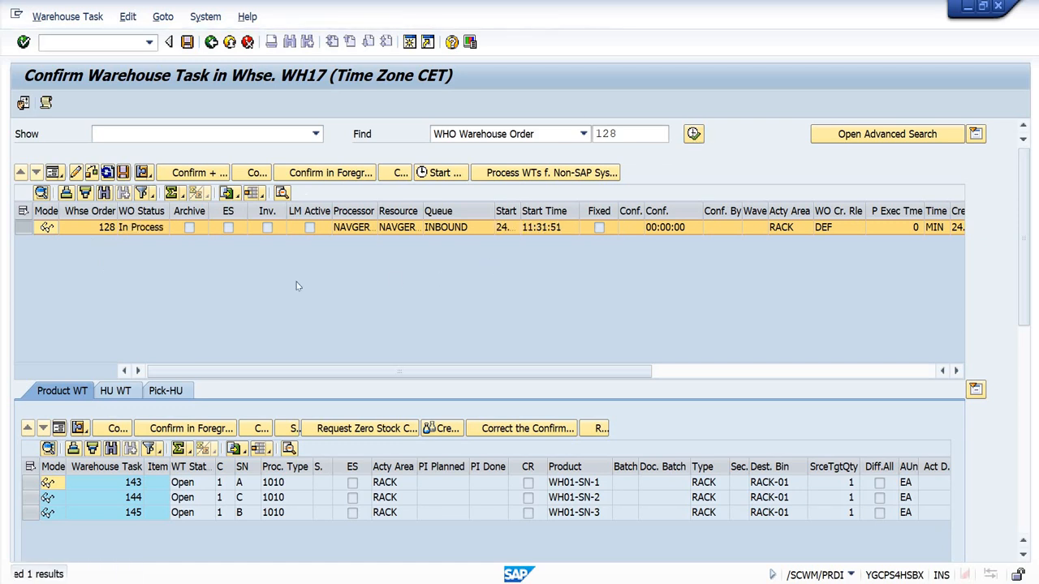
mouse_move(512, 580)
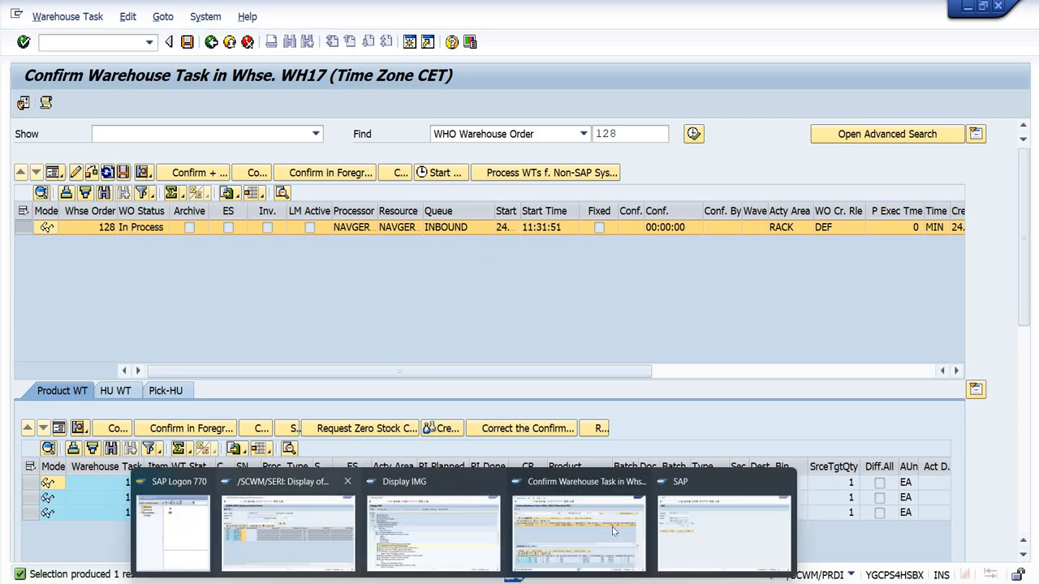
click(706, 531)
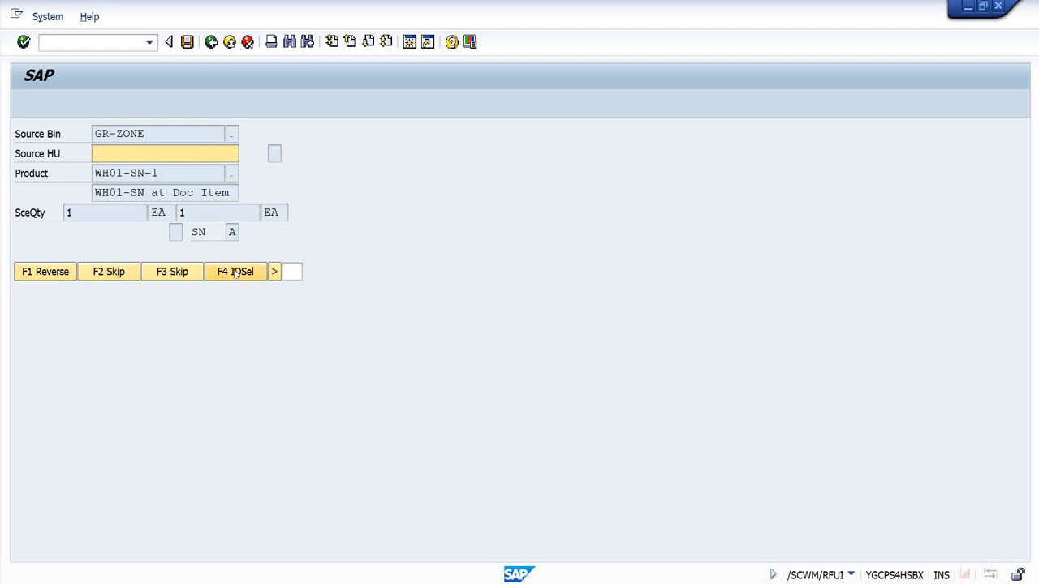
Step: Leave the current RF putaway task and reopen the inbound warehouse order through selection by WO
click(276, 272)
click(275, 273)
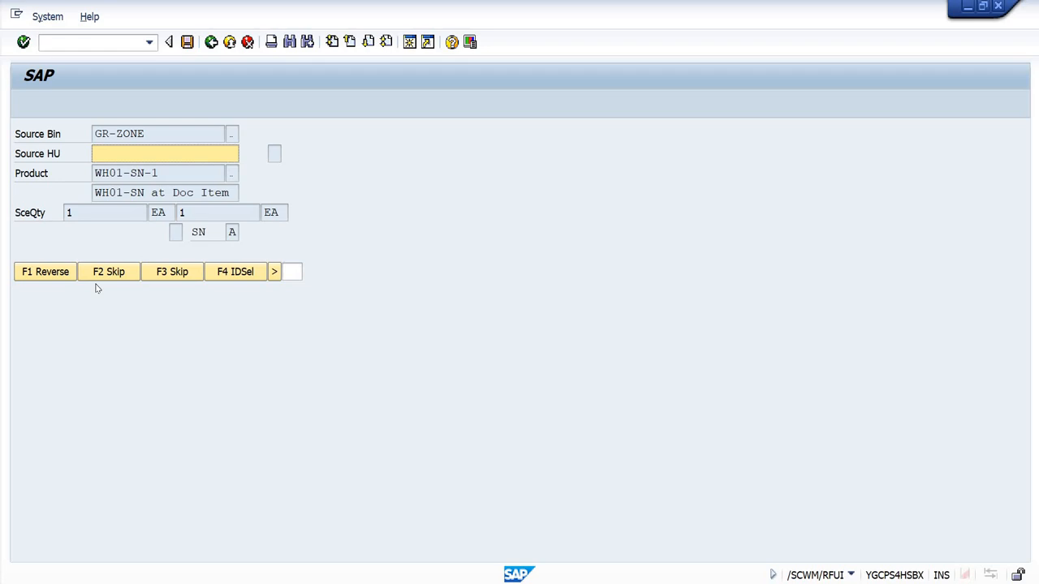
key(F7)
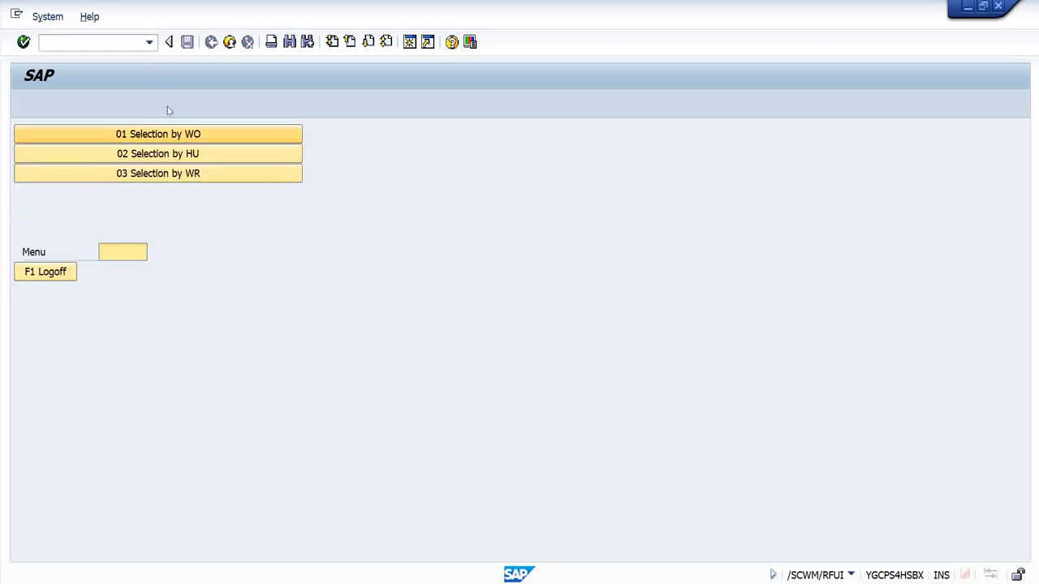
click(168, 138)
text(109)
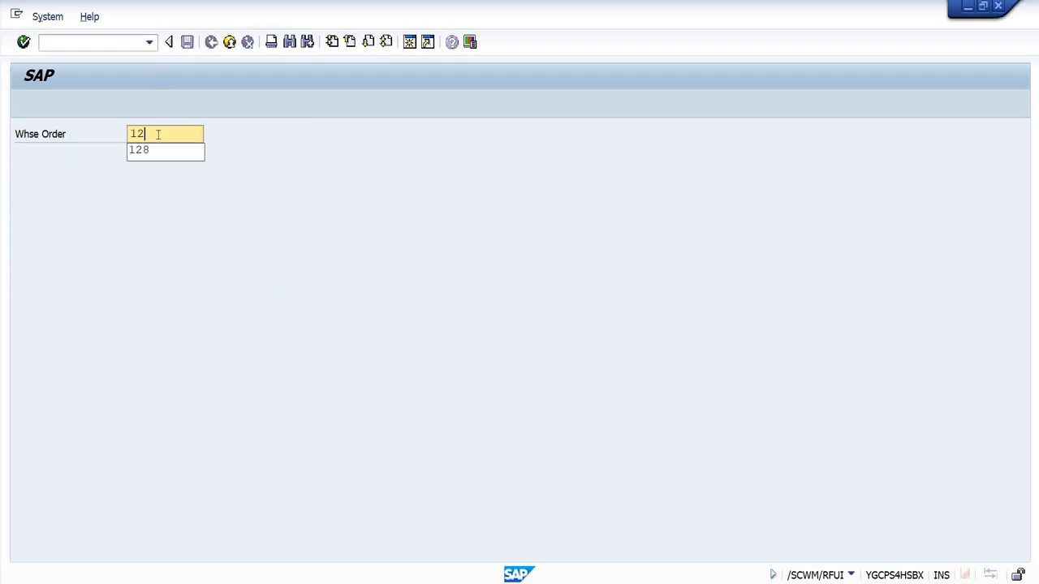
key(Return)
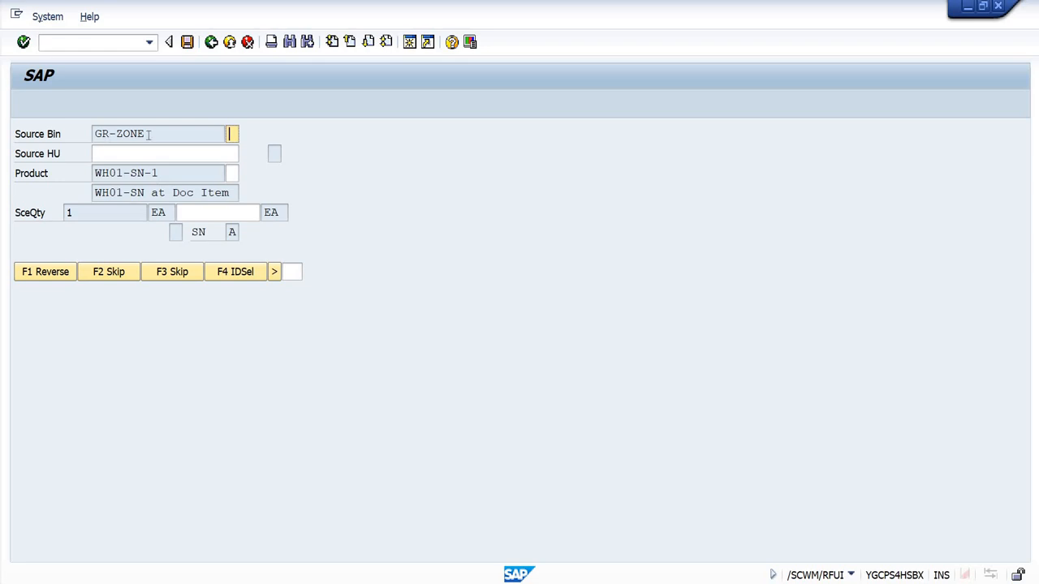
Step: Verify source bin GR-ZONE and product WH01-SN-1, and enter source quantity 1 for the first putaway task
drag(107, 136, 103, 135)
click(96, 135)
drag(160, 173, 94, 174)
click(336, 176)
key(Tab)
text(1)
key(Return)
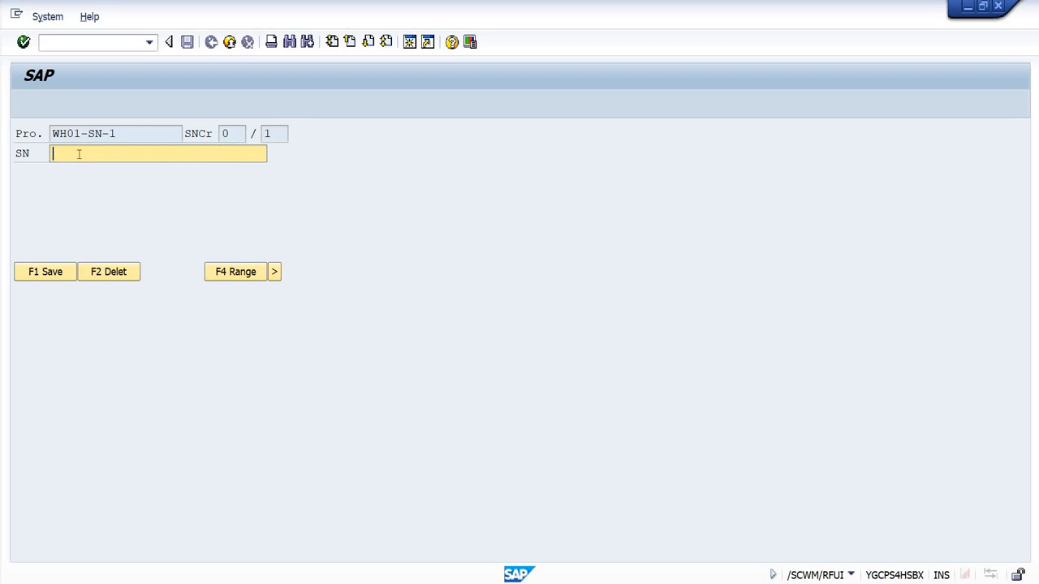
Step: Save serial number 20 for product WH01-SN-1 and try to skip the first putaway task
key(Return)
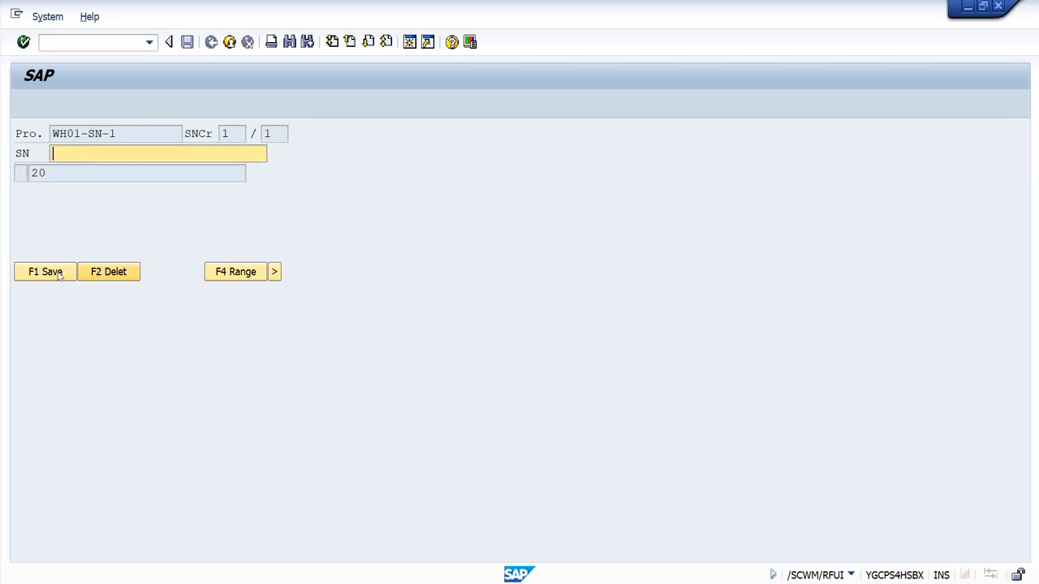
click(58, 275)
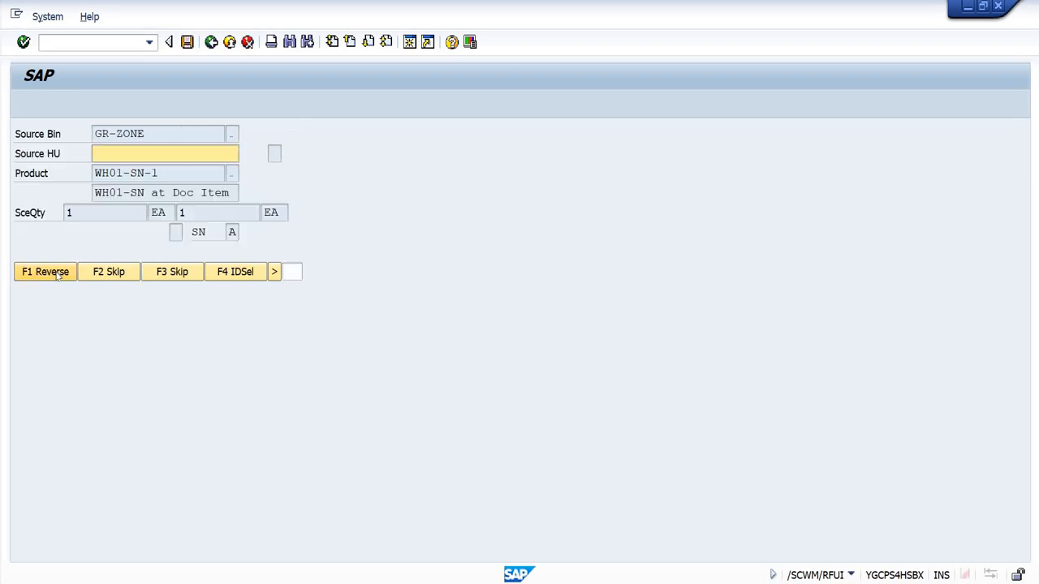
click(185, 274)
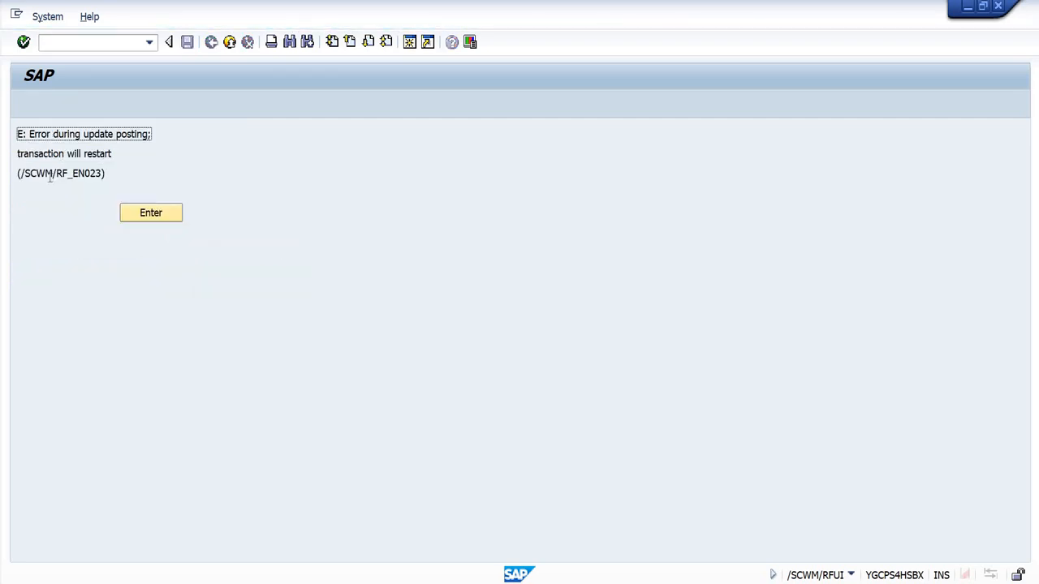
Step: Acknowledge the update posting error and log the resource off from the RF session
click(152, 213)
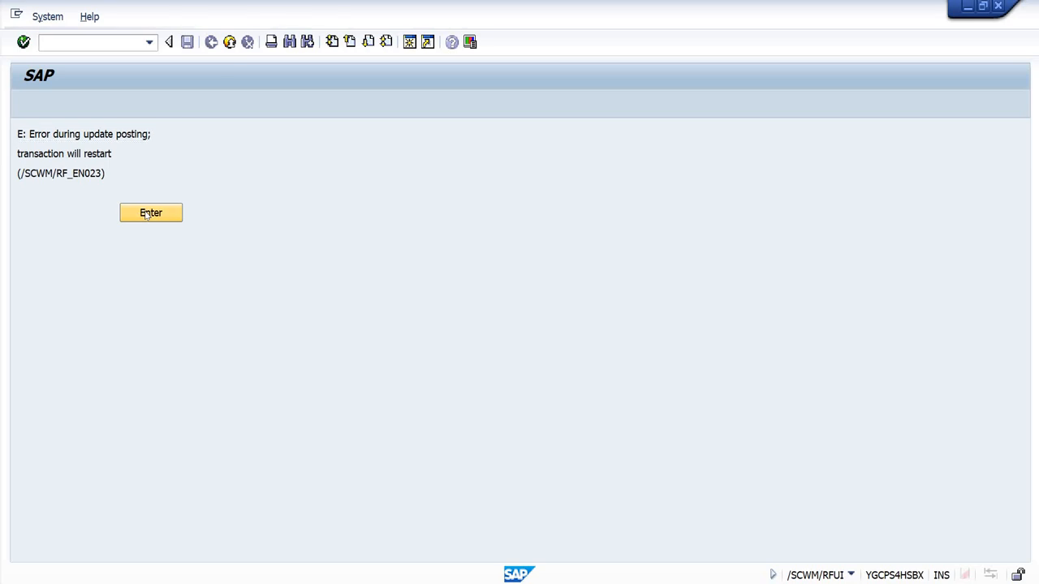
click(692, 372)
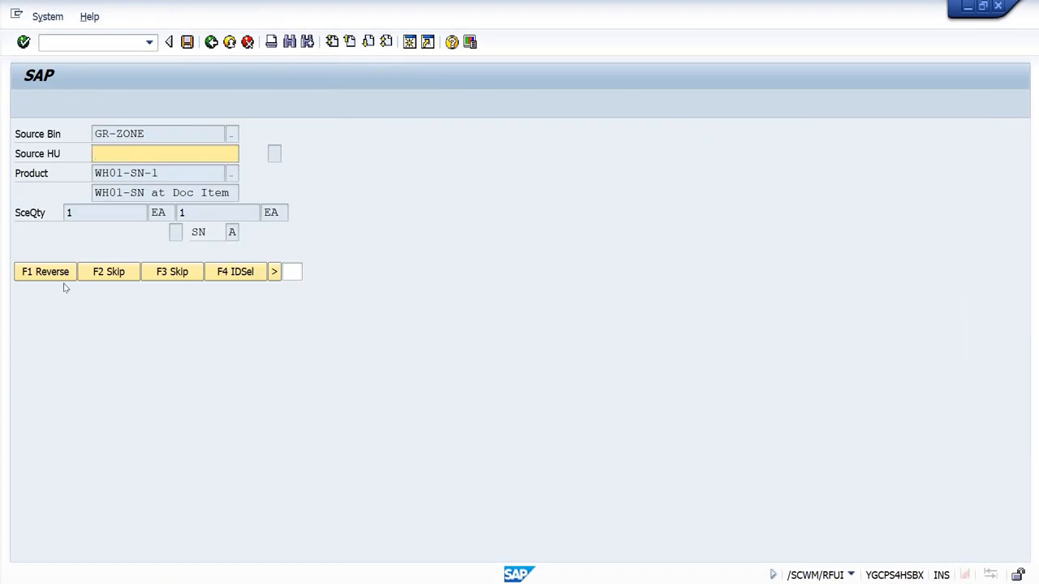
key(F7)
key(F7)
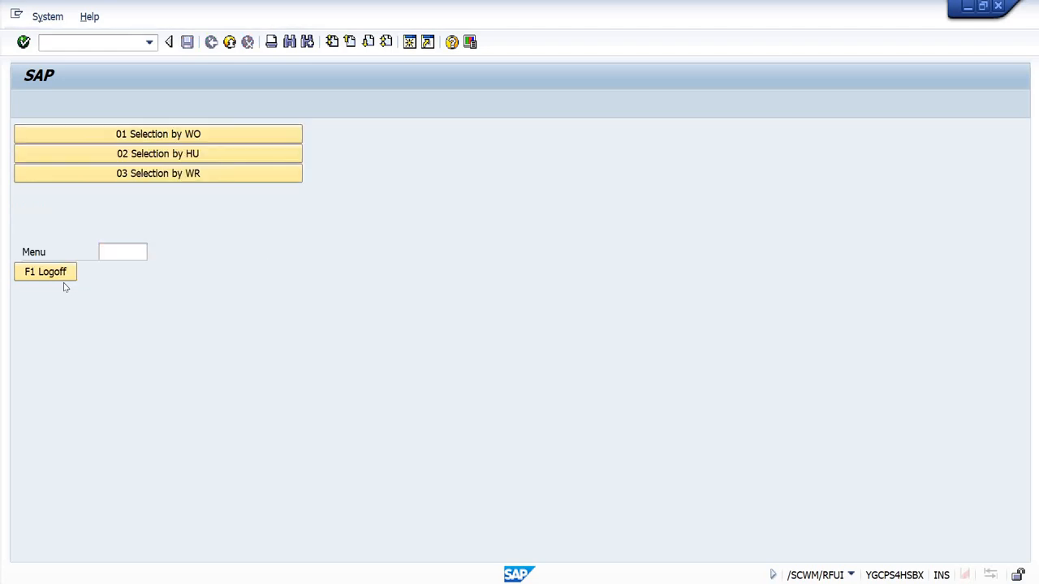
key(F7)
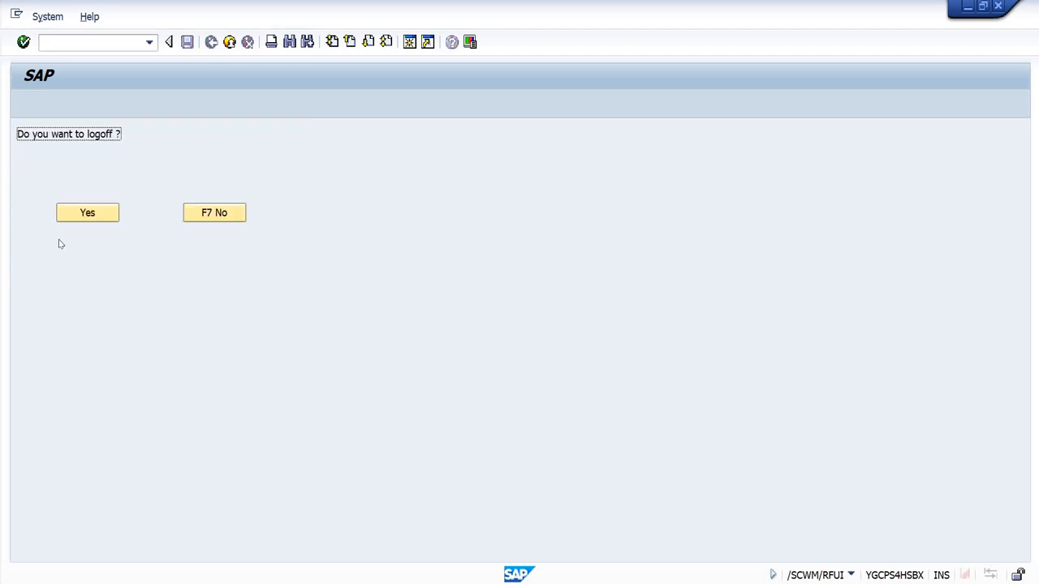
click(95, 217)
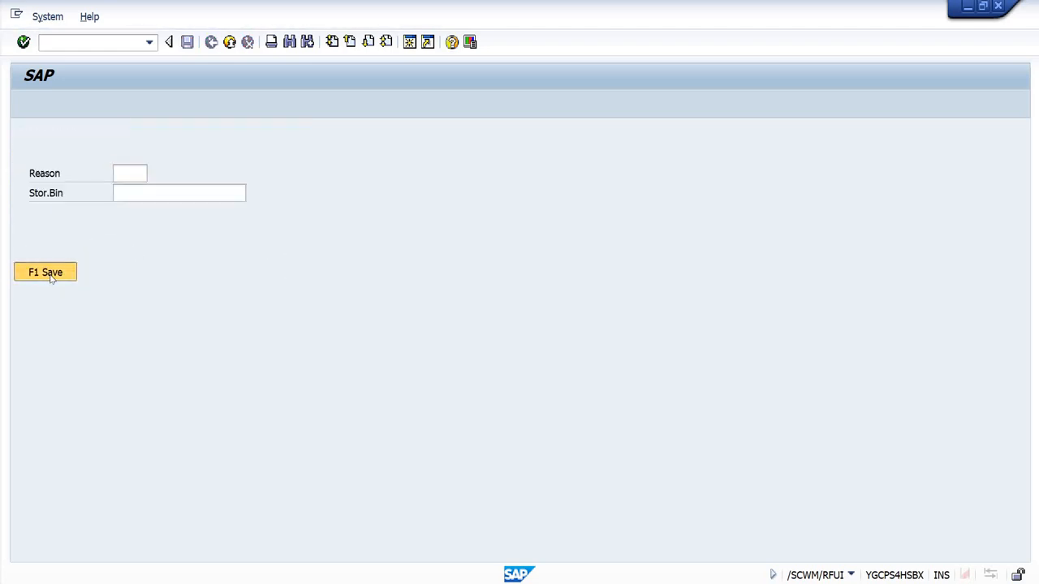
click(47, 273)
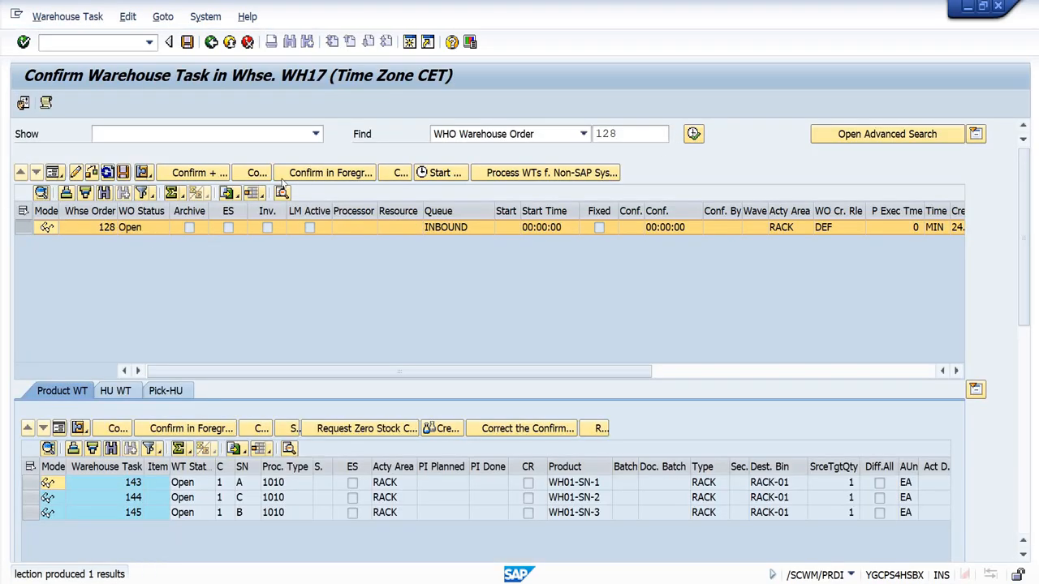
Step: Start foreground confirmation of the inbound warehouse order and assign serial number 30 to the putaway task for WH01-SN-1
click(367, 175)
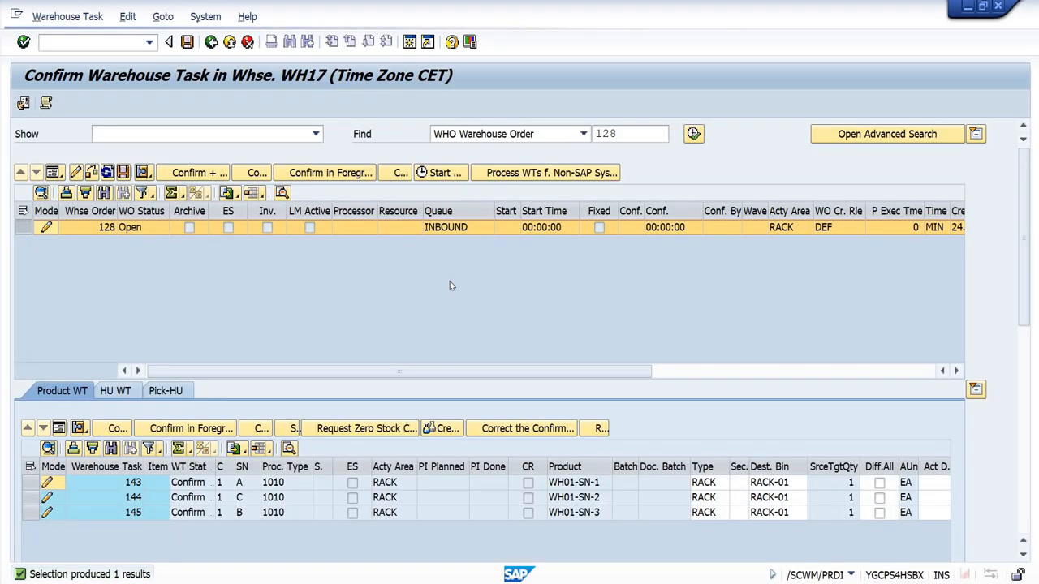
scroll(1024, 297, down, 5)
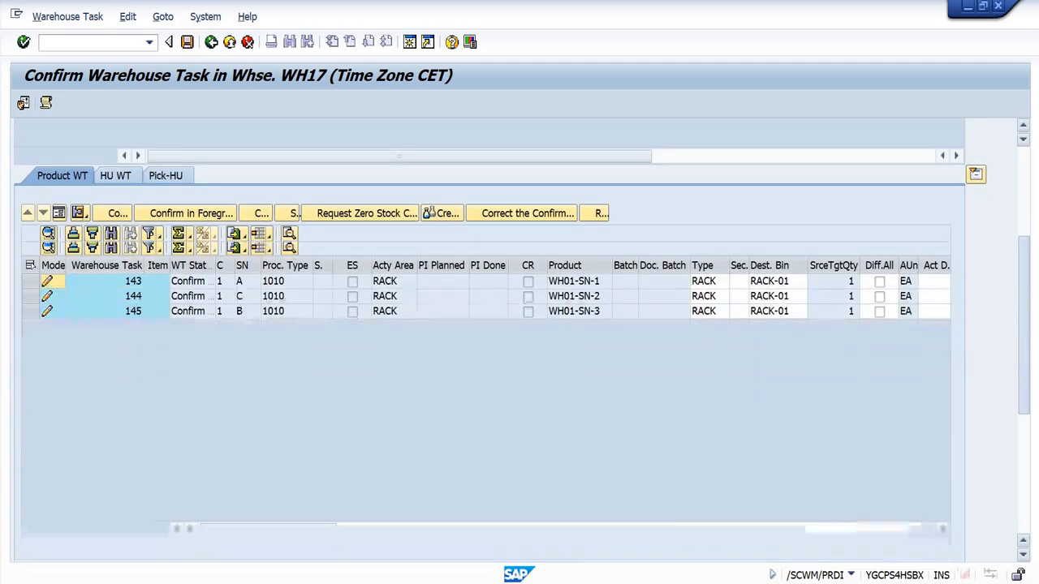
click(257, 251)
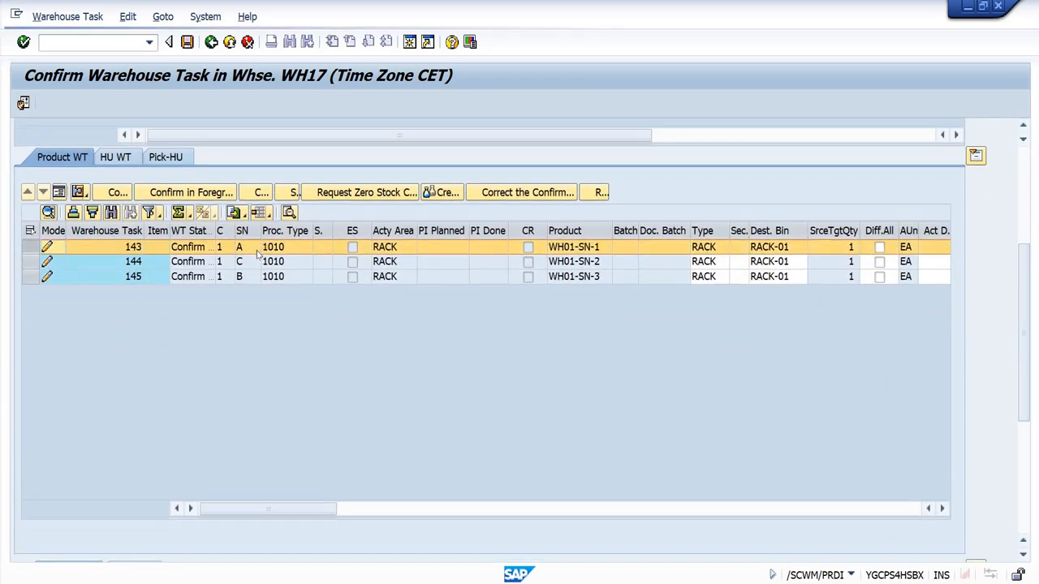
scroll(1025, 321, down, 5)
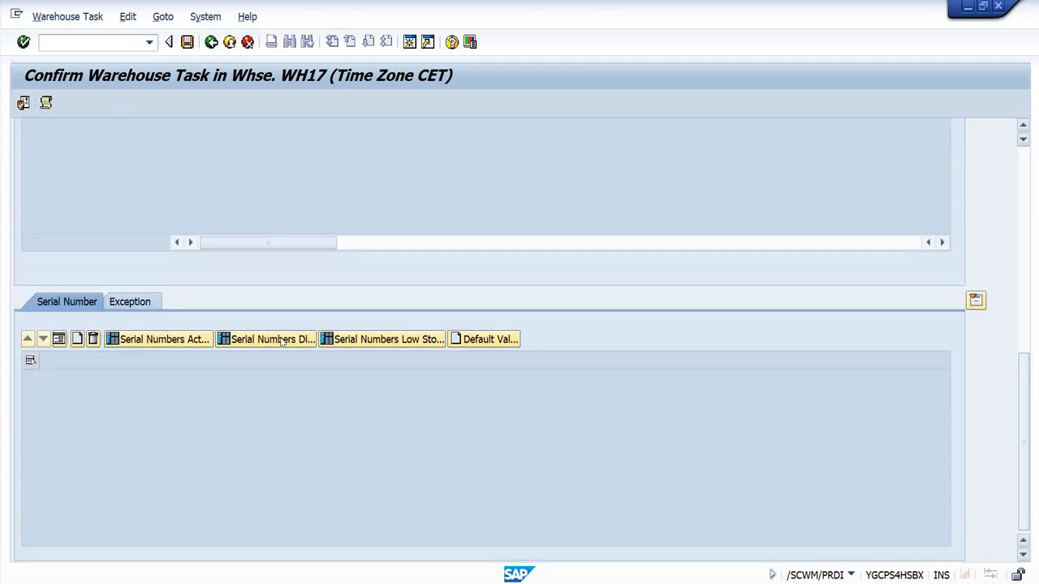
click(77, 338)
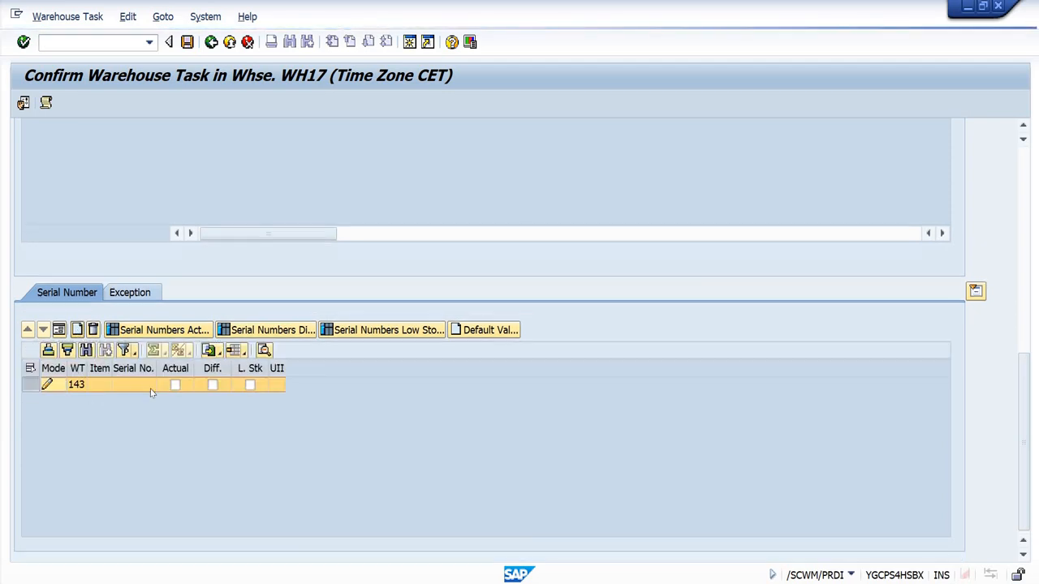
click(123, 391)
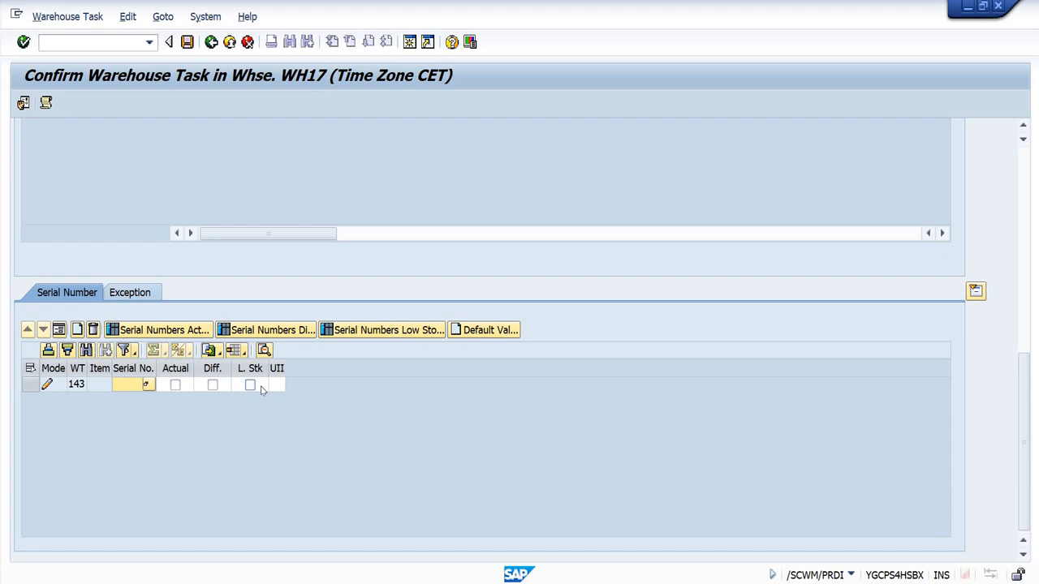
key(Return)
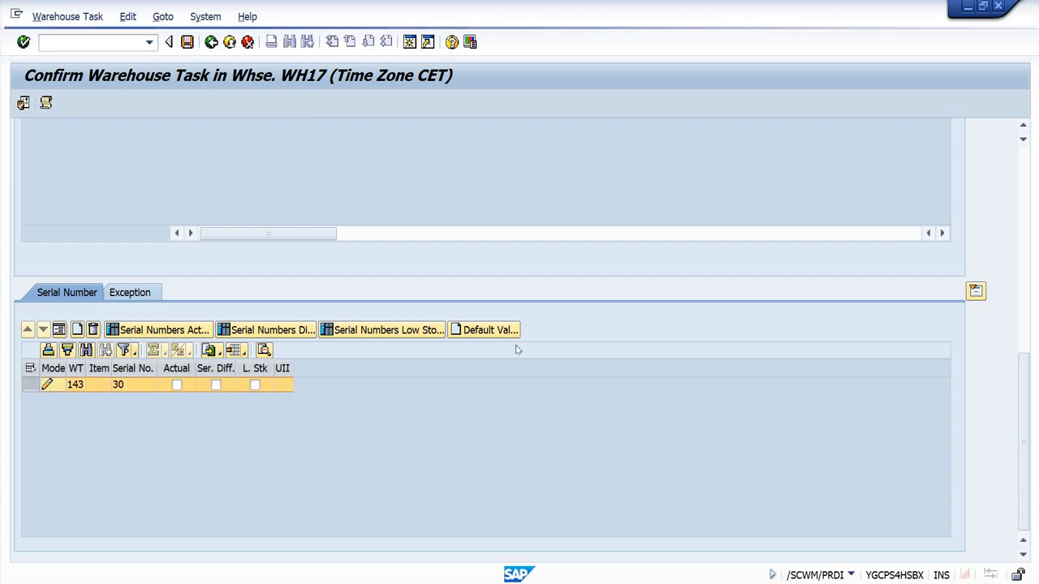
Step: Assign serial number 31 to the putaway task for product WH01-SN-2
click(1025, 159)
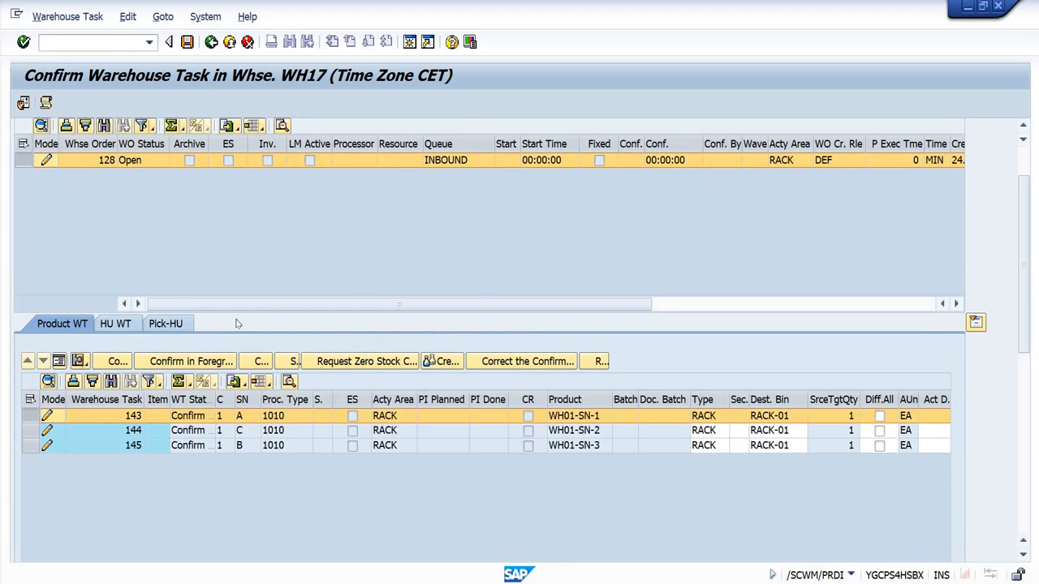
double_click(199, 433)
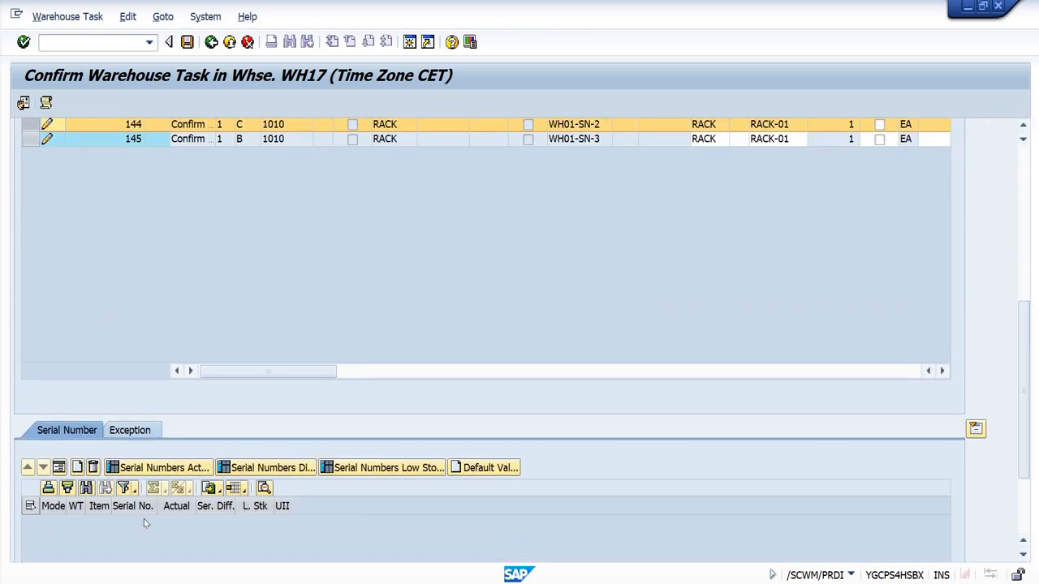
click(77, 469)
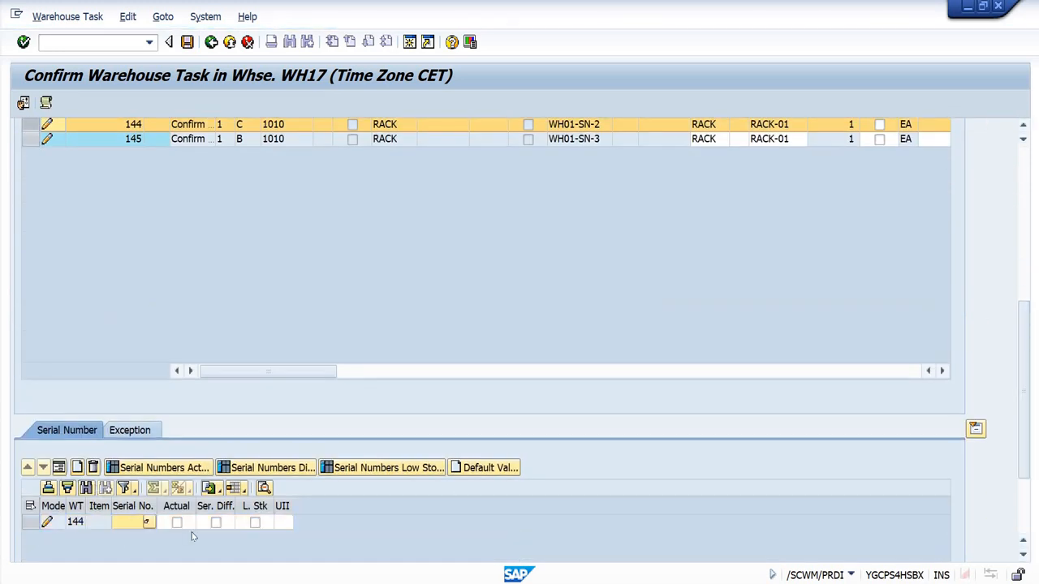
text(31)
key(Return)
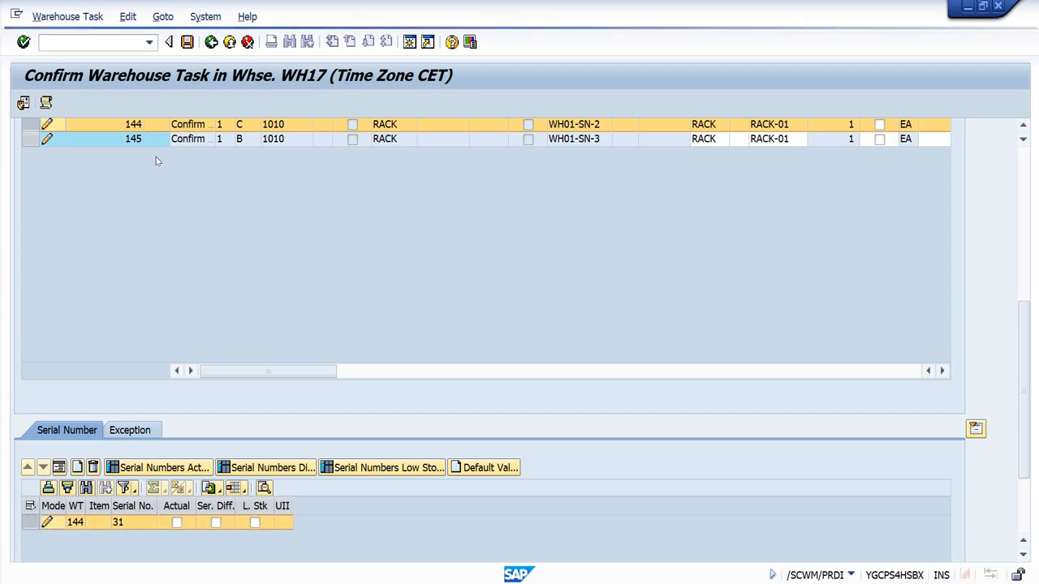
Step: Assign serial number 32 to the putaway task for product WH01-SN-3
click(153, 140)
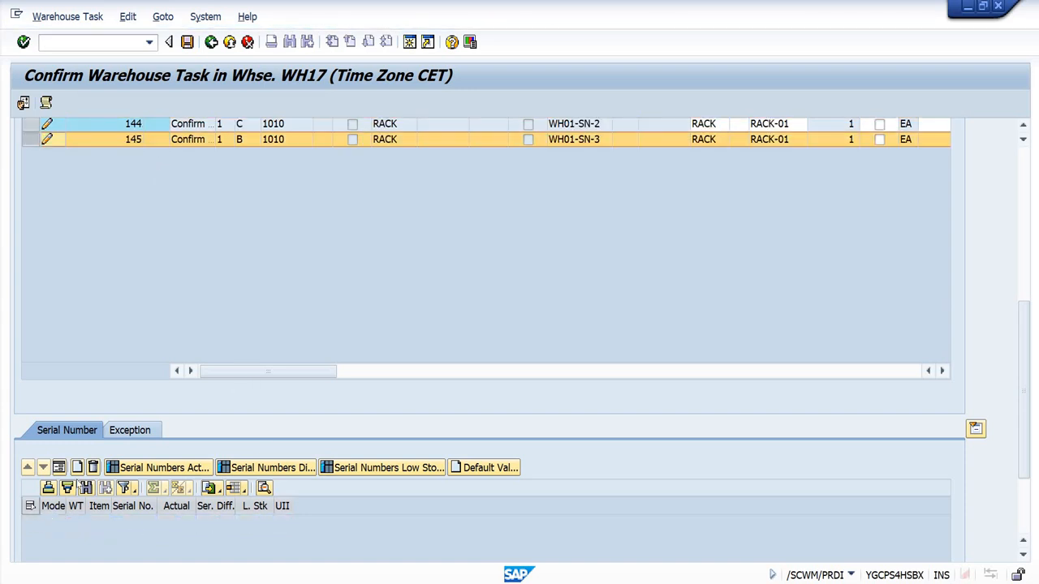
click(77, 467)
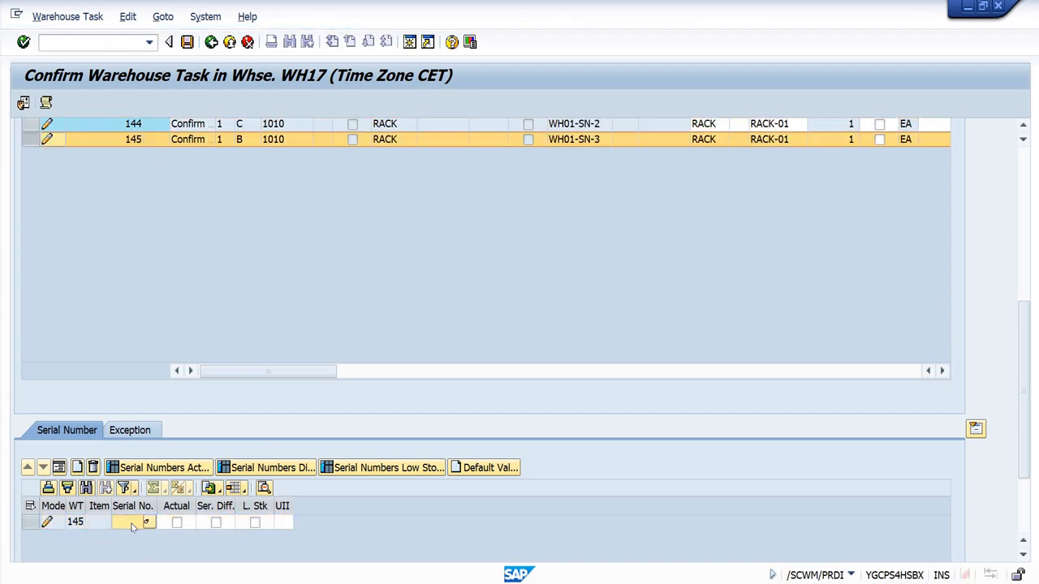
text(32)
key(Return)
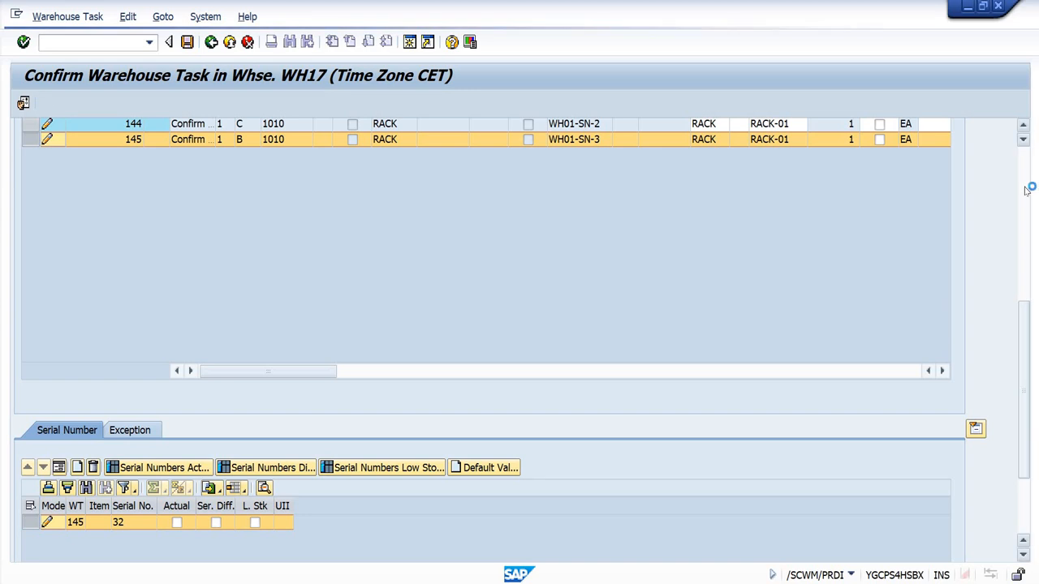
Step: Try to confirm and save the warehouse order with the entered serial numbers, and close the message log
click(1024, 184)
click(191, 173)
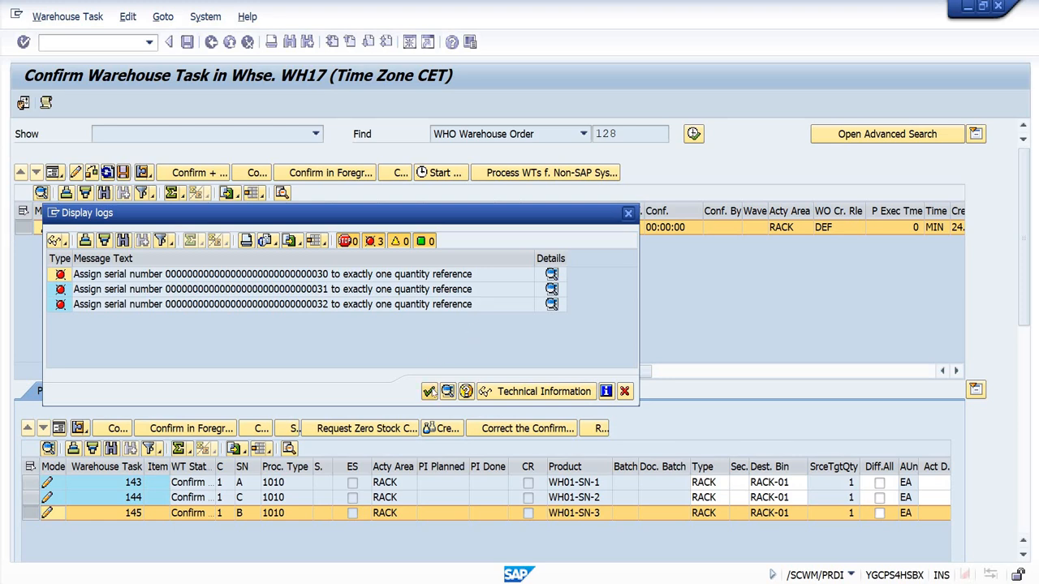
click(430, 392)
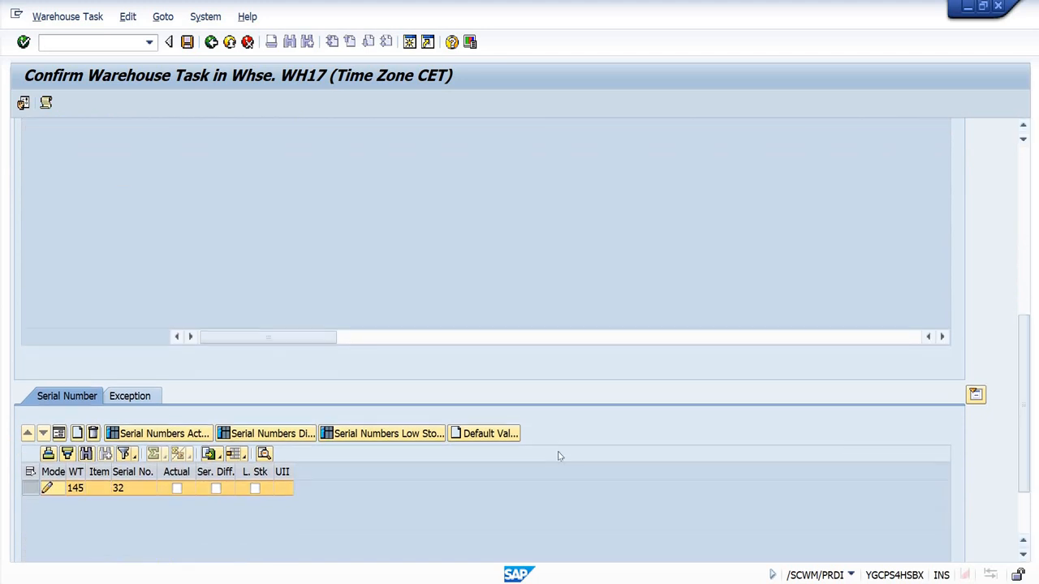
Step: Flag serial number 32 of WH01-SN-3 and serial number 31 of WH01-SN-2 as Actual
click(177, 488)
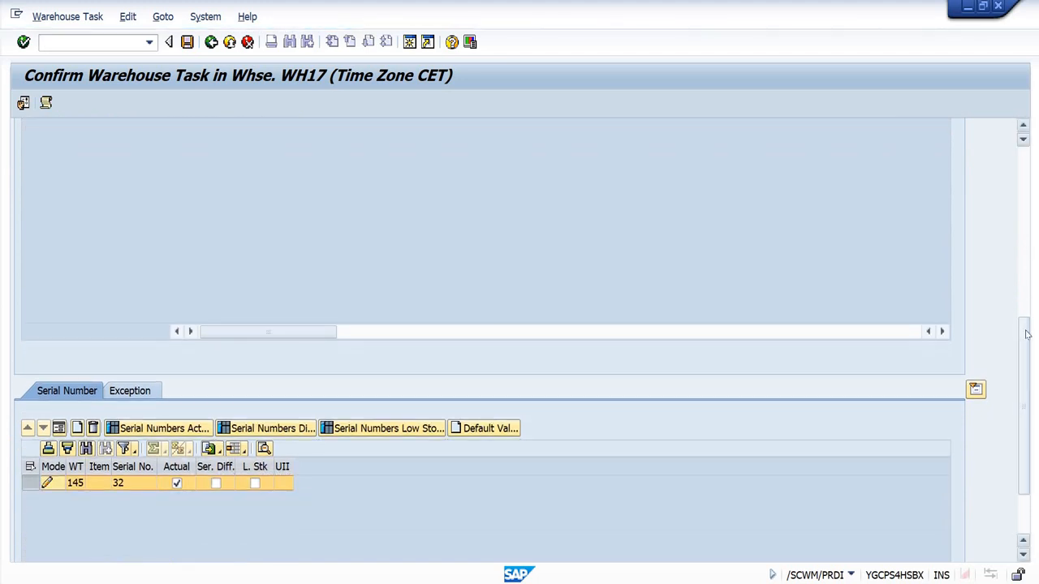
scroll(1026, 334, up, 5)
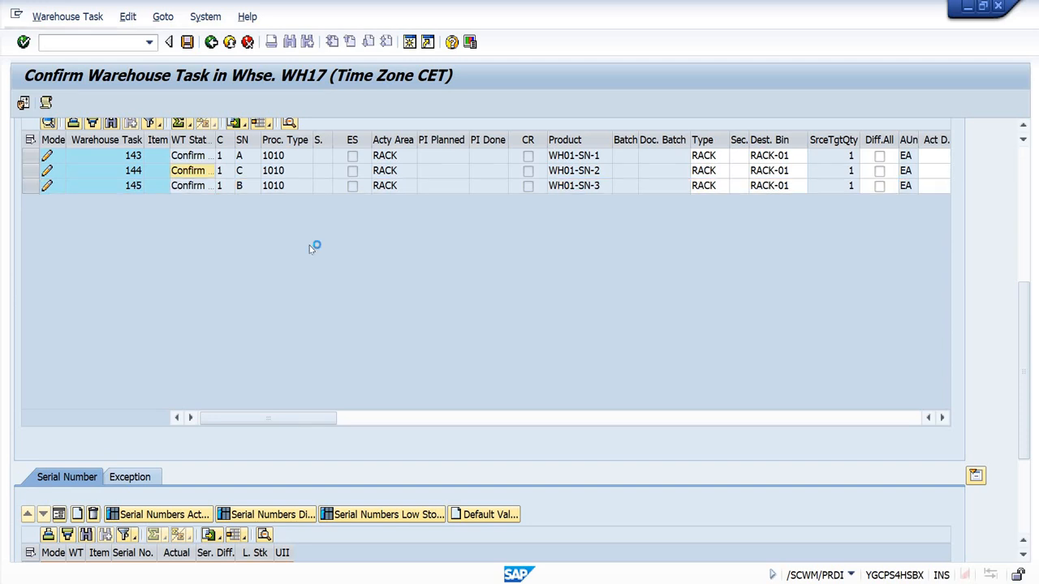
drag(1023, 334, 1024, 383)
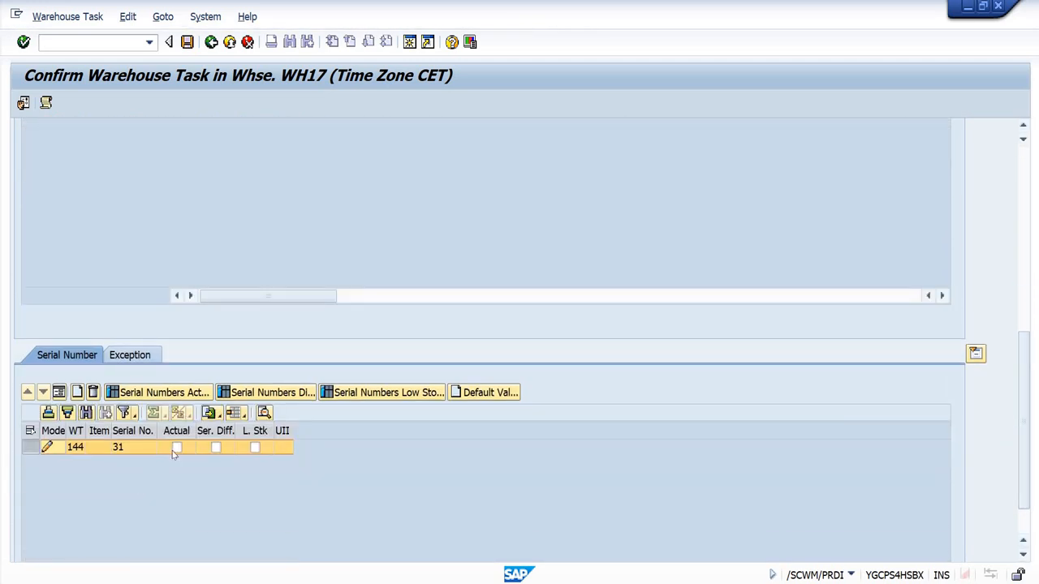
click(174, 453)
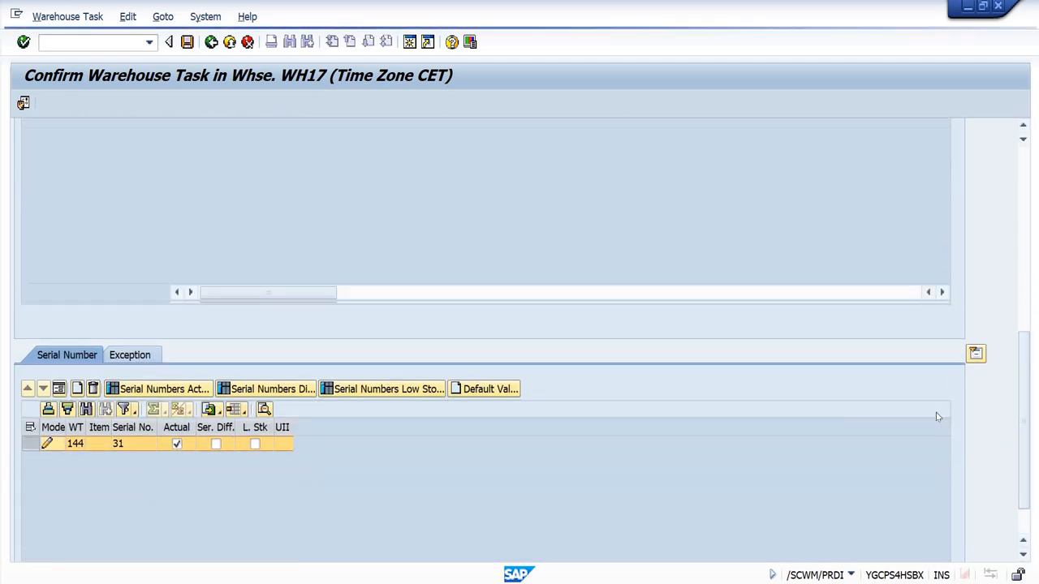
Step: Flag serial number 30 of the WH01-SN-1 putaway task as Actual
drag(1018, 327, 1016, 281)
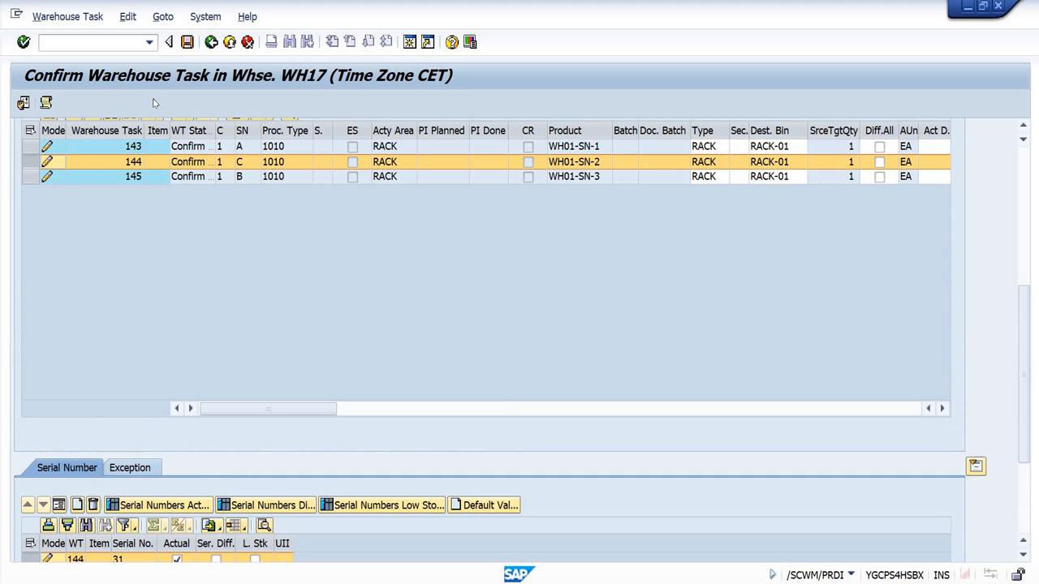
click(187, 146)
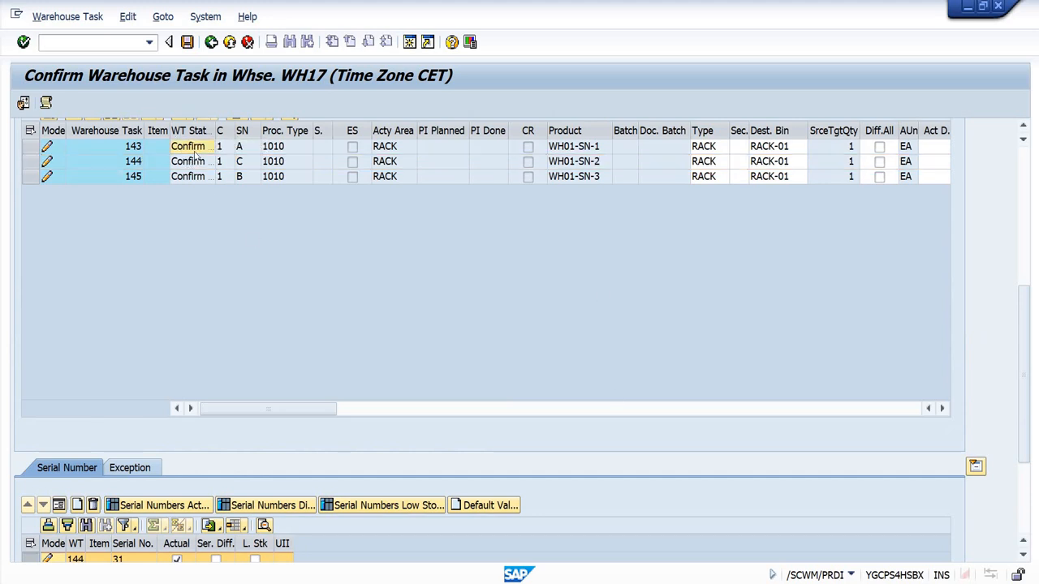
double_click(195, 152)
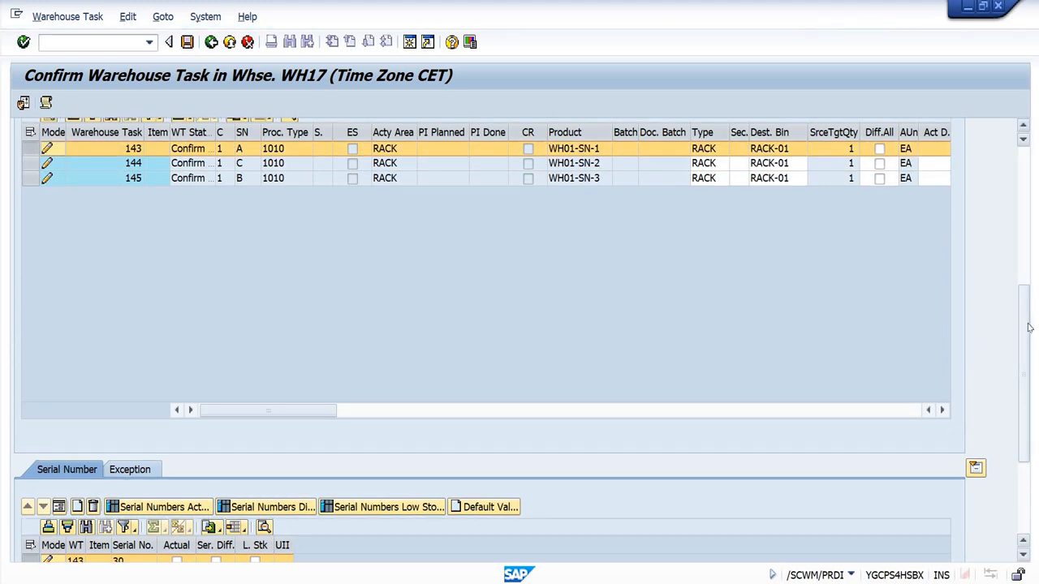
drag(1027, 327, 1024, 354)
click(177, 492)
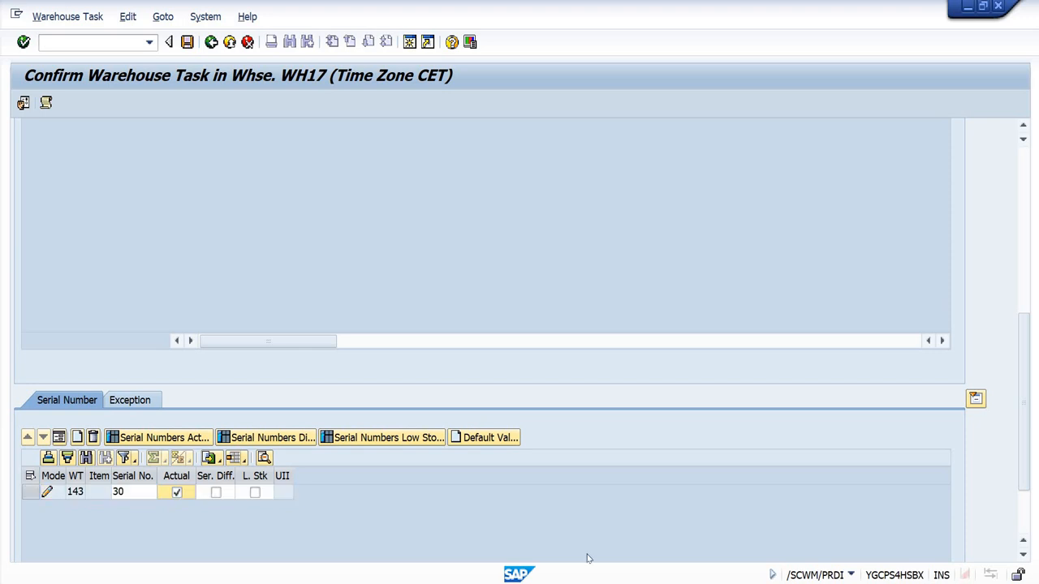
key(Return)
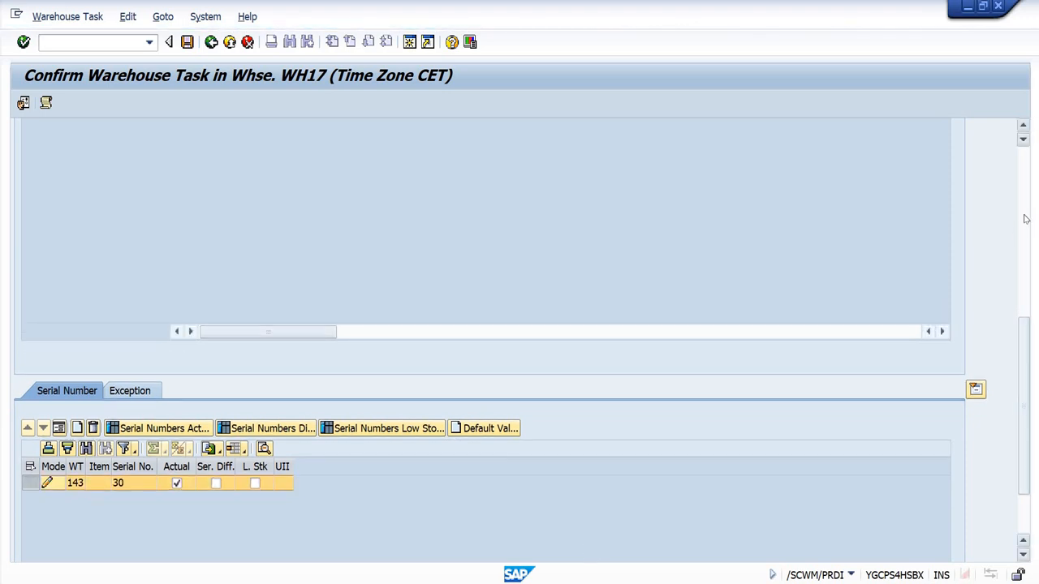
Step: Confirm and save the warehouse order, and return to the inbound delivery
click(1025, 218)
click(197, 174)
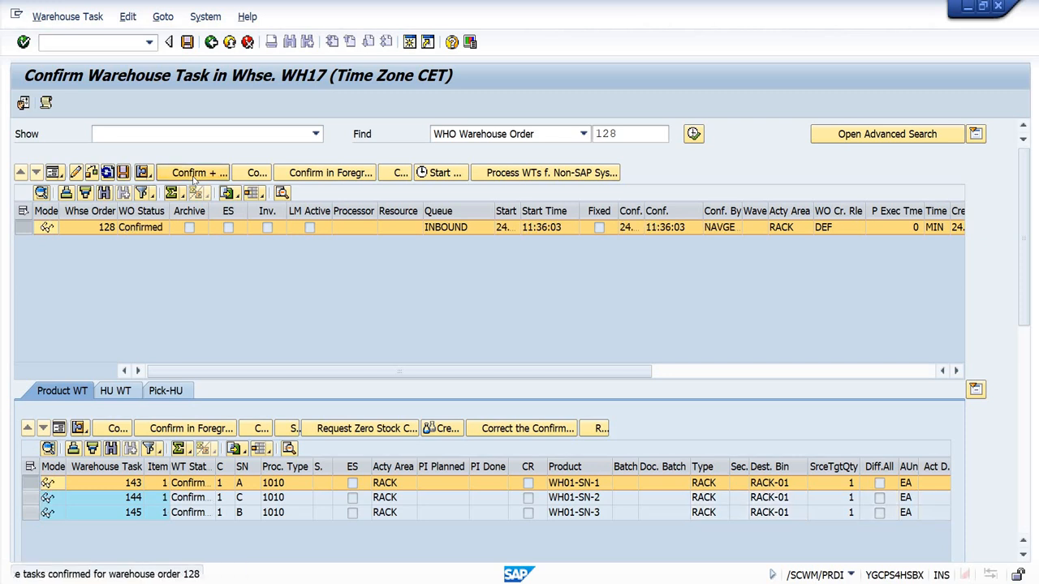
click(211, 42)
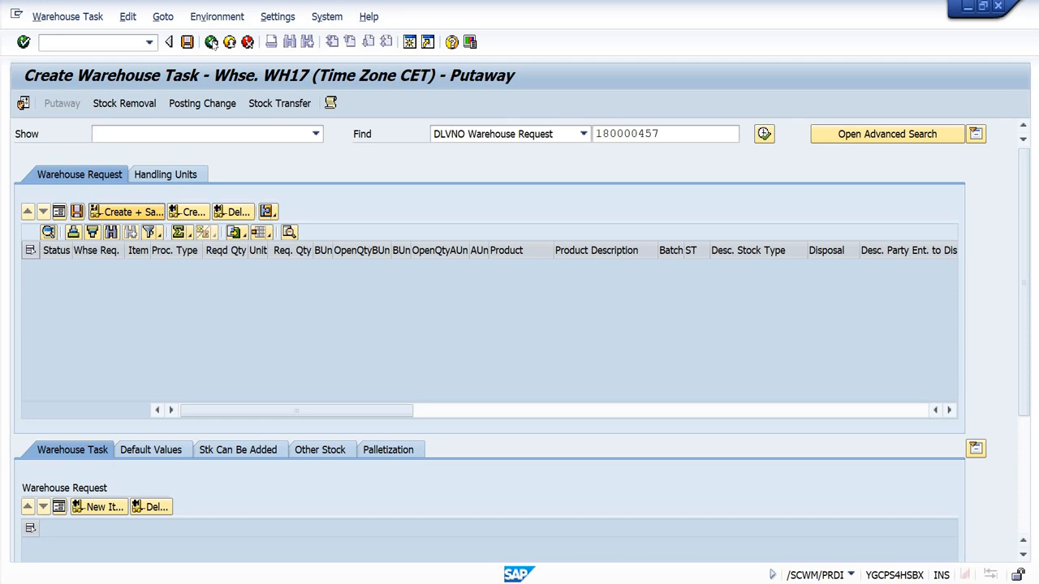
click(211, 42)
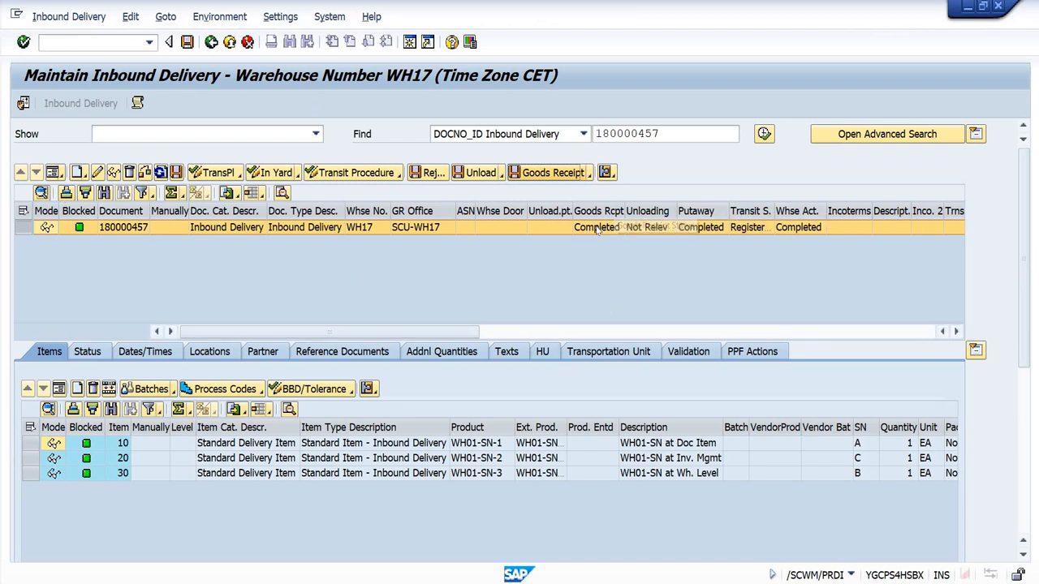
Step: Examine the inbound delivery's goods receipt, putaway and warehouse activity statuses, and the document flow of its three items
drag(597, 229, 778, 230)
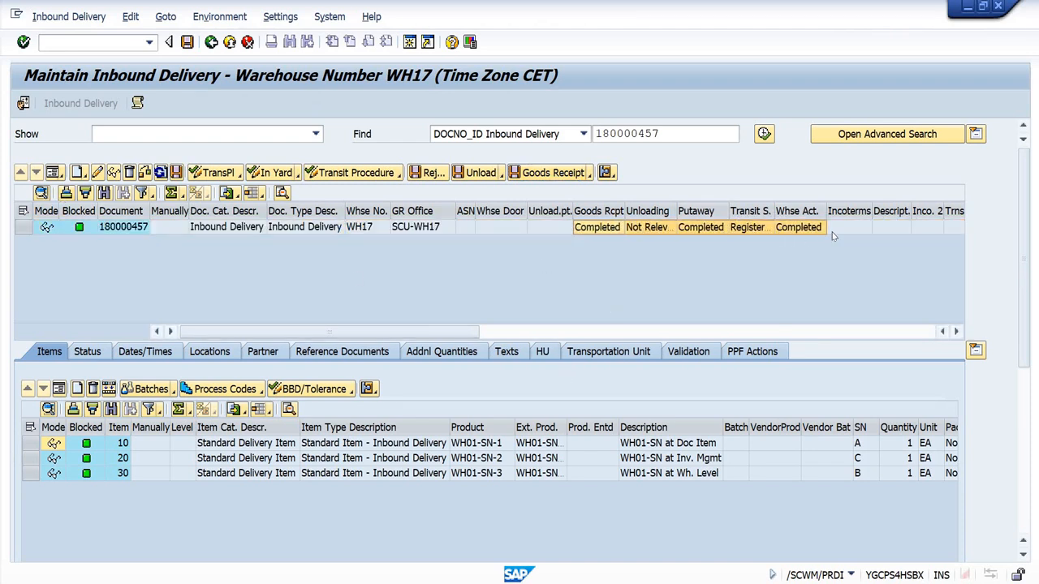
drag(488, 449, 491, 501)
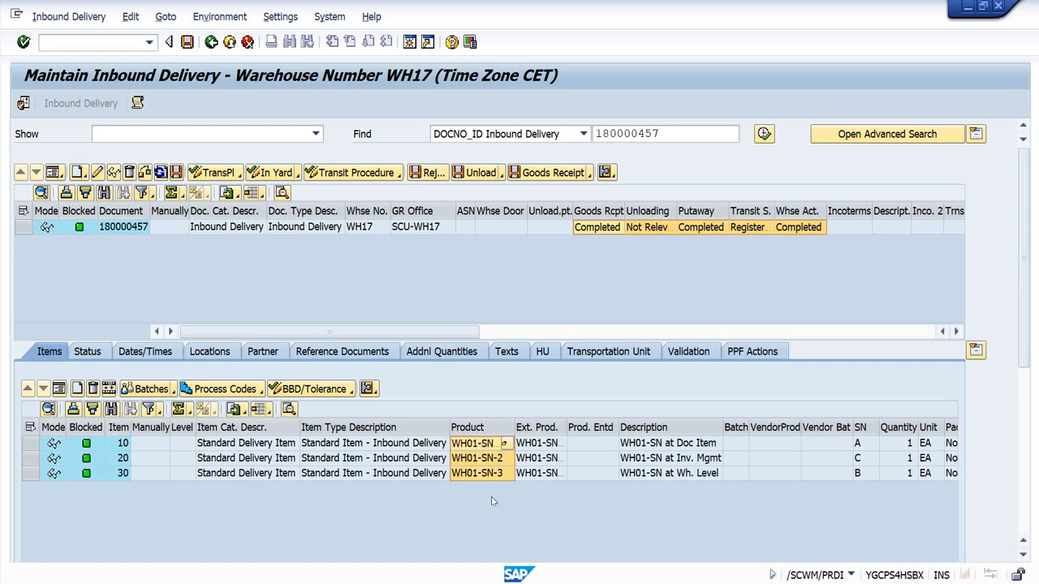
drag(1022, 283, 1022, 379)
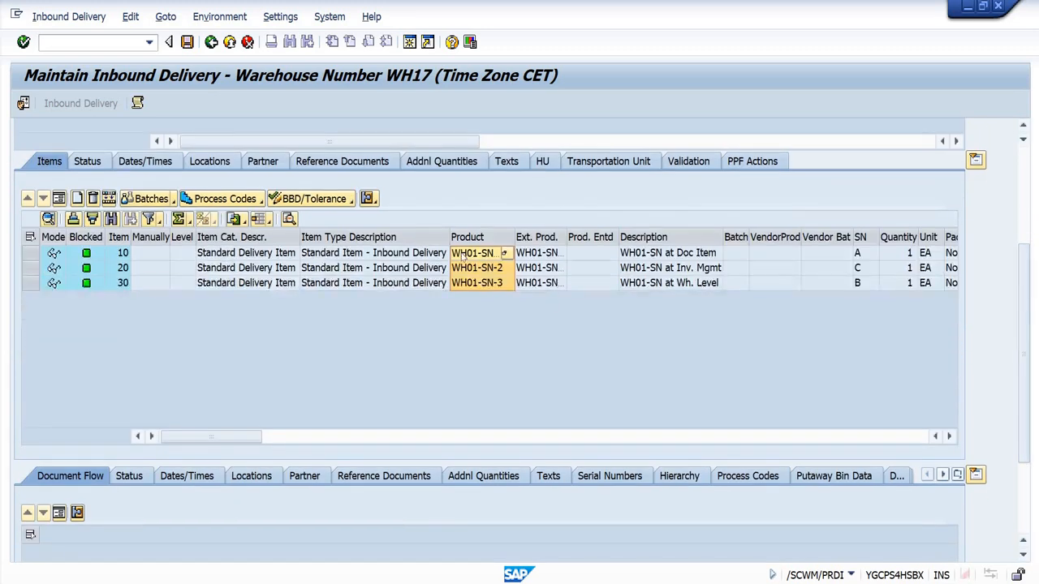
click(472, 256)
double_click(472, 257)
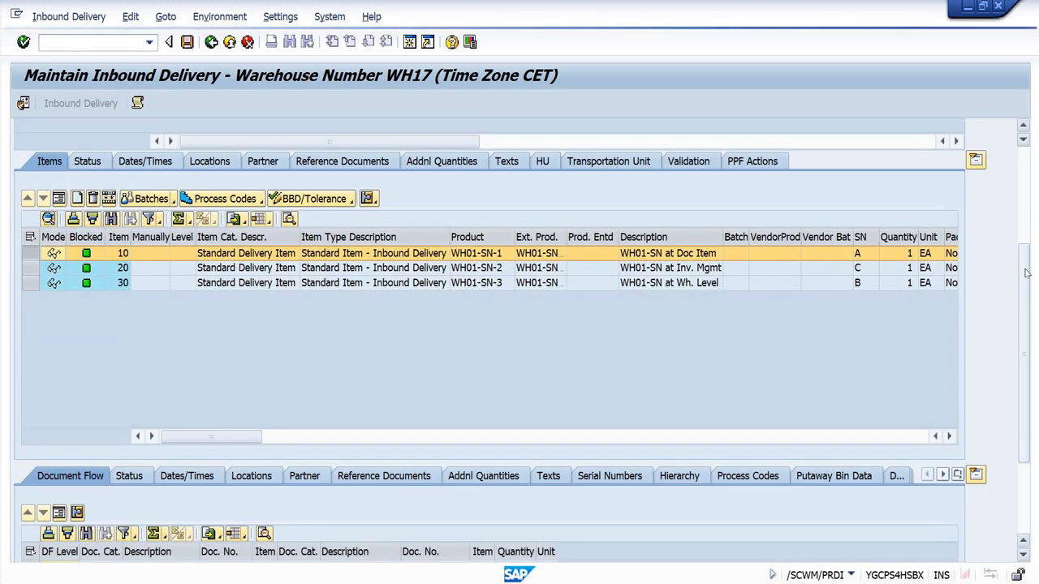
drag(1025, 303, 1025, 353)
click(485, 172)
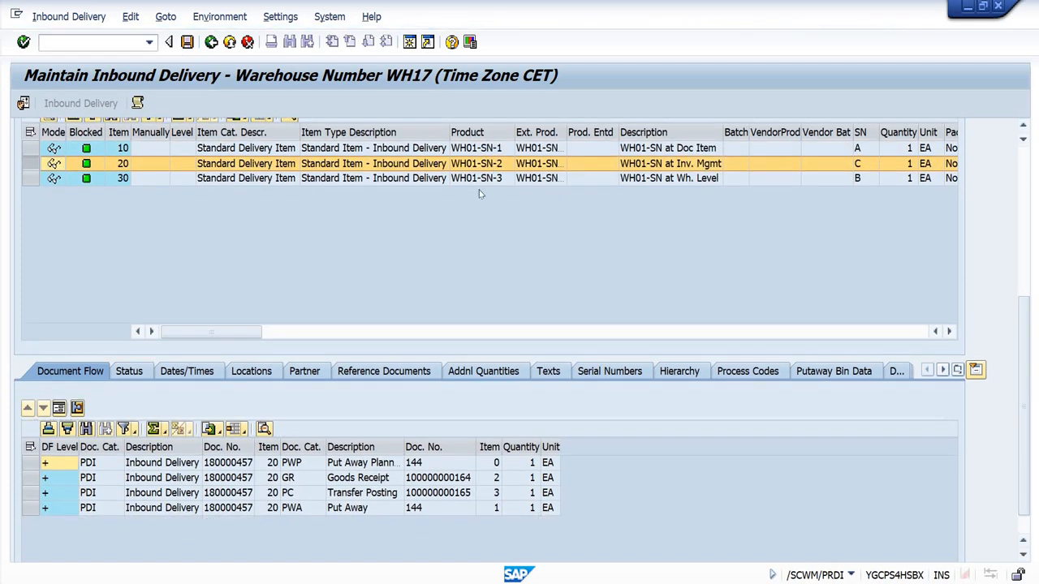
click(478, 179)
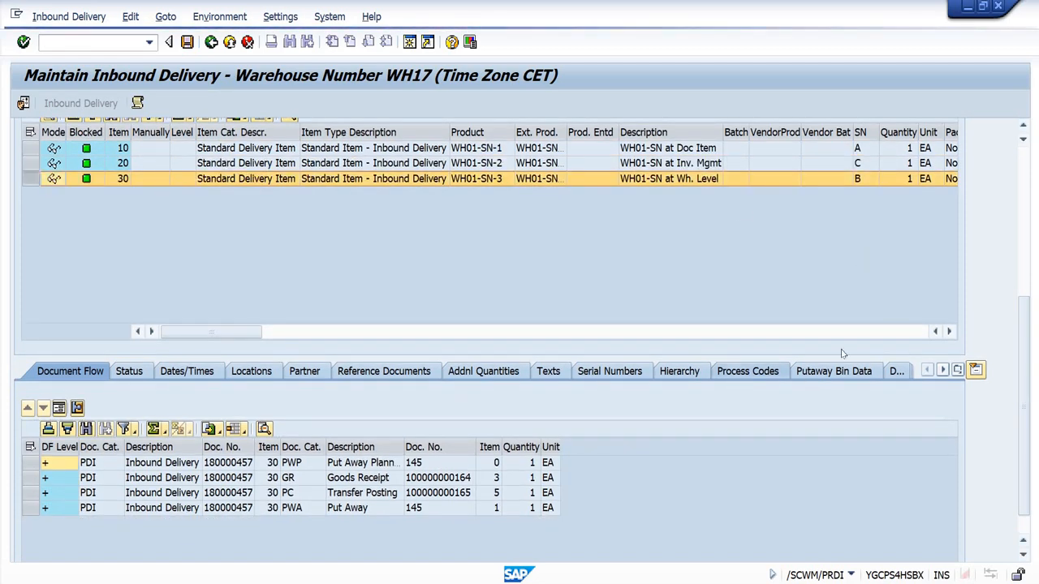
Step: Copy the inbound delivery's document number and display that delivery in transaction VL33N
drag(1025, 367, 1024, 211)
drag(665, 135, 456, 142)
key(ctrl+c)
click(73, 38)
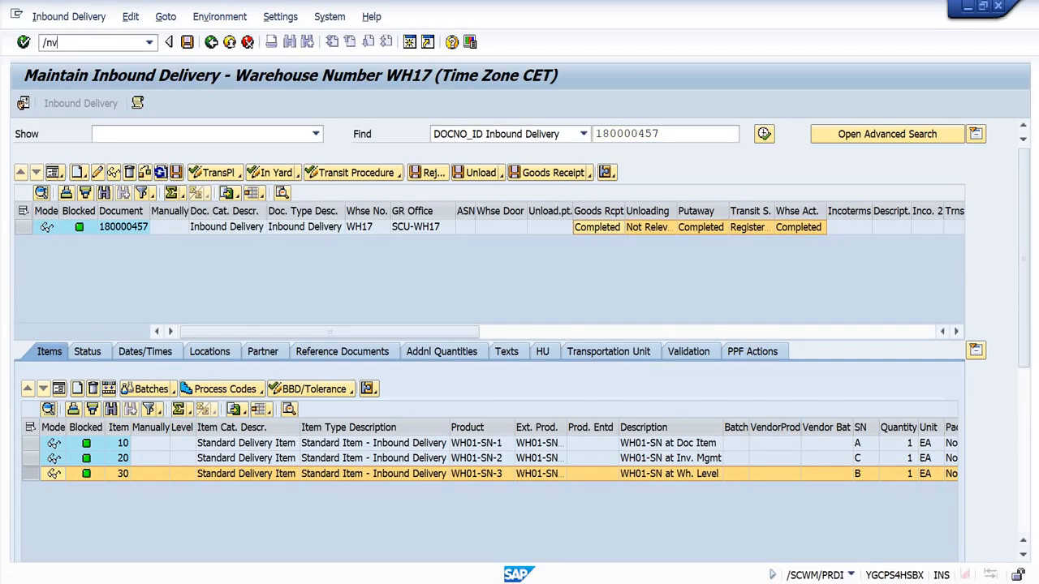
text(/nvl33n)
key(Return)
key(ctrl+v)
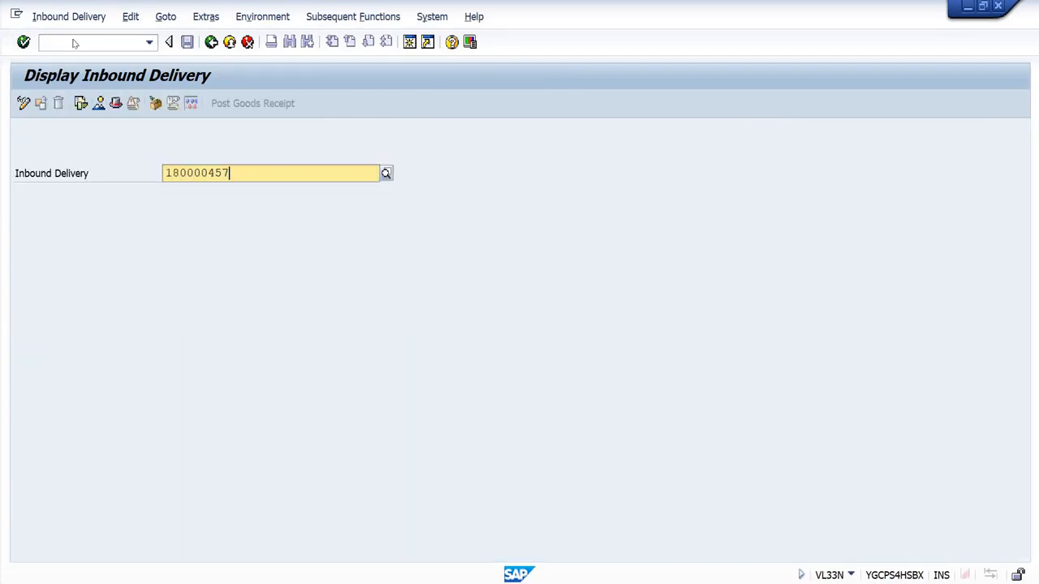
key(Return)
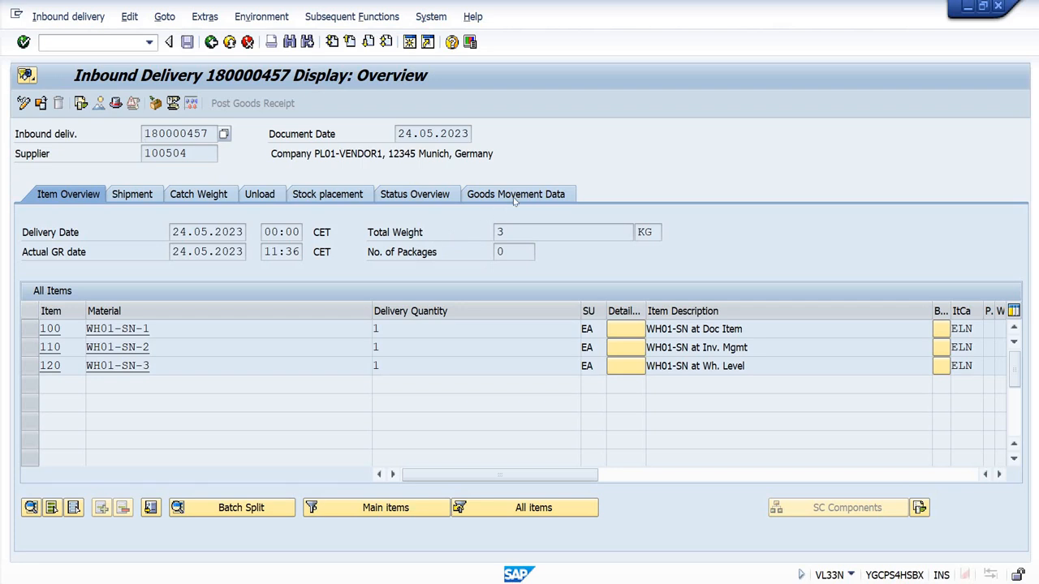
Step: Examine the delivery's actual goods receipt date and the goods receipt and storage location transfer in its document flow
drag(173, 252, 249, 253)
click(243, 252)
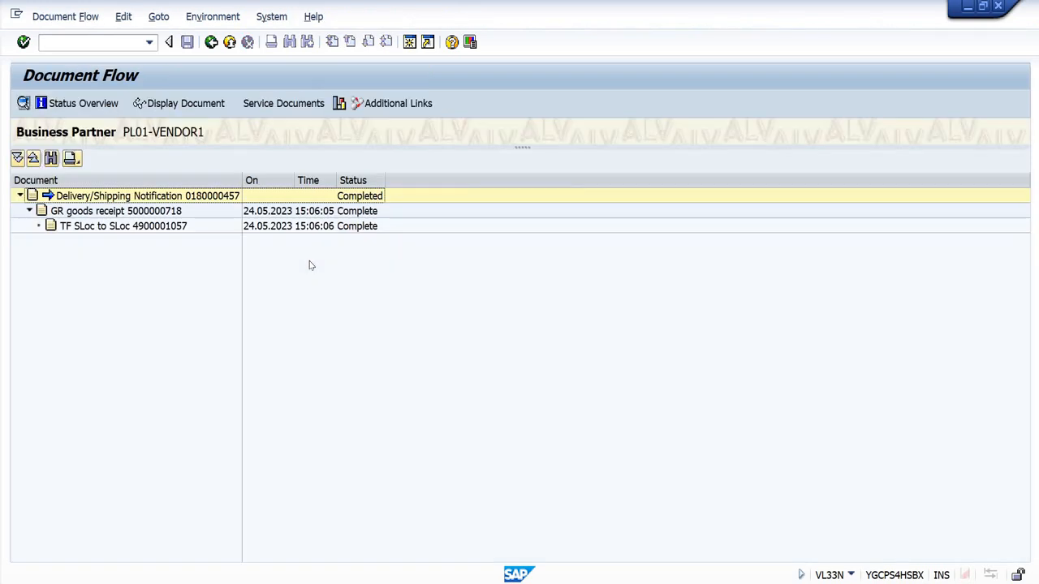
click(136, 227)
key(F3)
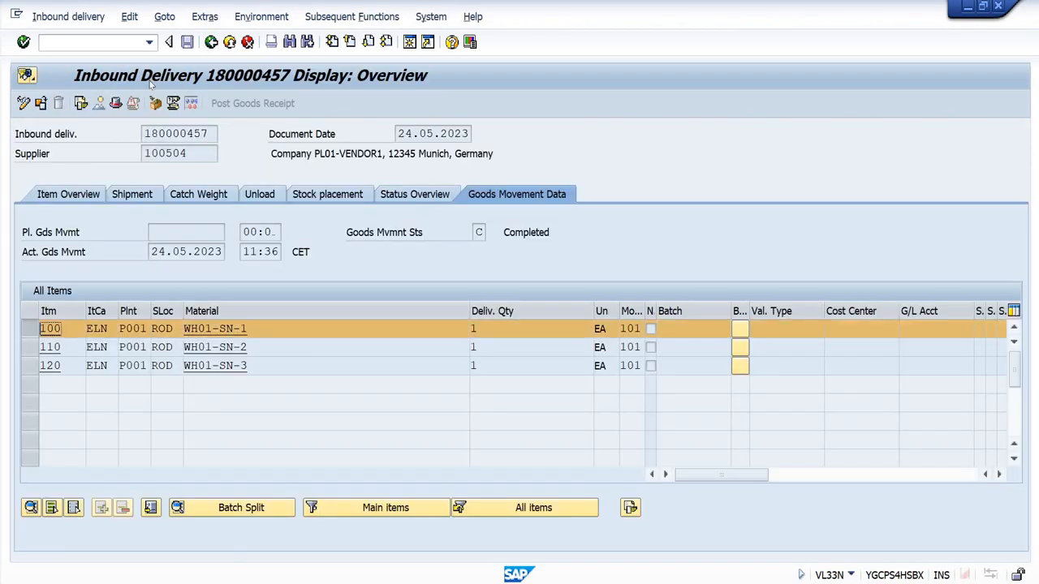
Step: Try to display the serial numbers of the WH01-SN-1 item from the delivery's goods movement data
click(204, 16)
click(300, 248)
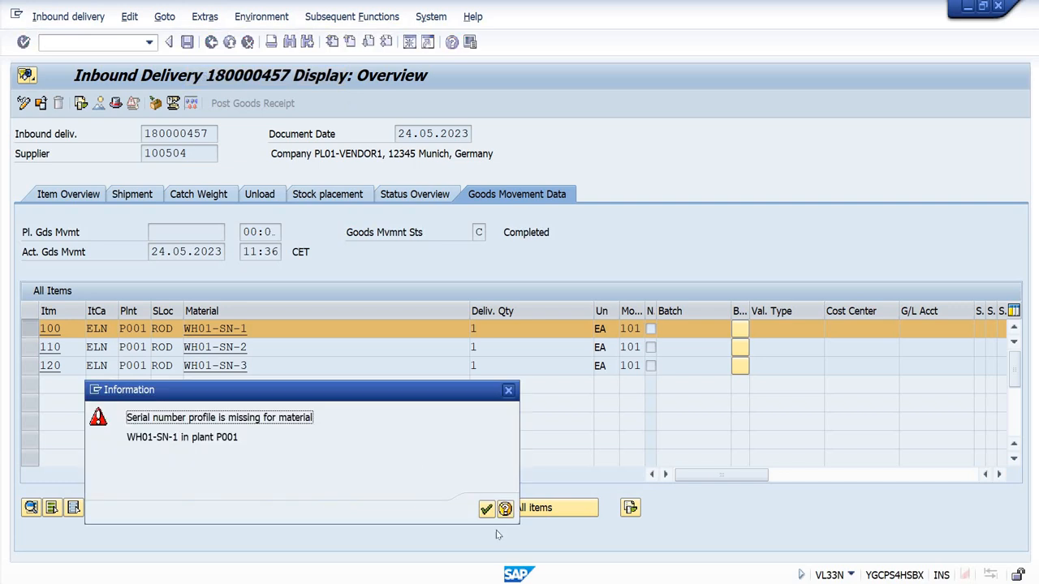
click(487, 509)
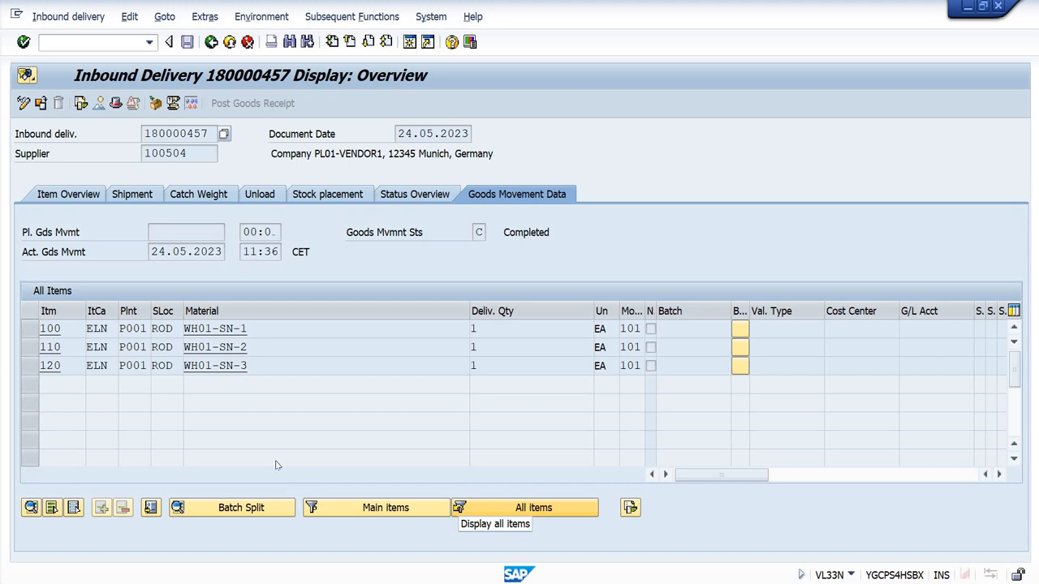
mouse_move(30, 328)
mouse_down()
mouse_move(31, 360)
mouse_move(30, 333)
mouse_up()
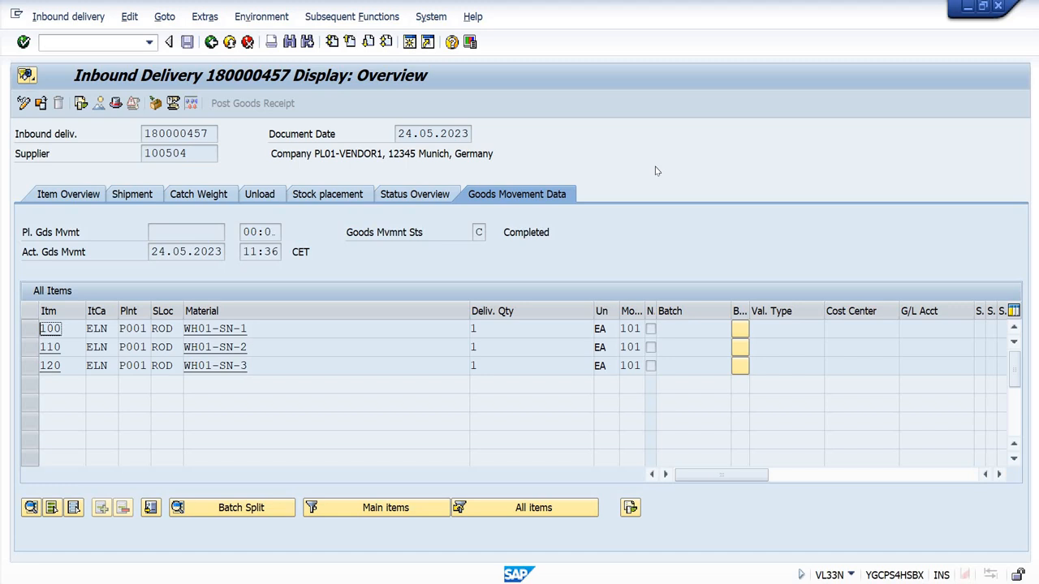
key(F3)
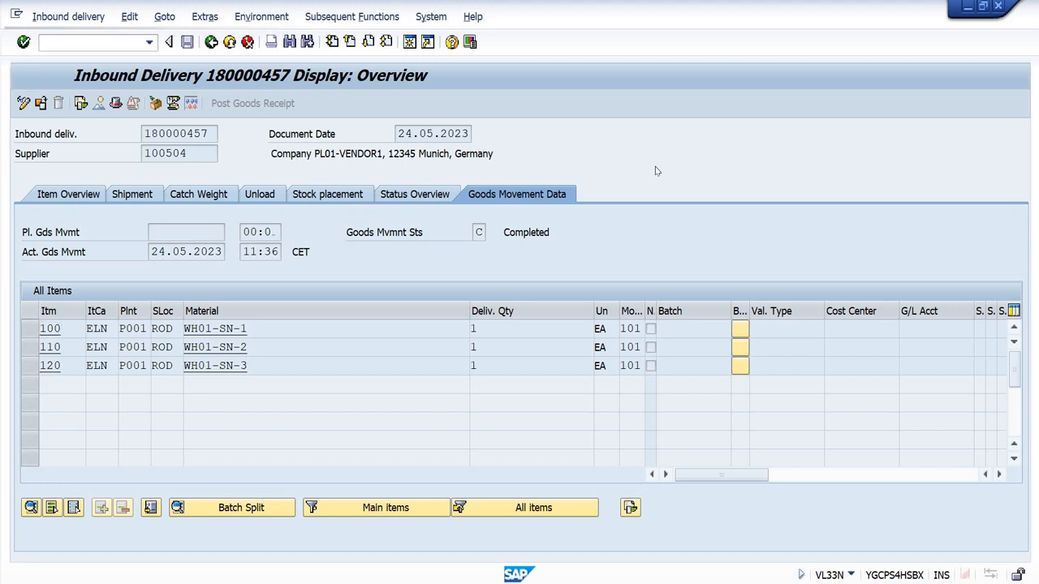